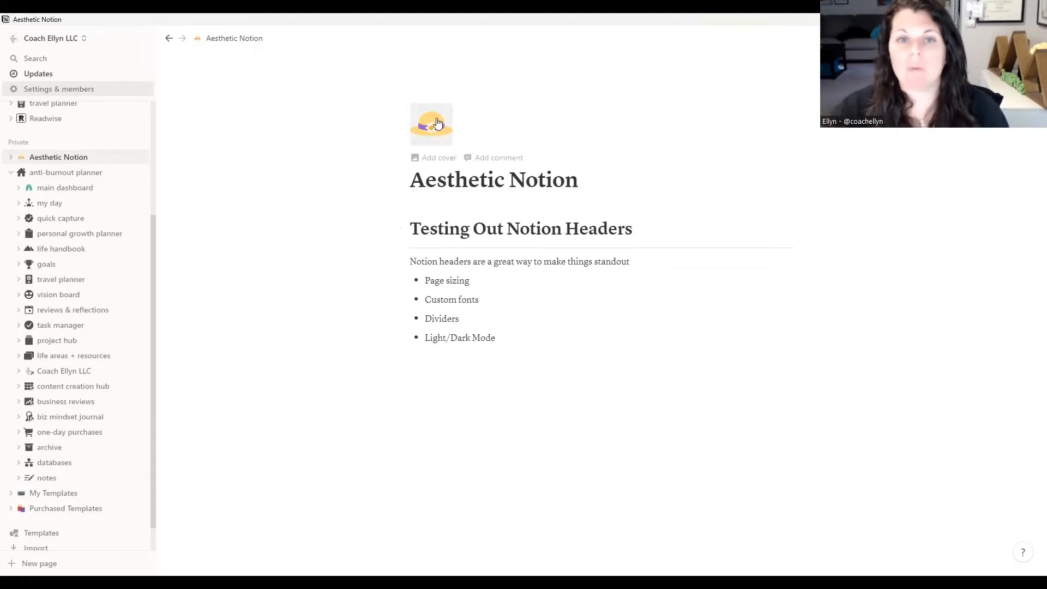
Step: Change the Aesthetic Notion page icon to the green check mark emoji, and replace that with the heart-eyes emoji
click(437, 121)
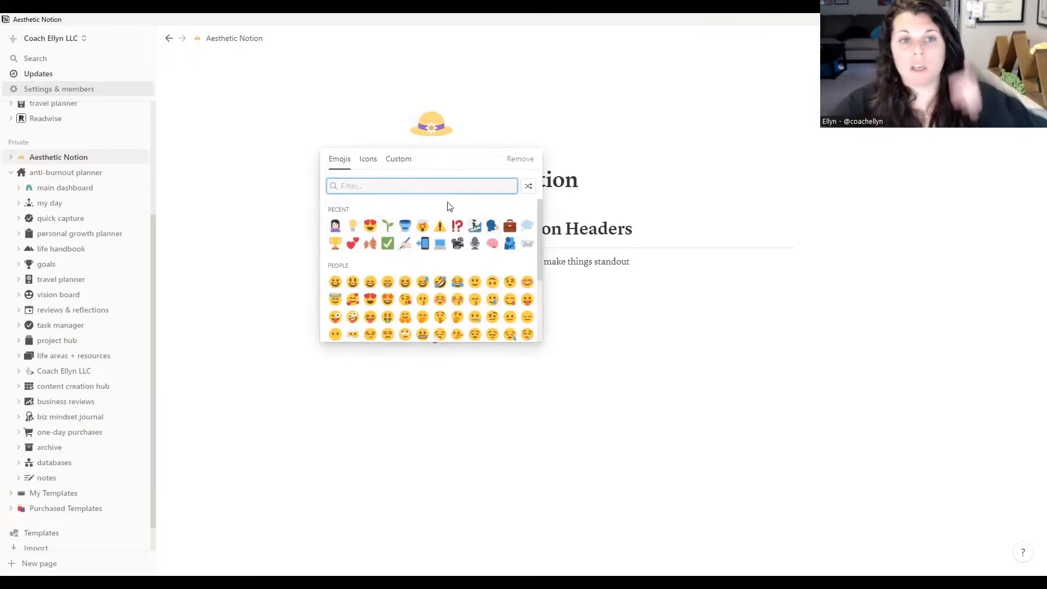
click(395, 247)
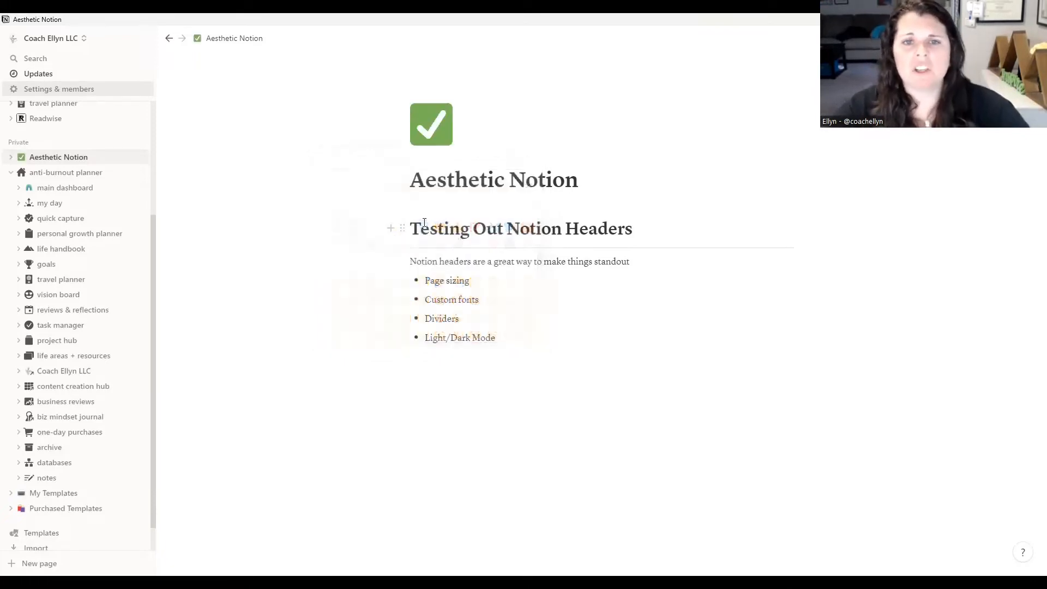
click(431, 124)
click(387, 229)
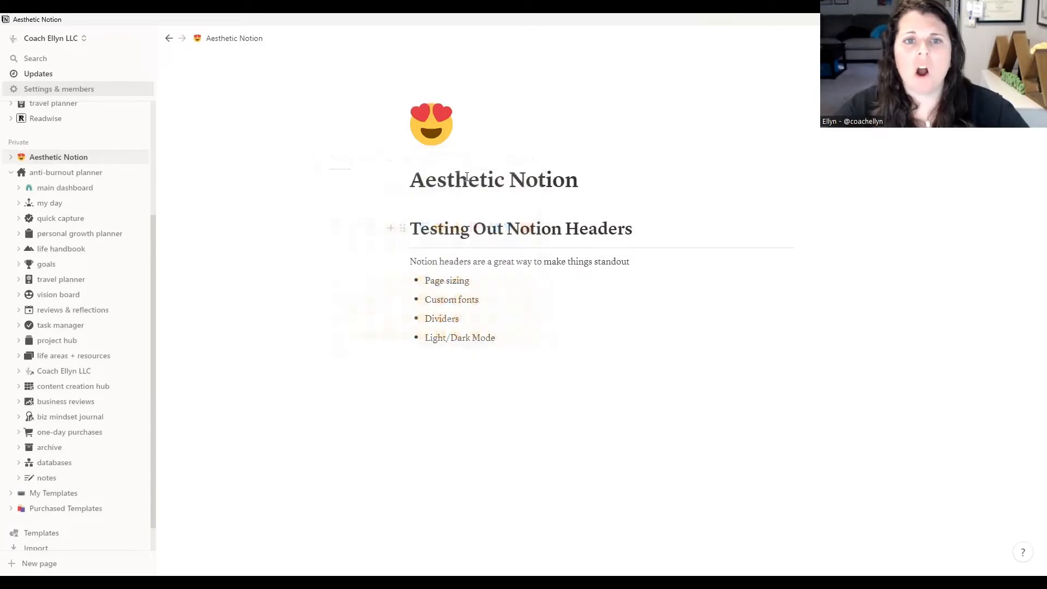
Step: Replace the page's emoji with the bell from the built-in icon set and recolor the bell purple
click(435, 127)
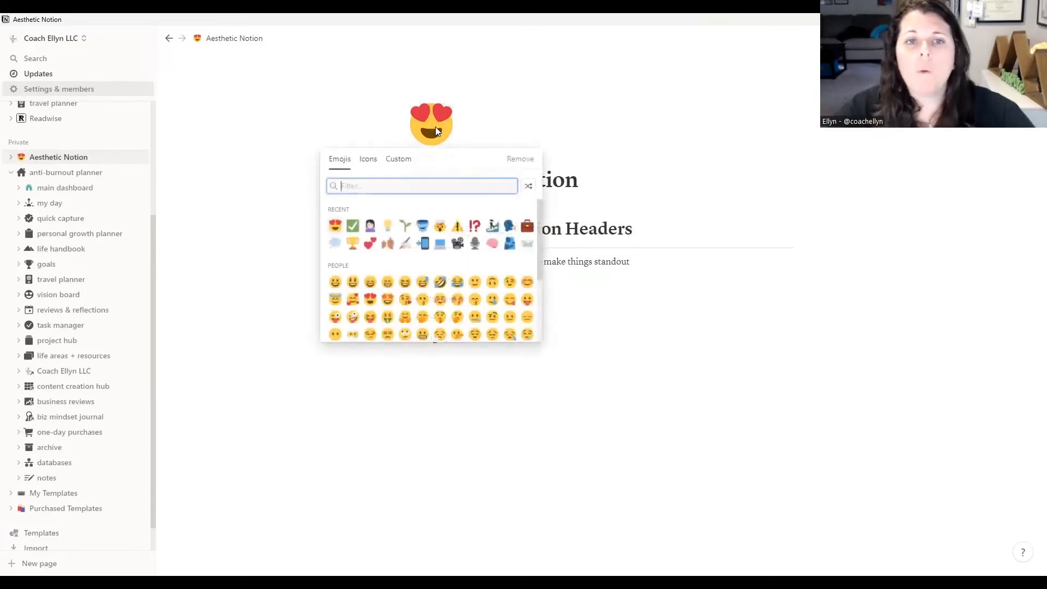
click(368, 159)
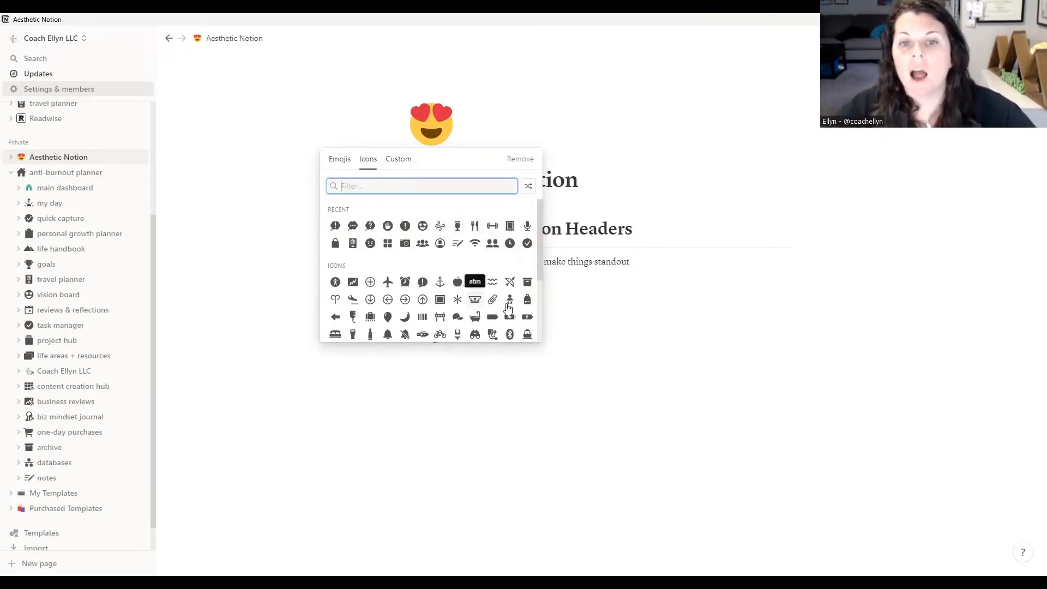
scroll(508, 284, down, 2)
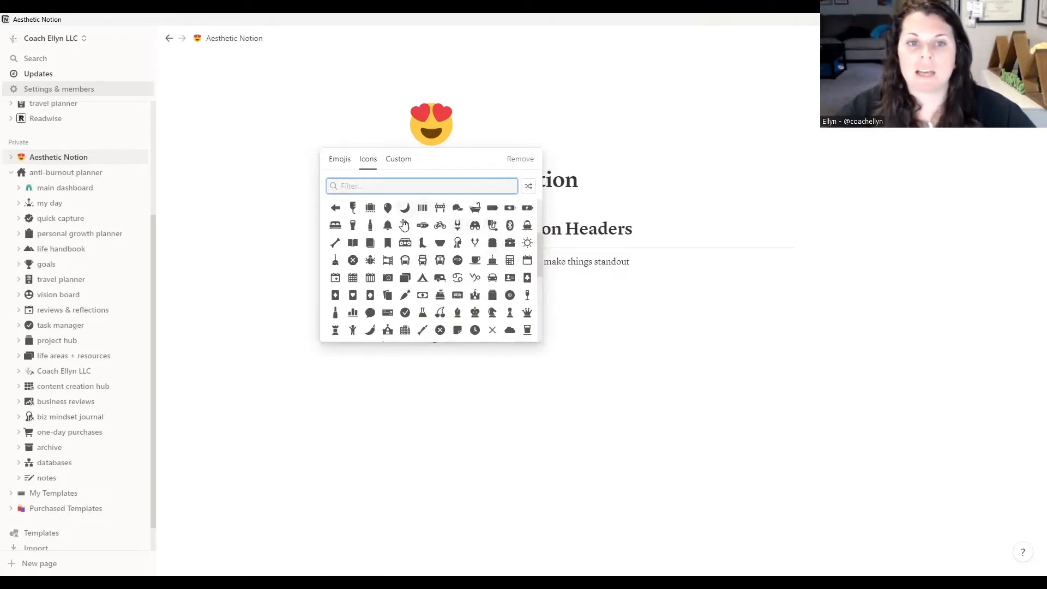
click(422, 225)
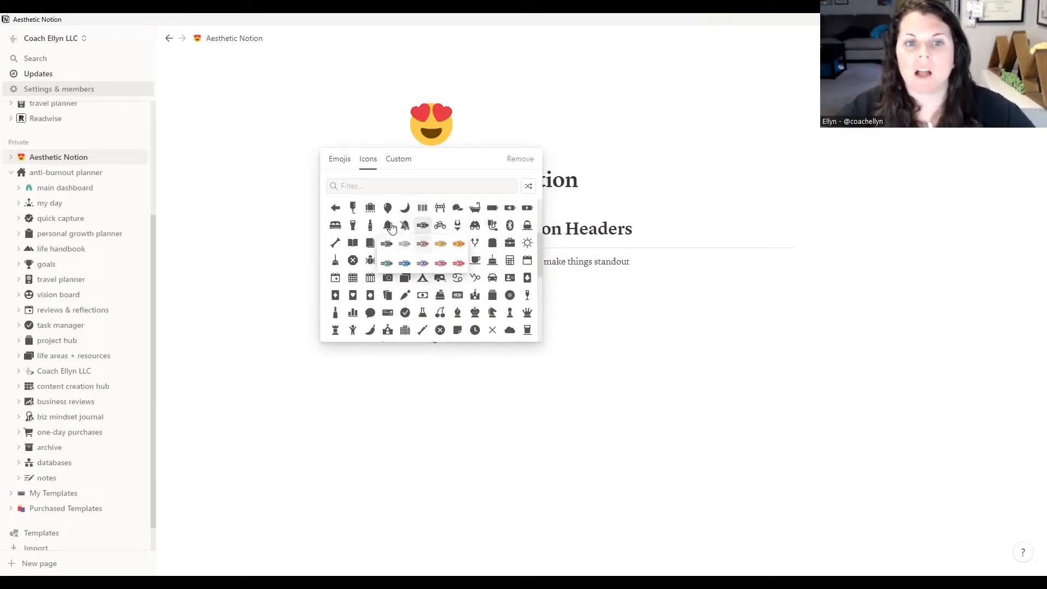
mouse_move(389, 227)
click(353, 243)
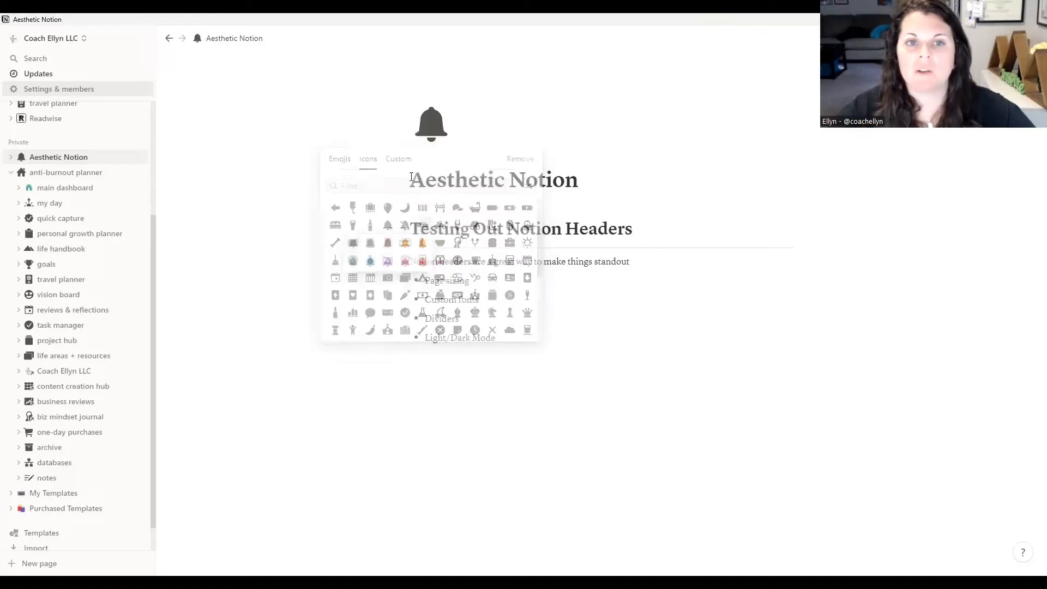
click(430, 124)
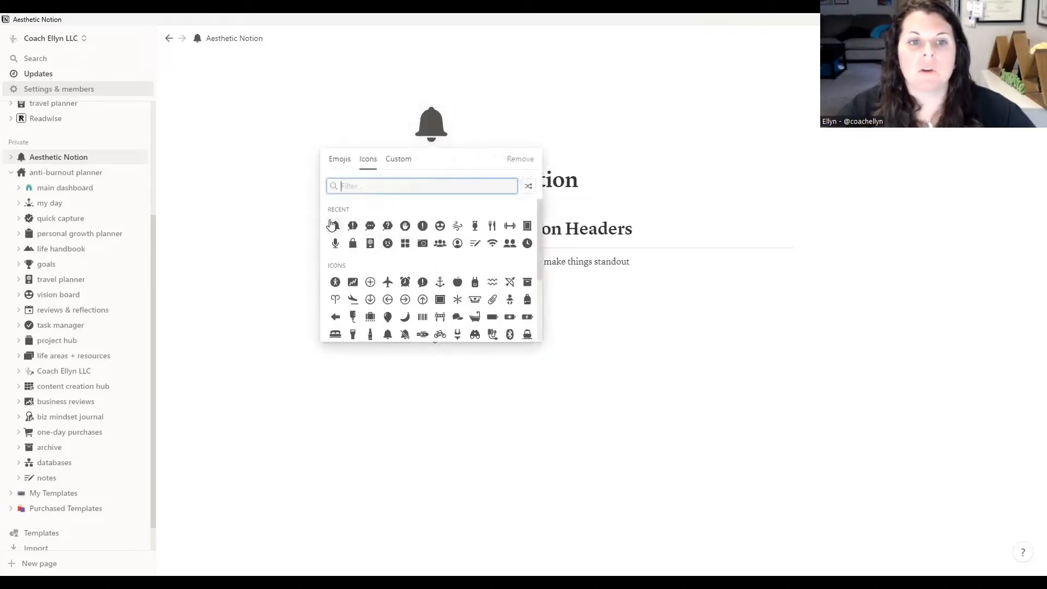
mouse_move(331, 224)
click(336, 263)
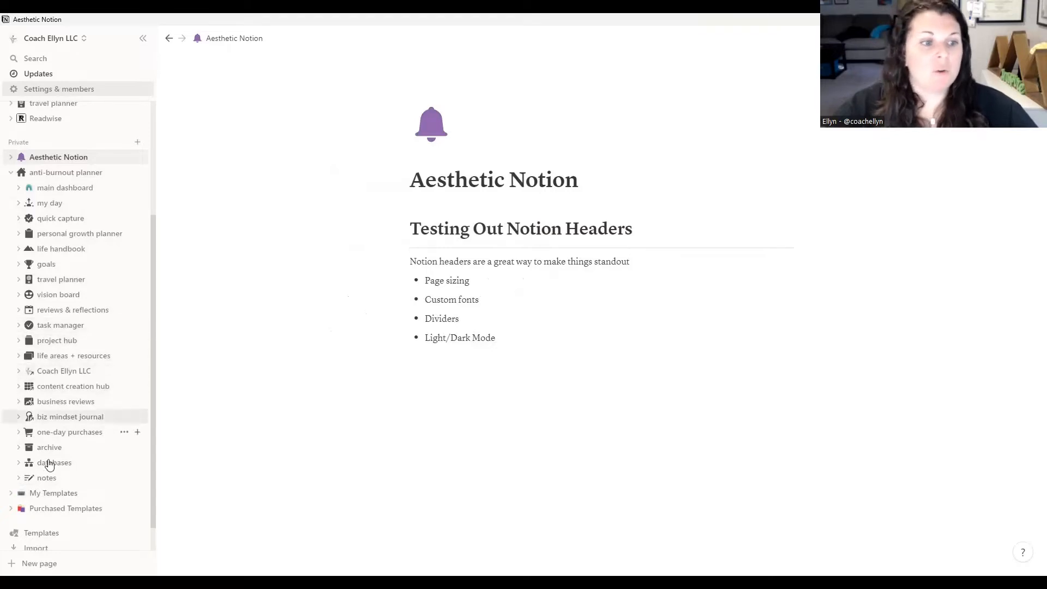
Step: View the icons of the favorite pages and the custom image options for the page icon, leaving the icon as it is
scroll(48, 371, up, 3)
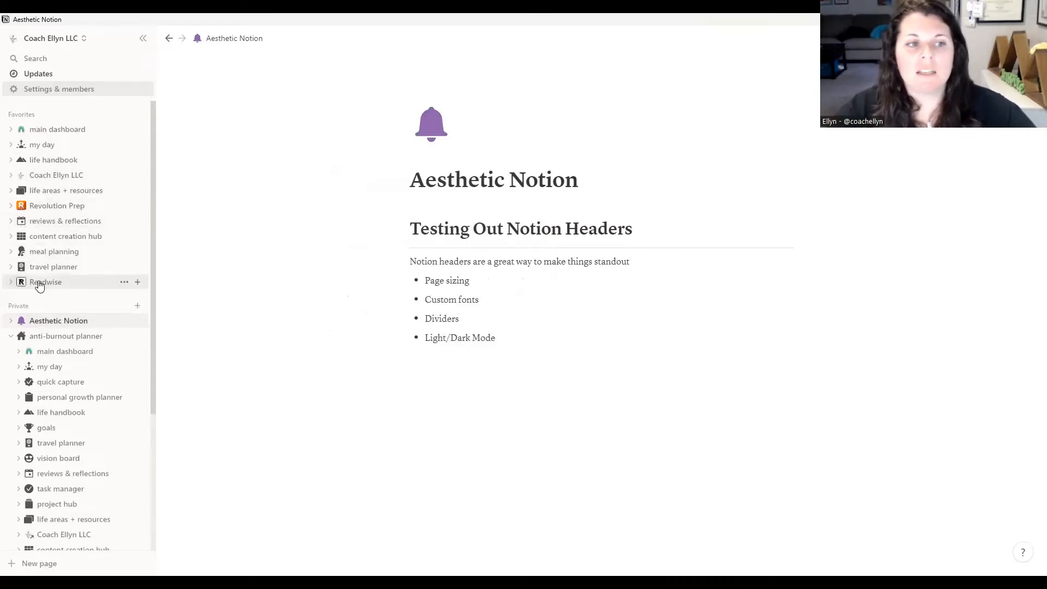
click(438, 126)
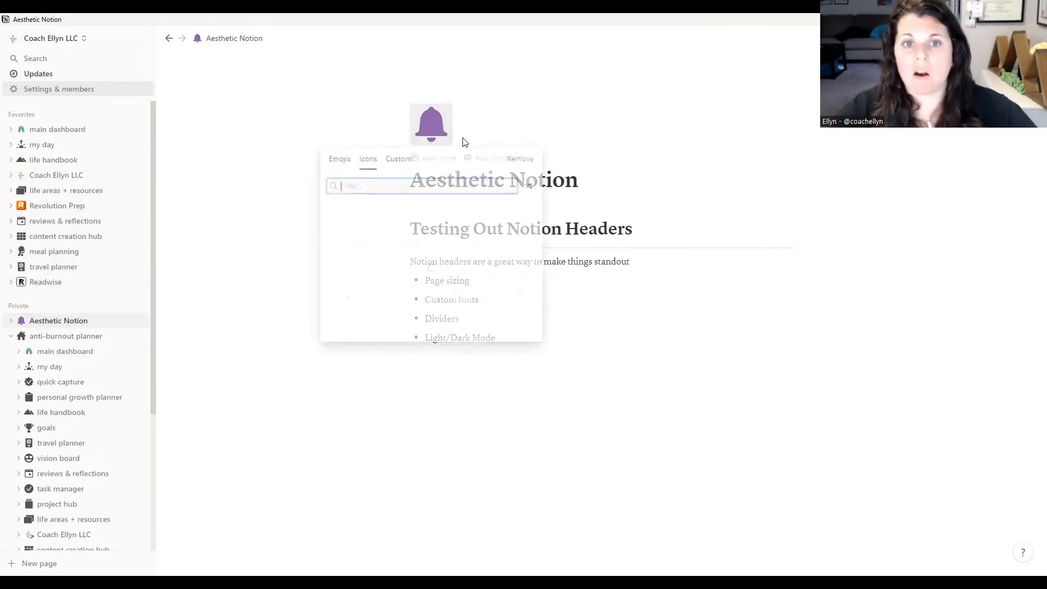
click(409, 161)
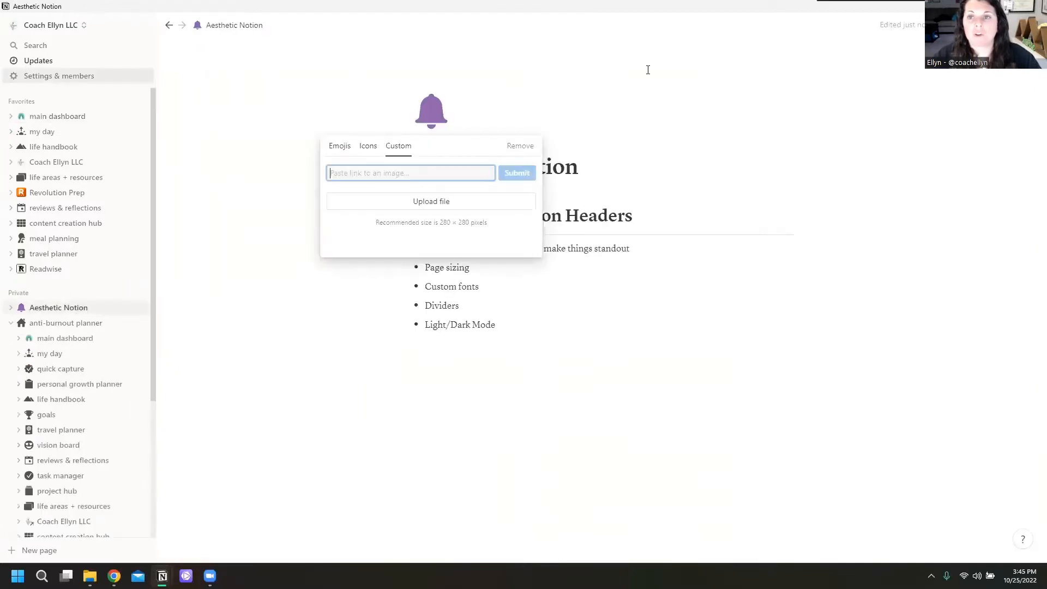
click(647, 70)
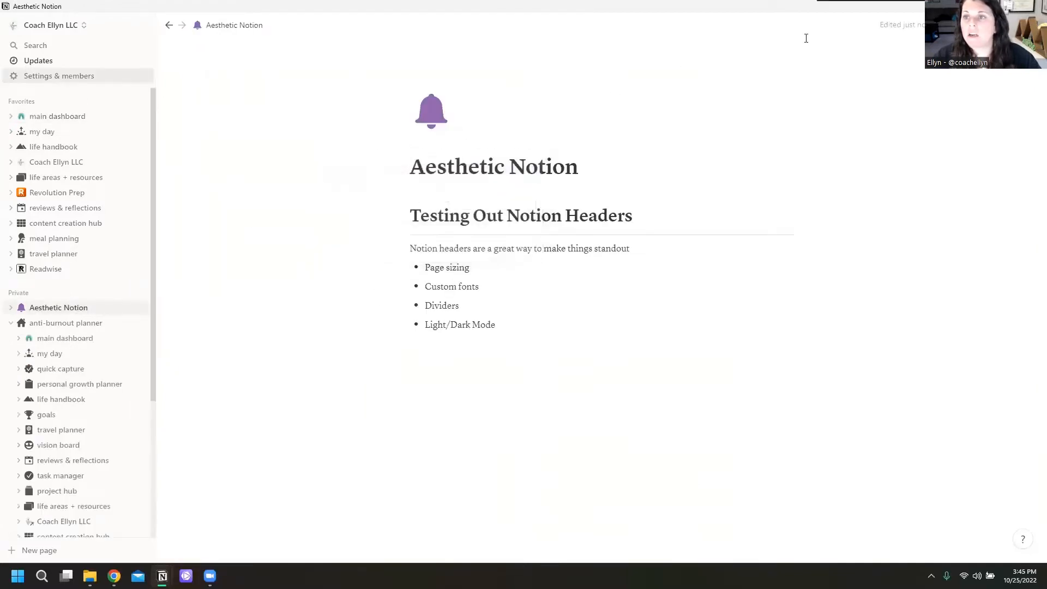
Step: Switch to the Chrome browser and open icons8.com in a new tab
key(alt+Tab)
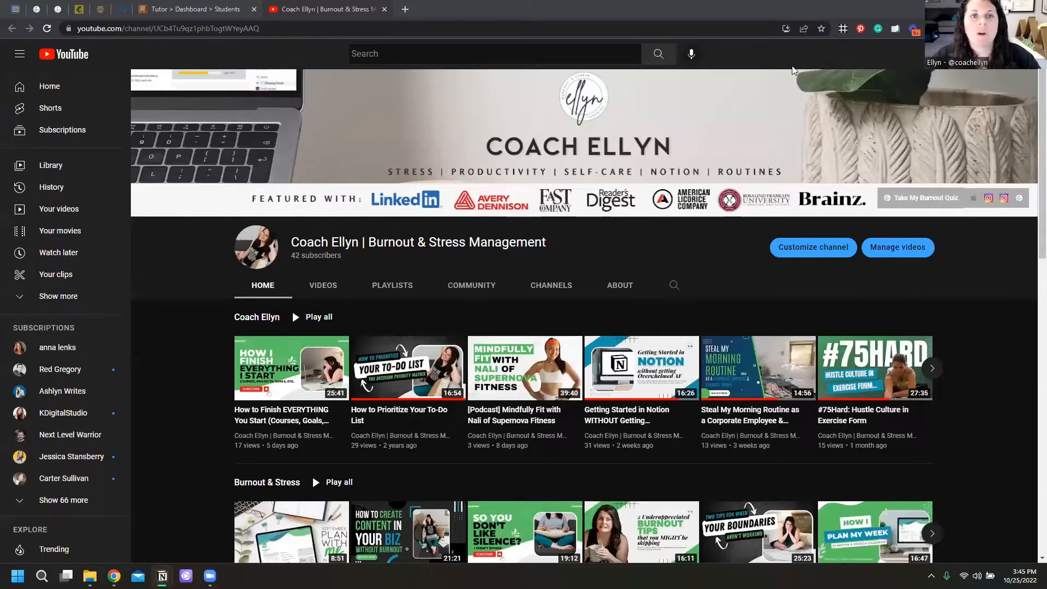
click(412, 13)
text(ico)
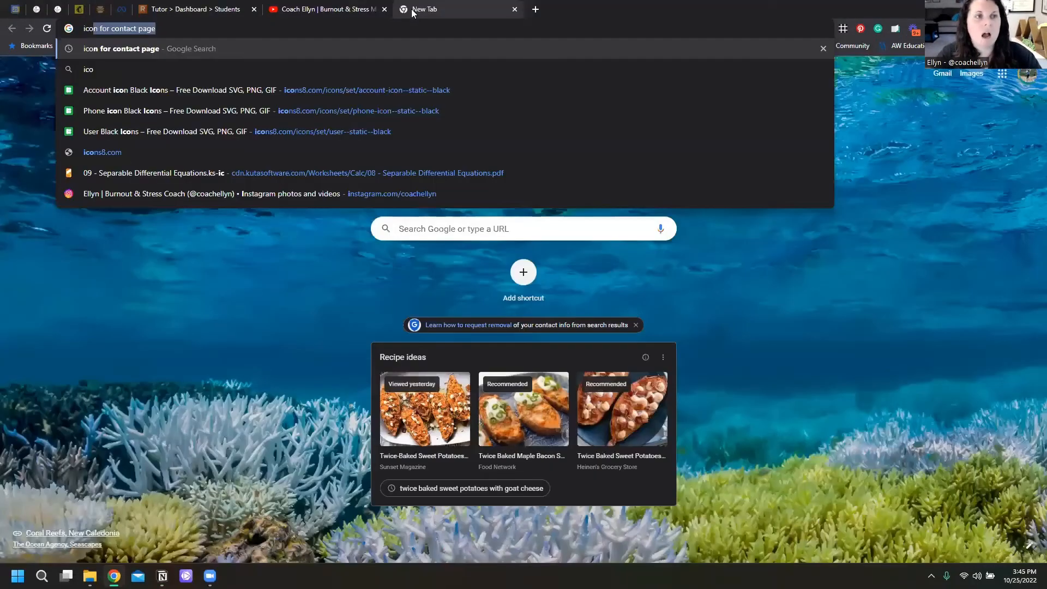
text(ns8)
click(141, 192)
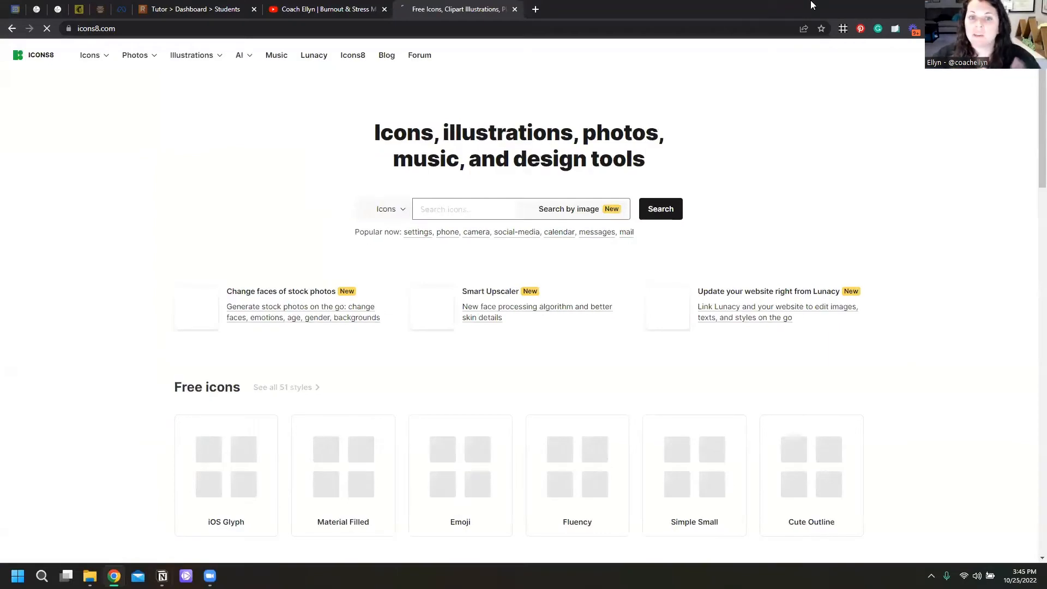
Step: Search the Icons8 icons for "phone" and open the details of the large solid black handset icon
click(426, 210)
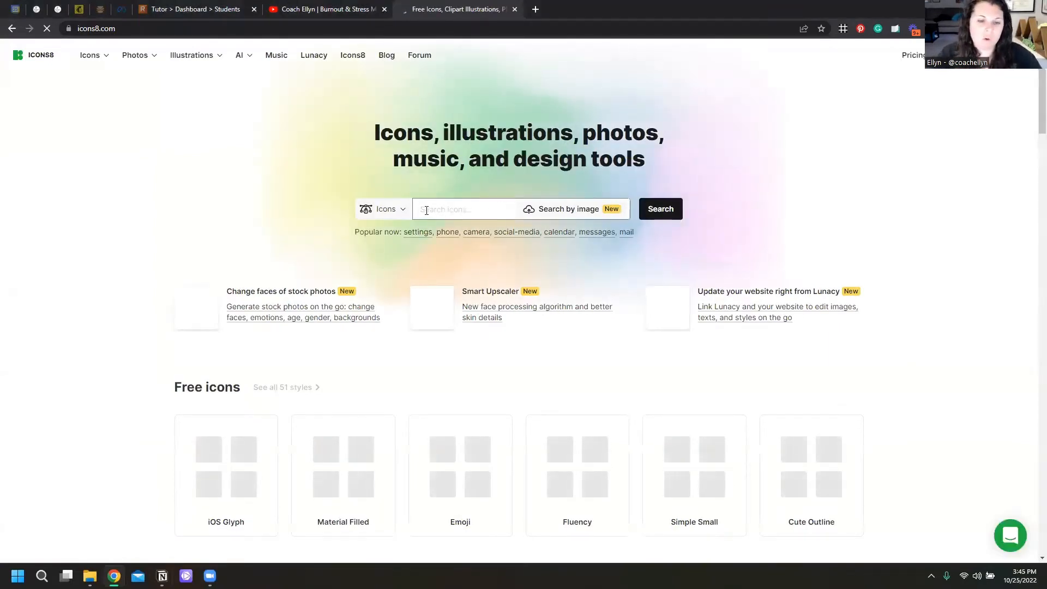
text(pho)
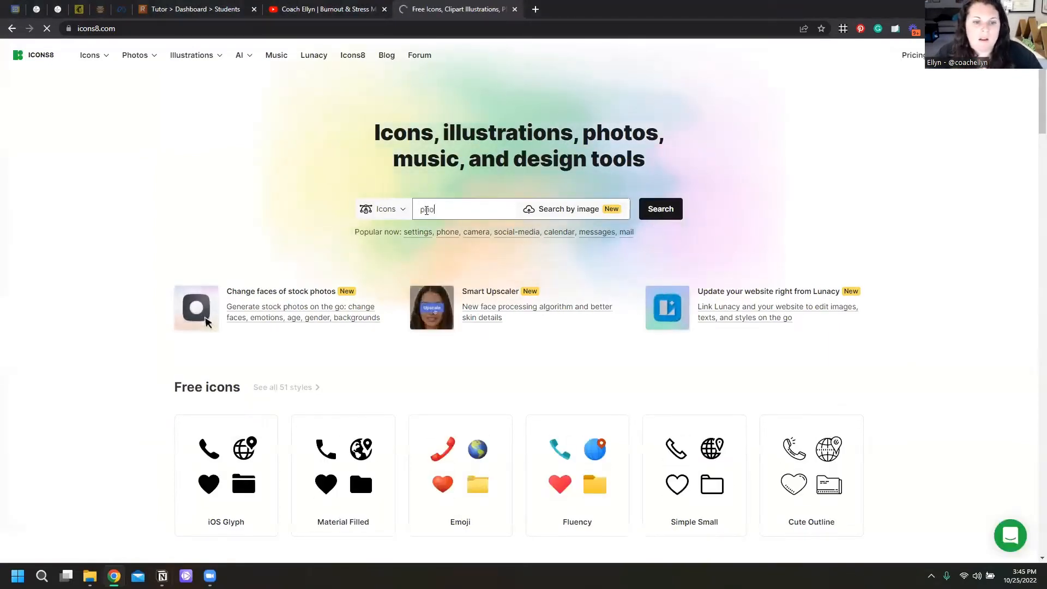
text(ne)
key(Return)
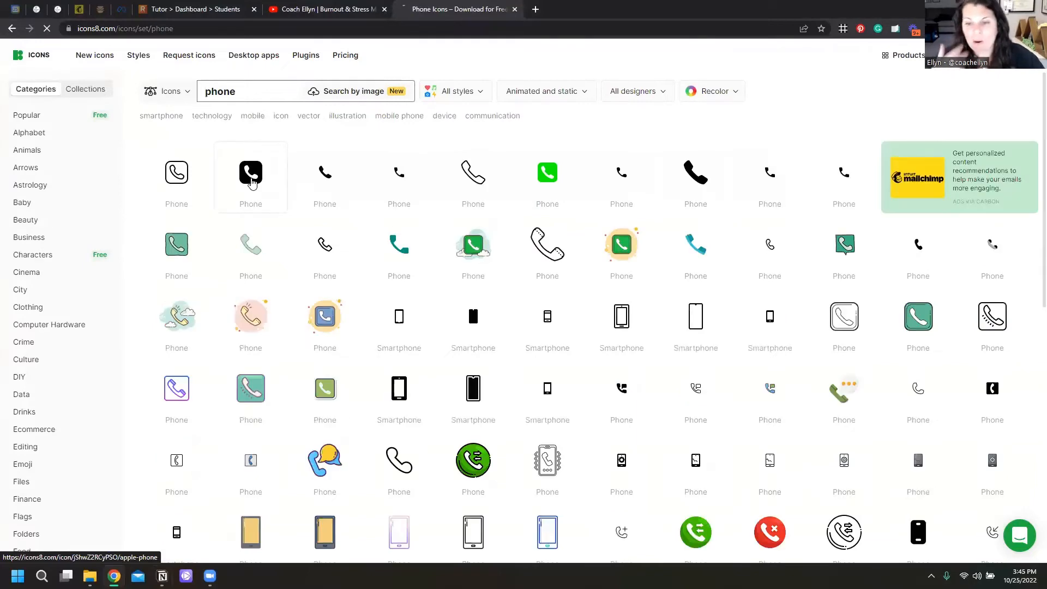
click(697, 175)
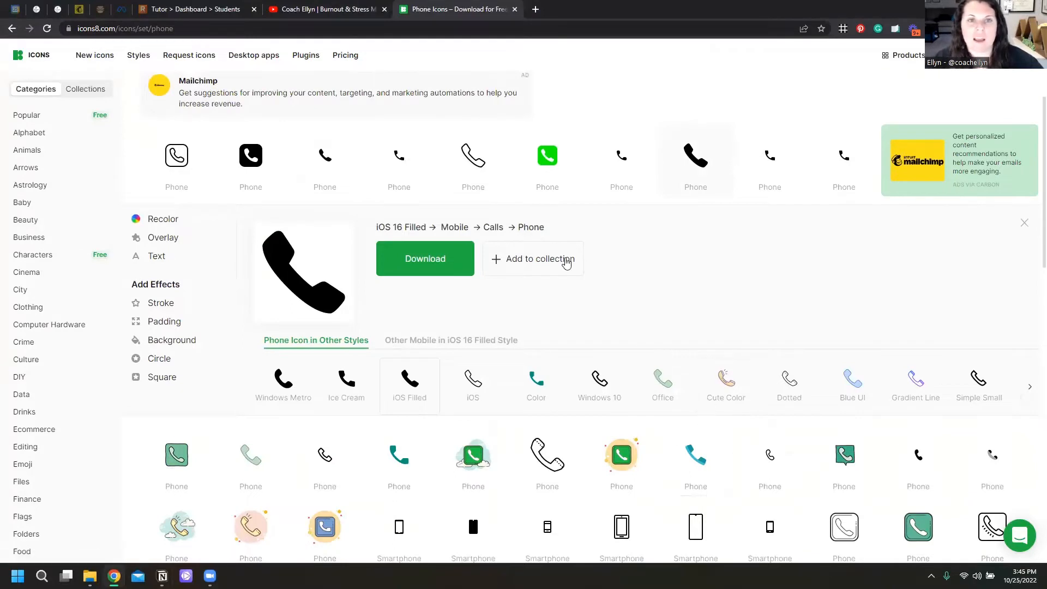
Step: Replace the icon search term with "meditation" and run the search
scroll(326, 171, up, 1)
double_click(222, 87)
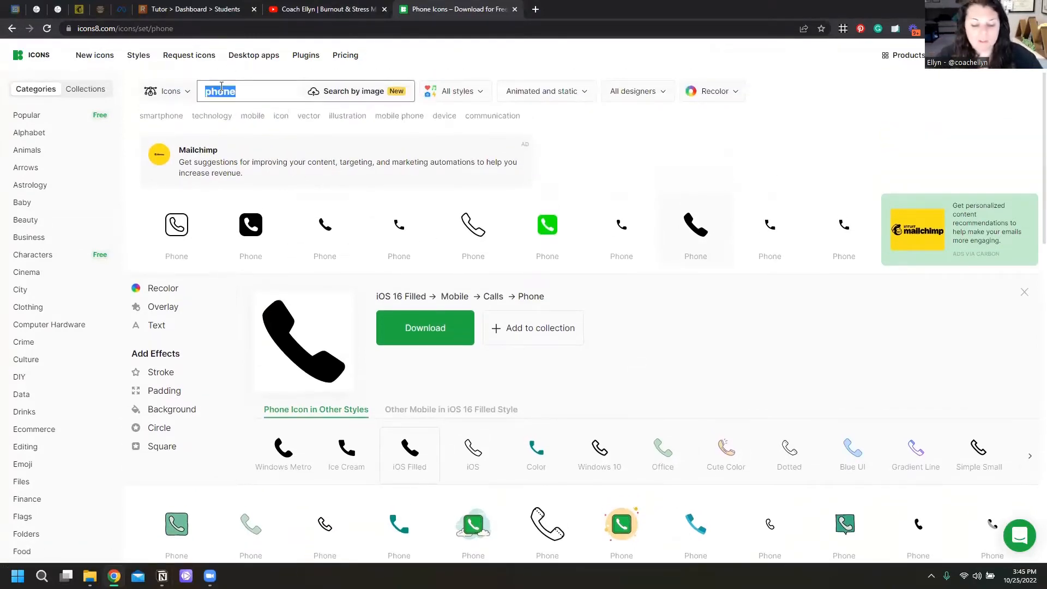
text(meditation)
key(Return)
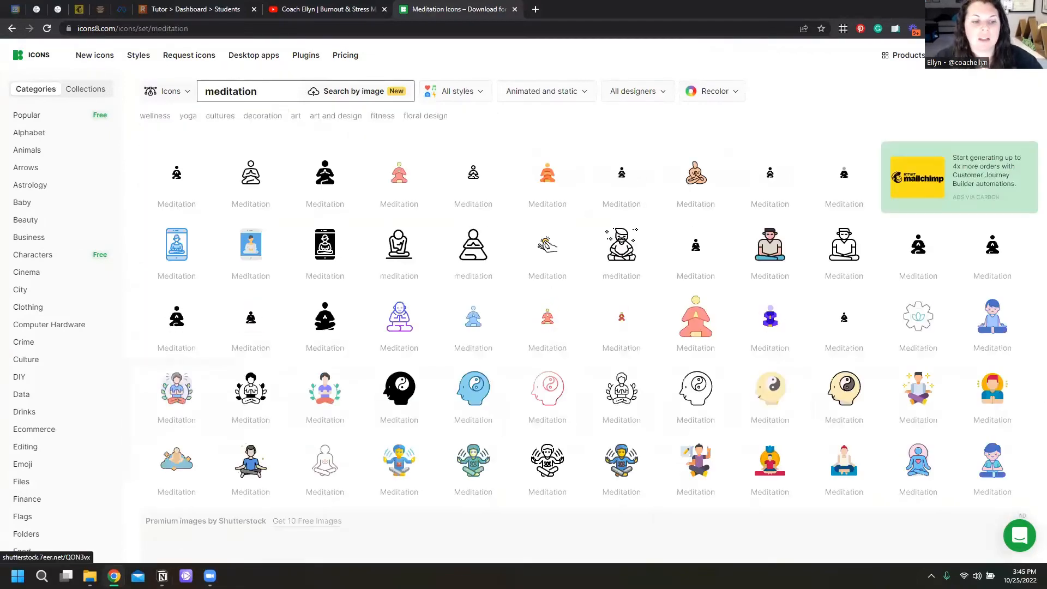
Step: Close the extra main dashboard window, switch to the Aesthetic Notion window in Notion, and view the life handbook page's icons
mouse_move(162, 576)
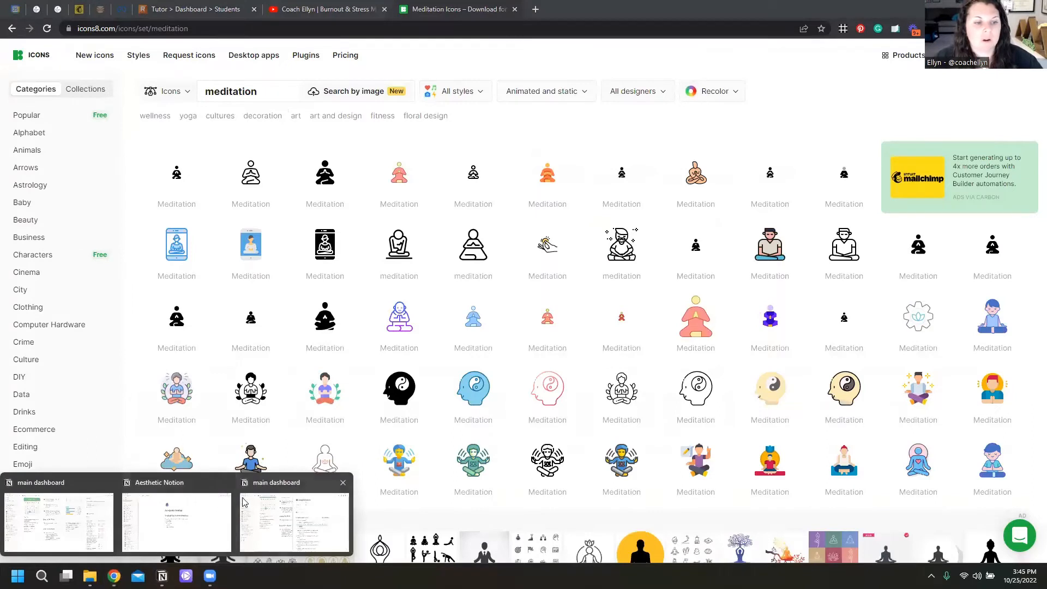
click(107, 483)
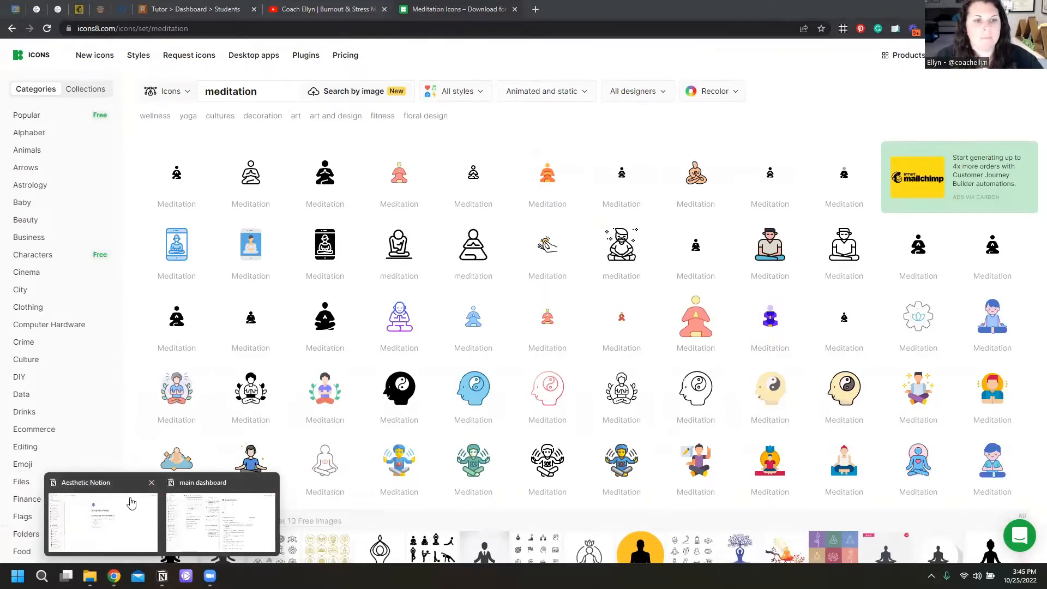
click(120, 505)
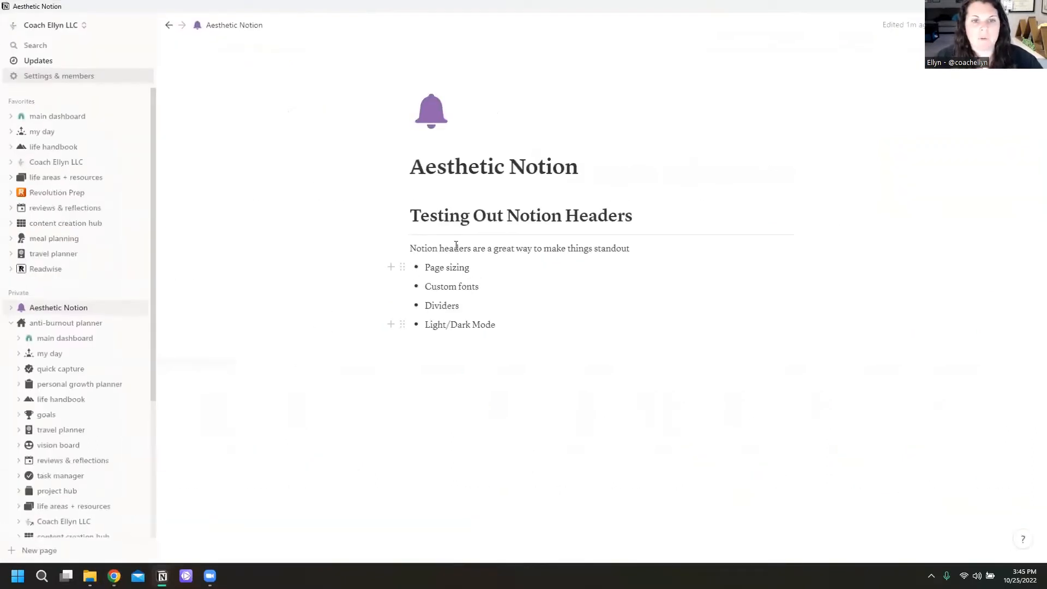
click(61, 399)
scroll(416, 349, down, 2)
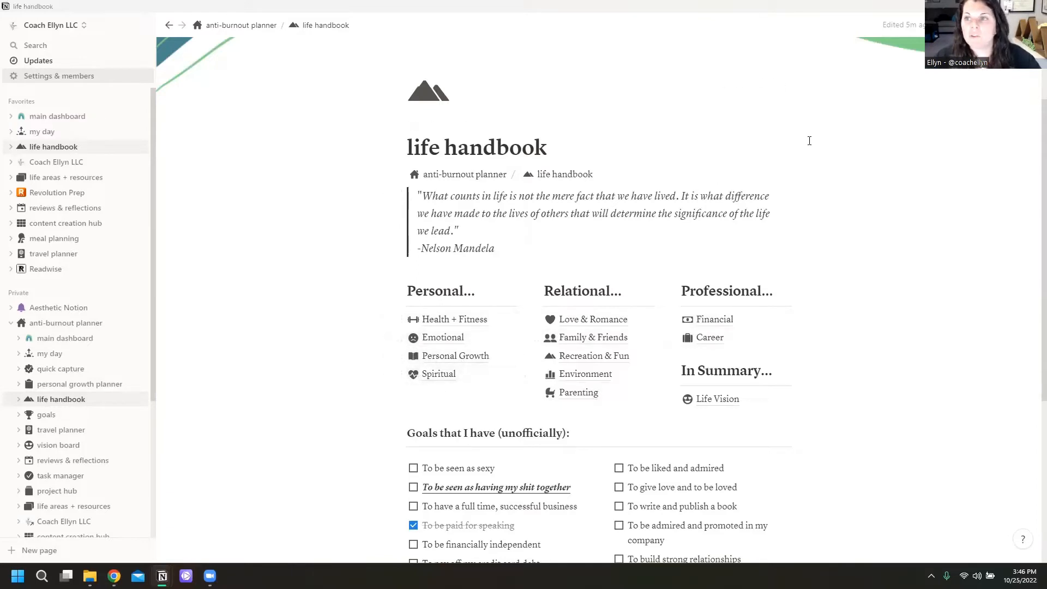
Step: Return to Icons8 in Chrome, open the iOS 16 Filled meditation icon, and copy its image address
key(alt+Tab)
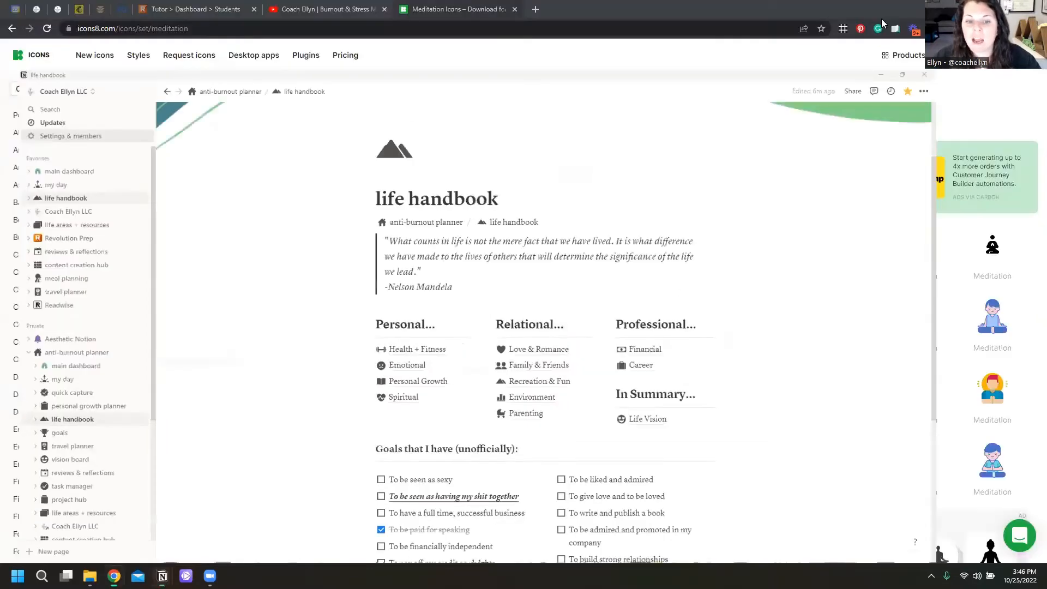
click(518, 121)
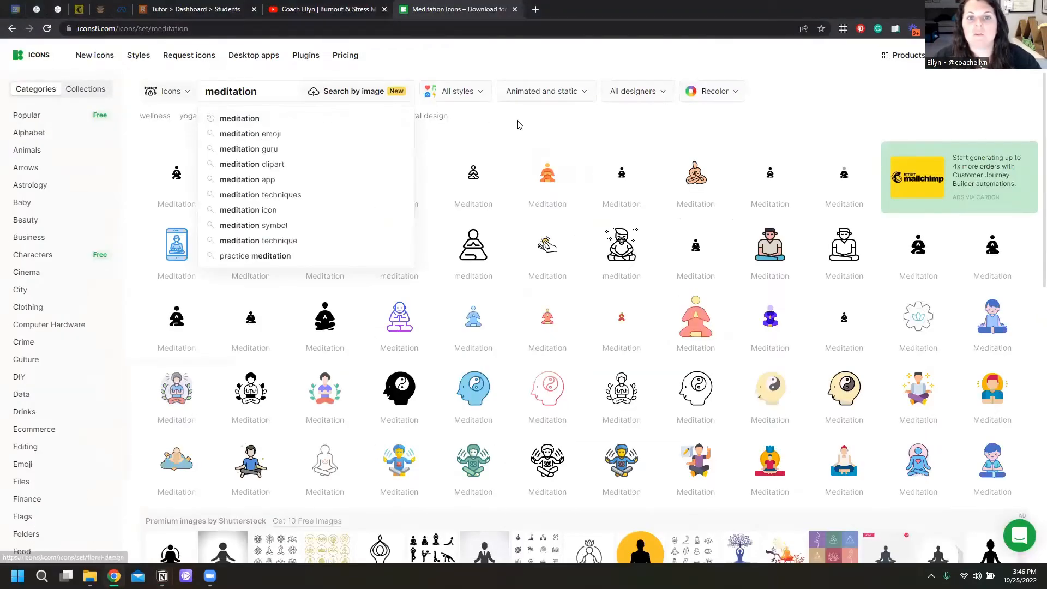
click(334, 178)
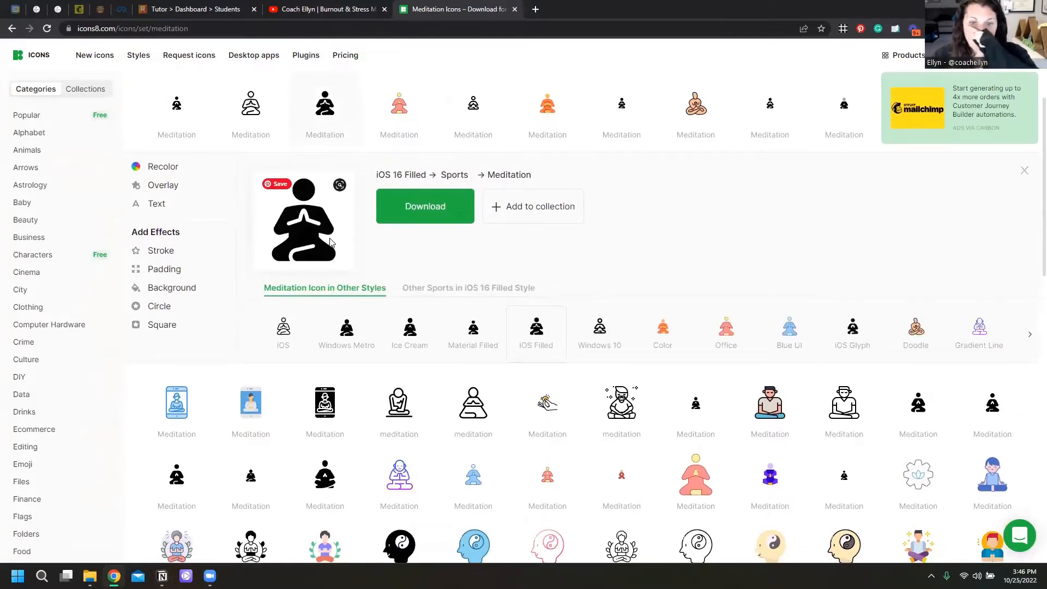
right_click(304, 213)
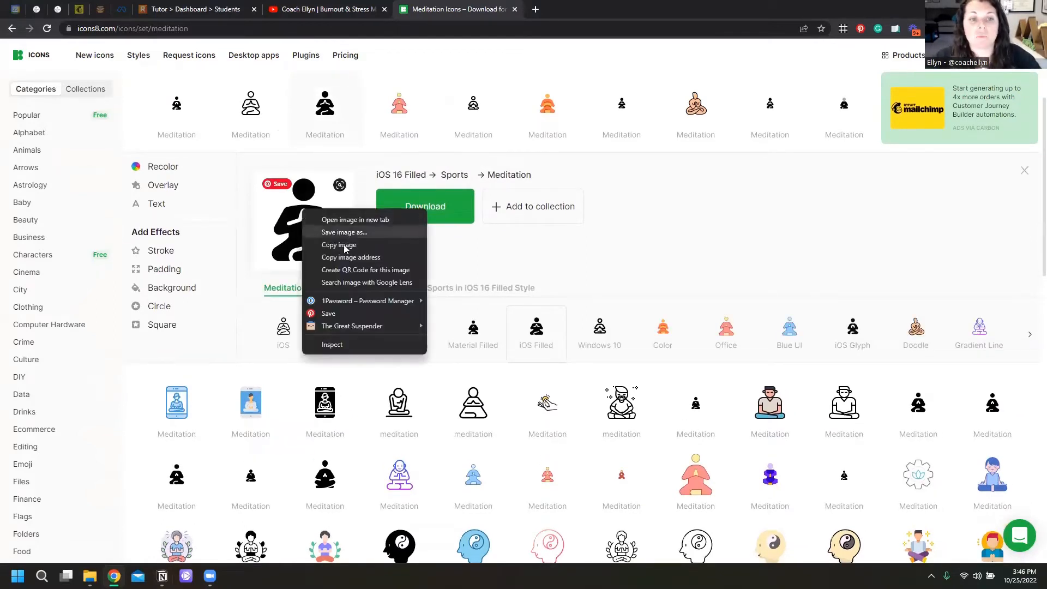
click(355, 257)
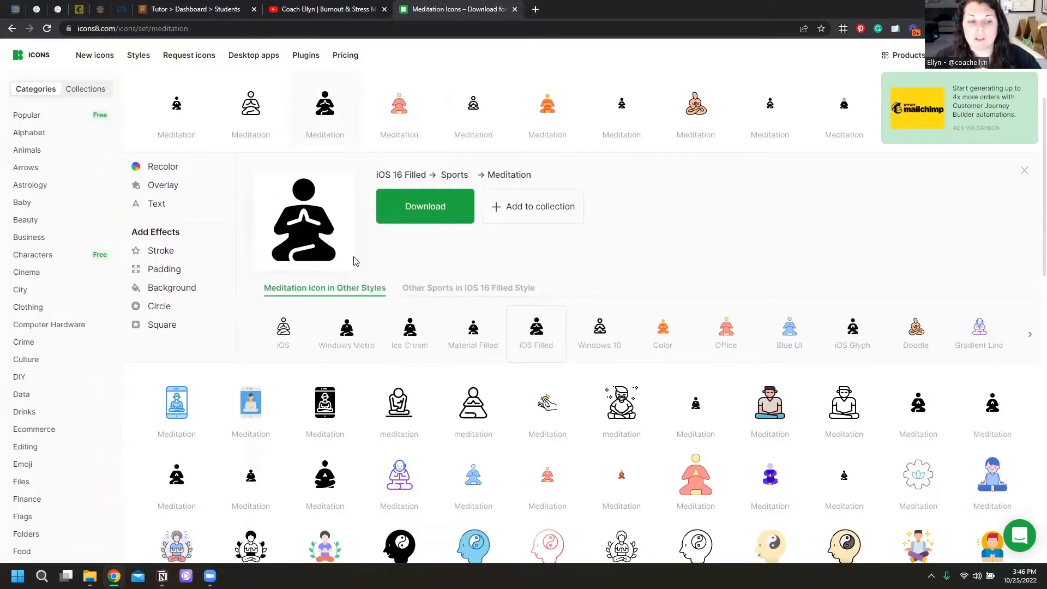
Step: Switch to Notion, open the Aesthetic Notion page, and replace its icon with the custom meditation image from the copied Icons8 link
mouse_move(162, 576)
click(98, 516)
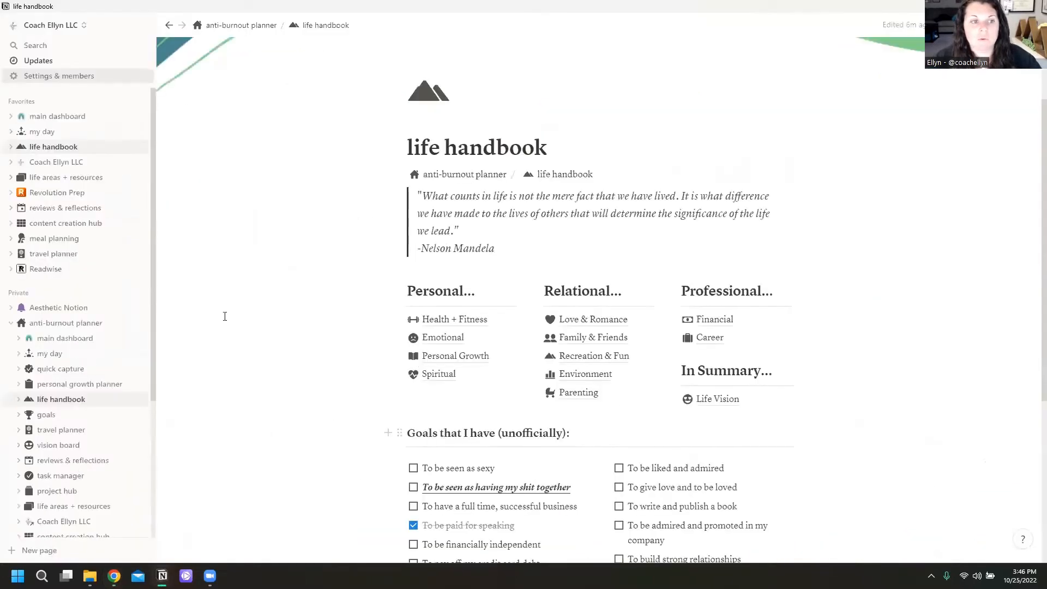
click(57, 308)
click(430, 112)
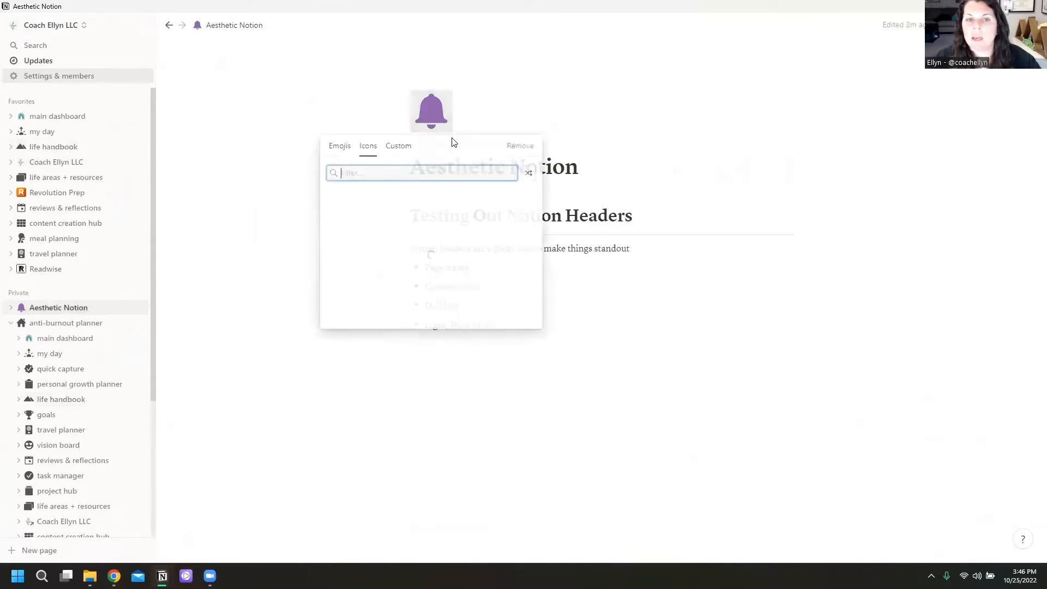
click(399, 146)
key(ctrl+v)
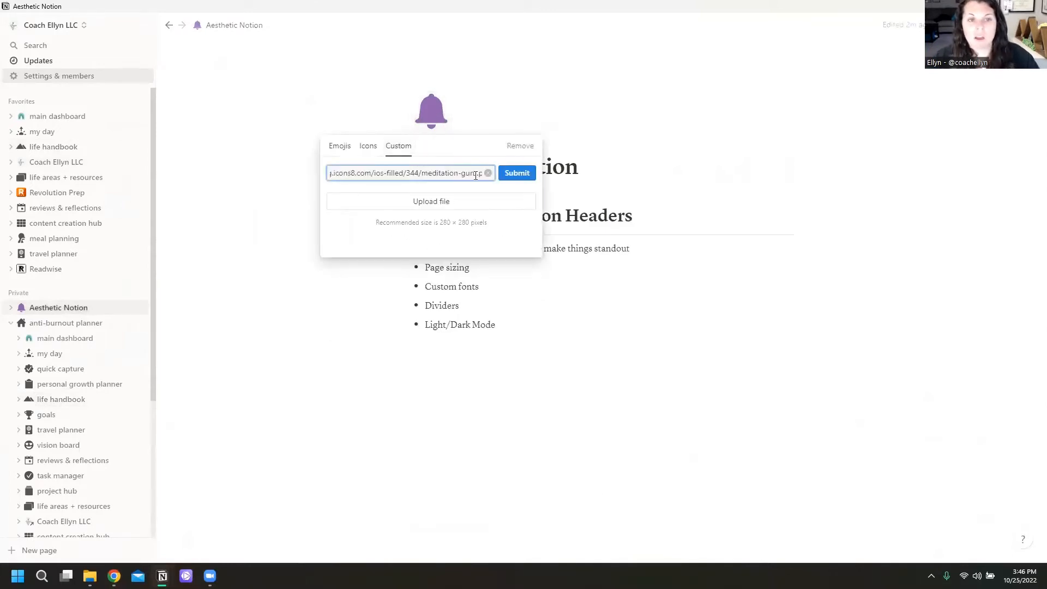
click(513, 173)
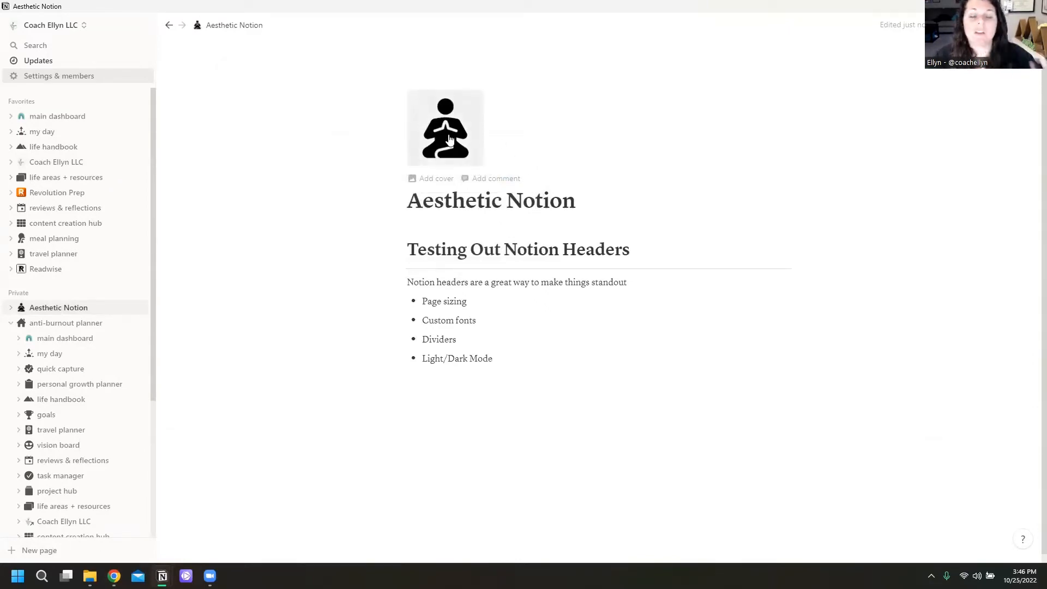
Step: View the custom page icons on the main dashboard, Revolution Prep and Coach Ellyn LLC pages
click(54, 118)
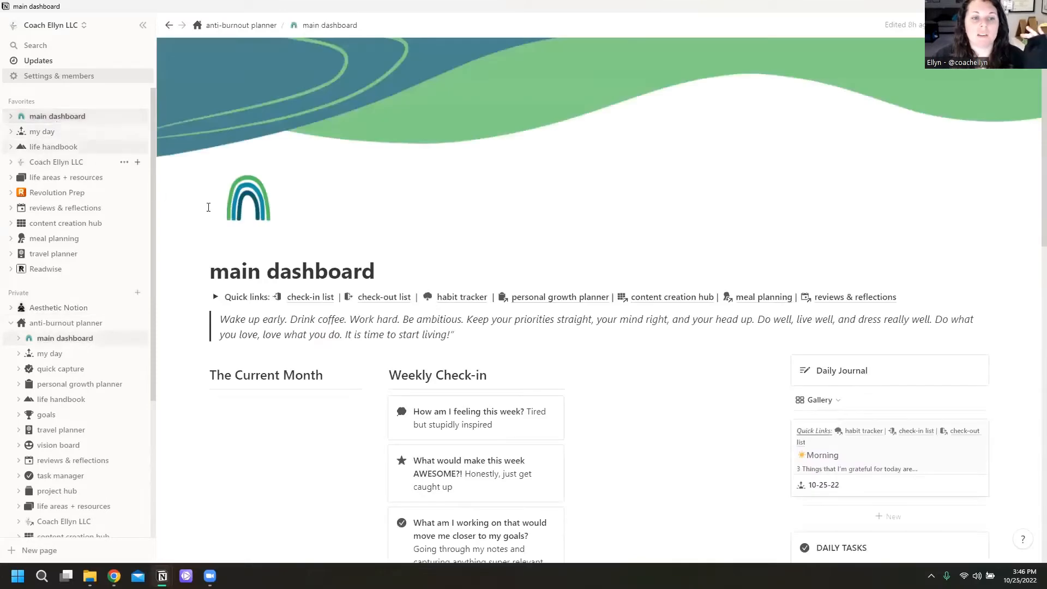
click(49, 163)
click(61, 194)
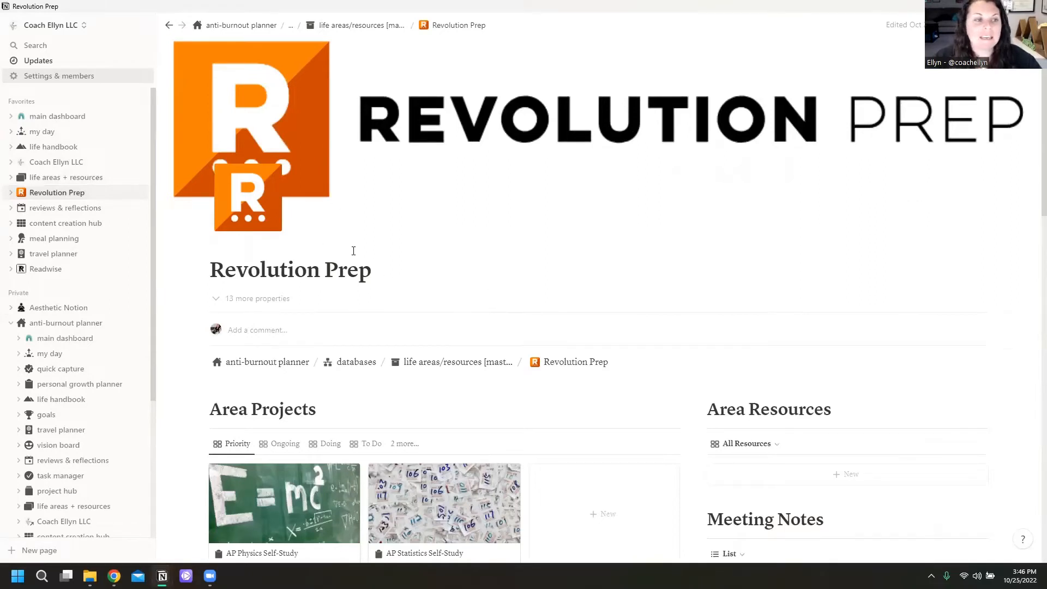
click(49, 116)
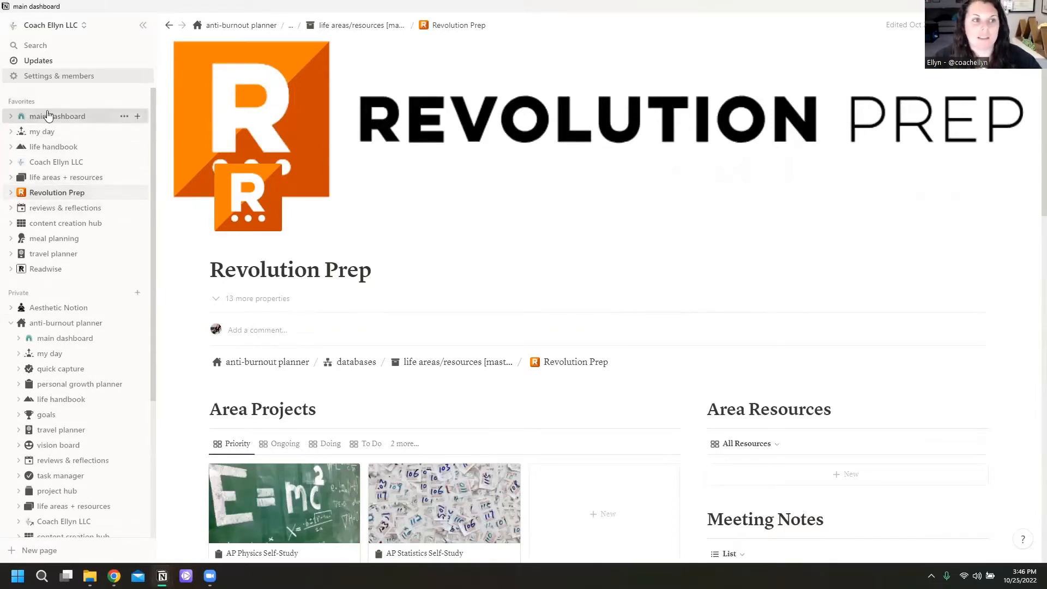
click(38, 164)
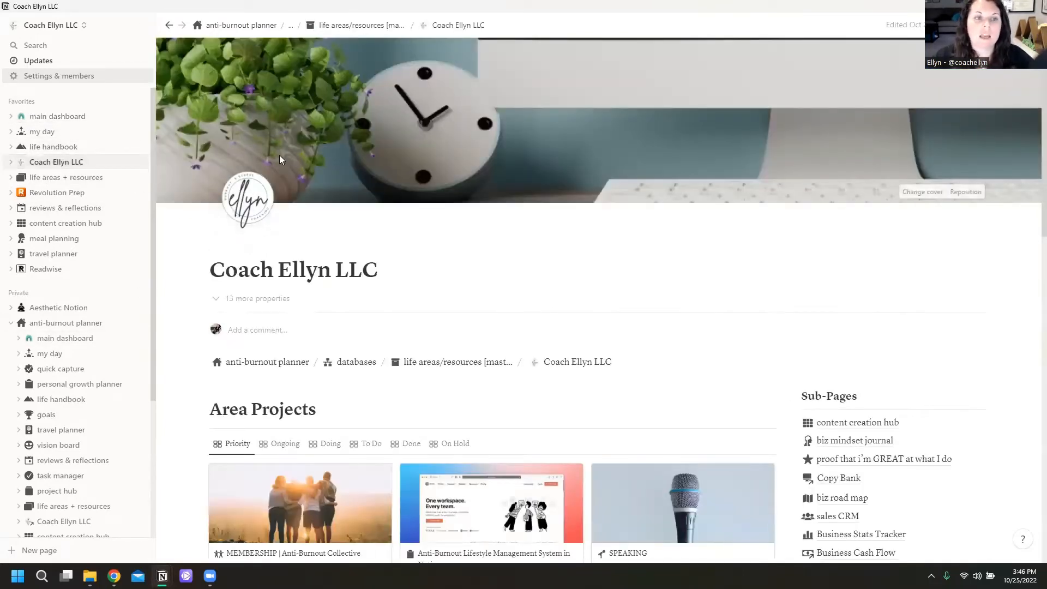
Step: View the custom icon upload option for the Coach Ellyn LLC page without choosing a file, and return to the main dashboard
click(259, 201)
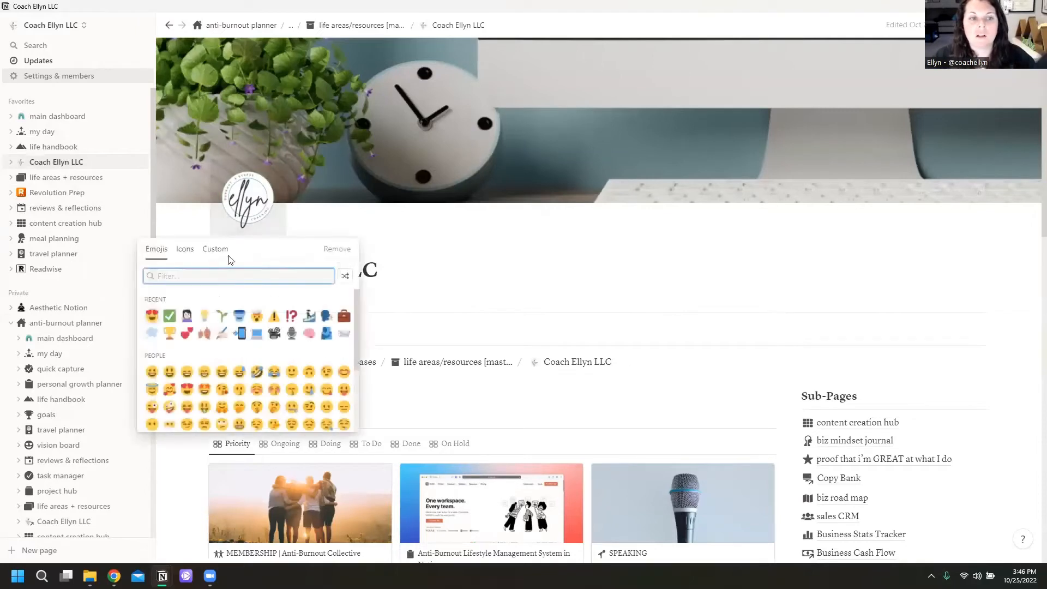
click(215, 249)
click(248, 304)
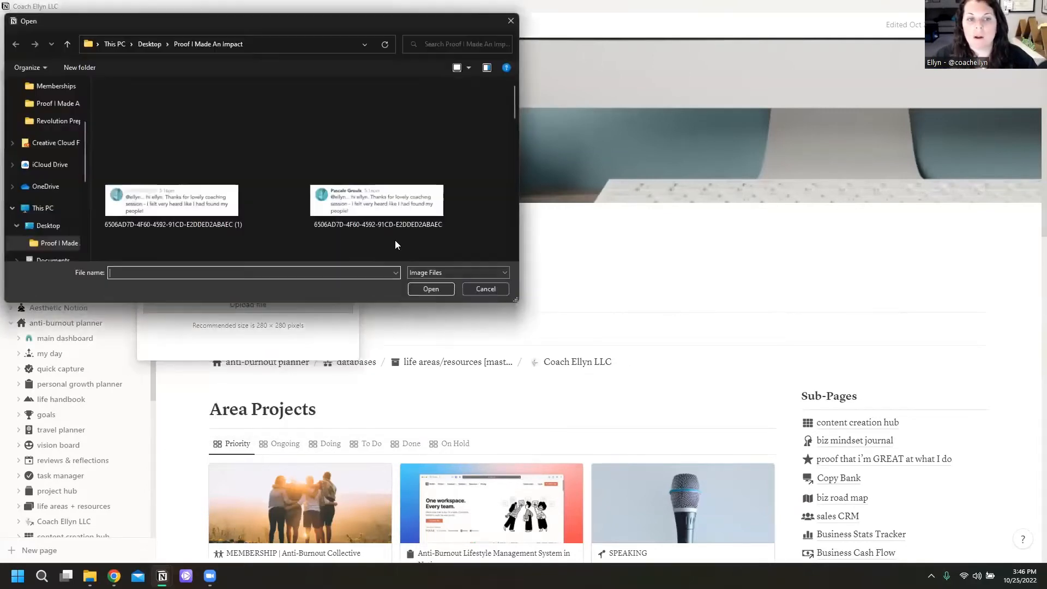
click(483, 290)
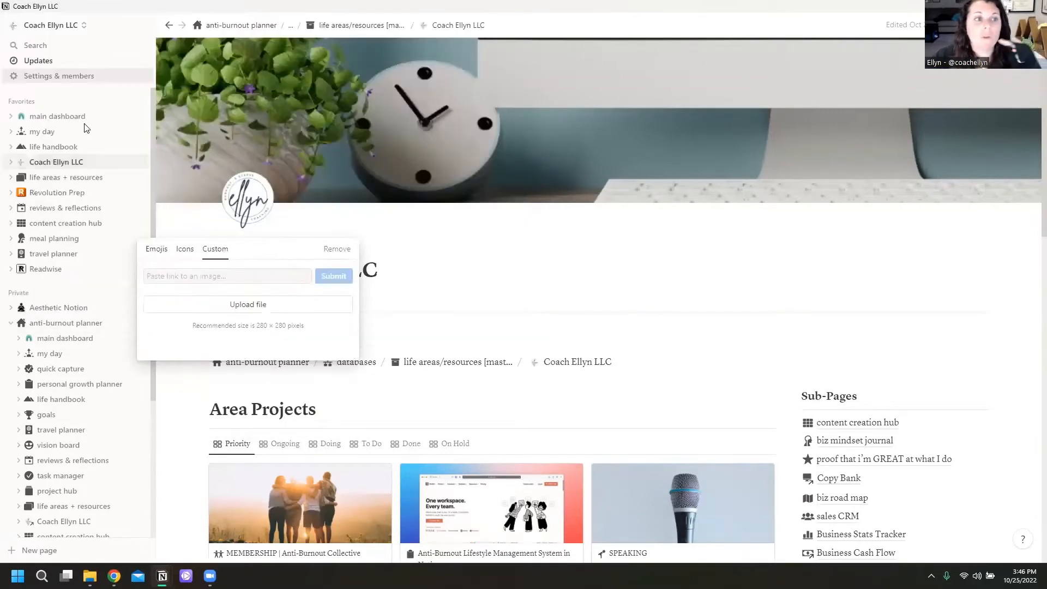
click(52, 117)
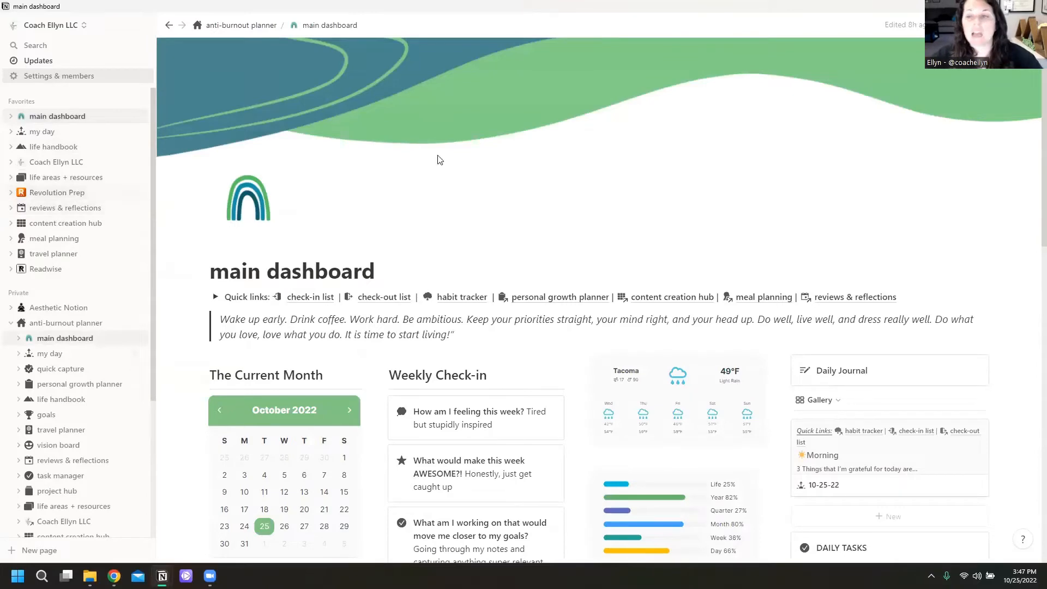
Step: Minimize the Notion window and open canva.com in a new Chrome tab
click(985, 6)
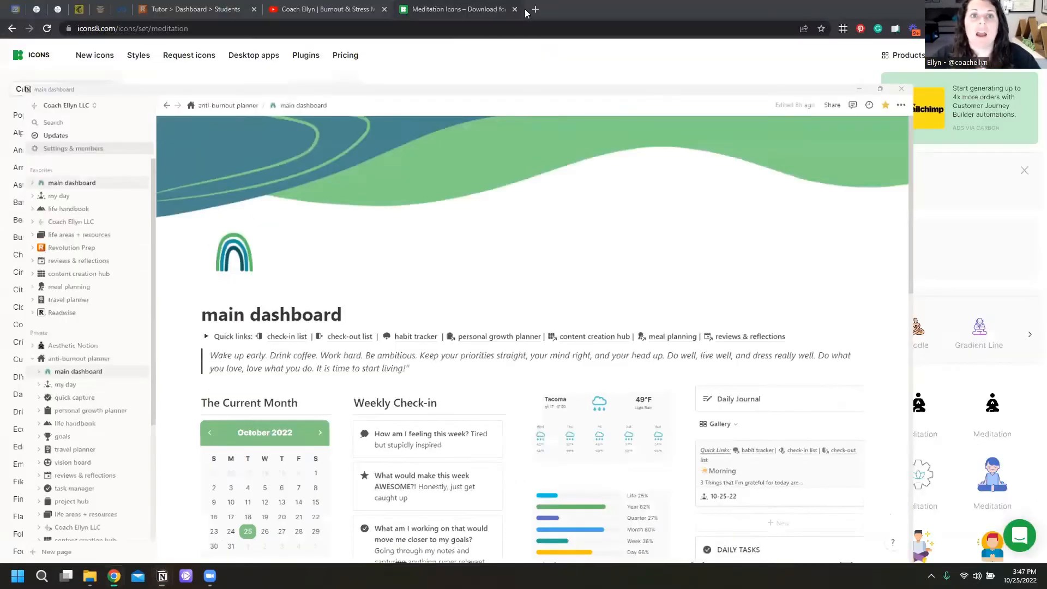
click(538, 10)
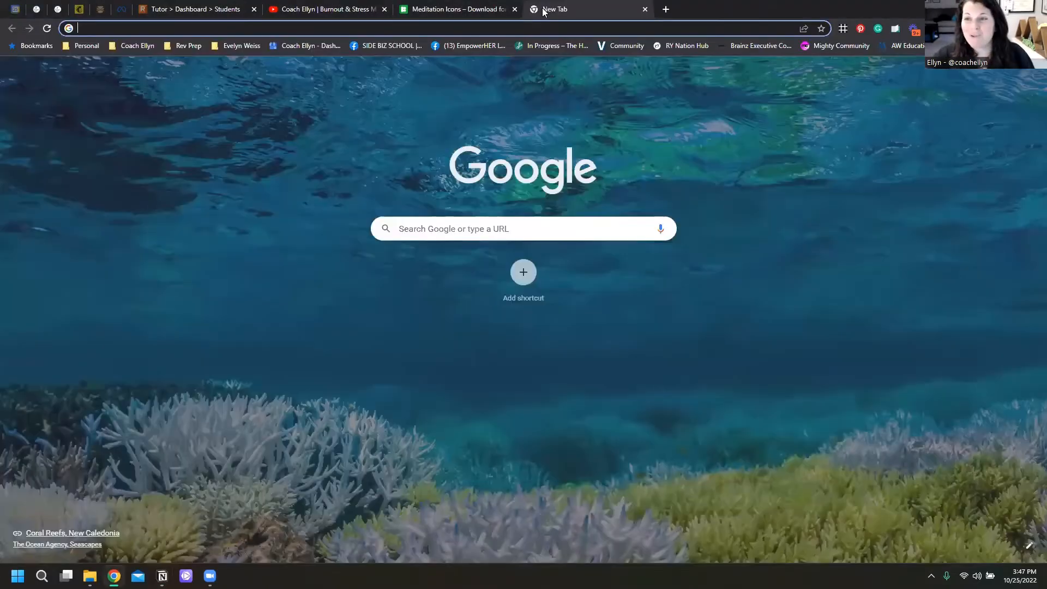
text(canva.com)
key(Return)
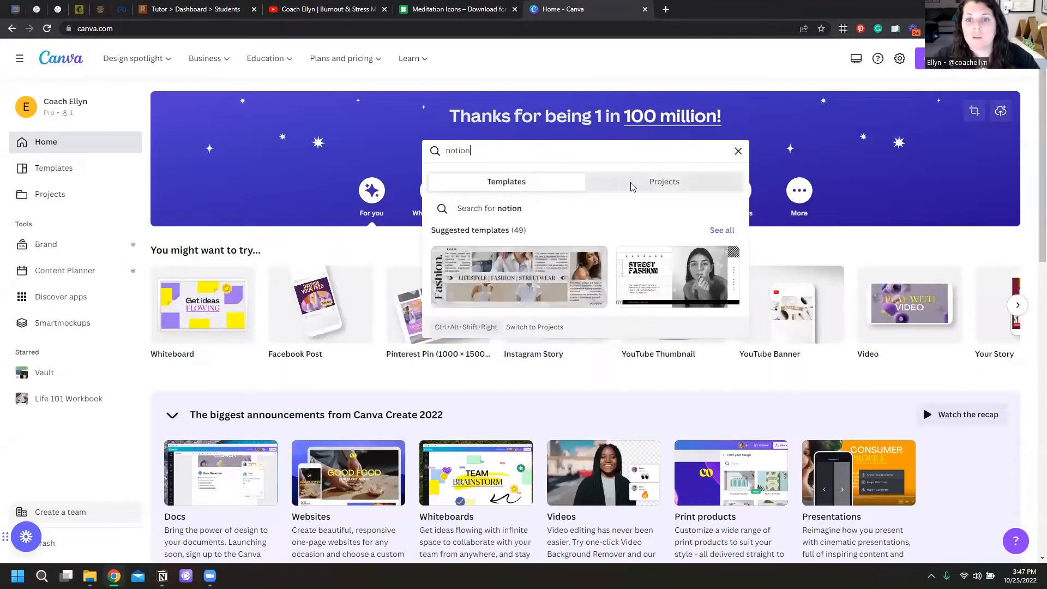
Step: Search the Canva projects for "notion" and open the Notion Icons design
click(668, 182)
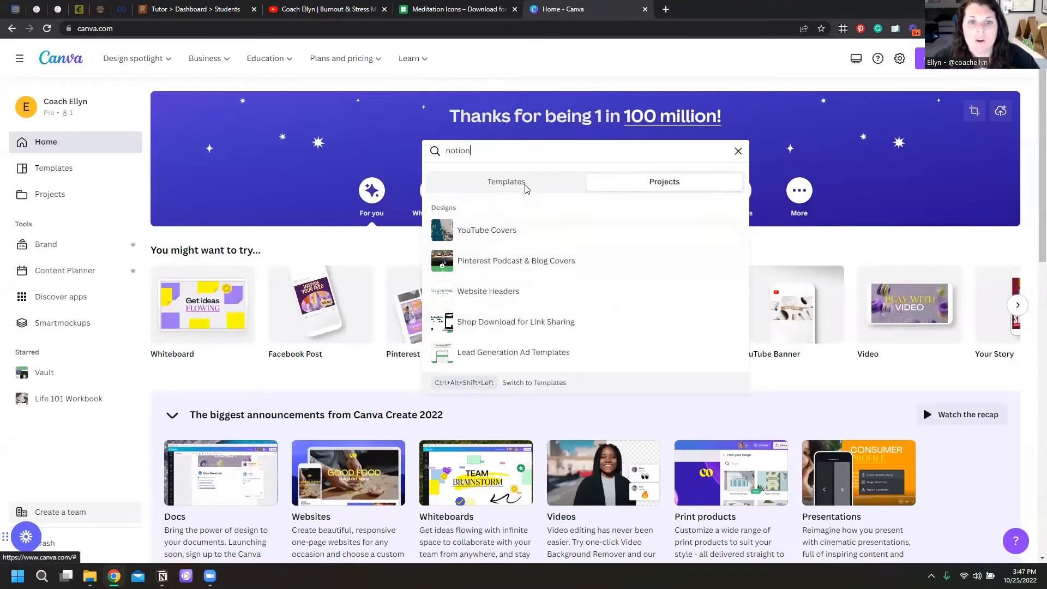
key(Return)
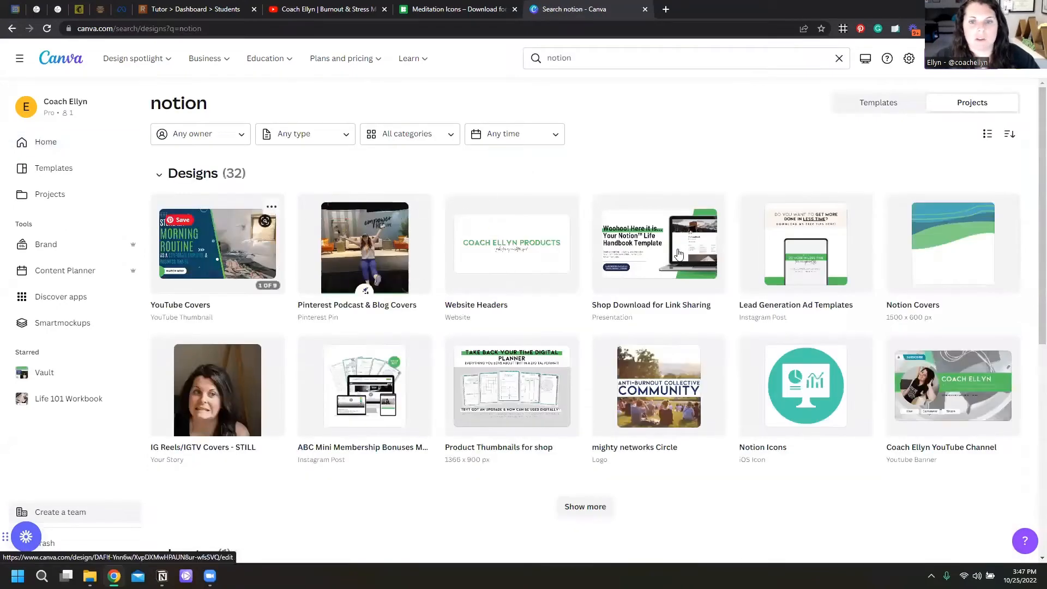
click(773, 401)
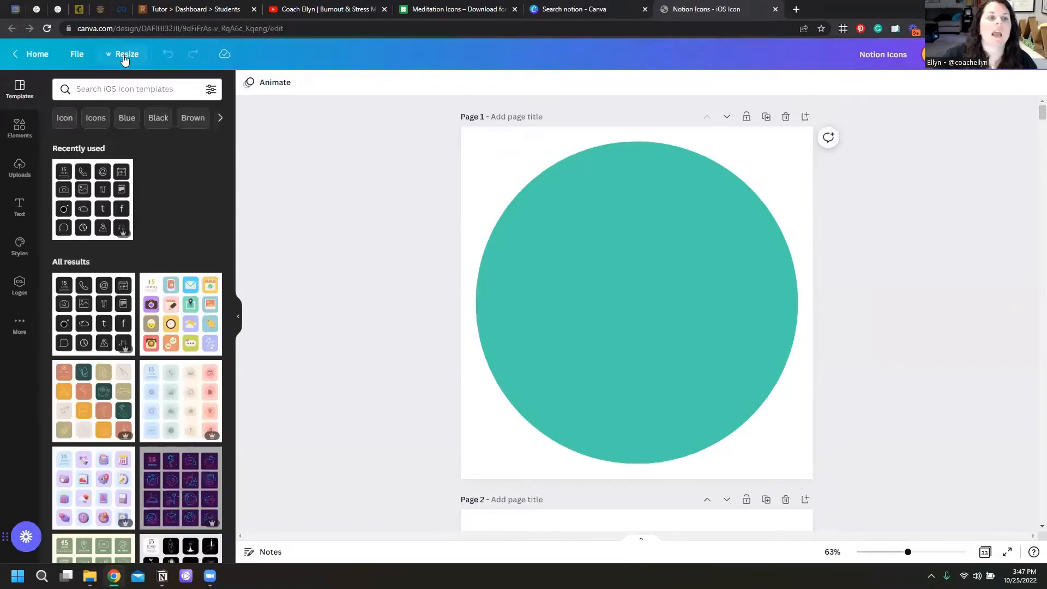
Step: Check the design's custom size in the Resize options and look over the icons on the first pages
click(124, 53)
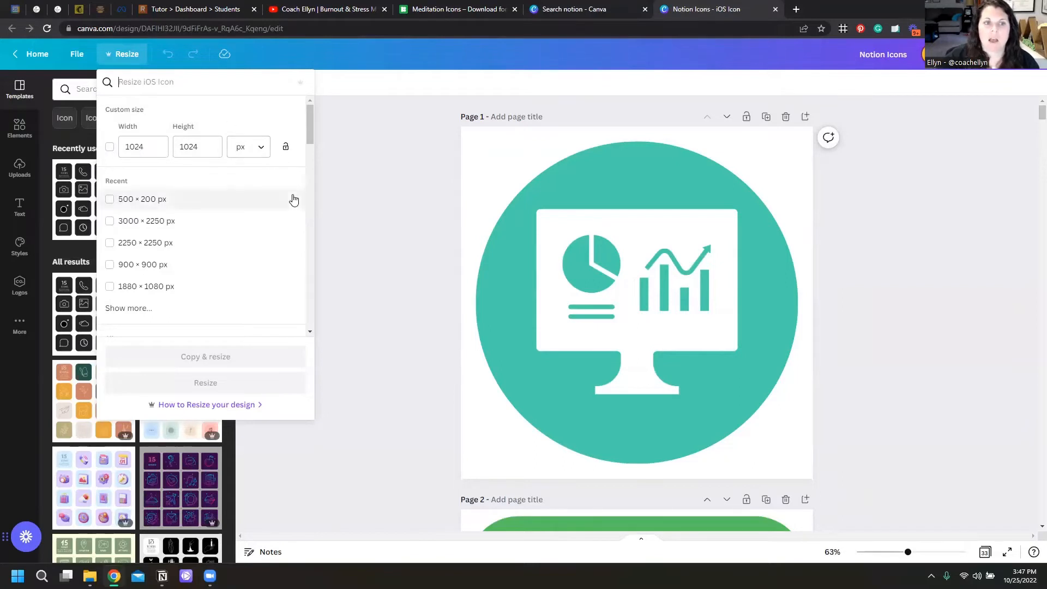
click(358, 151)
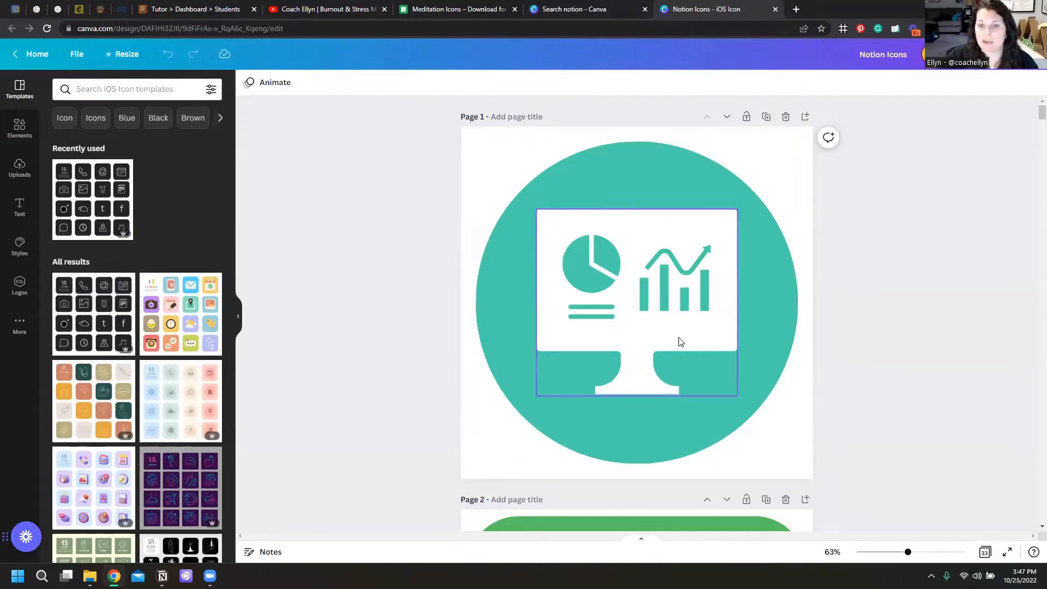
scroll(648, 351, down, 5)
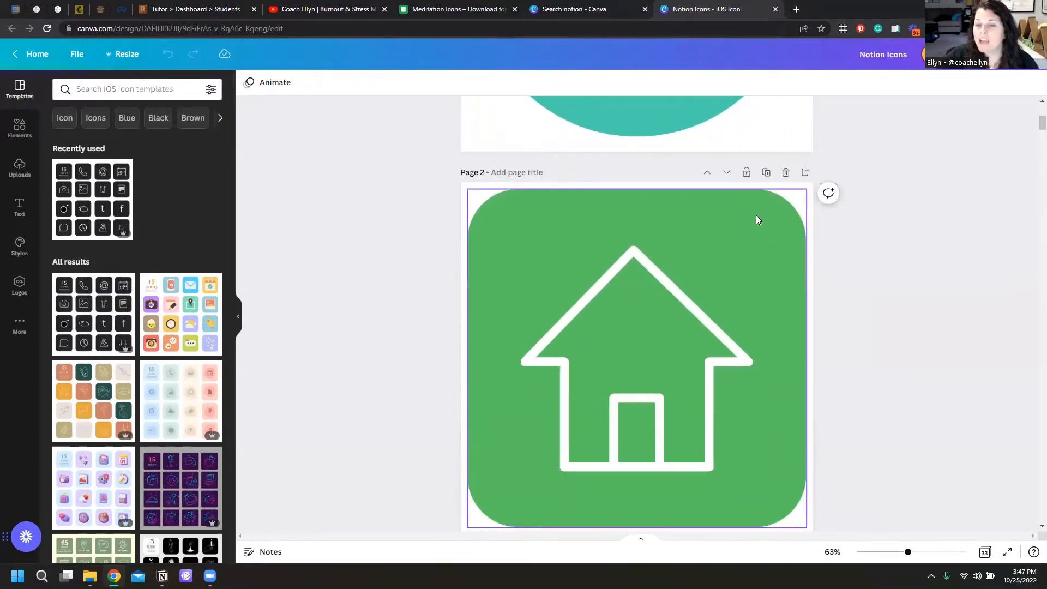
scroll(758, 215, down, 2)
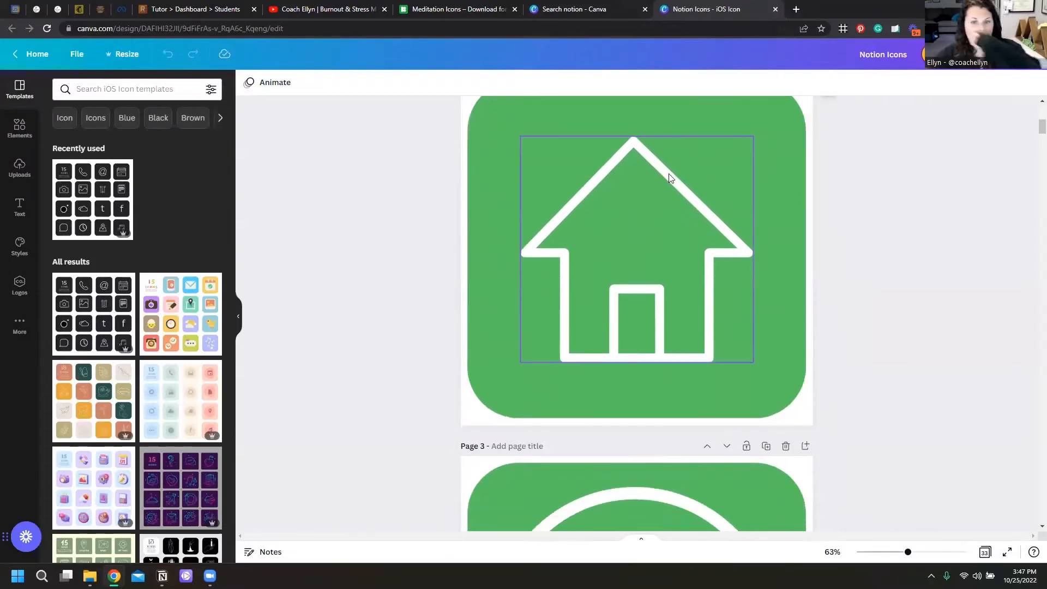
scroll(692, 199, up, 5)
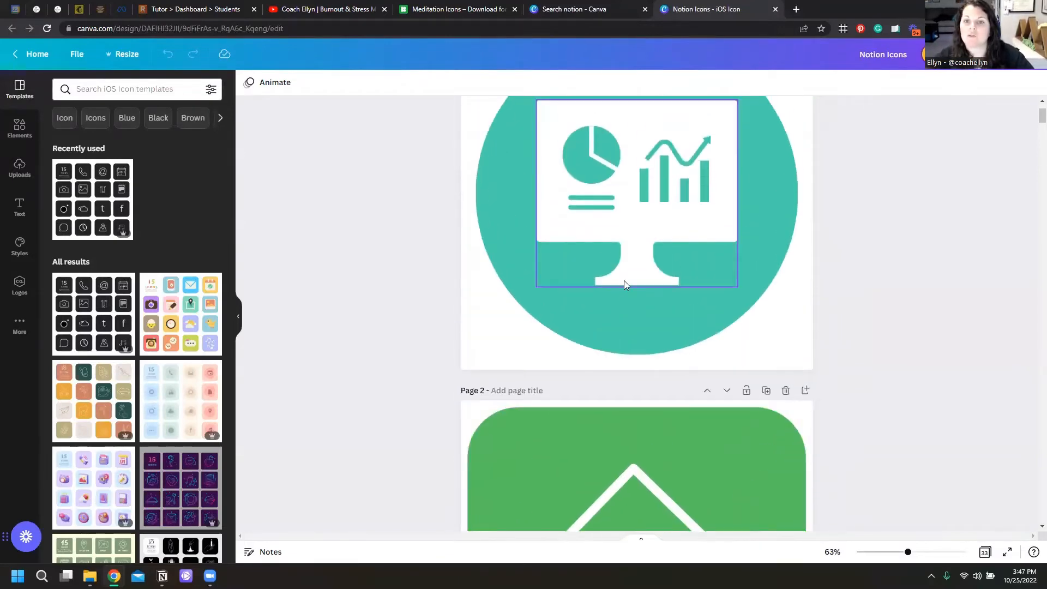
scroll(622, 310, up, 1)
scroll(639, 236, down, 5)
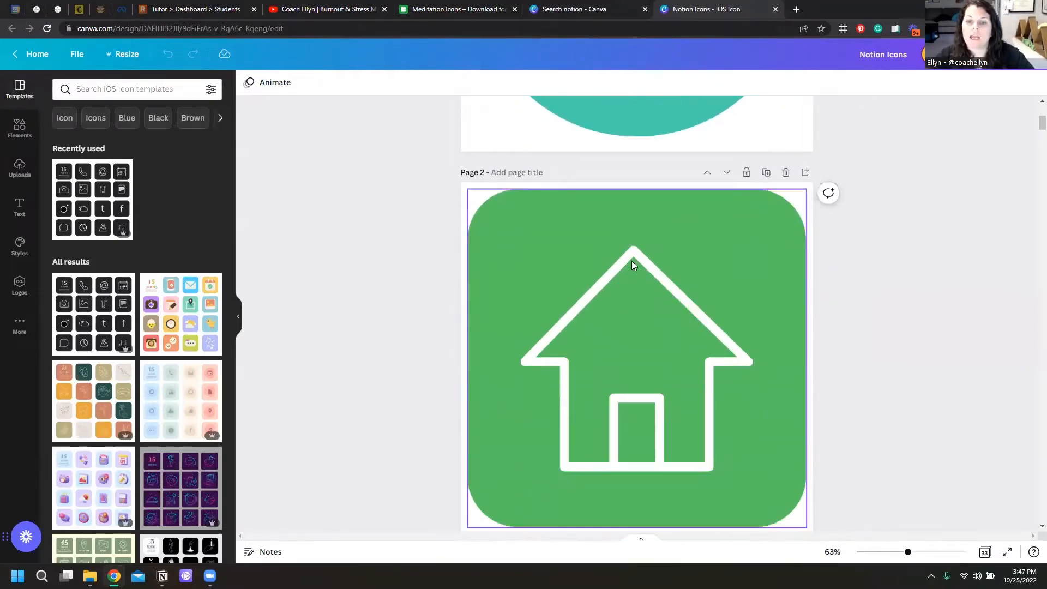
scroll(709, 185, down, 2)
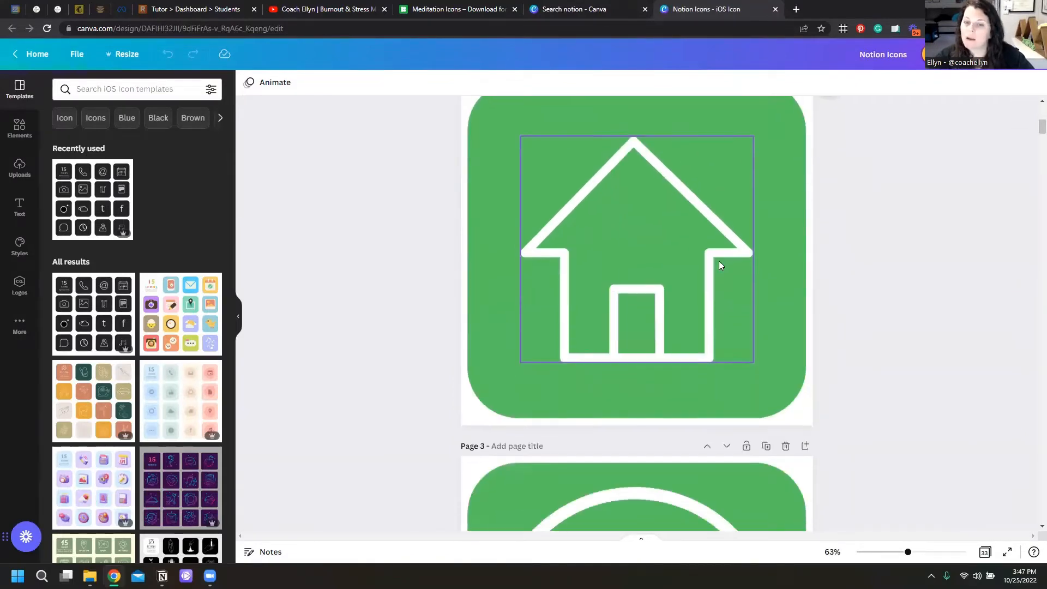
Step: Duplicate page 1 and replace the monitor graphic on the copy with the white house graphic copied from the green square icon
click(682, 247)
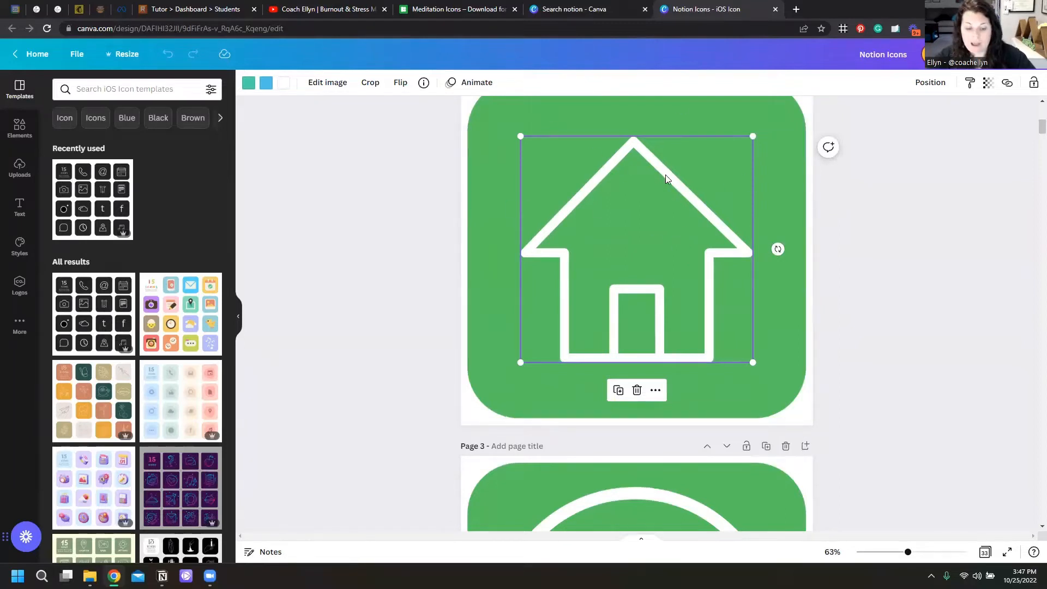
scroll(633, 219, up, 8)
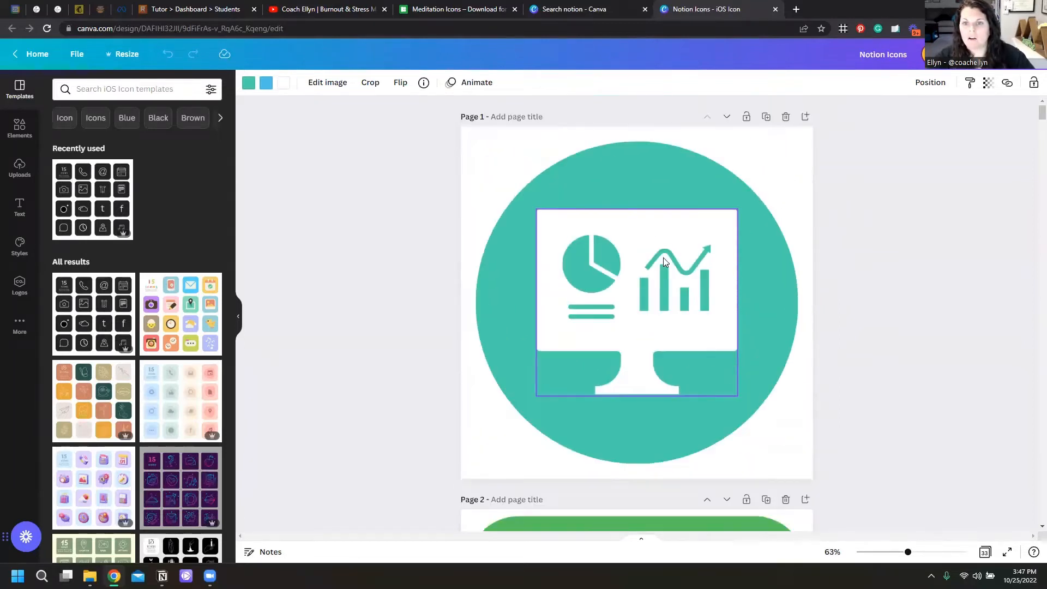
click(665, 260)
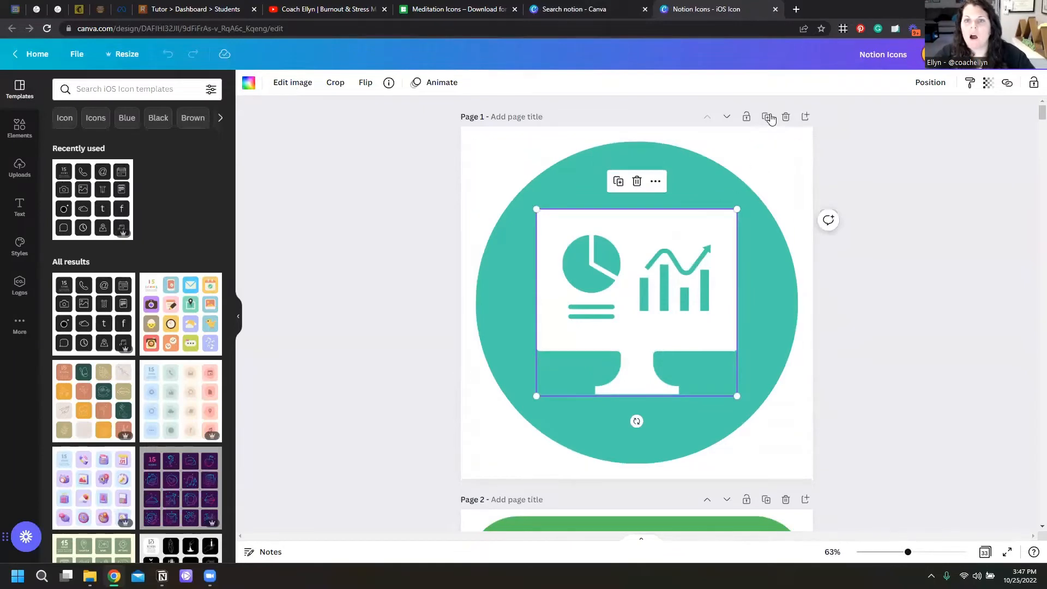
click(766, 118)
click(648, 257)
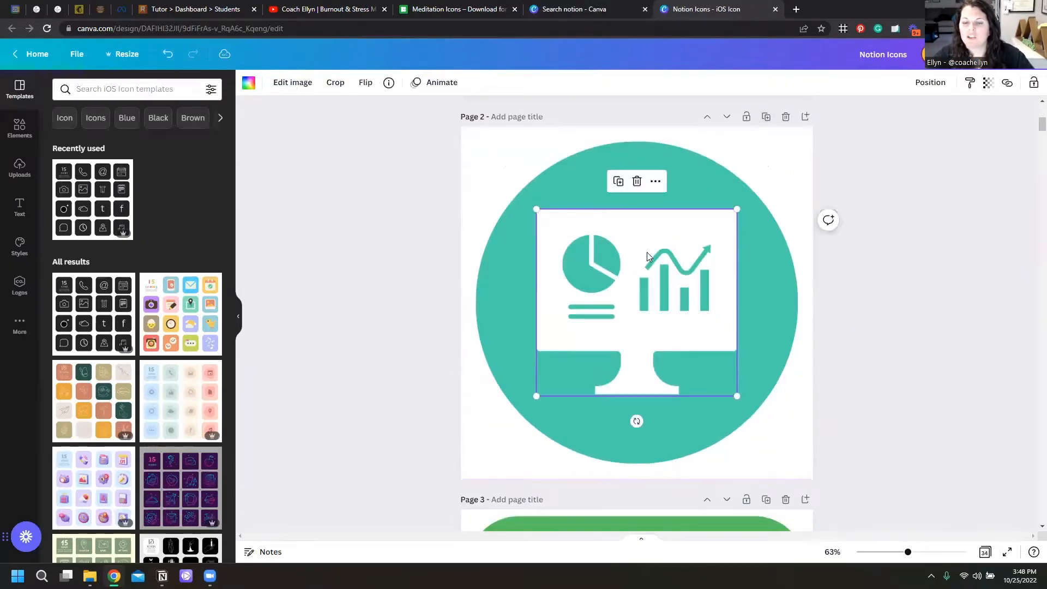
key(Delete)
key(ctrl+v)
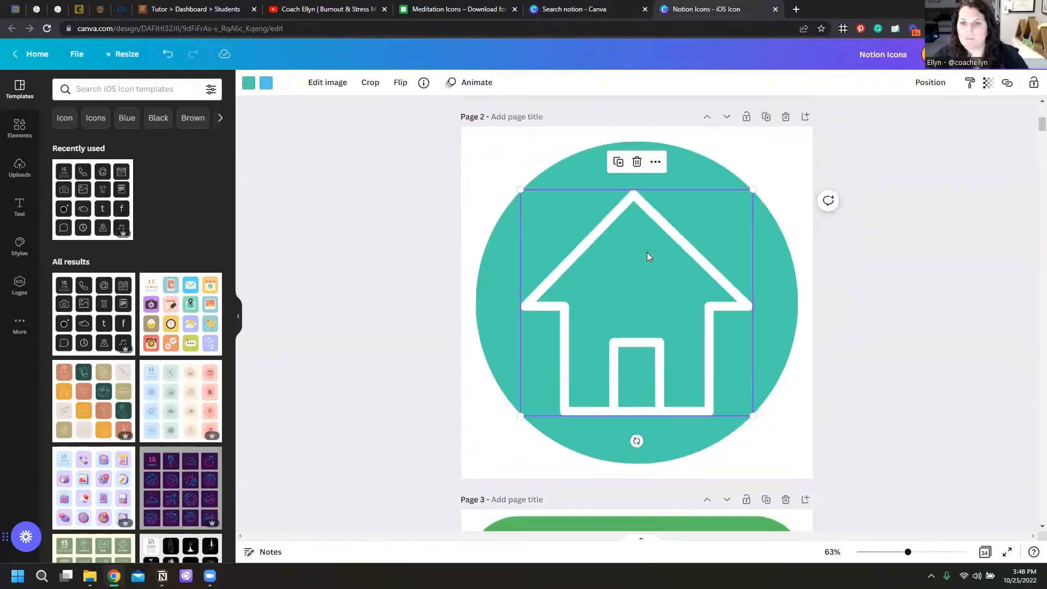
Step: Recolor the teal circle behind the house with the first green of the Coach Ellyn Branding palette
click(782, 279)
click(307, 82)
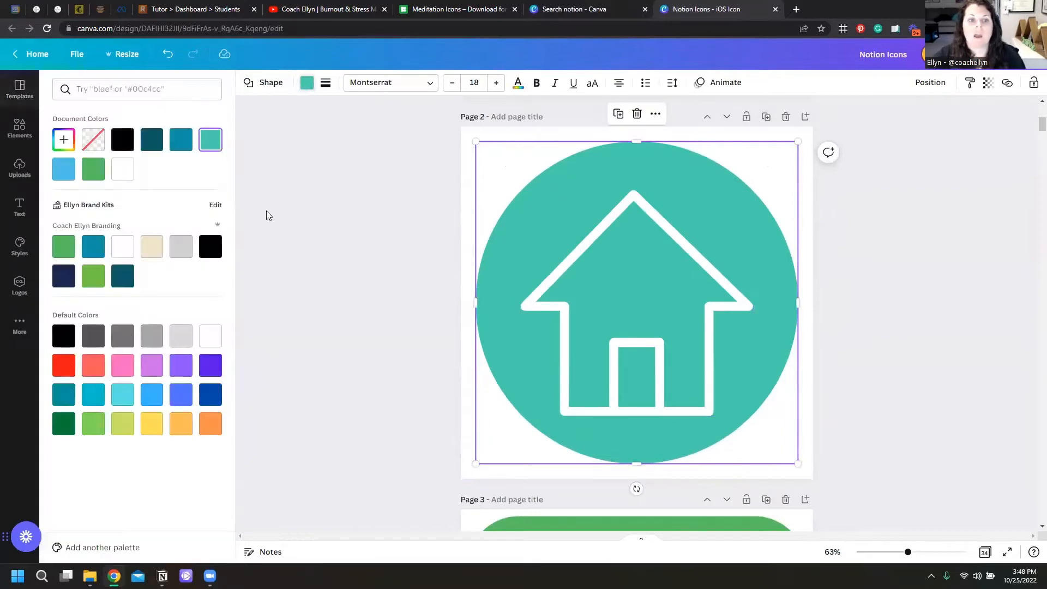
click(64, 247)
click(890, 291)
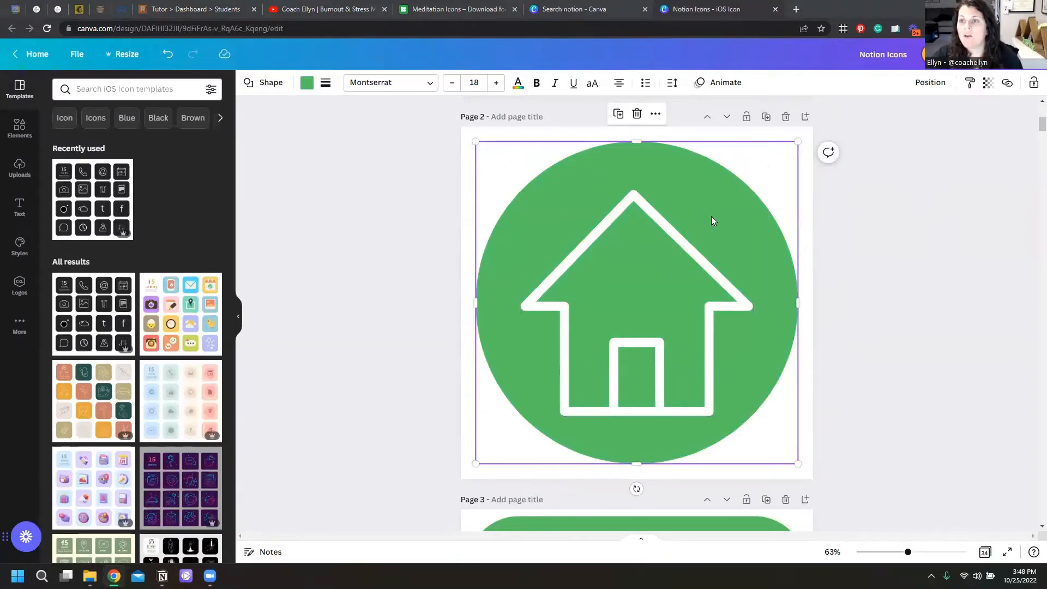
Step: Download only the current page, Page 2, as a PNG with a transparent background
click(1012, 55)
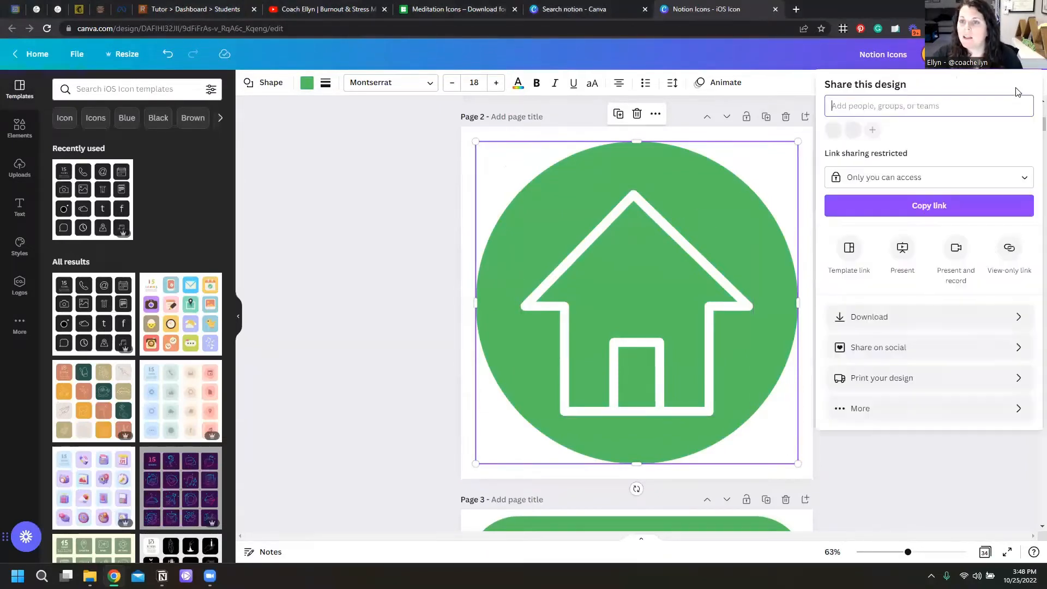
click(892, 316)
click(842, 201)
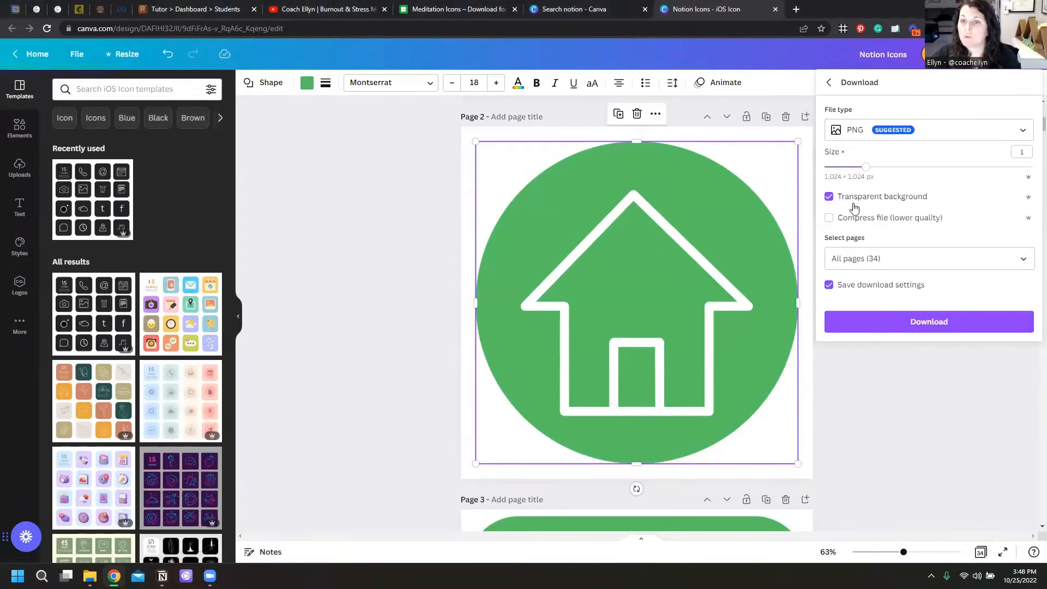
click(1022, 260)
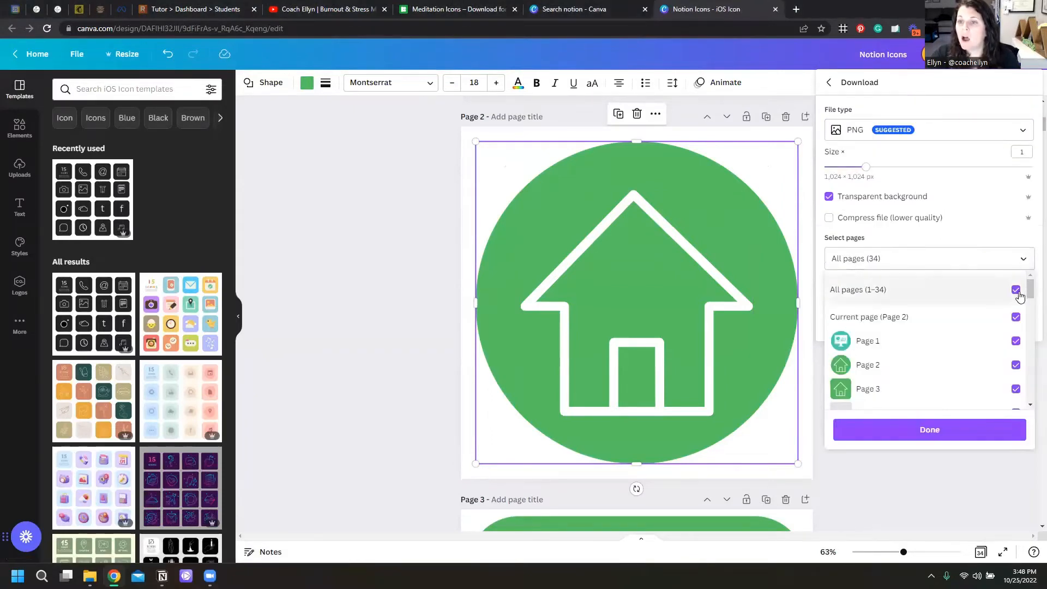
click(1016, 318)
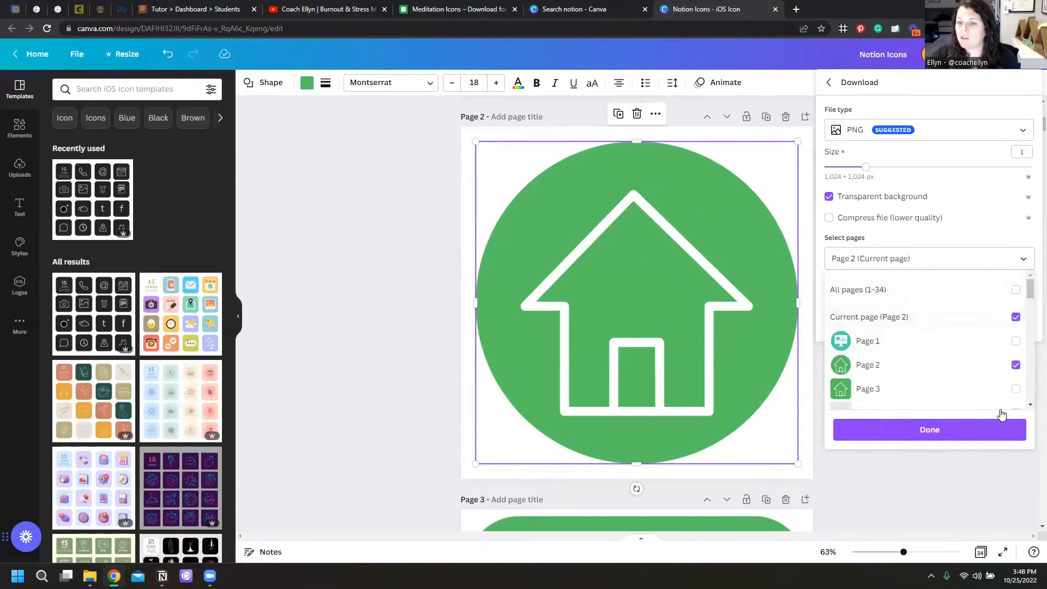
click(950, 438)
click(928, 320)
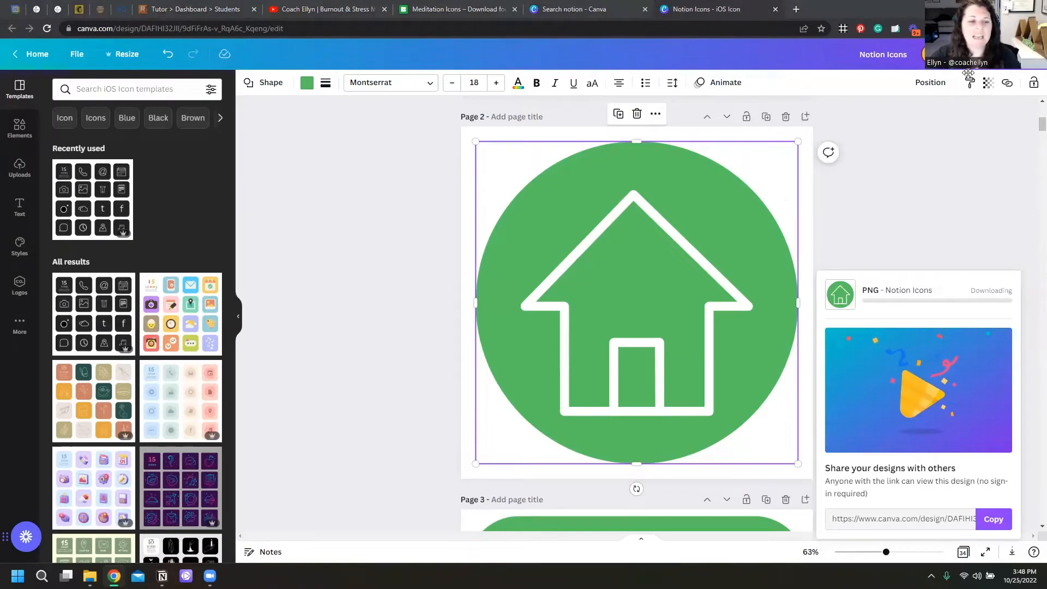
Step: Switch to Notion and upload Notion Icons.png from the Downloads folder as the custom icon of the Aesthetic Notion page
mouse_move(162, 576)
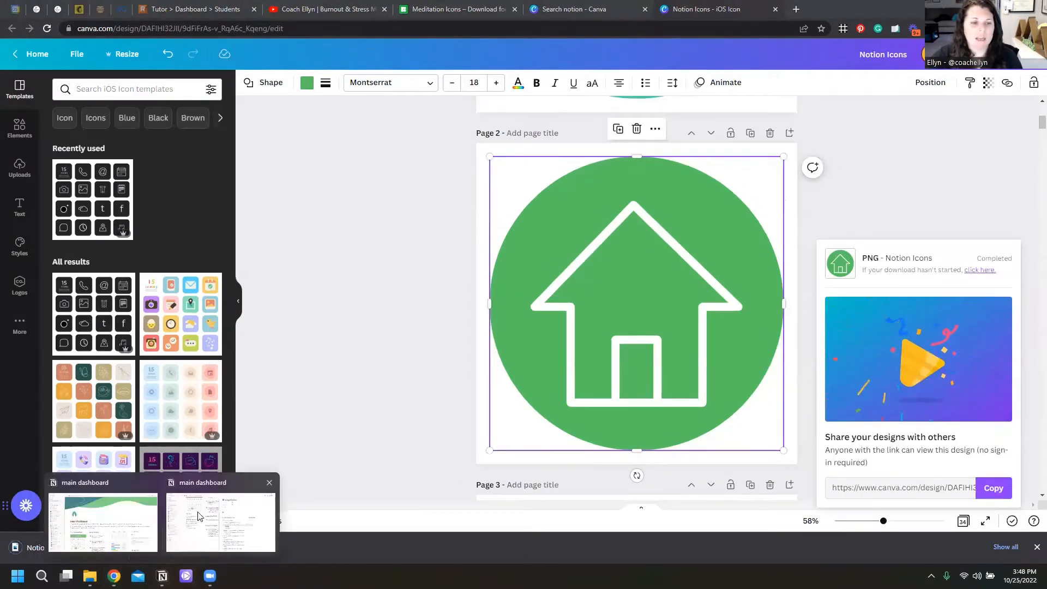
click(117, 518)
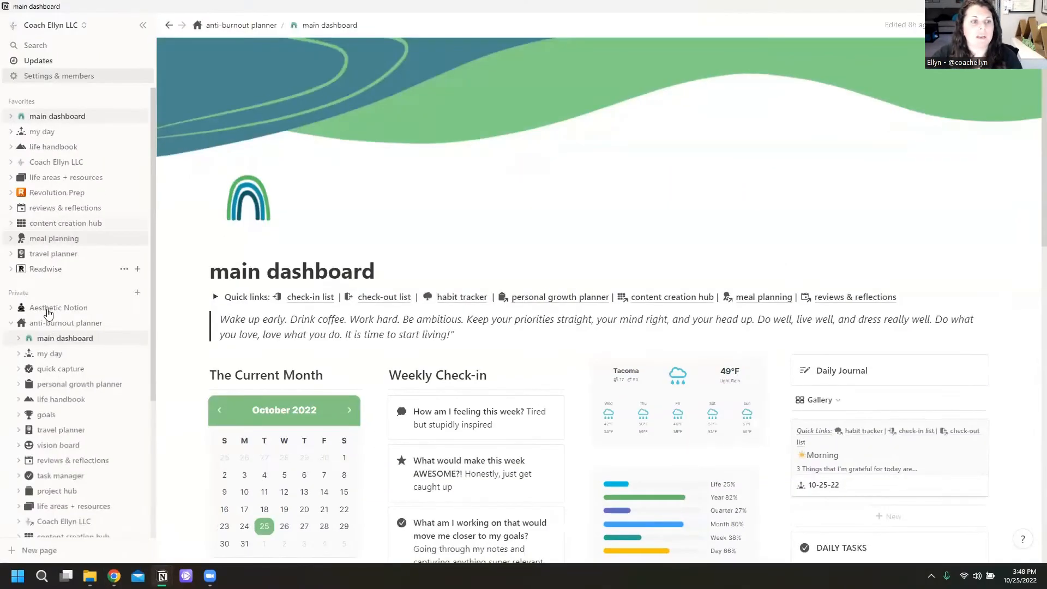
click(55, 308)
click(439, 124)
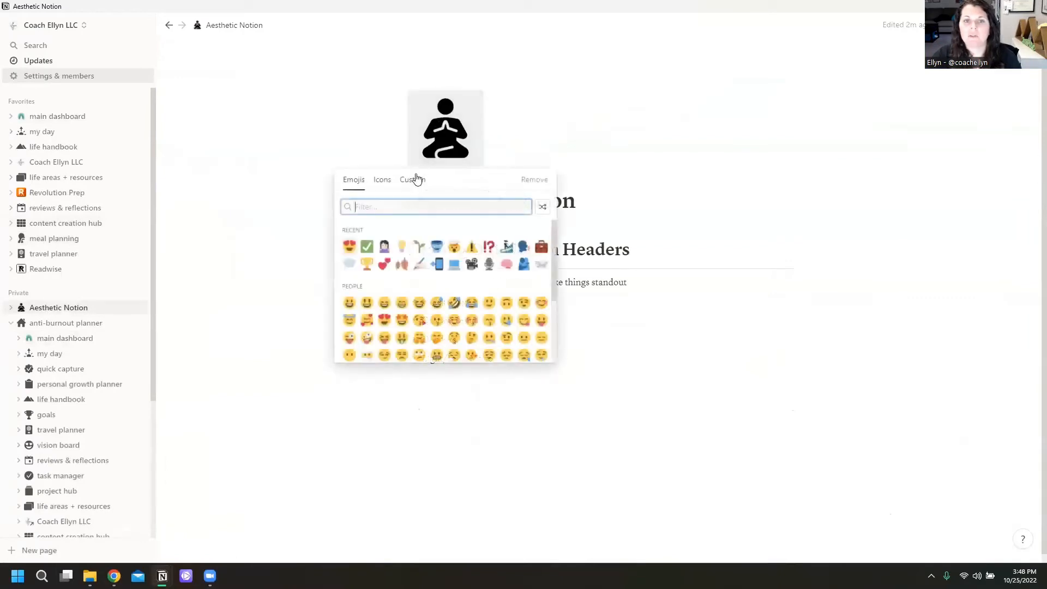
click(413, 179)
click(431, 235)
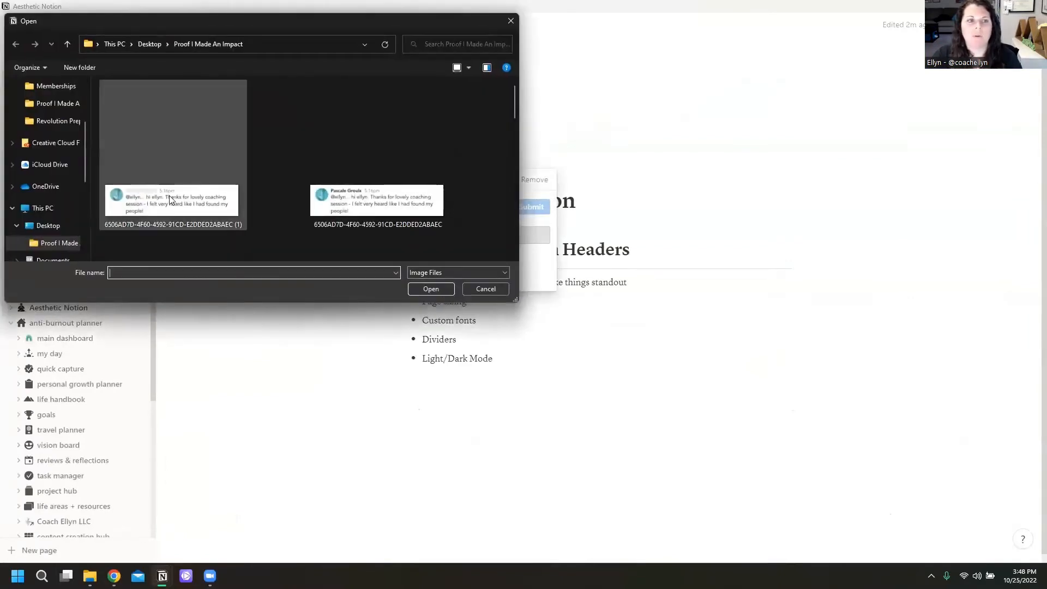
drag(85, 138, 78, 80)
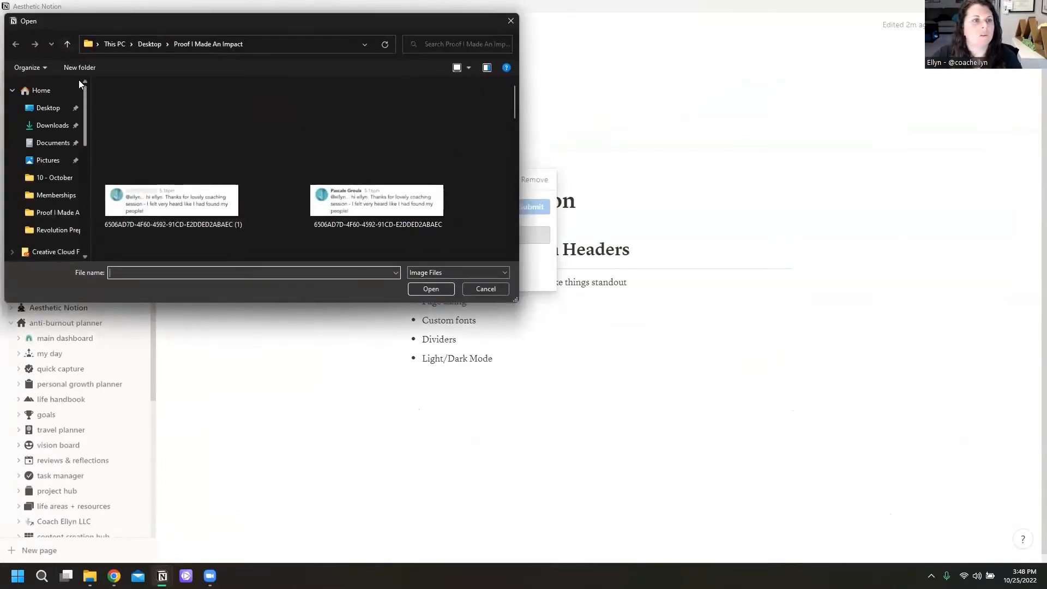
click(47, 124)
click(136, 124)
double_click(137, 125)
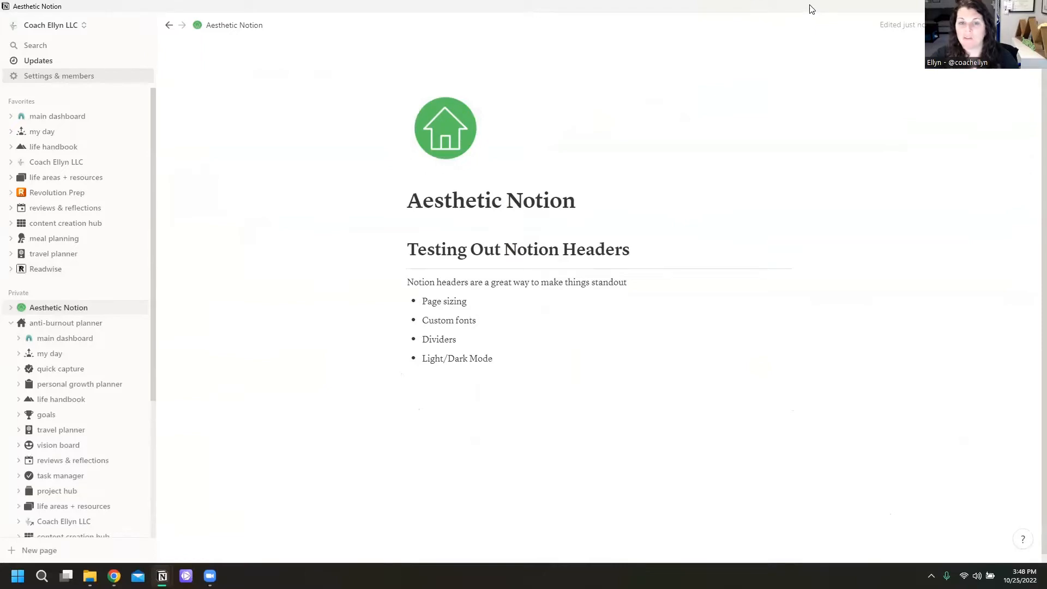
Step: Return to the Canva design and search the elements for "house icon"
click(984, 7)
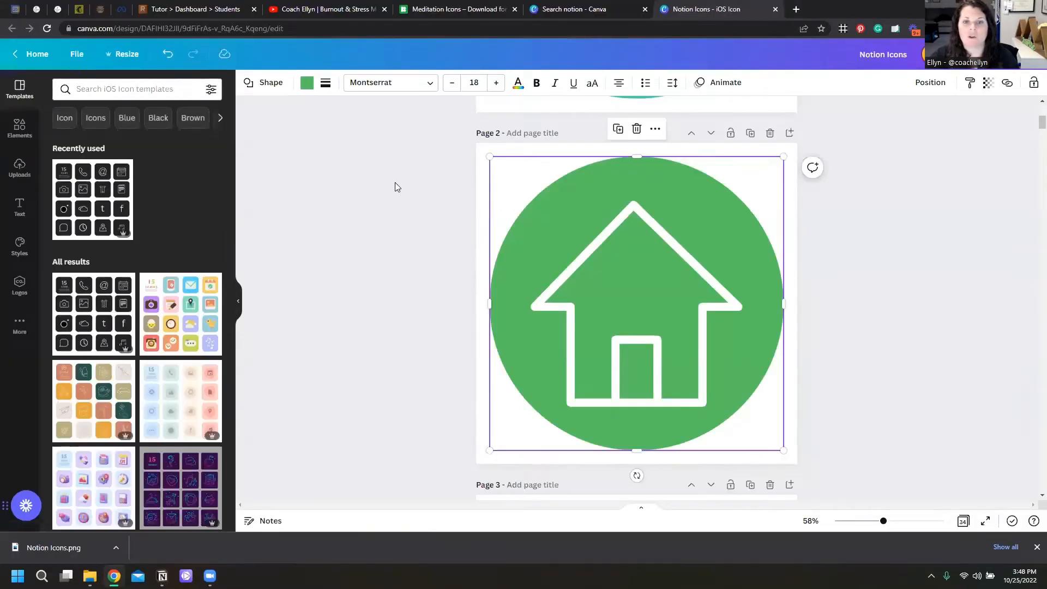
click(105, 96)
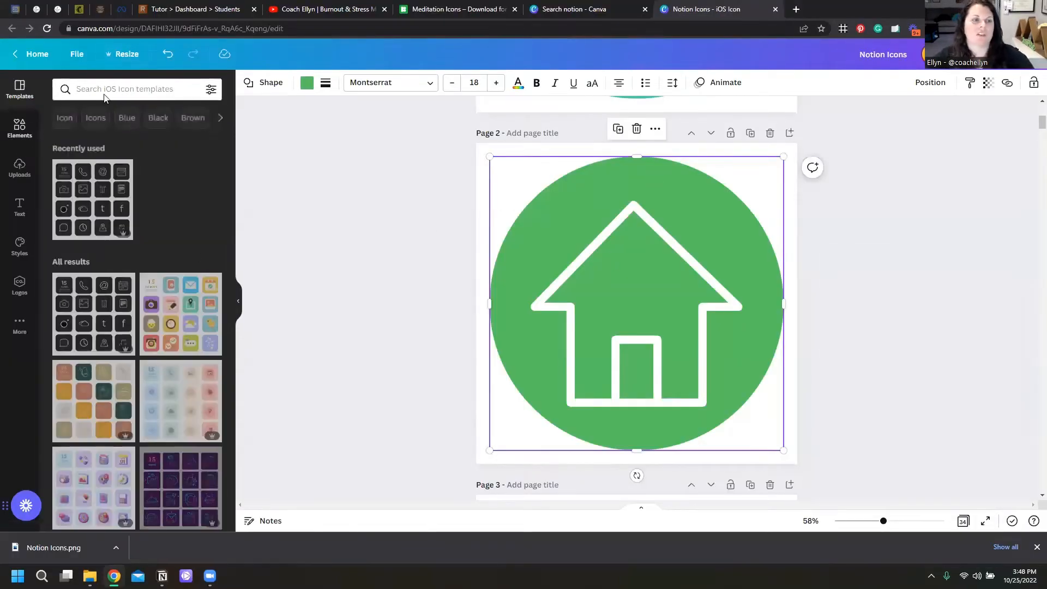
click(107, 89)
text(house i)
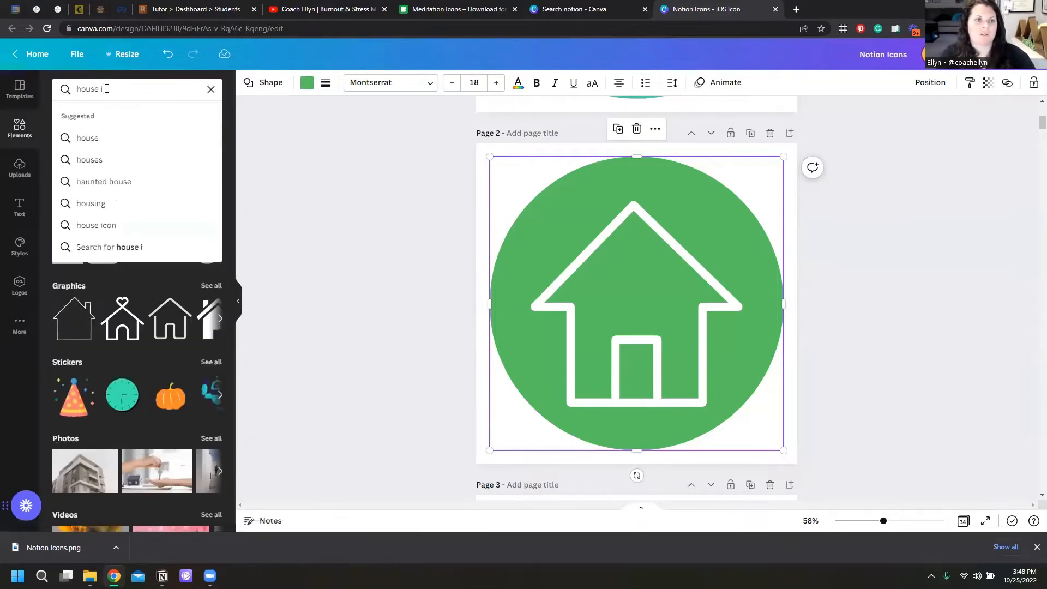
text(con)
key(Return)
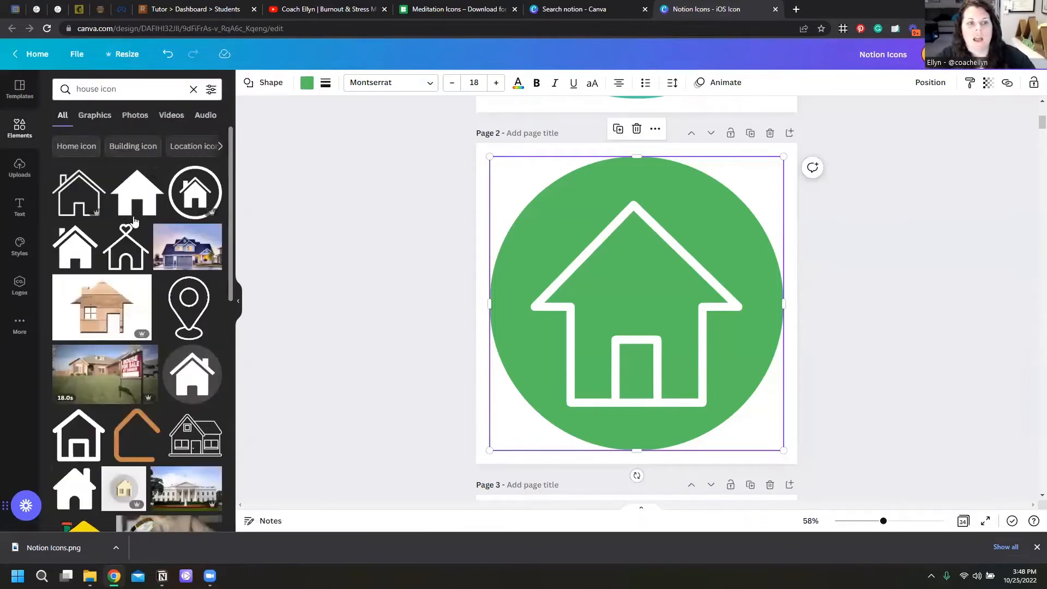
Step: Replace the outlined house on page 2 with the solid house graphic, enlarge it to the outline's former width, and recolor it white
click(651, 331)
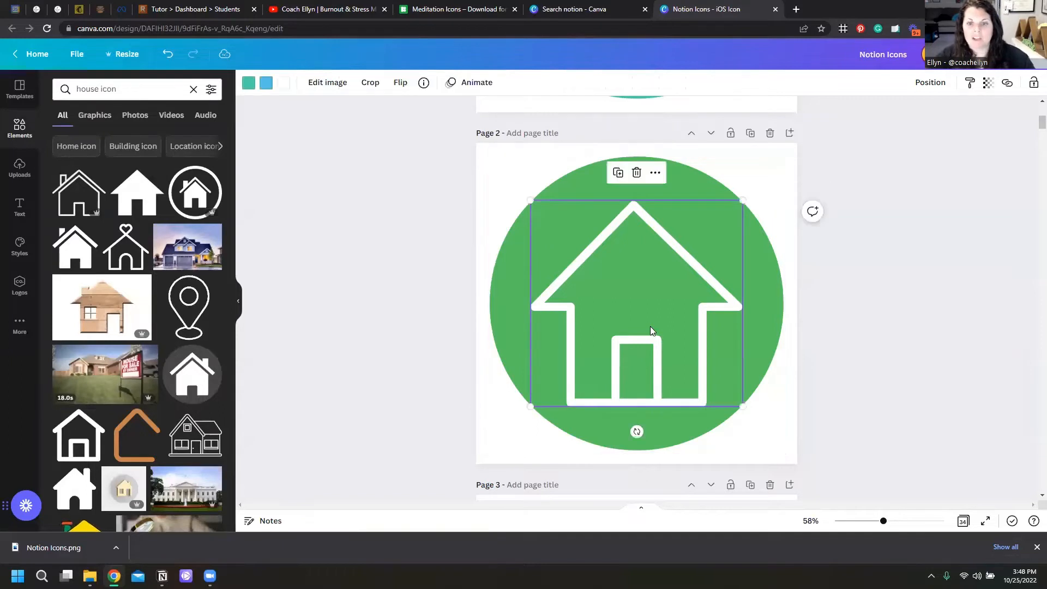
key(Delete)
click(137, 192)
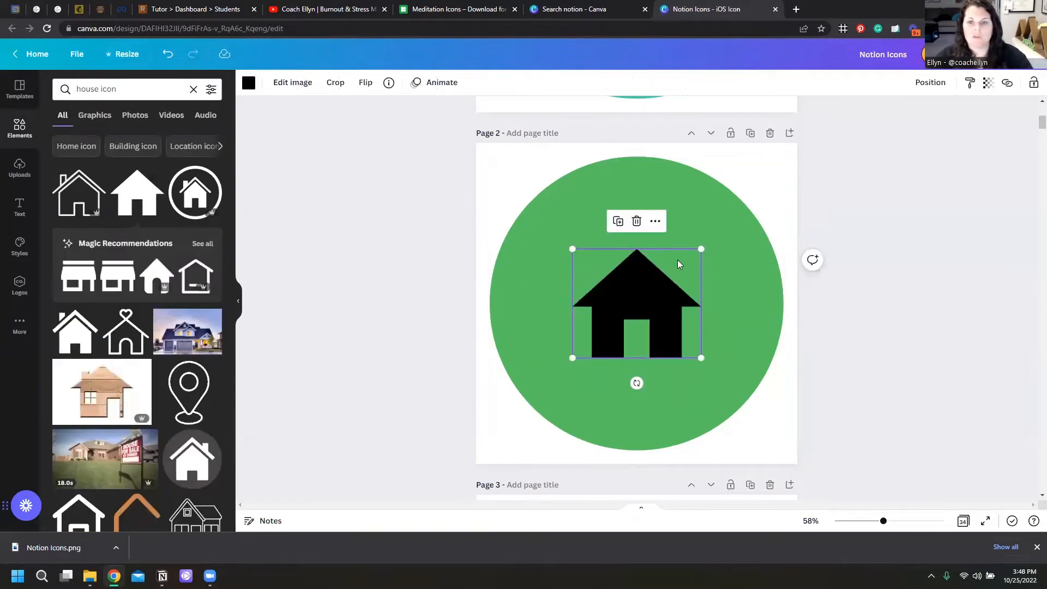
drag(679, 264, 664, 290)
click(679, 278)
click(249, 83)
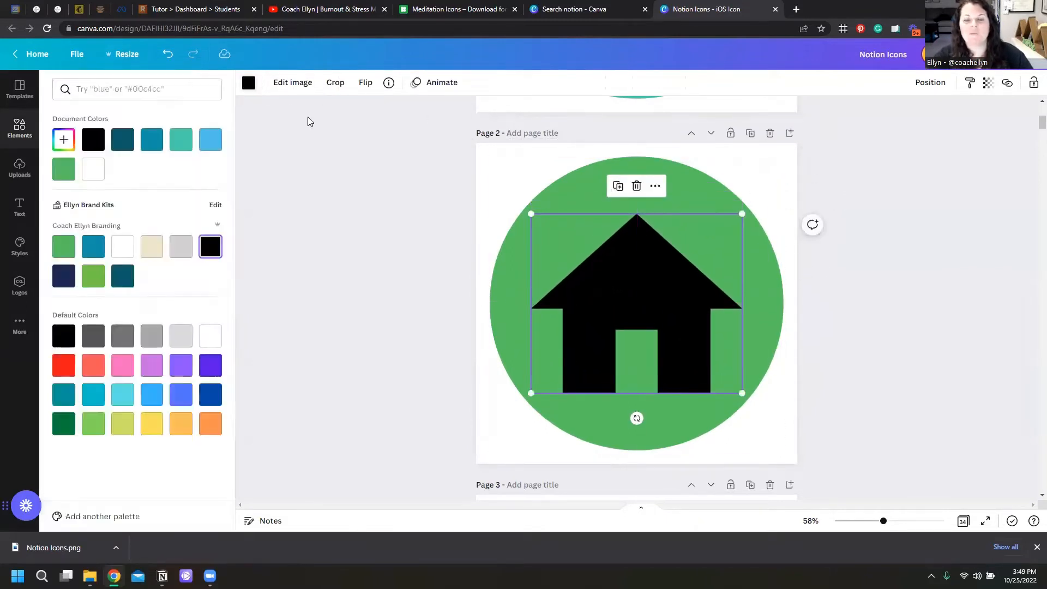
click(124, 248)
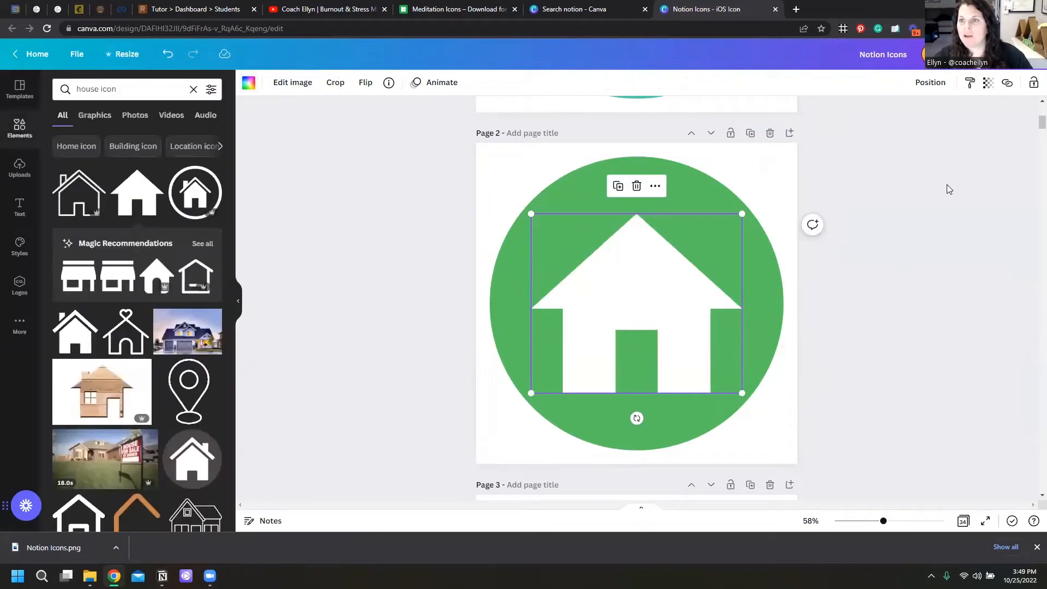
Step: Download page 2 with the solid white house as a transparent-background PNG
click(1009, 54)
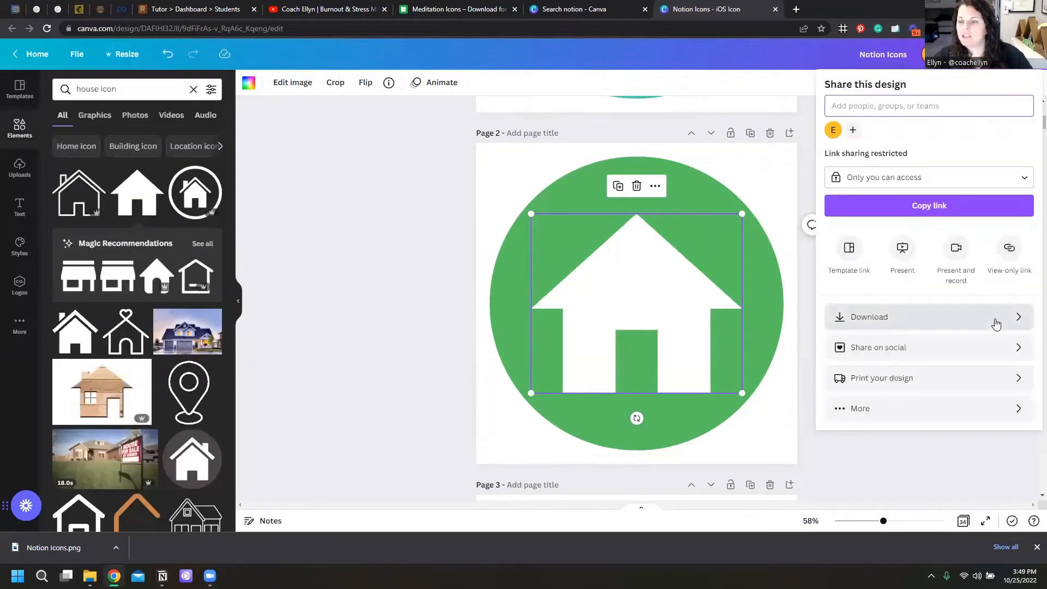
click(993, 316)
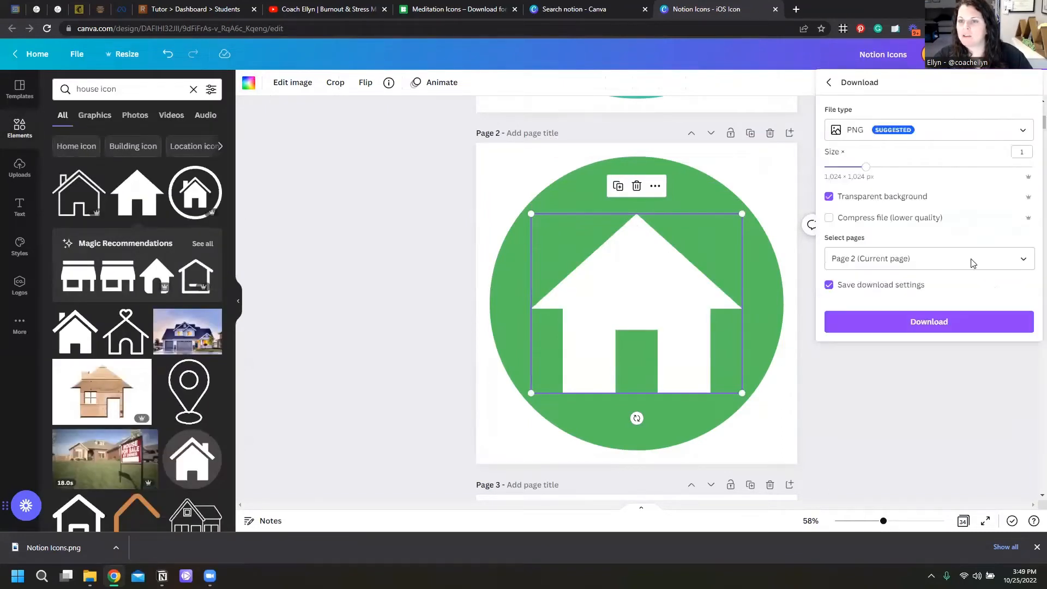
click(936, 308)
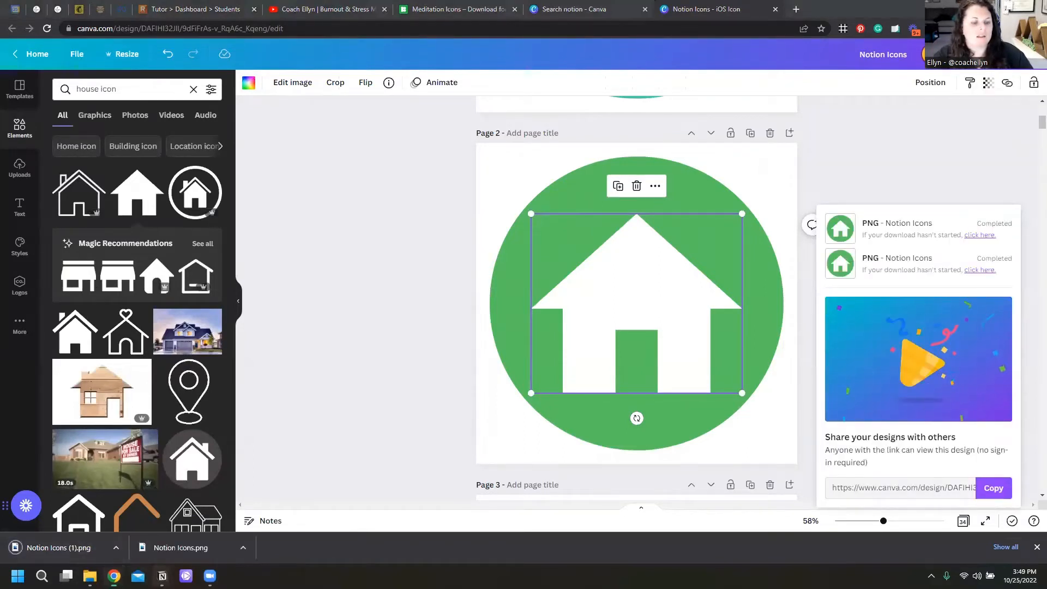
Step: Switch to Notion and replace the Aesthetic Notion page's icon with the newly downloaded solid house PNG
mouse_move(162, 576)
click(136, 536)
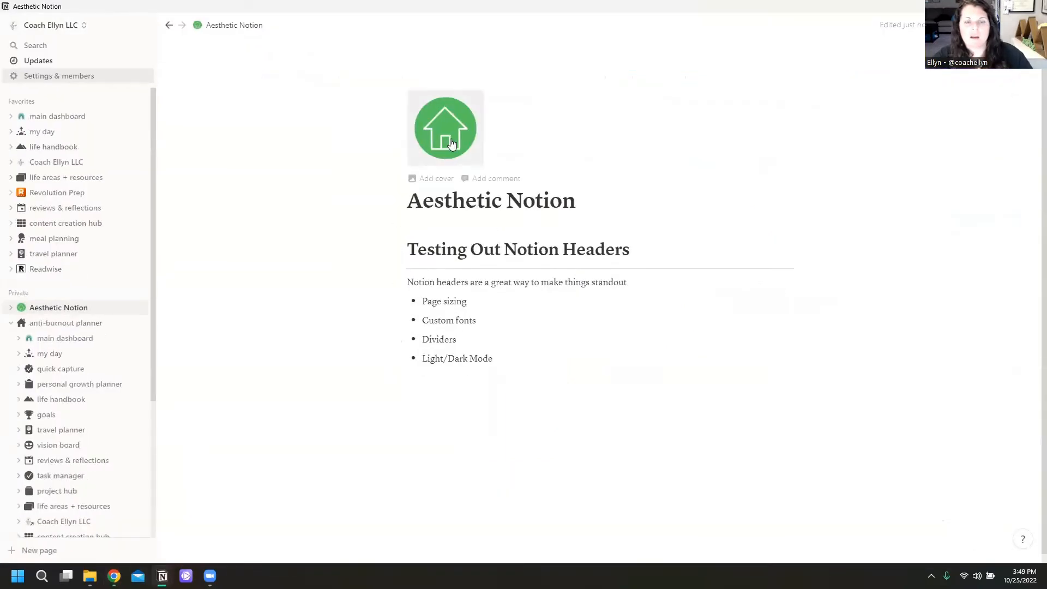
click(469, 147)
click(411, 184)
click(391, 236)
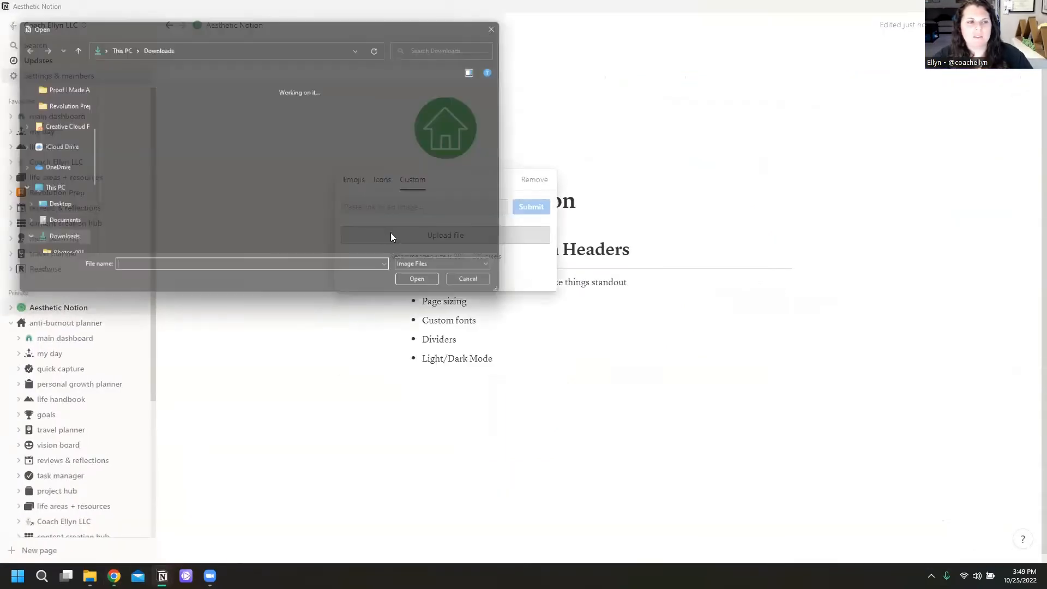
double_click(176, 134)
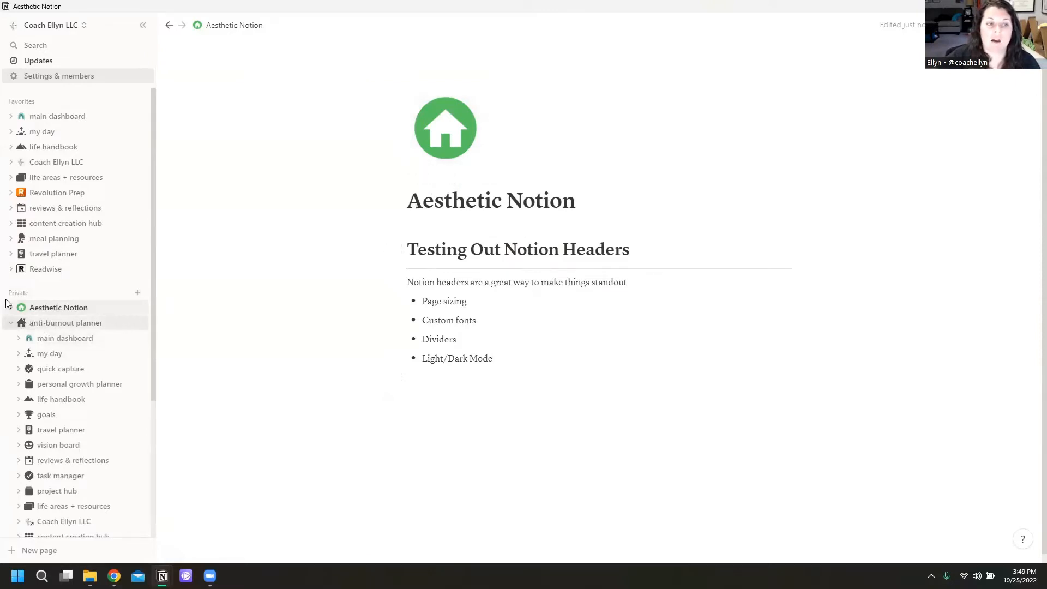
click(11, 323)
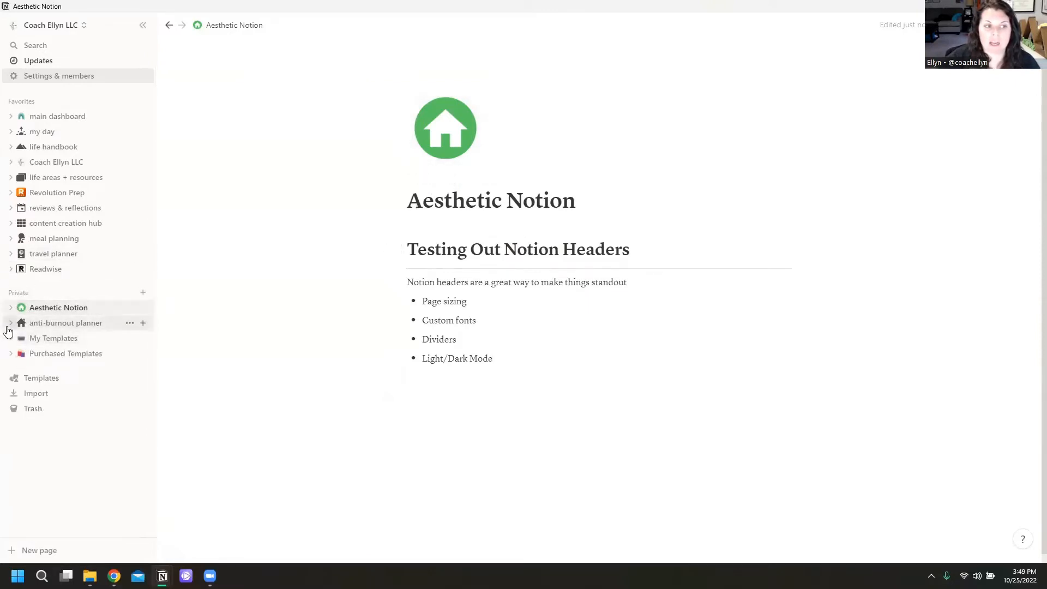
click(10, 323)
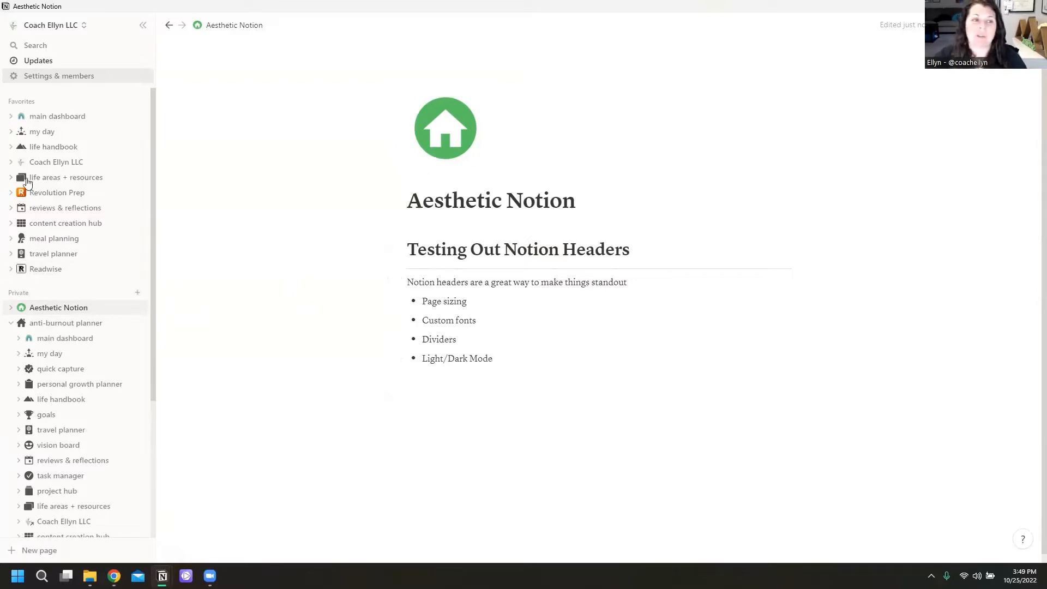
Step: Open content ideas from the content creation hub and add a new entry based on the Podcast template
click(59, 229)
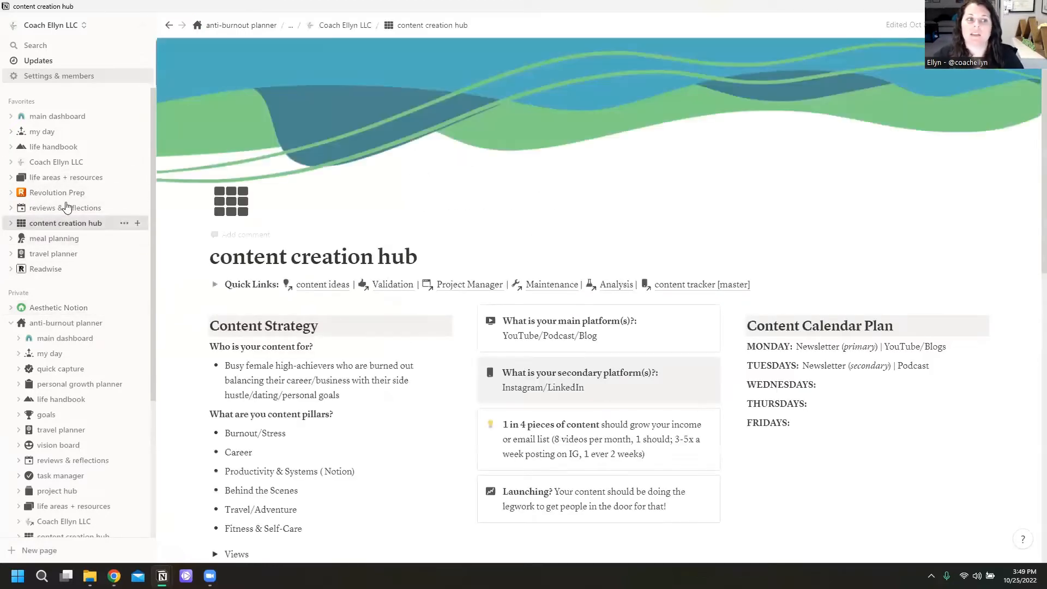
click(321, 285)
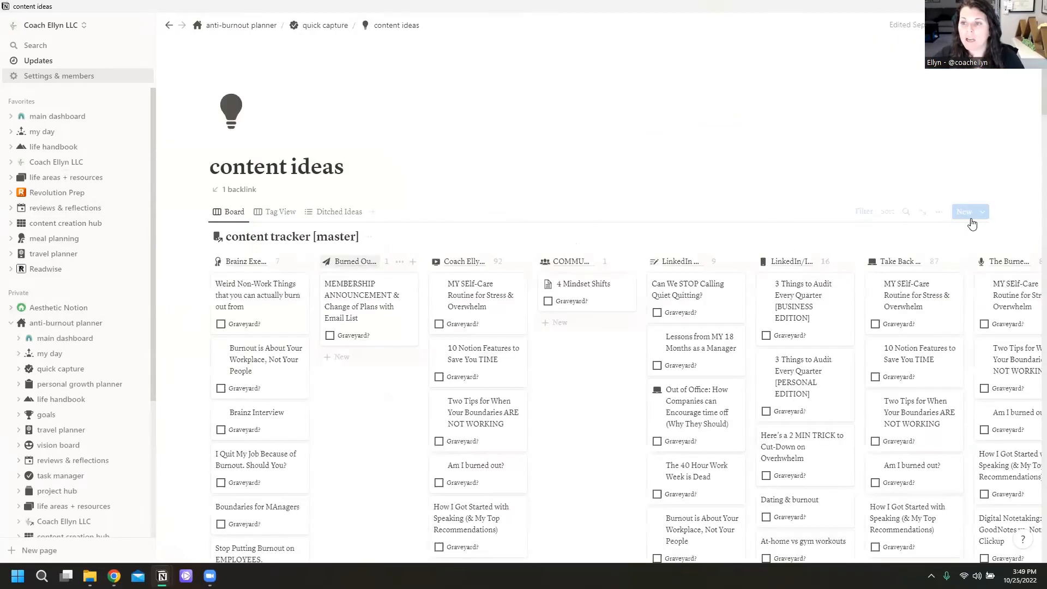
click(965, 212)
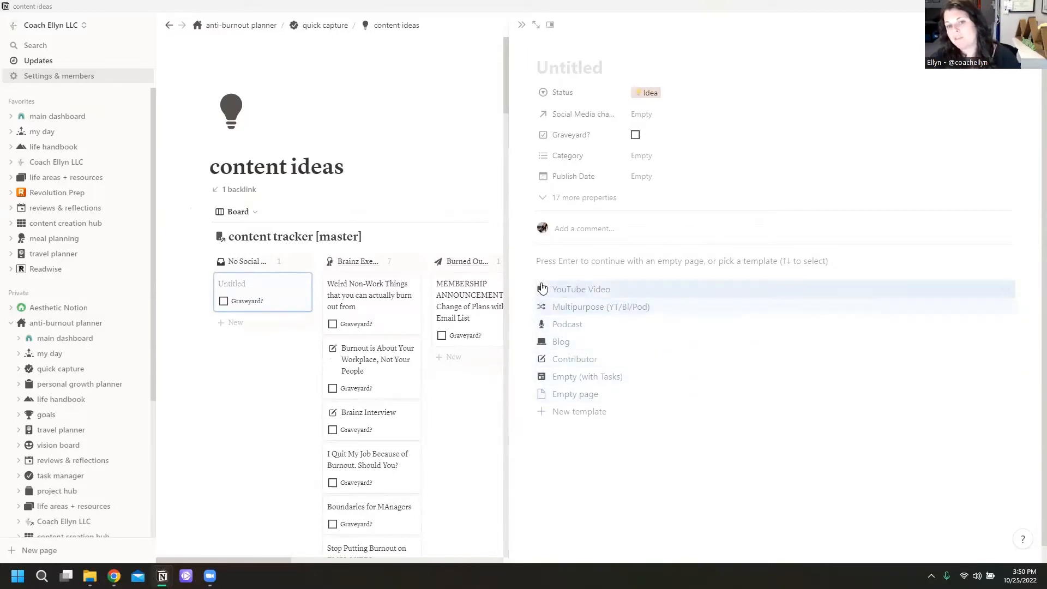
click(561, 325)
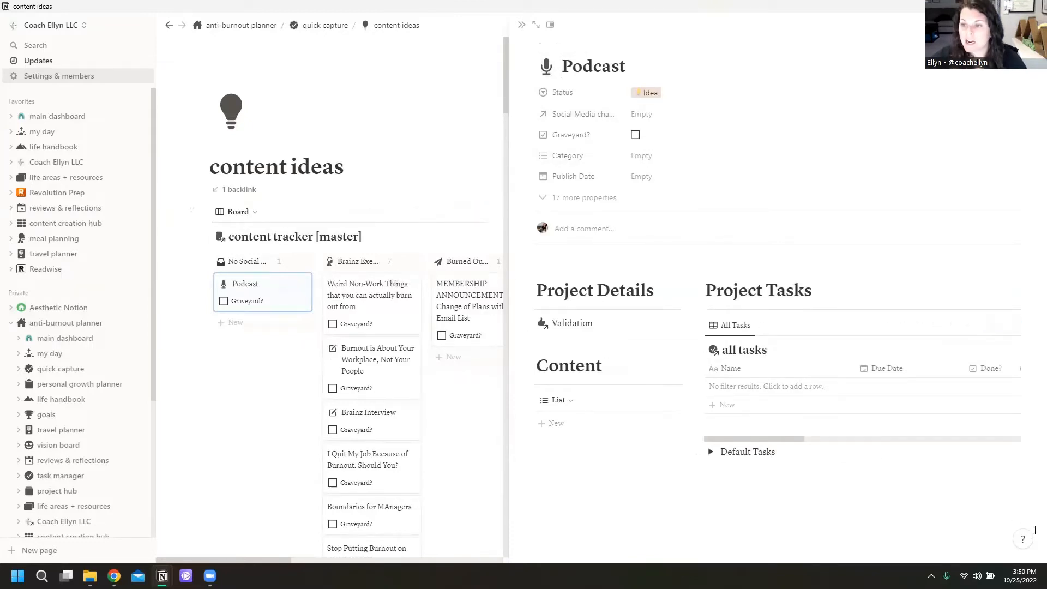
Step: Delete the body content of the new Podcast entry and start a new database template titled "Test"
drag(897, 419, 527, 257)
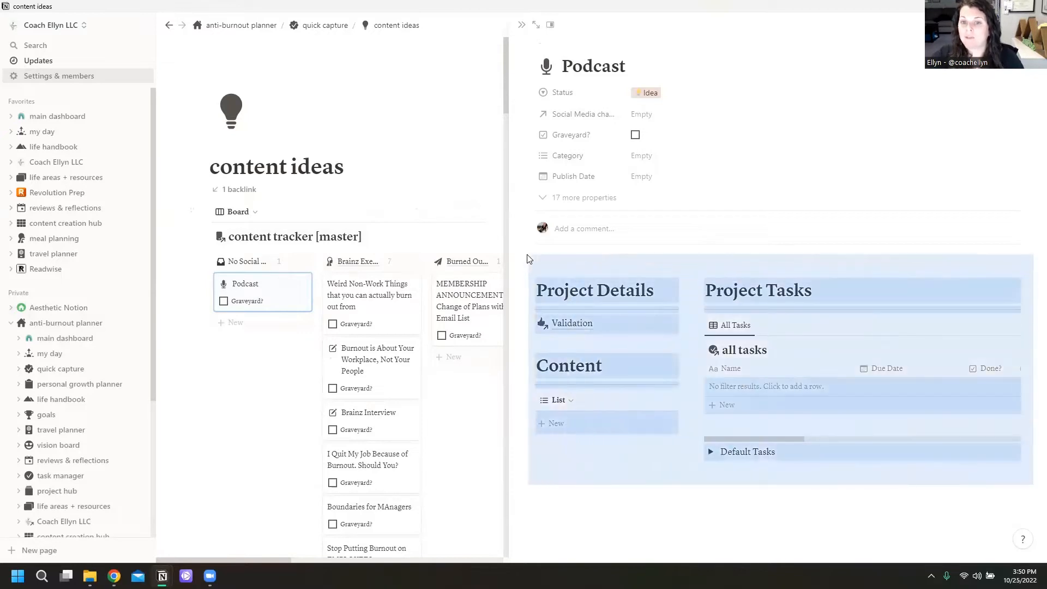
key(Delete)
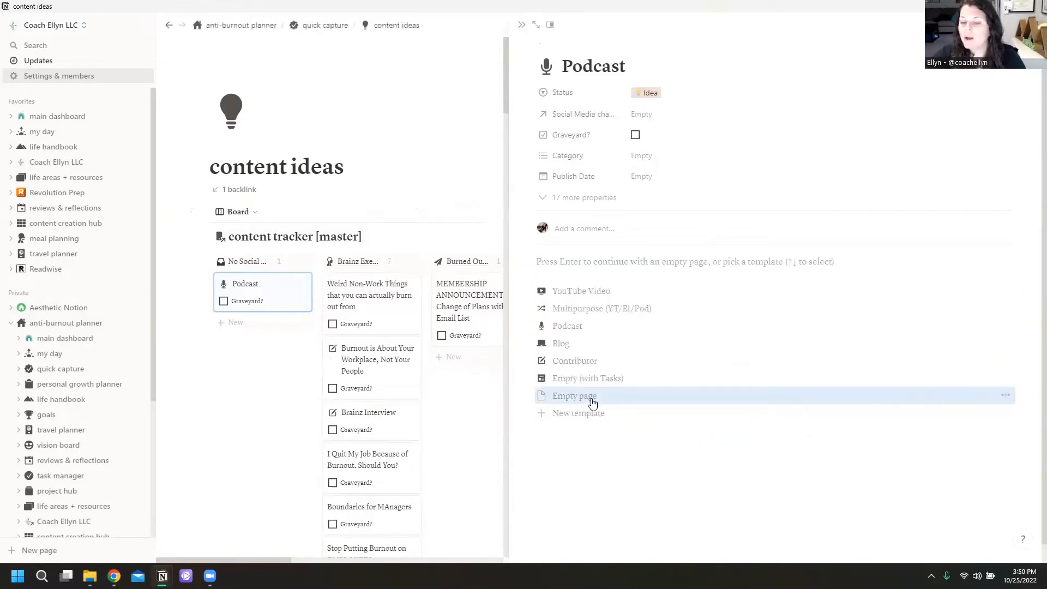
click(583, 414)
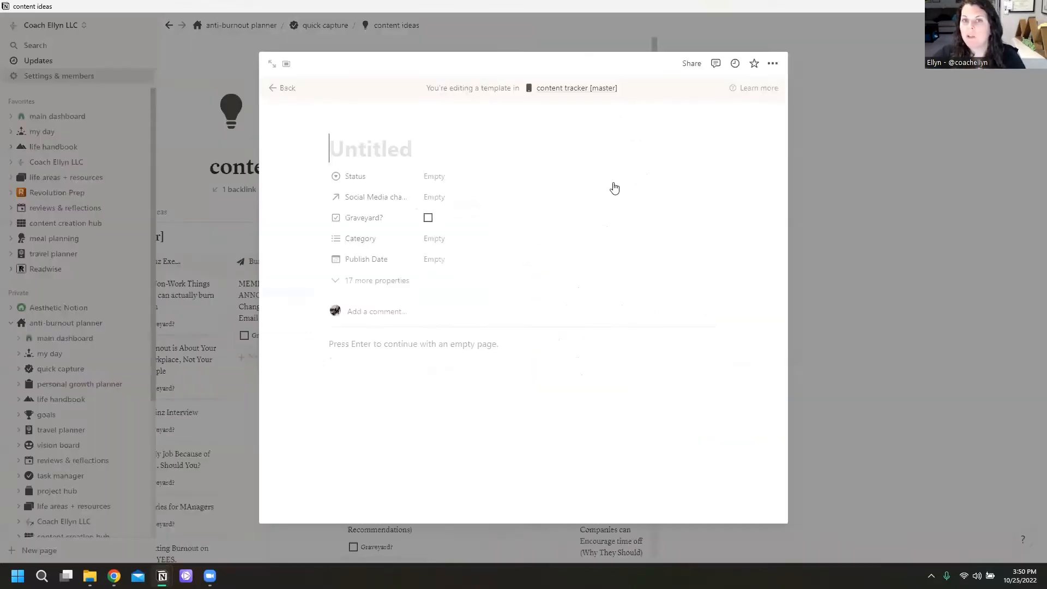
text(Test)
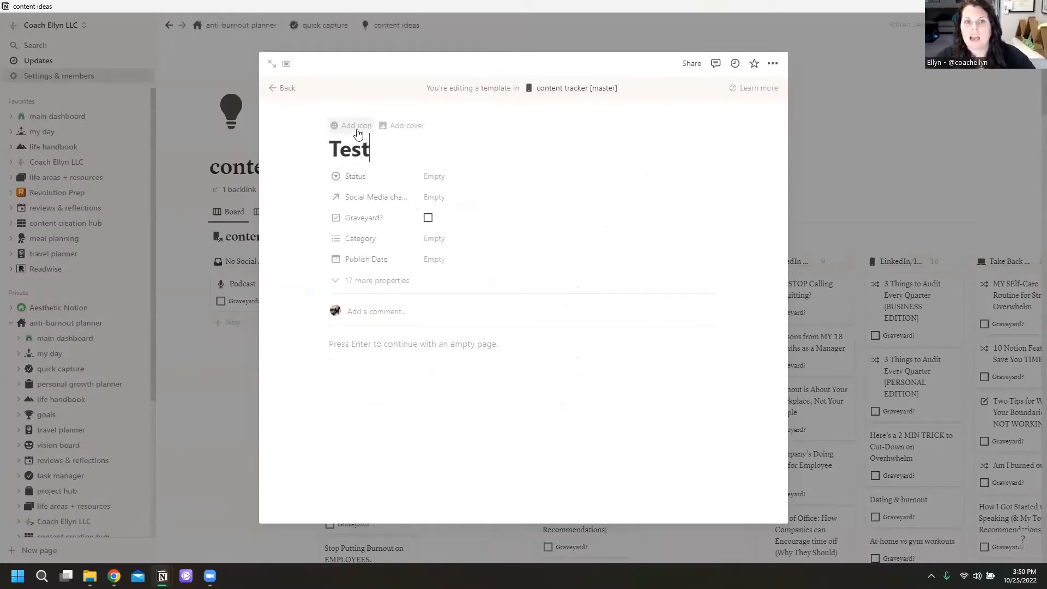
Step: Add an icon to the Test template and delete the template from the content tracker
click(356, 127)
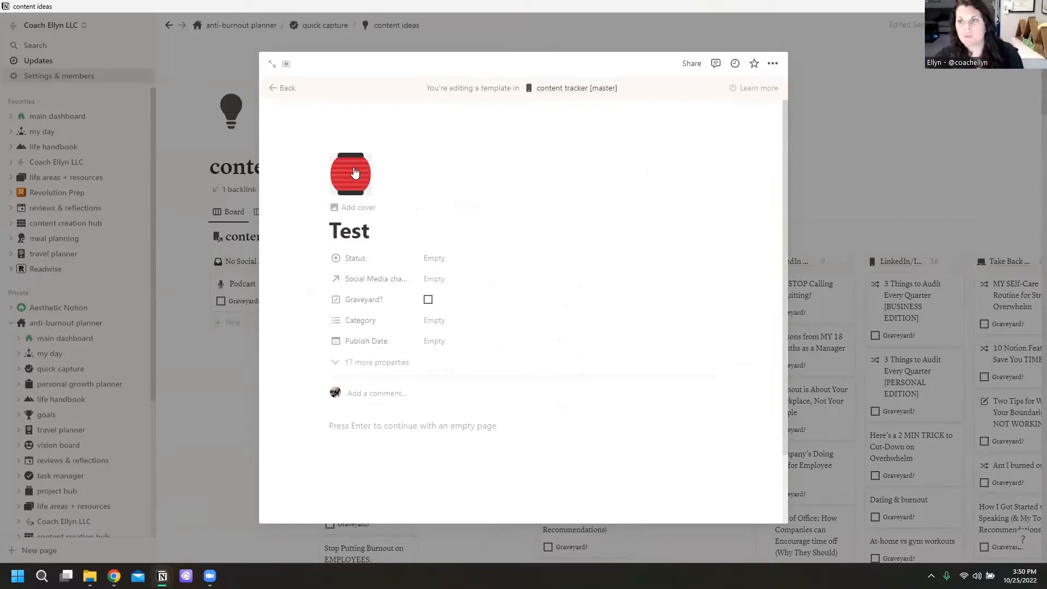
click(774, 64)
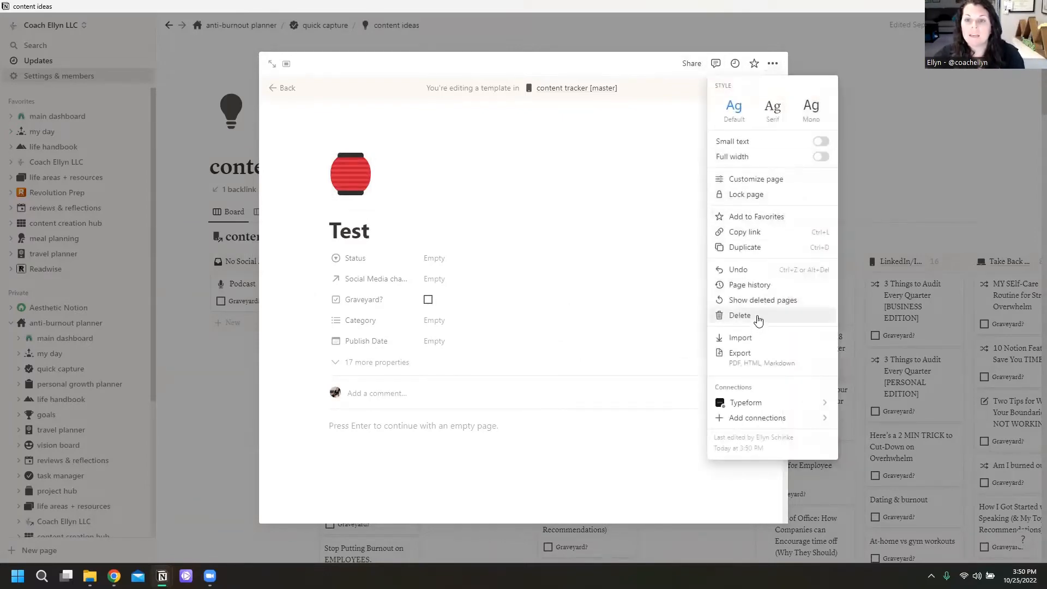
click(741, 316)
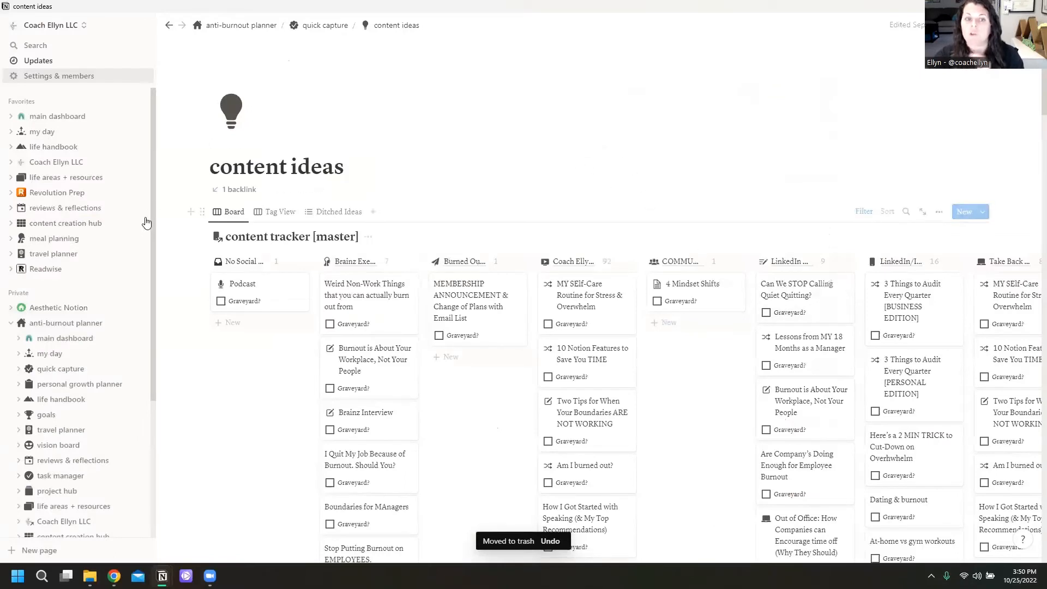
Step: Look through the icons and covers of the favorite pages, including main dashboard, my day, reviews & reflections, content creation hub, meal planning and travel planner
click(92, 308)
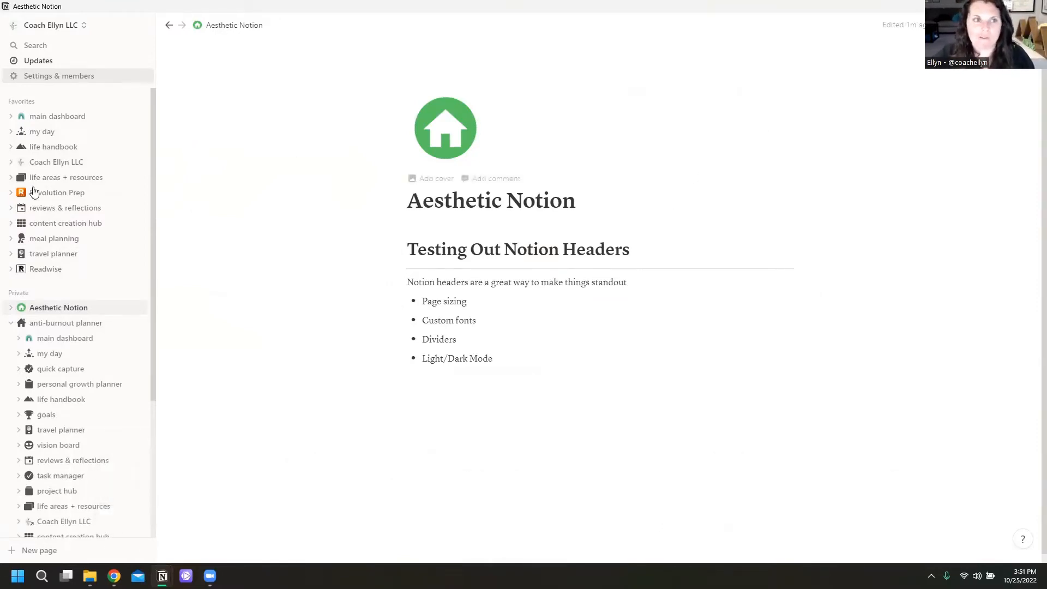
click(51, 117)
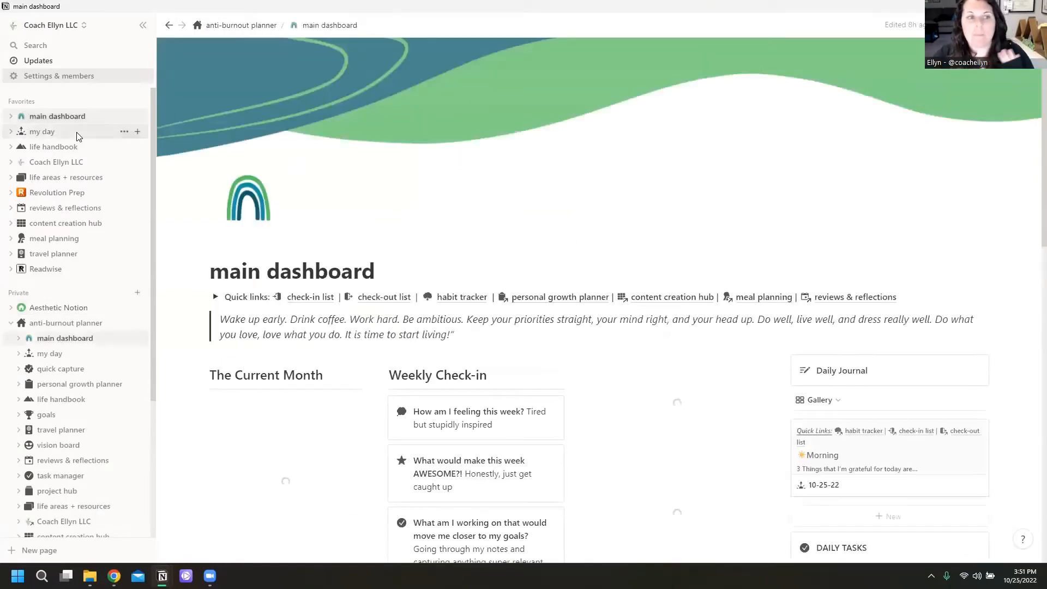
click(68, 134)
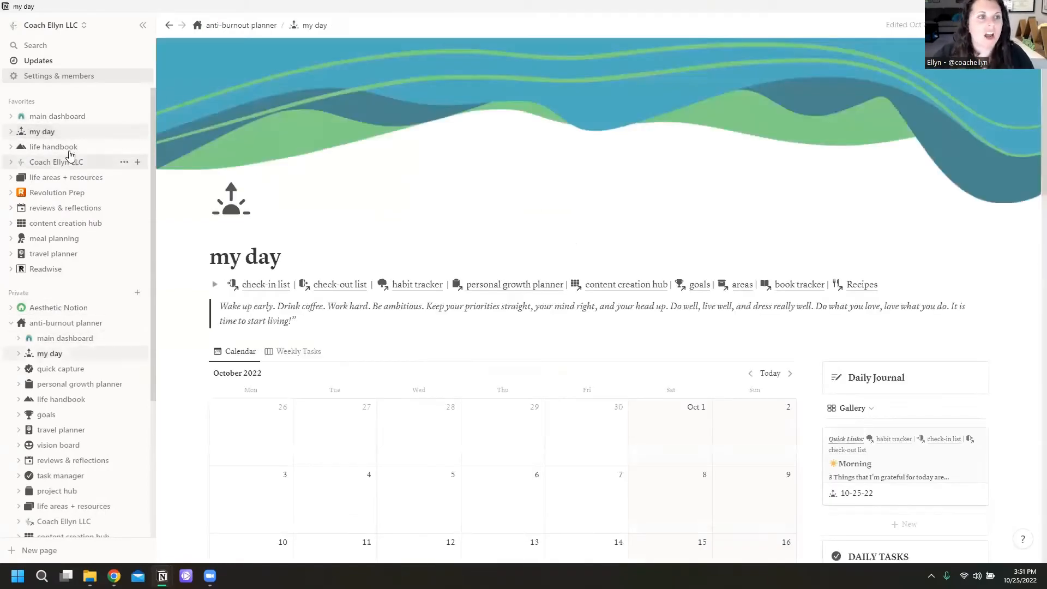
click(69, 151)
click(73, 164)
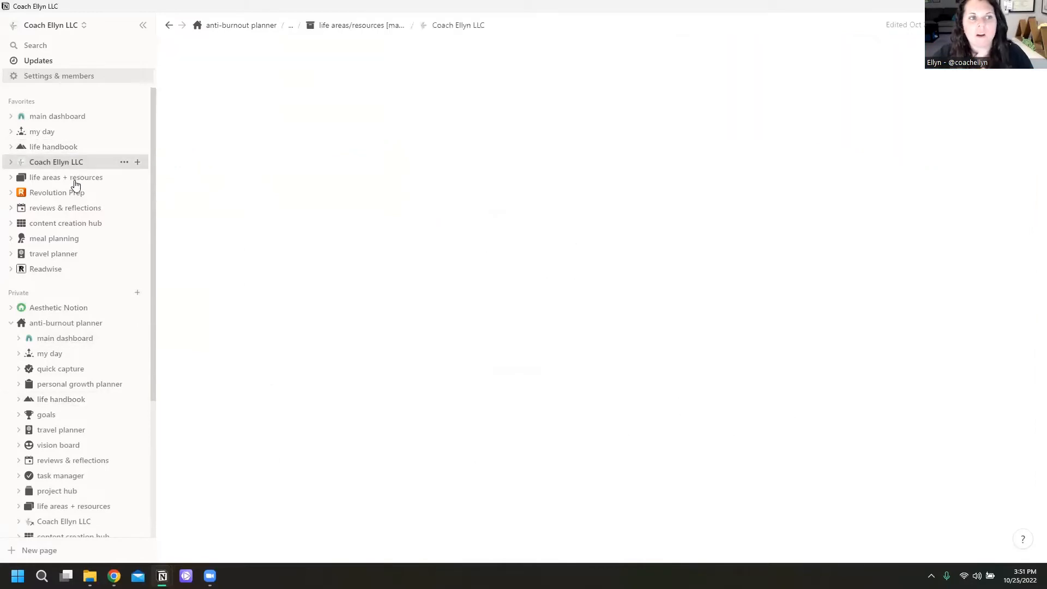
click(76, 208)
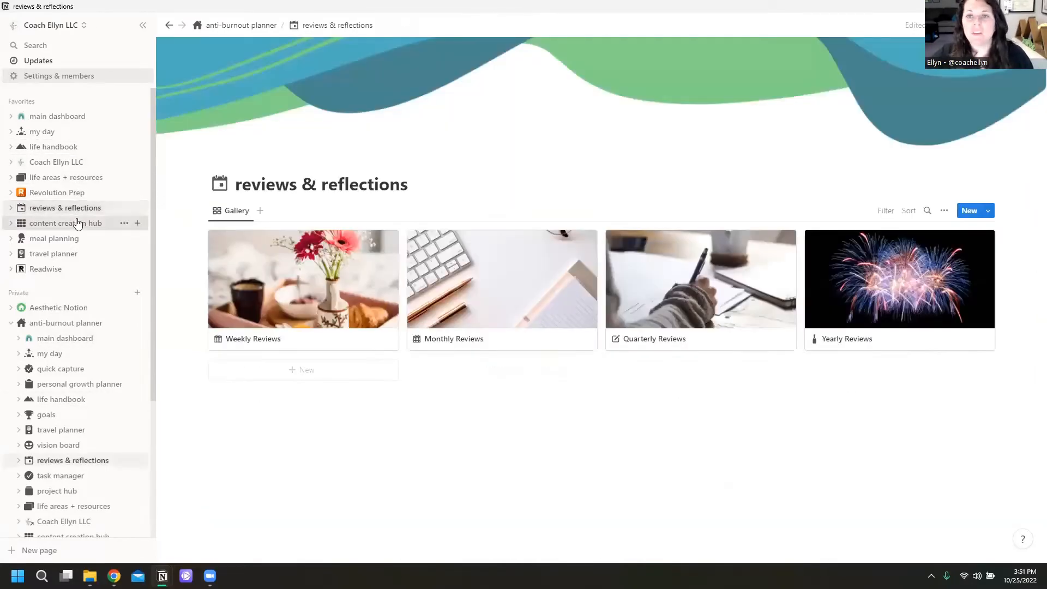
click(78, 223)
click(64, 239)
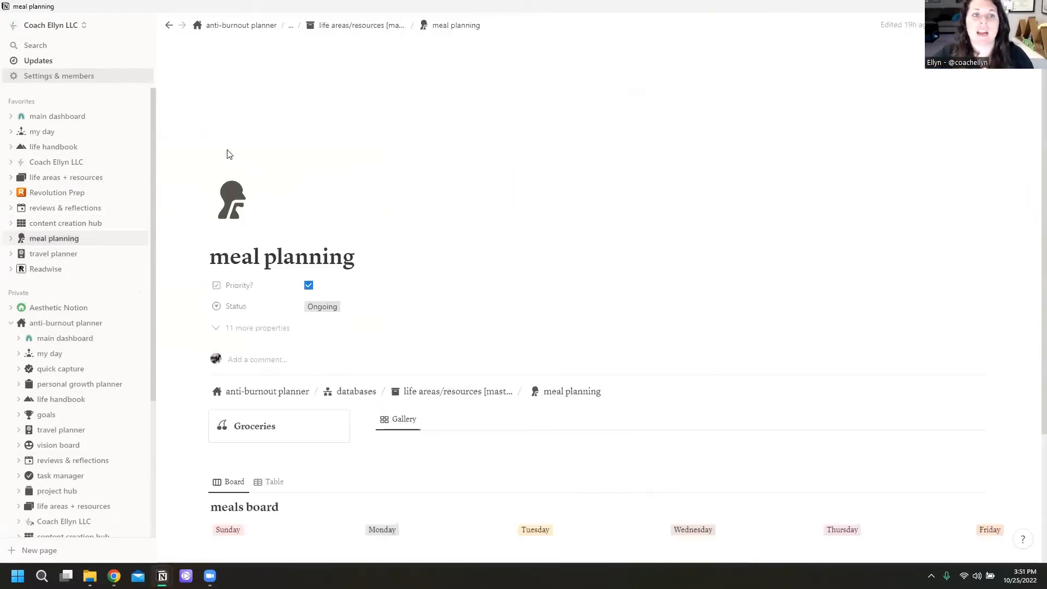
click(66, 223)
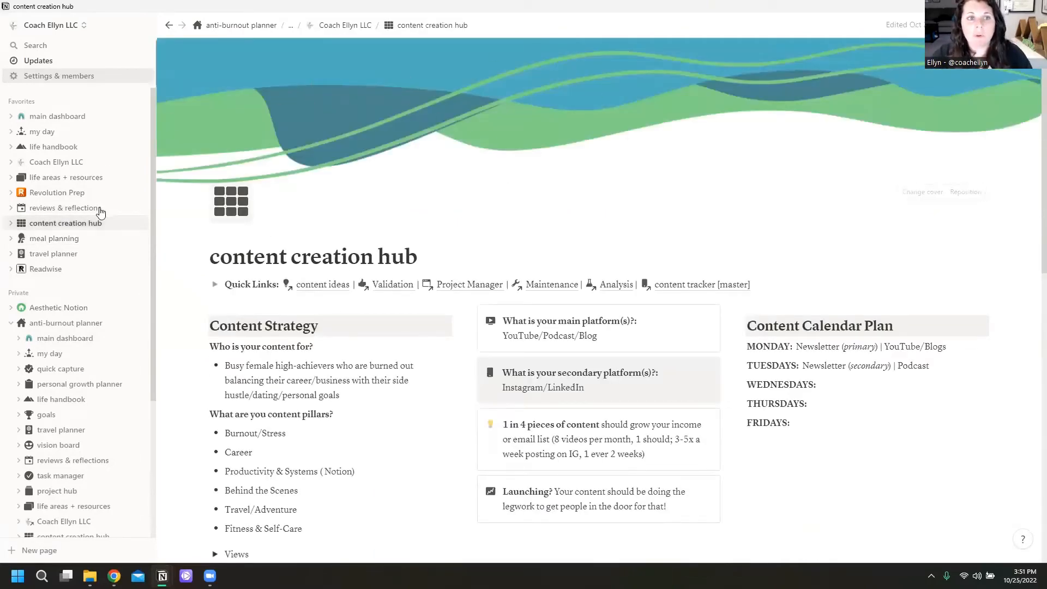
click(46, 240)
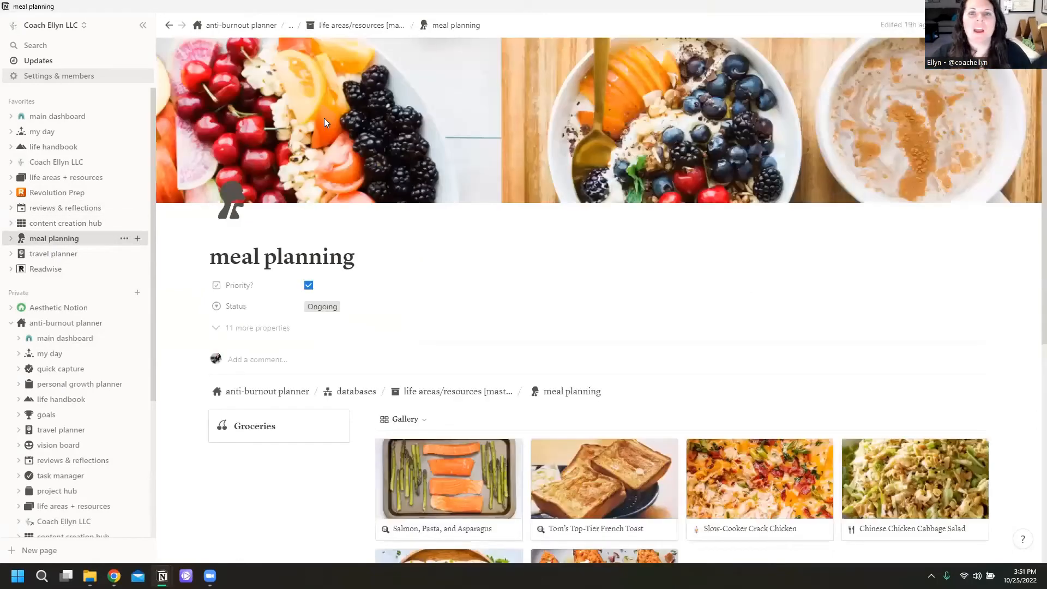
click(52, 254)
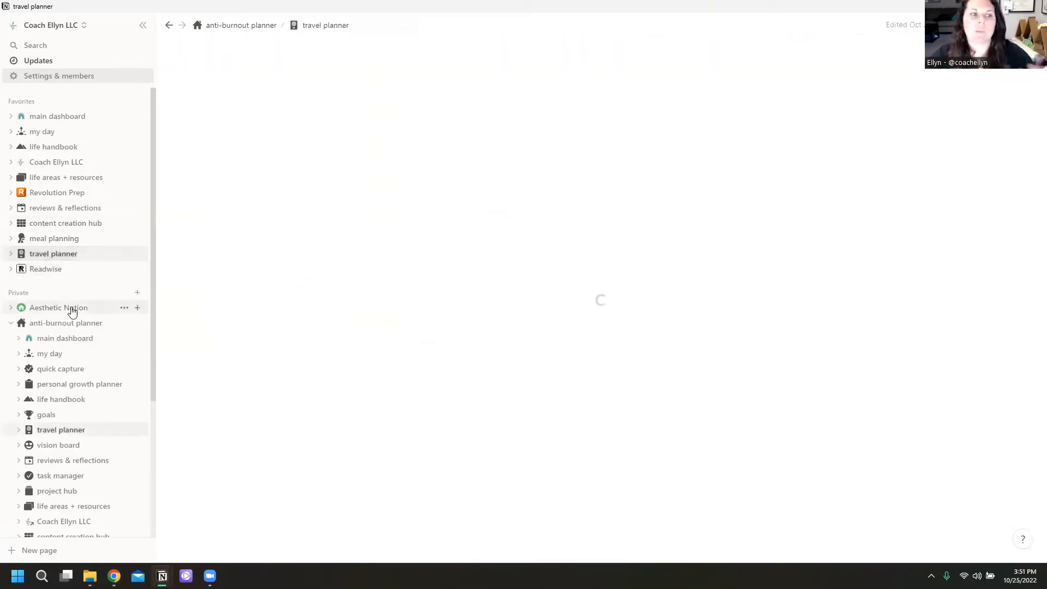
Step: Open the Aesthetic Notion page and add a cover image to it
click(81, 308)
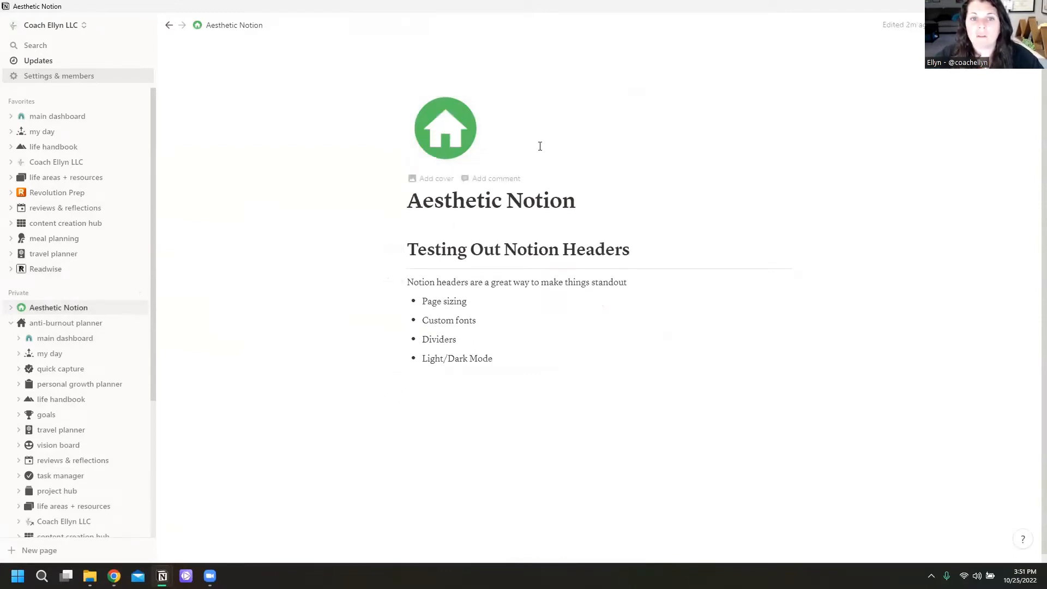
click(437, 179)
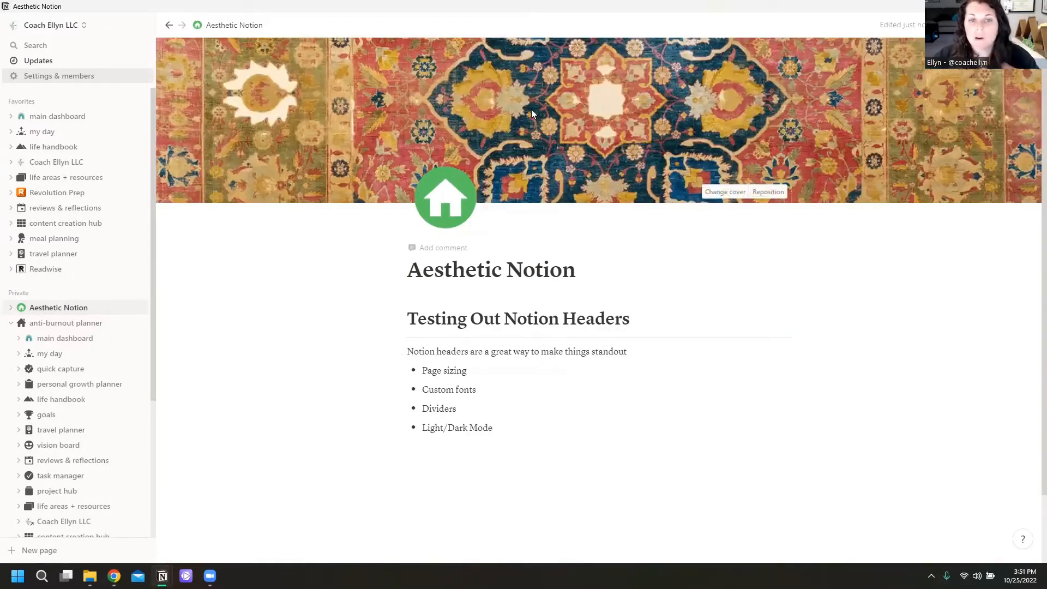
Step: Examine the cover options for the Aesthetic Notion page, browsing the built-in gallery collections and the file upload option
click(730, 195)
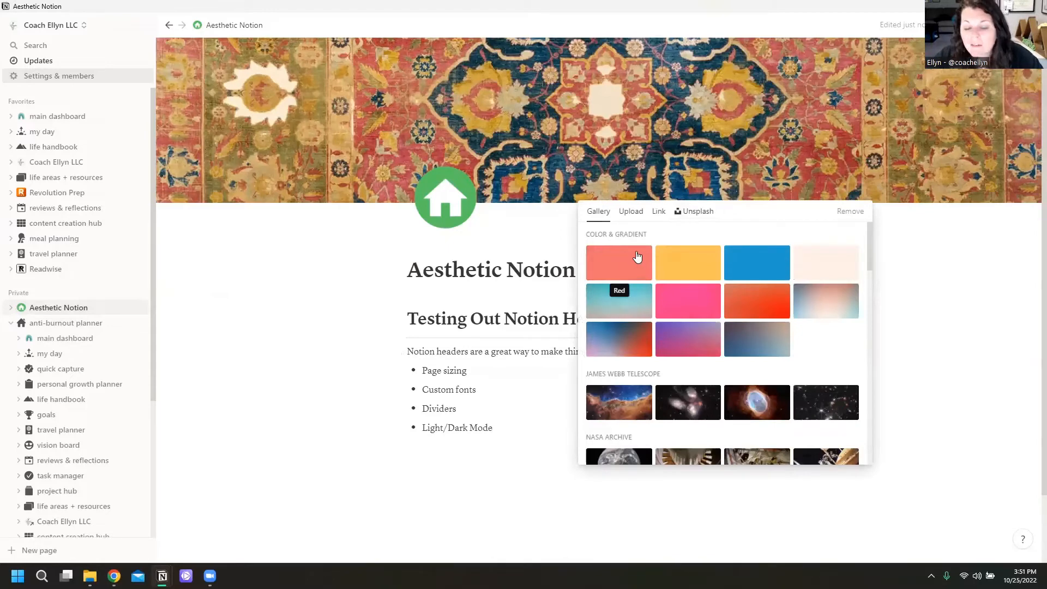
scroll(637, 266, down, 6)
scroll(712, 231, down, 10)
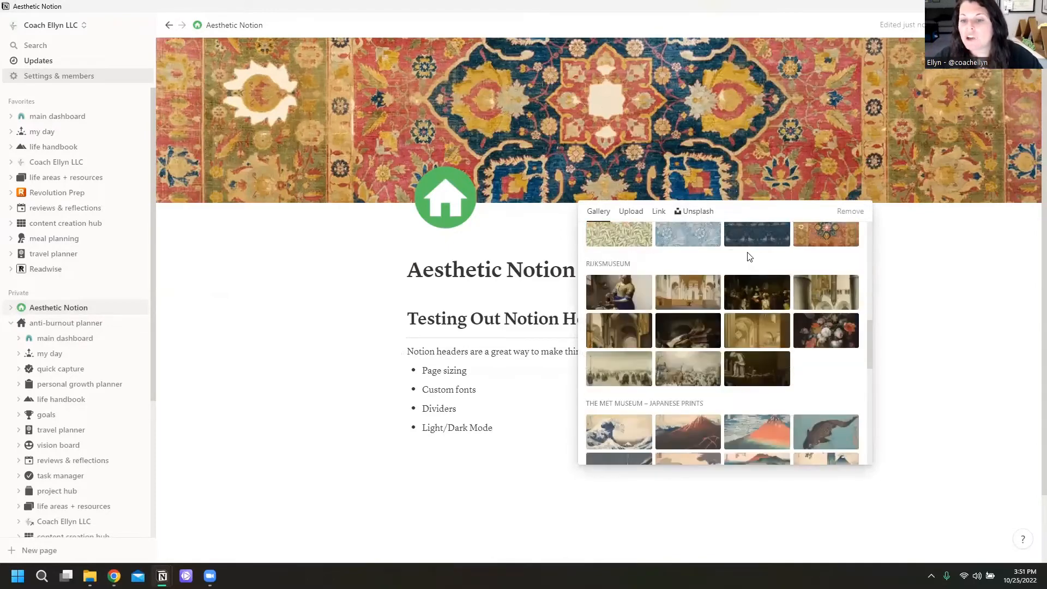
scroll(743, 385, up, 15)
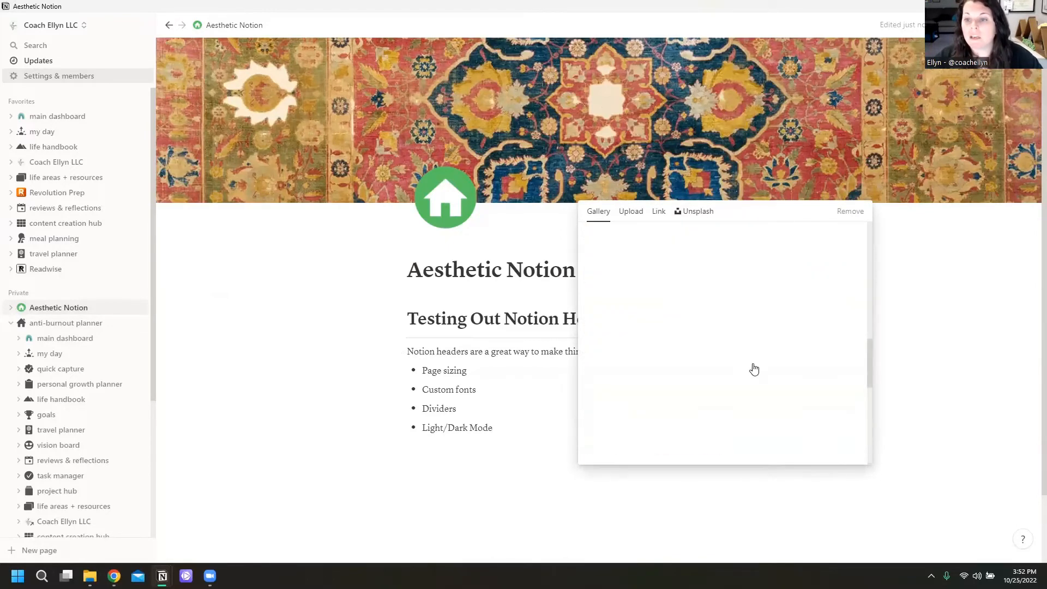
scroll(782, 348, down, 18)
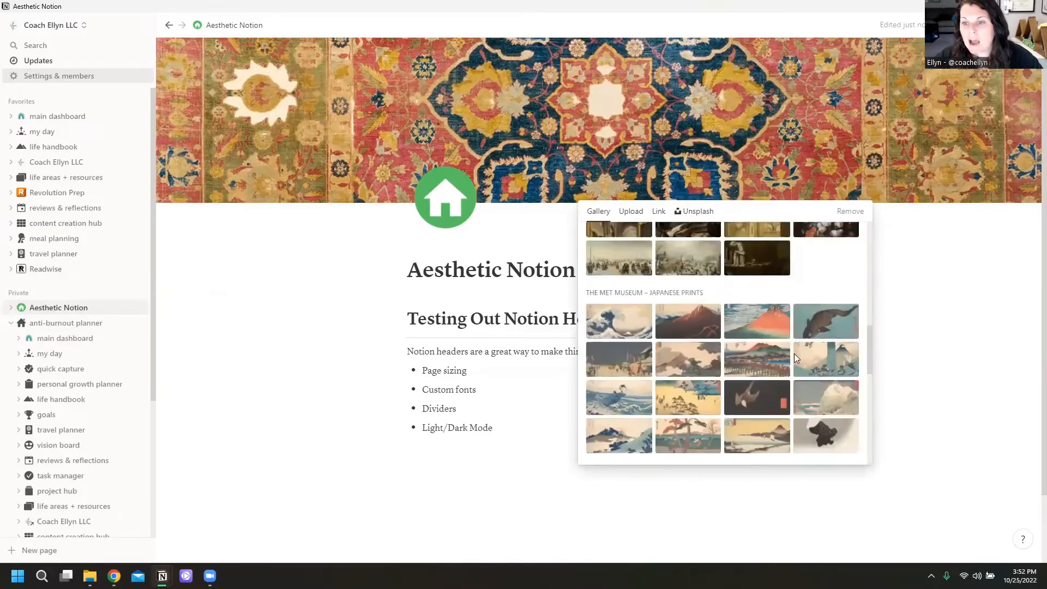
scroll(740, 378, up, 15)
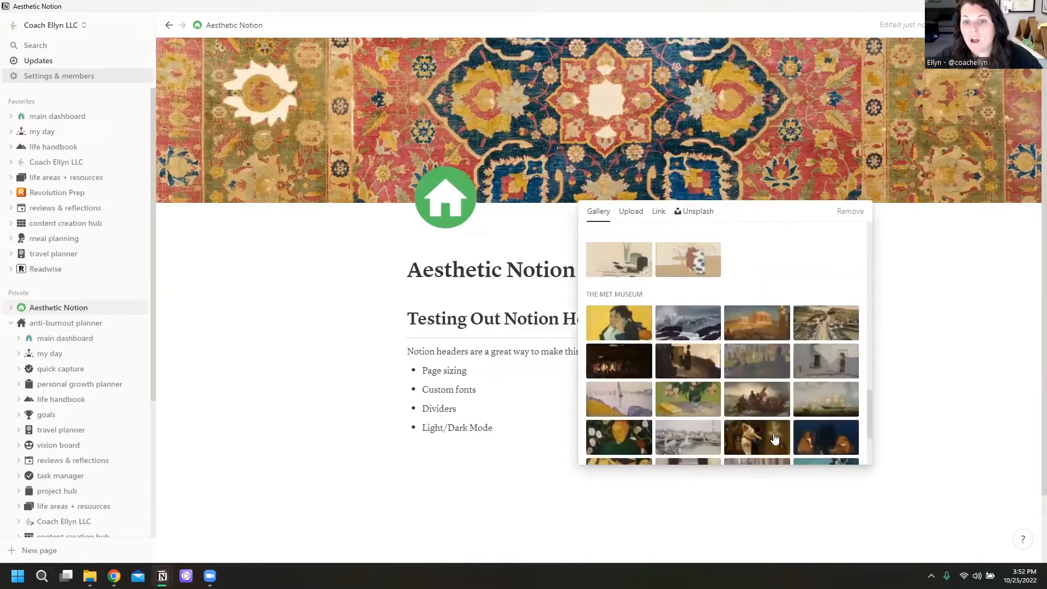
scroll(702, 360, down, 12)
scroll(701, 361, up, 4)
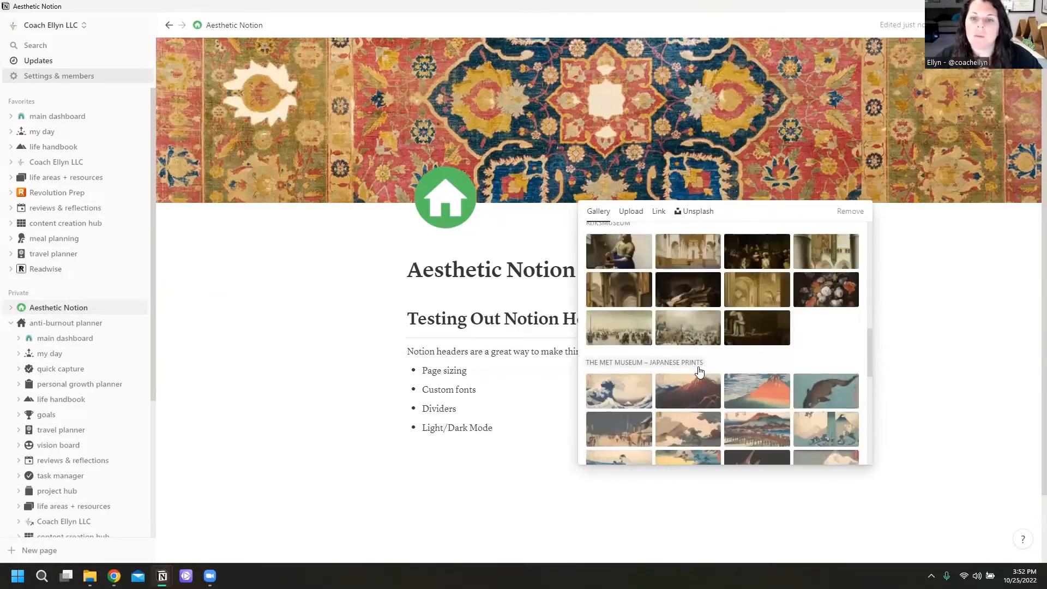
scroll(722, 347, up, 5)
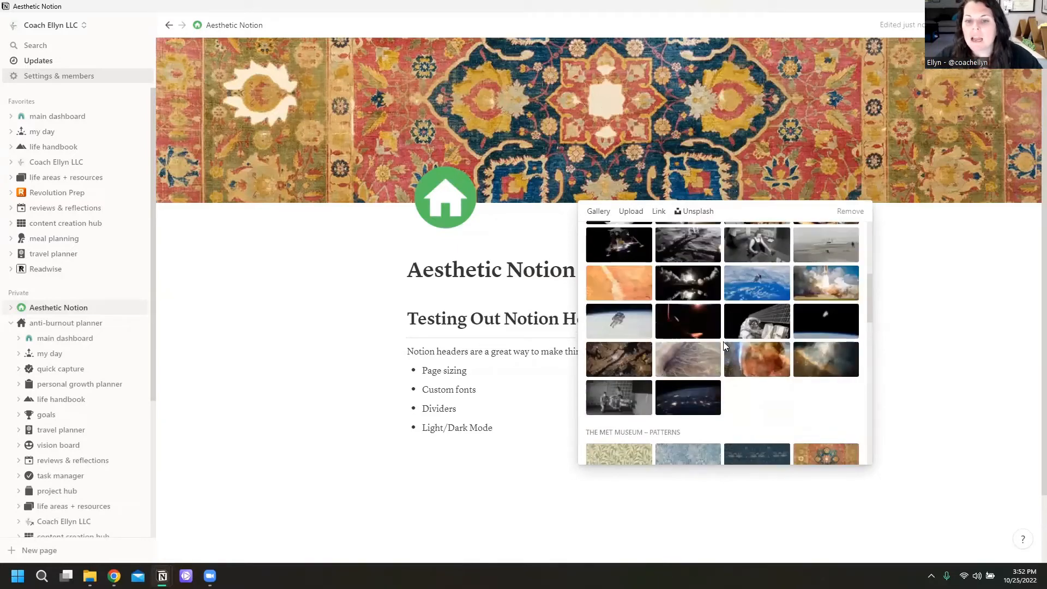
scroll(724, 341, down, 2)
scroll(682, 371, down, 2)
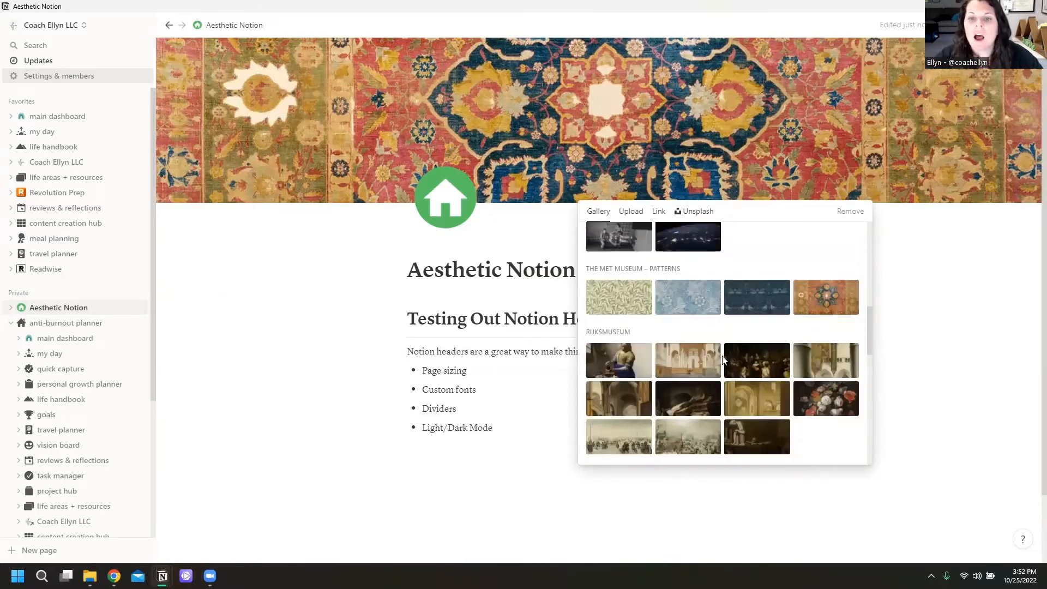
scroll(655, 328, up, 12)
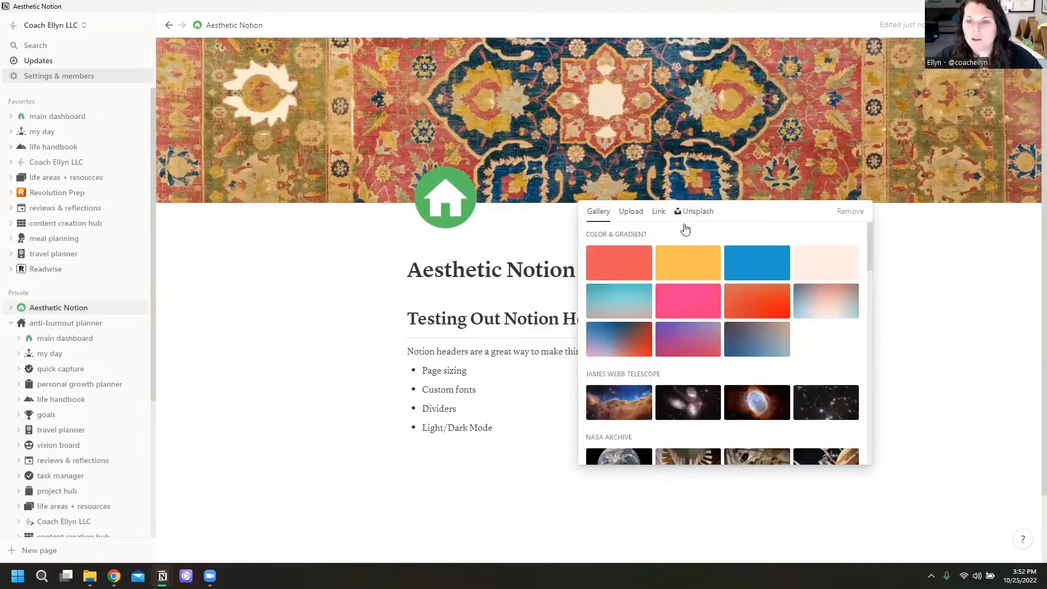
click(649, 217)
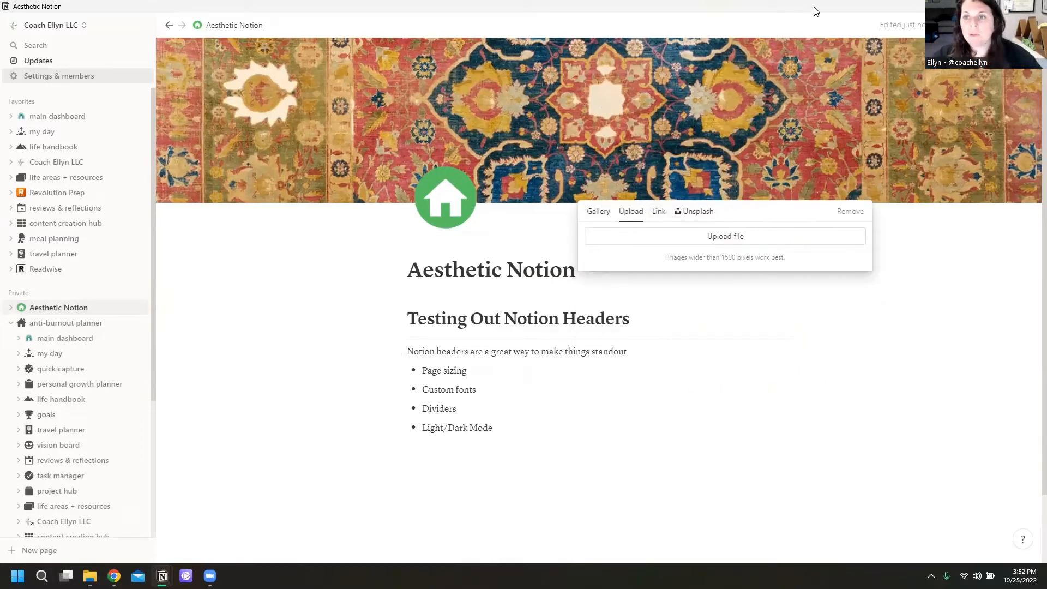
Step: Switch to Canva, open the Notion Covers design and look over its first cover pages
key(alt+Tab)
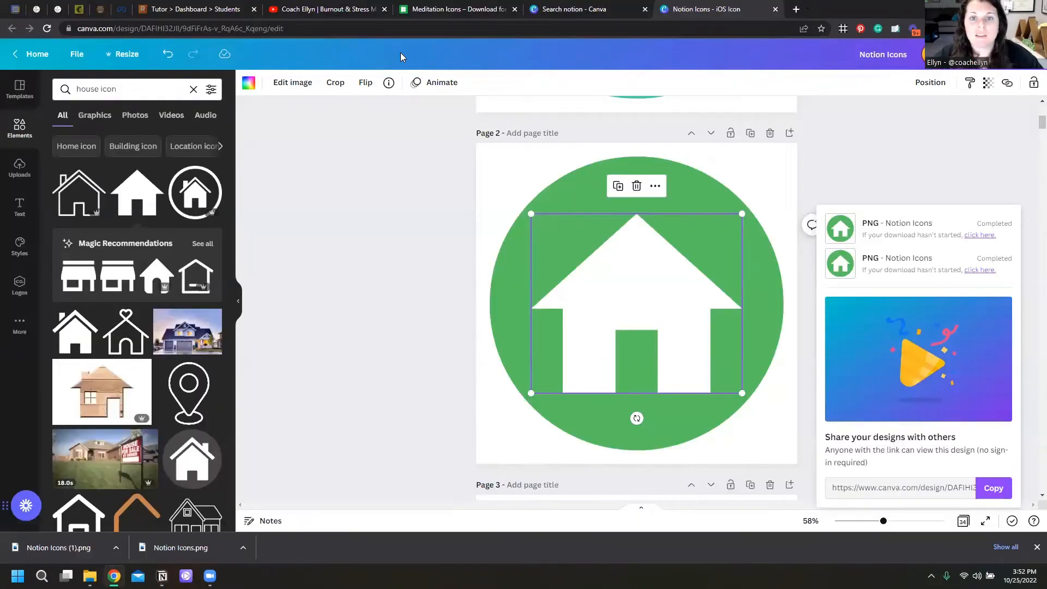
key(ctrl+shift+Tab)
click(938, 269)
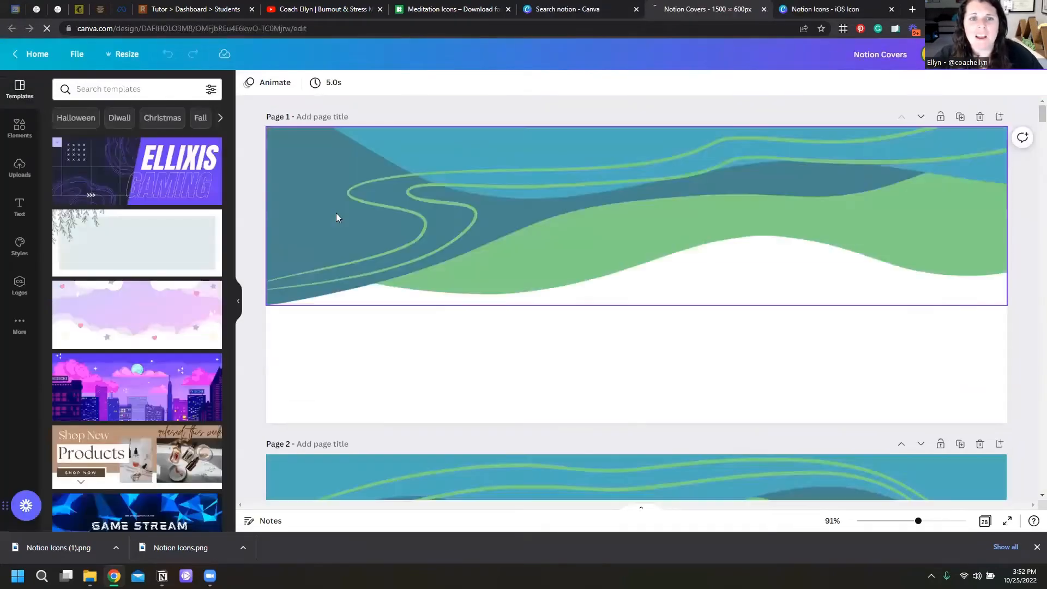
scroll(624, 176, down, 12)
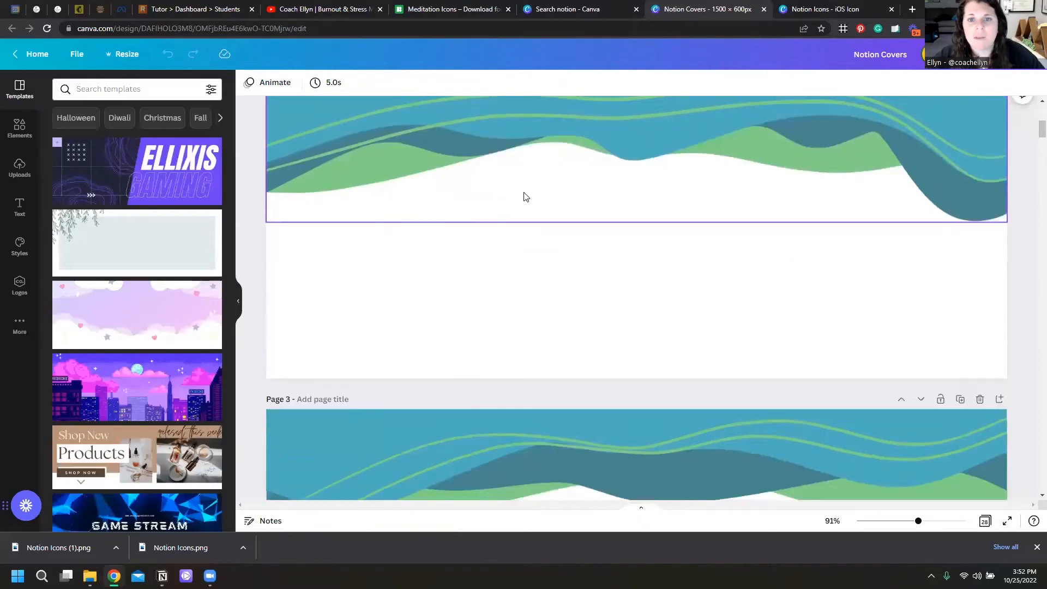
scroll(505, 176, up, 10)
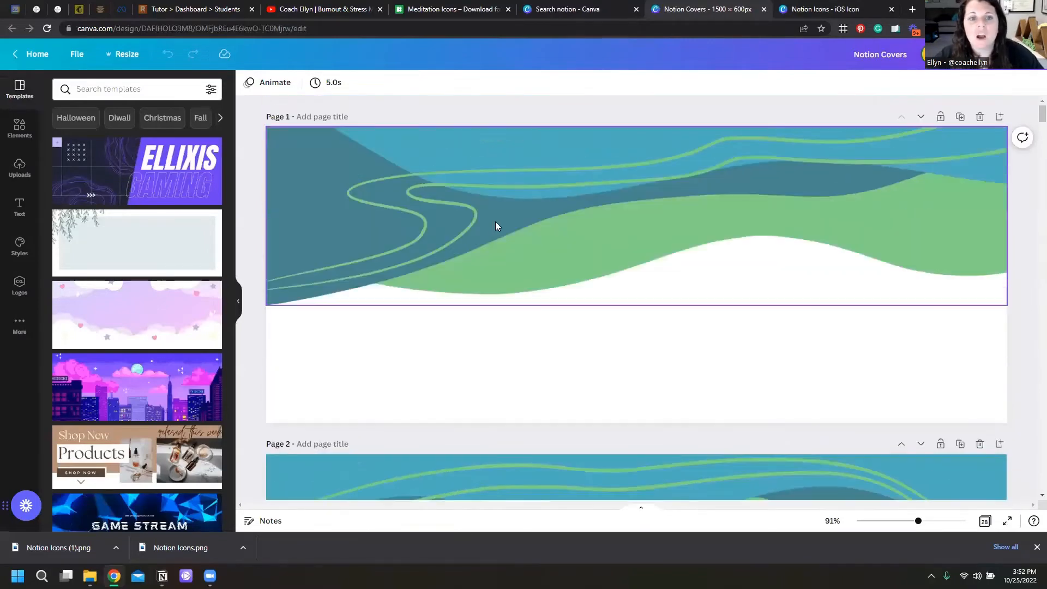
Step: Recolor the page 1 wave graphic with a pink upper wave, light orange lower wave and lines, and a dark wave tried in navy and finished in black
click(495, 222)
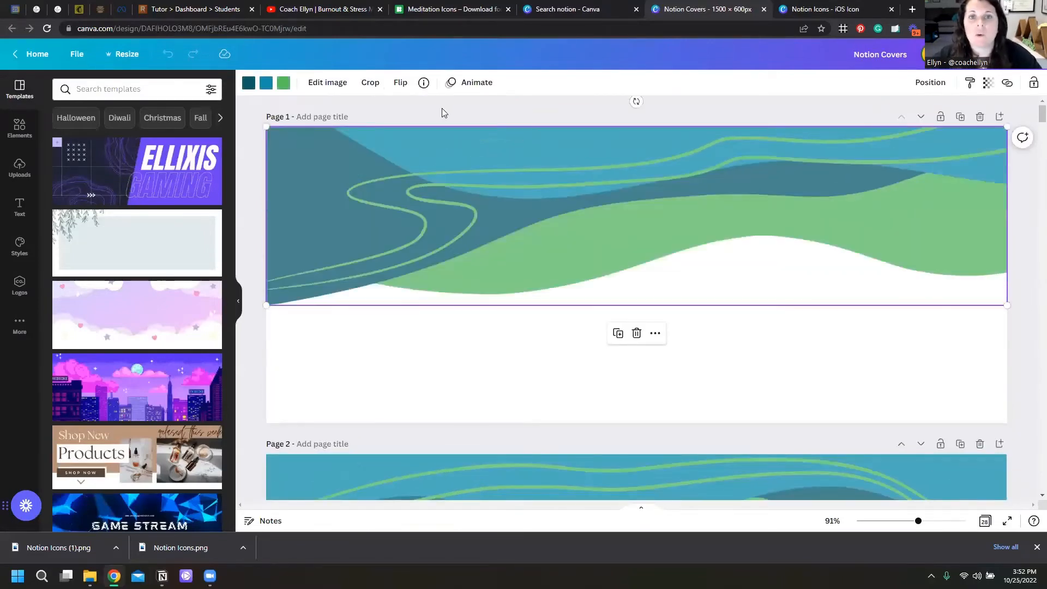
click(249, 83)
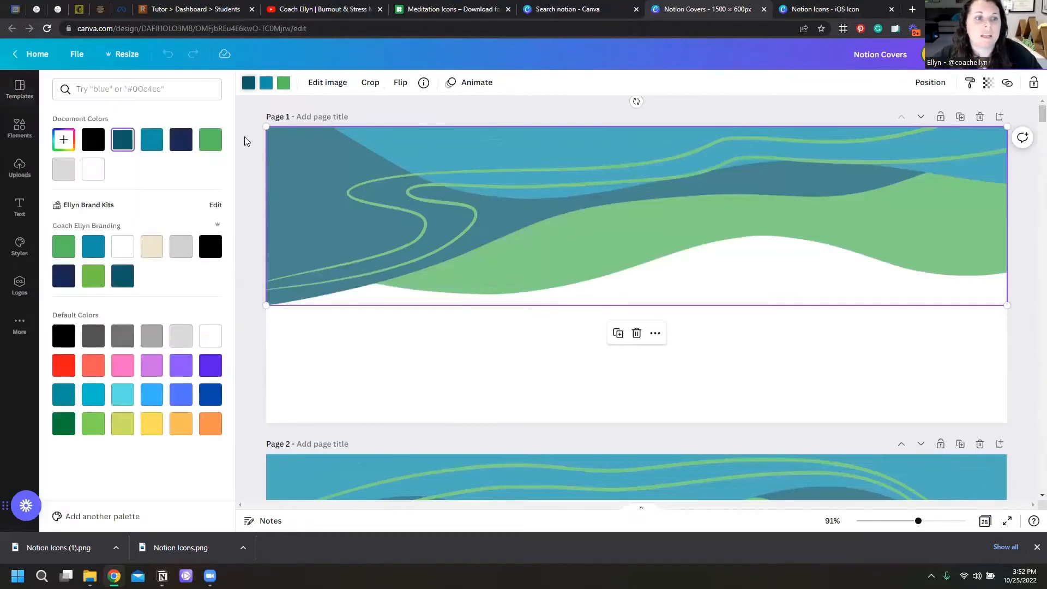
click(64, 276)
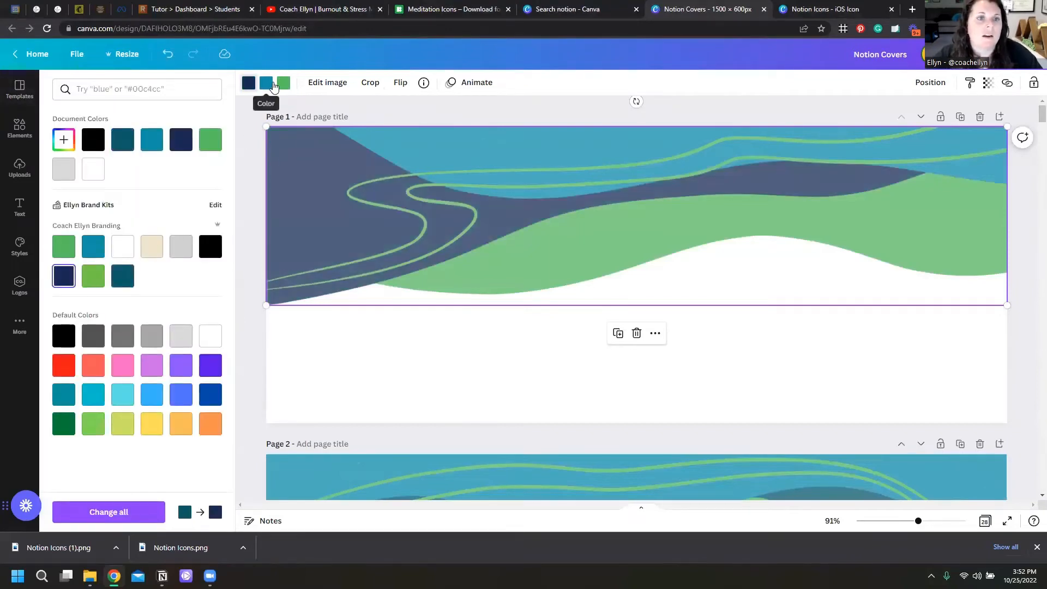
click(267, 82)
click(123, 366)
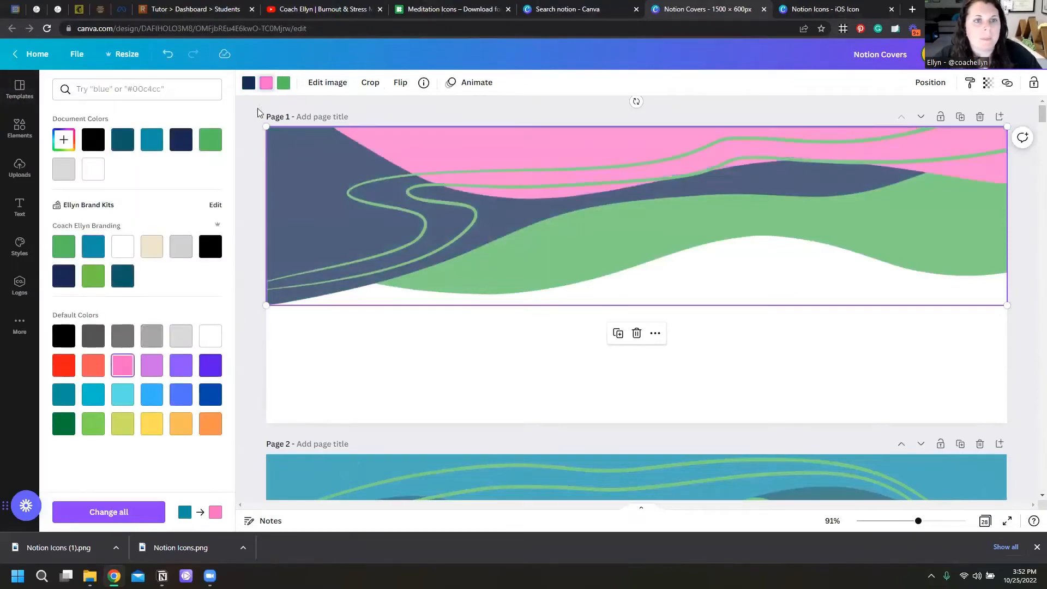
click(179, 426)
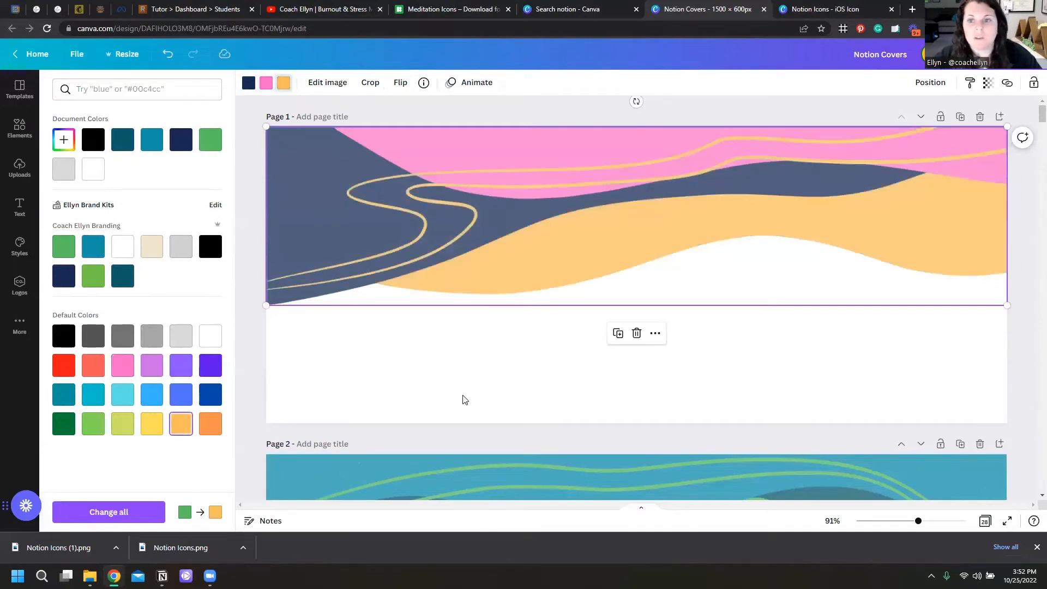
click(249, 82)
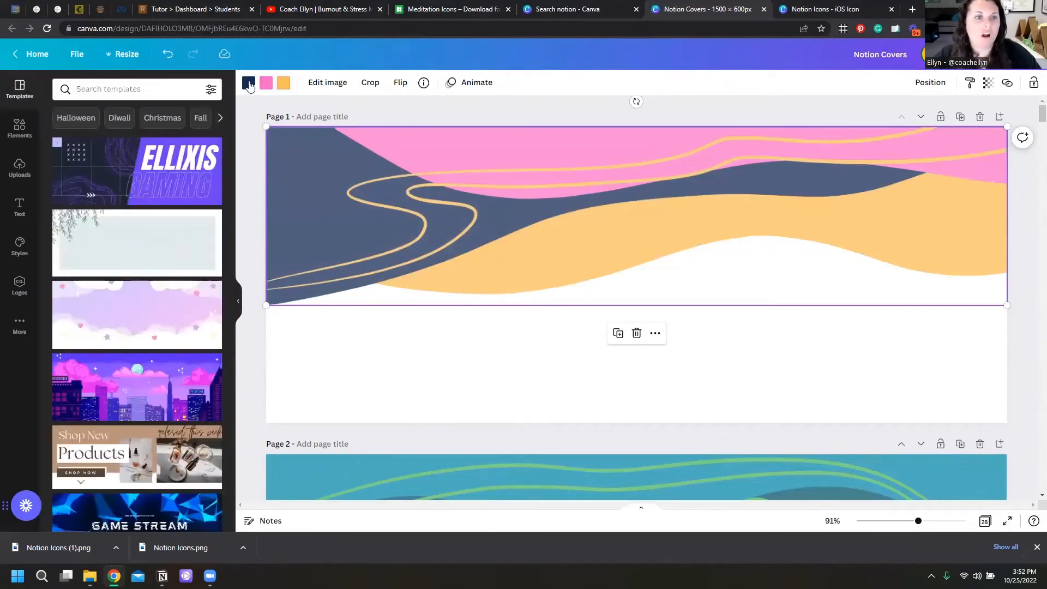
click(209, 256)
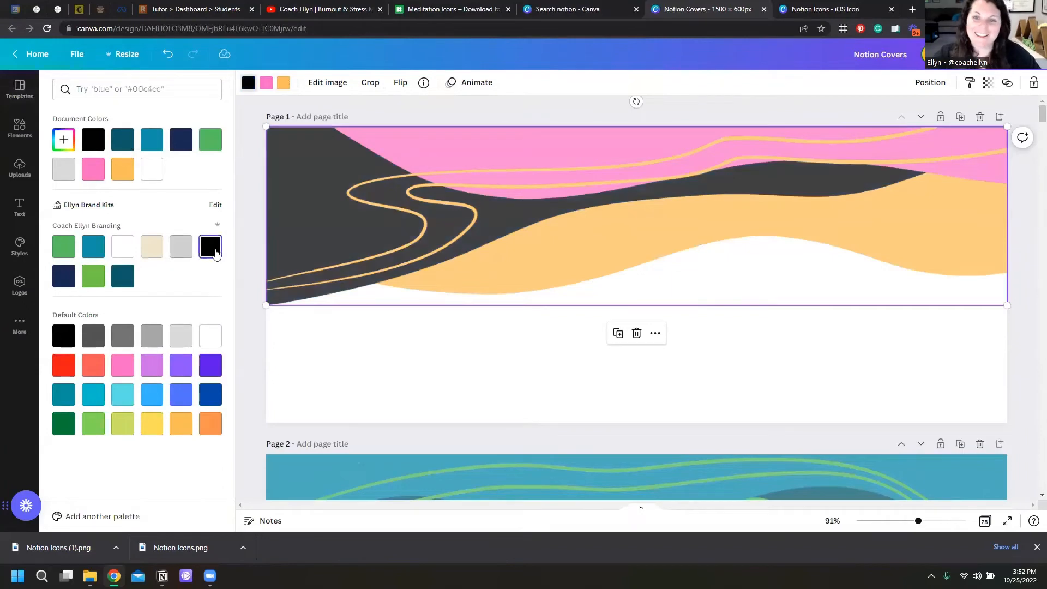
Step: Set the transparency of the page 1 wave graphic to 100
click(864, 223)
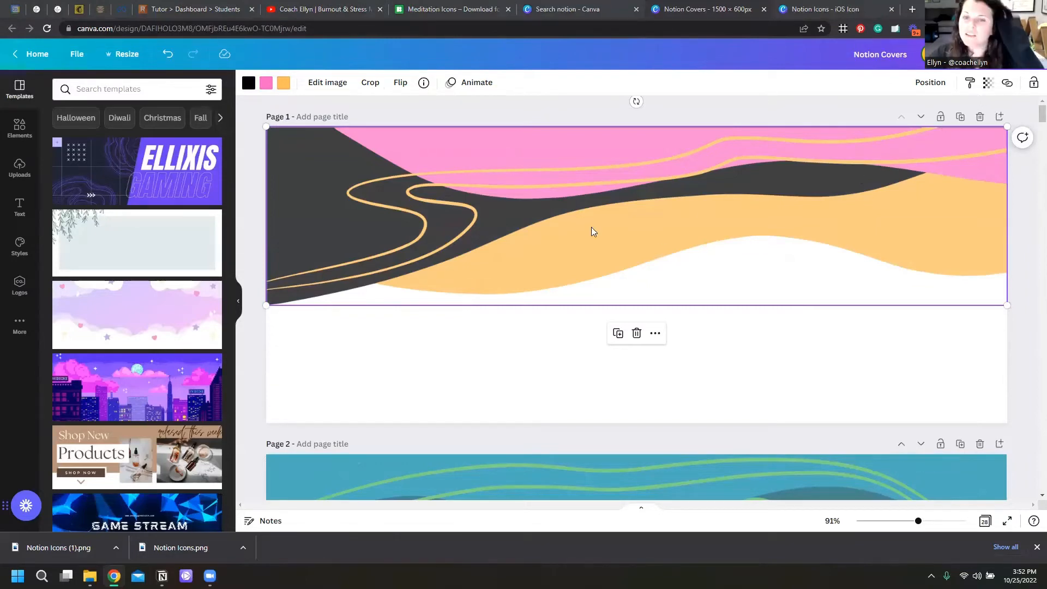
click(989, 84)
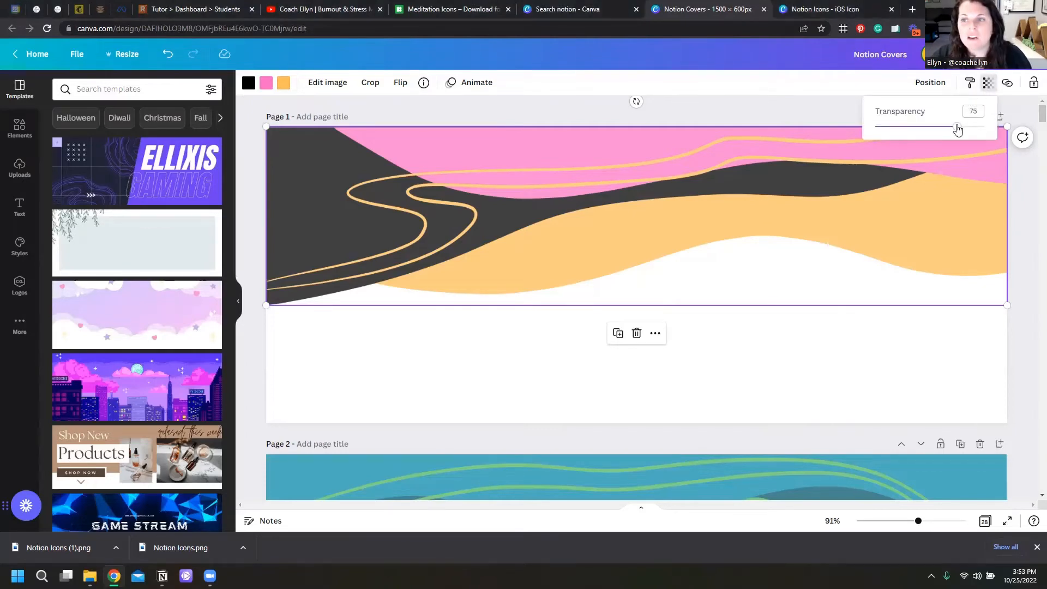
drag(958, 129, 1005, 124)
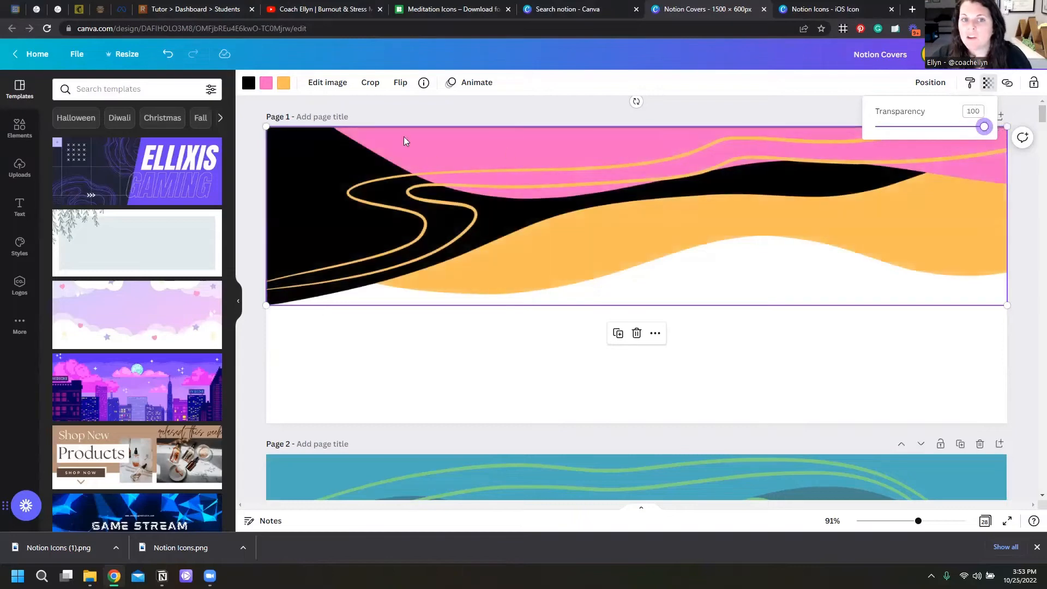
double_click(972, 111)
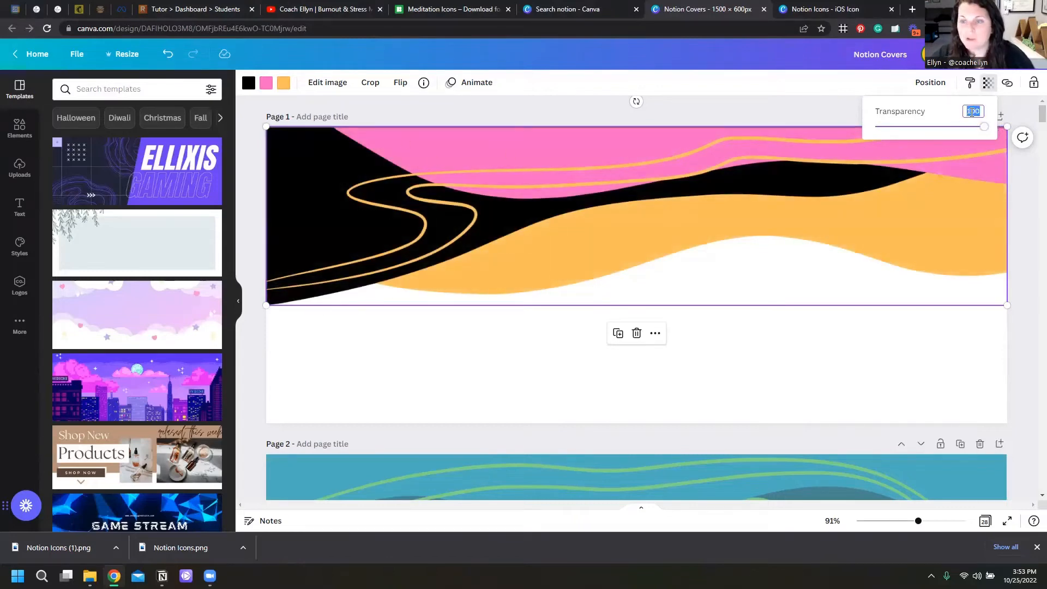
text(75)
click(1017, 195)
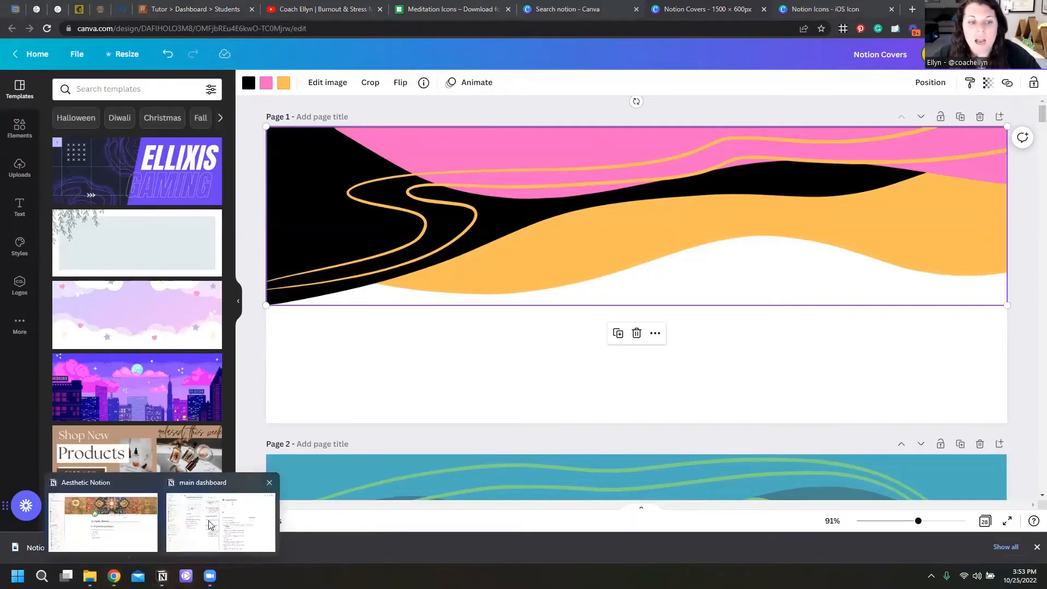
Step: Switch to Notion, start a cover file upload for Aesthetic Notion and browse to the Notion Templates & Icons folder inside Documents
click(111, 520)
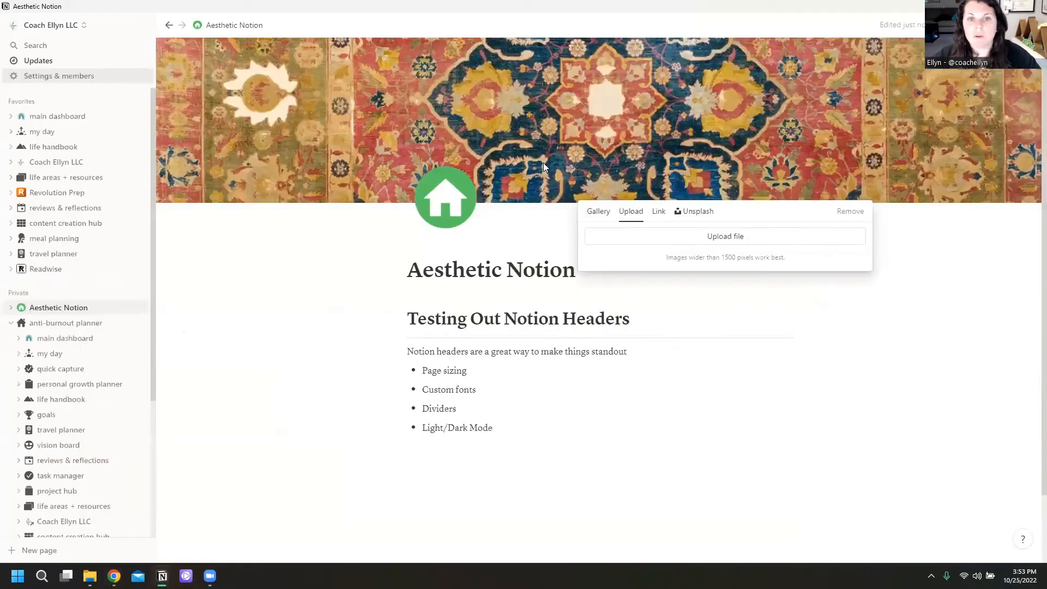
click(686, 240)
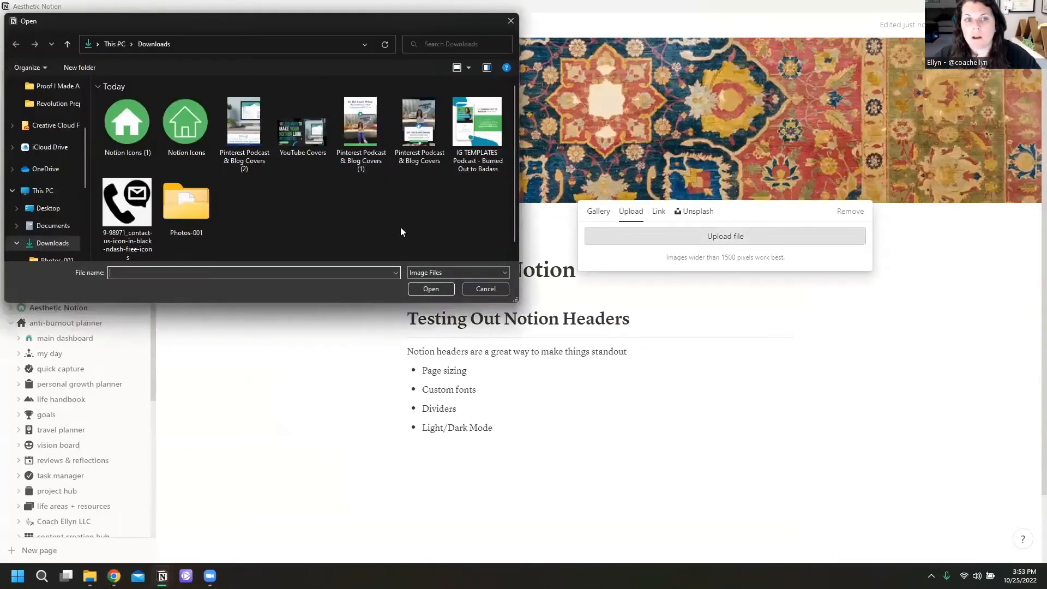
scroll(33, 150, up, 5)
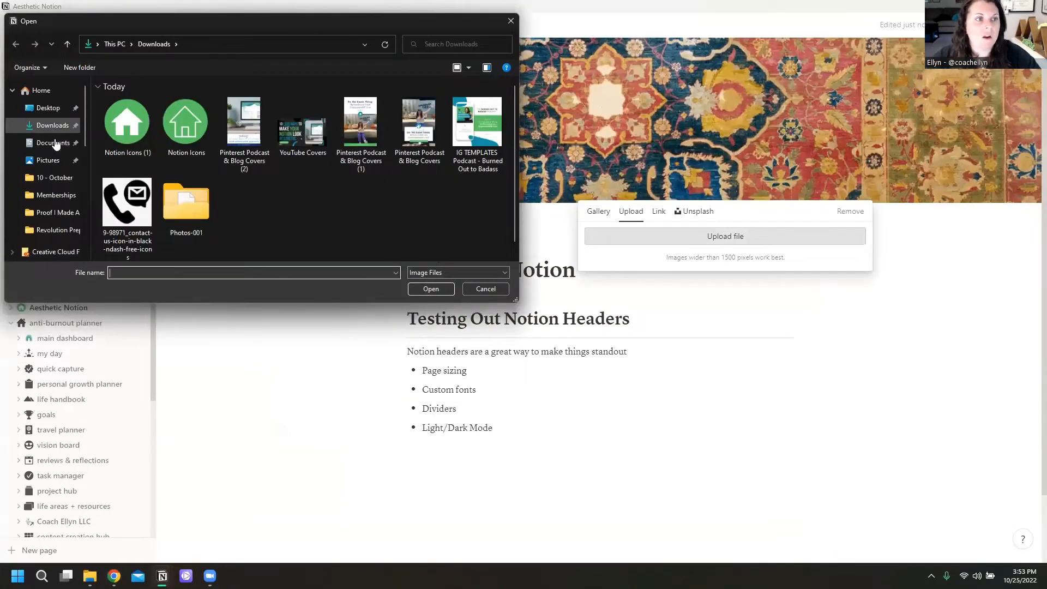
click(53, 143)
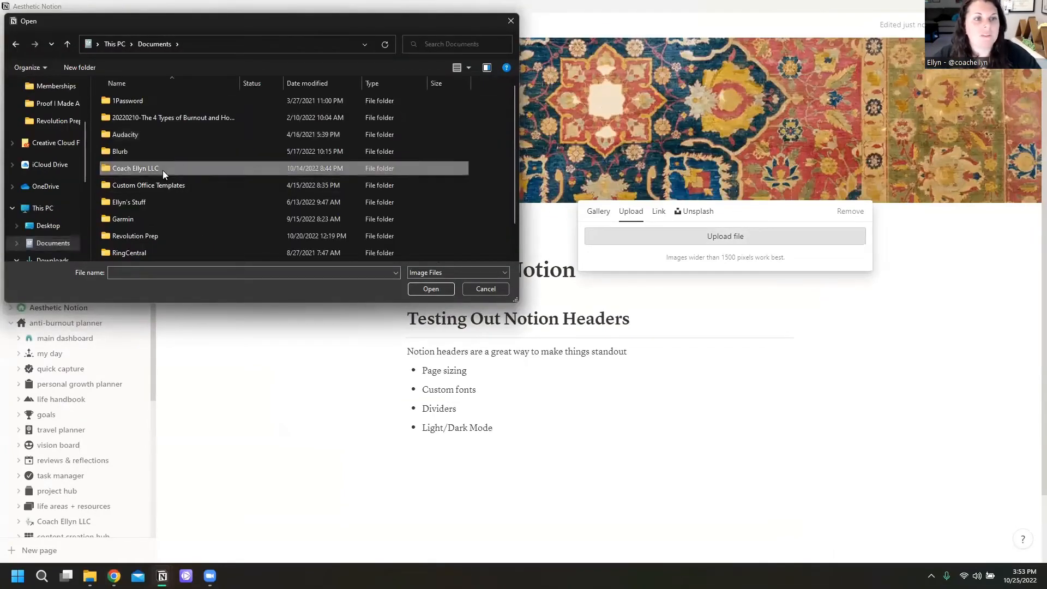
double_click(163, 170)
scroll(359, 149, down, 1)
double_click(439, 142)
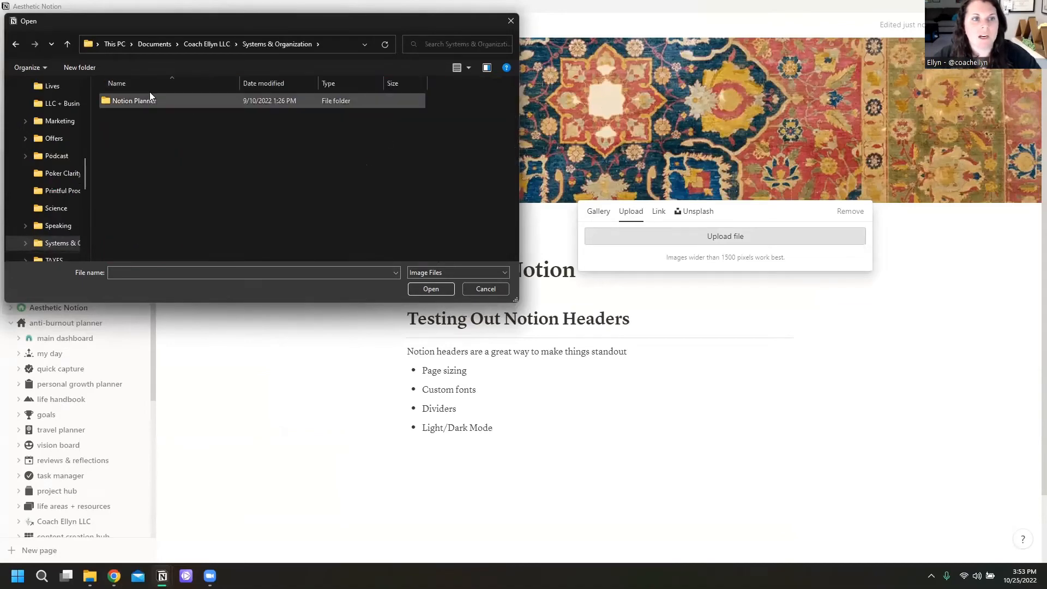
double_click(147, 100)
click(129, 115)
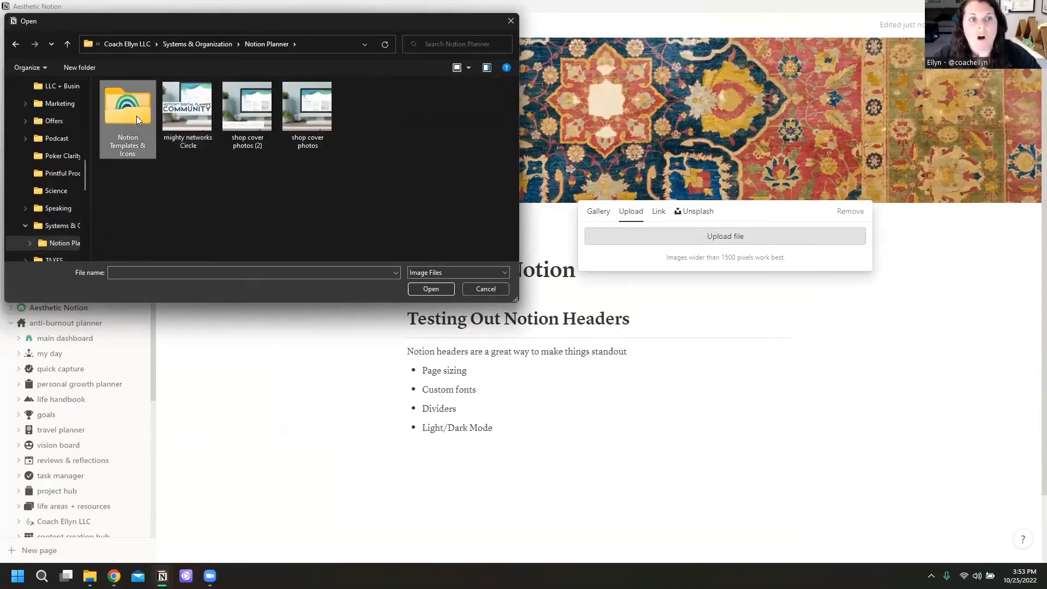
double_click(120, 116)
Step: Look through the saved Notion cover and icon images in the folder and cancel the upload
scroll(288, 124, down, 2)
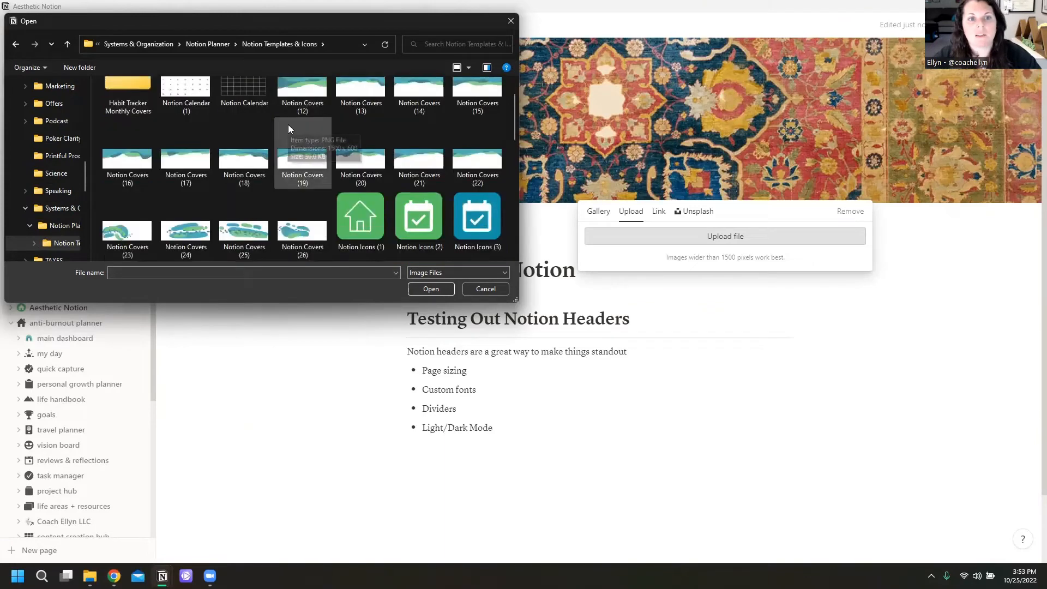
scroll(353, 181, up, 1)
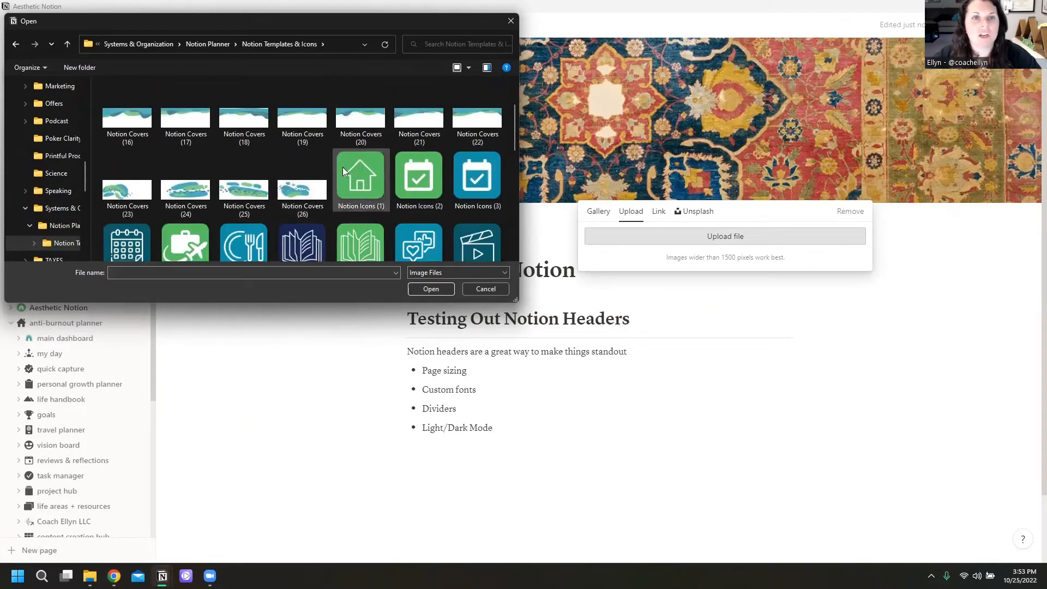
click(753, 138)
click(655, 187)
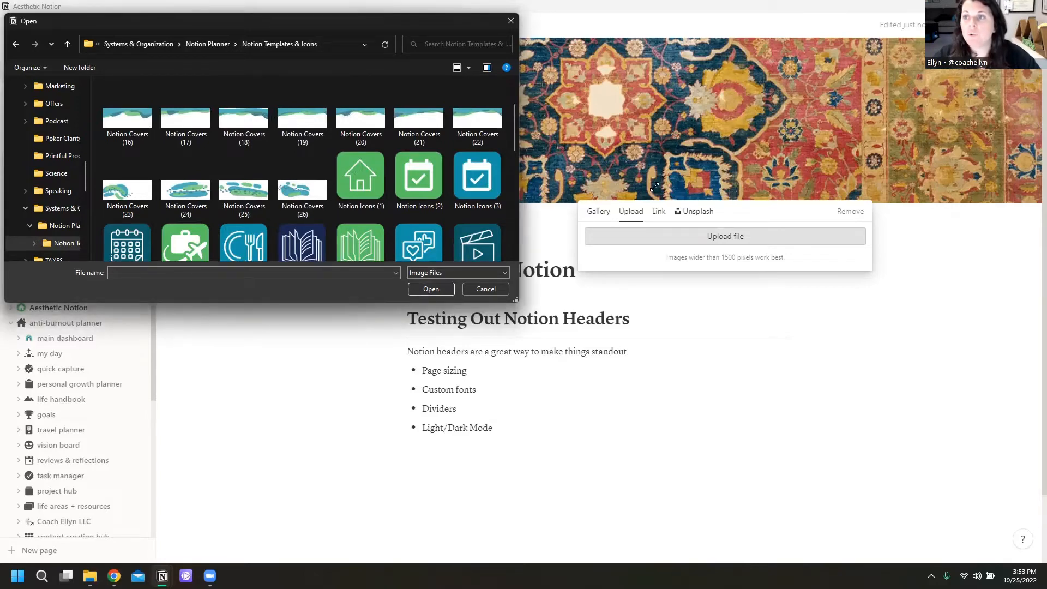
scroll(303, 216, down, 5)
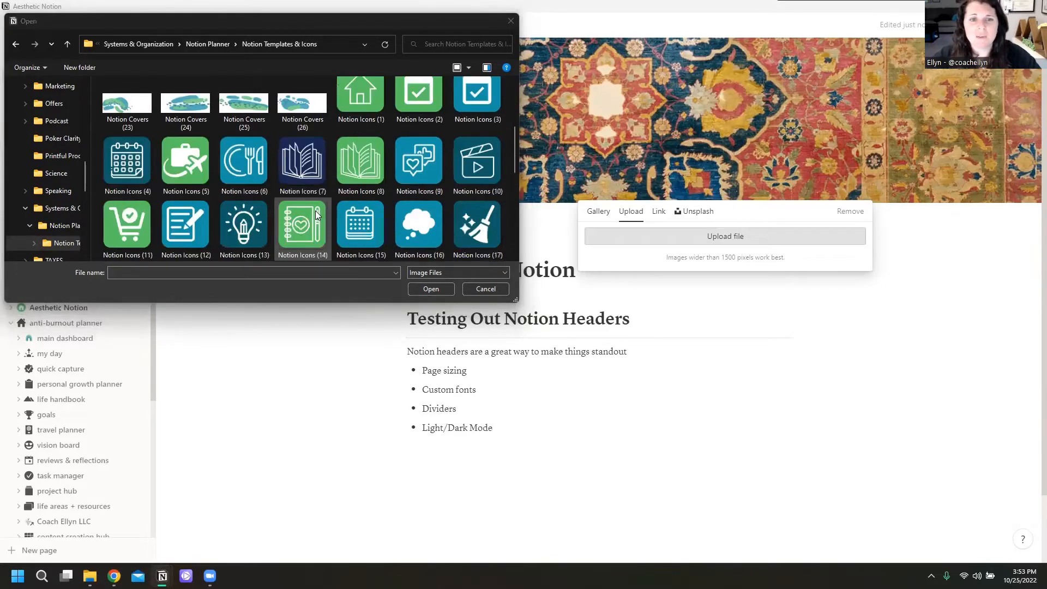
scroll(315, 211, down, 1)
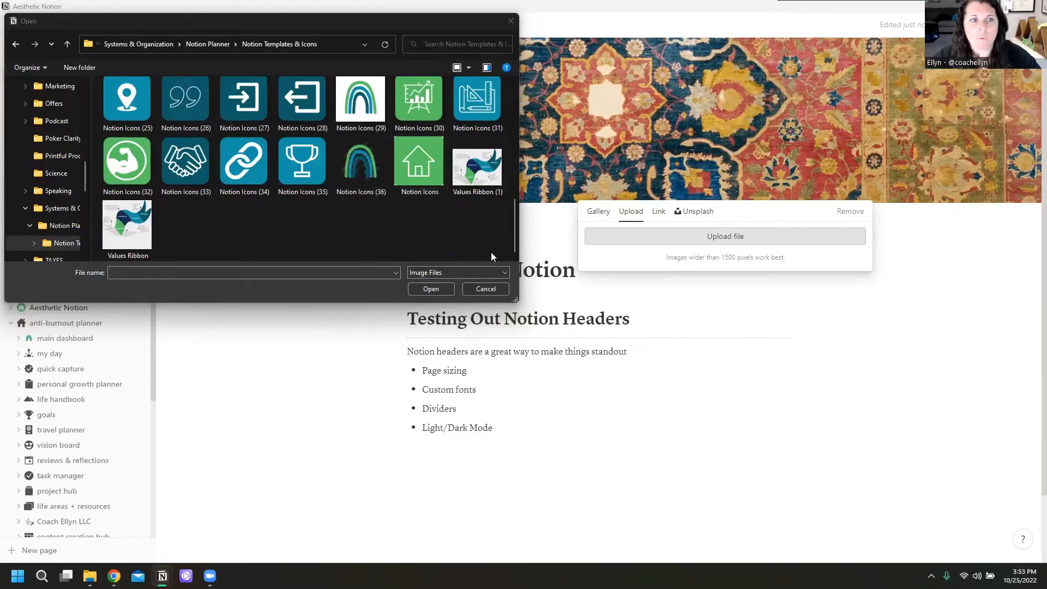
click(910, 291)
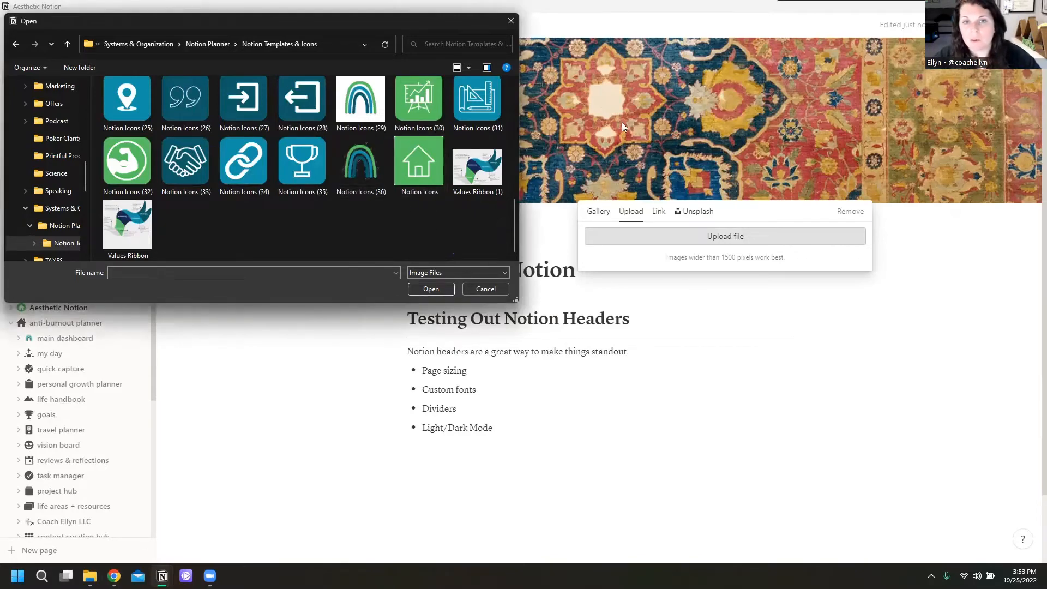
click(487, 290)
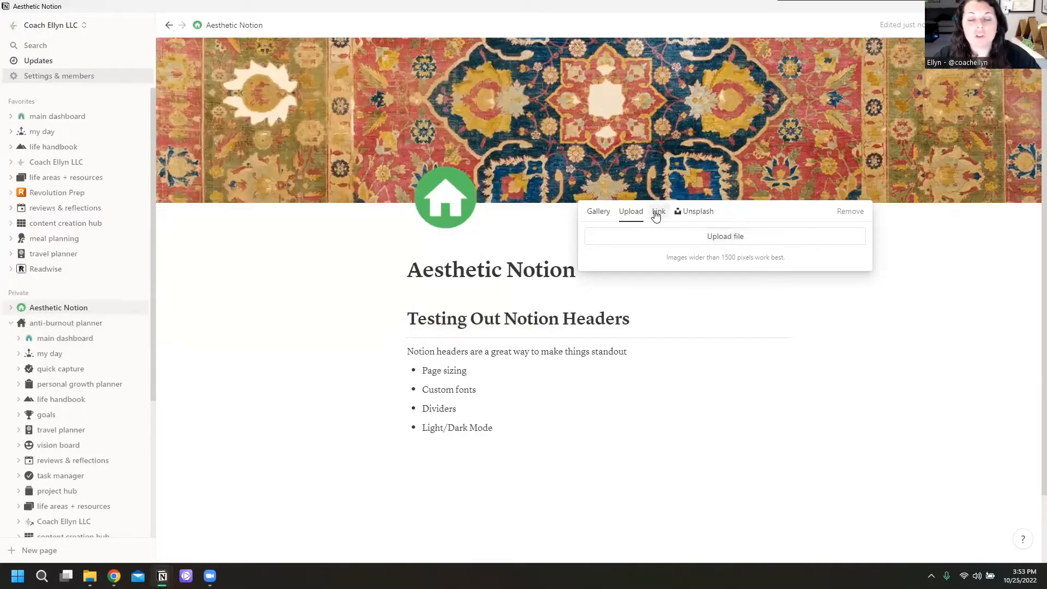
Step: Open the image link option for the cover, switch to Chrome and search Google Images for waikiki in a new tab
click(658, 213)
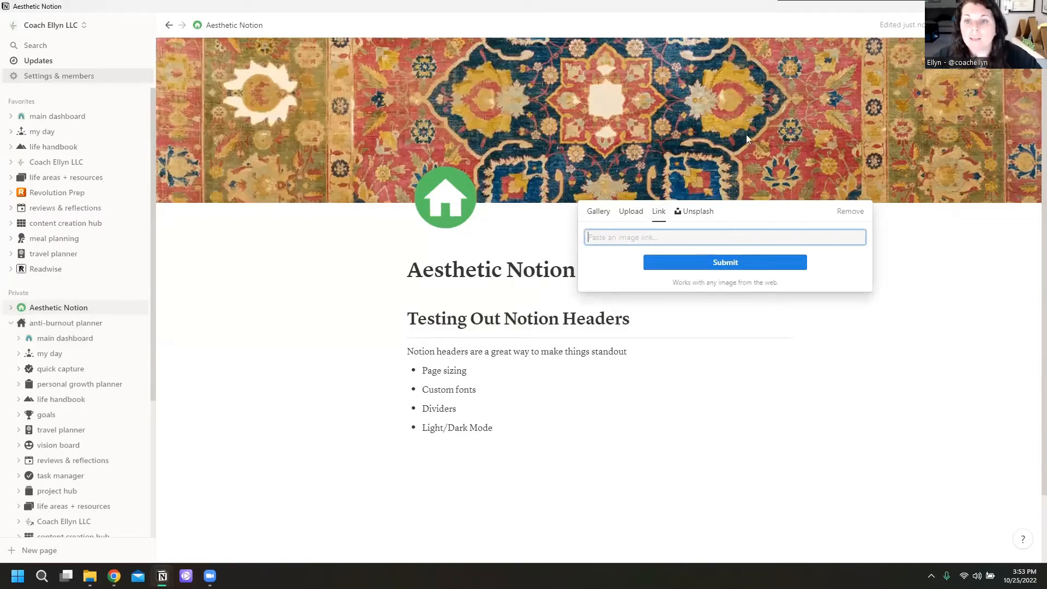
key(alt+Tab)
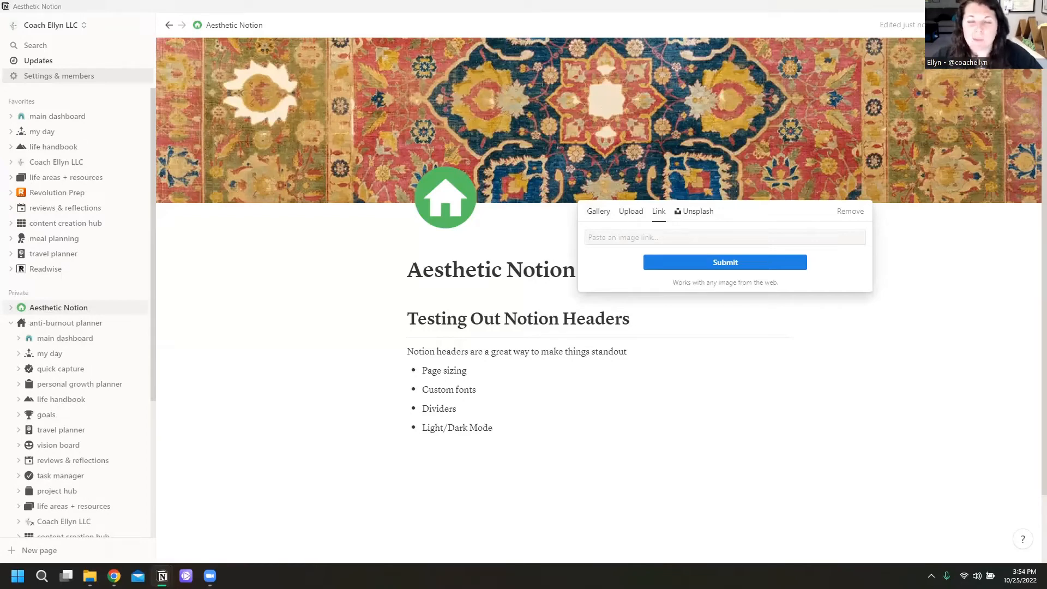
click(984, 6)
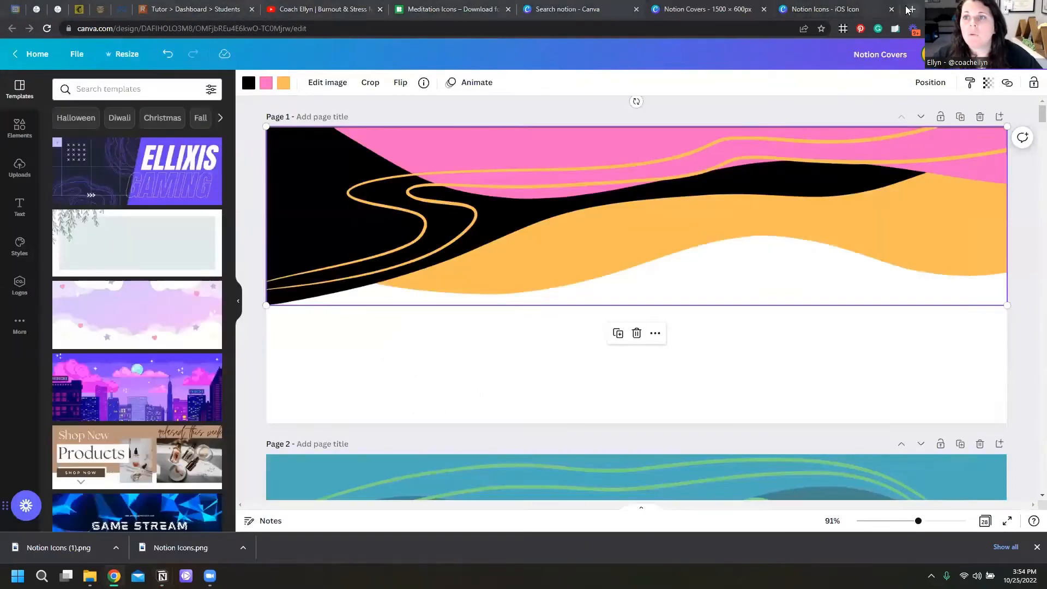
click(911, 9)
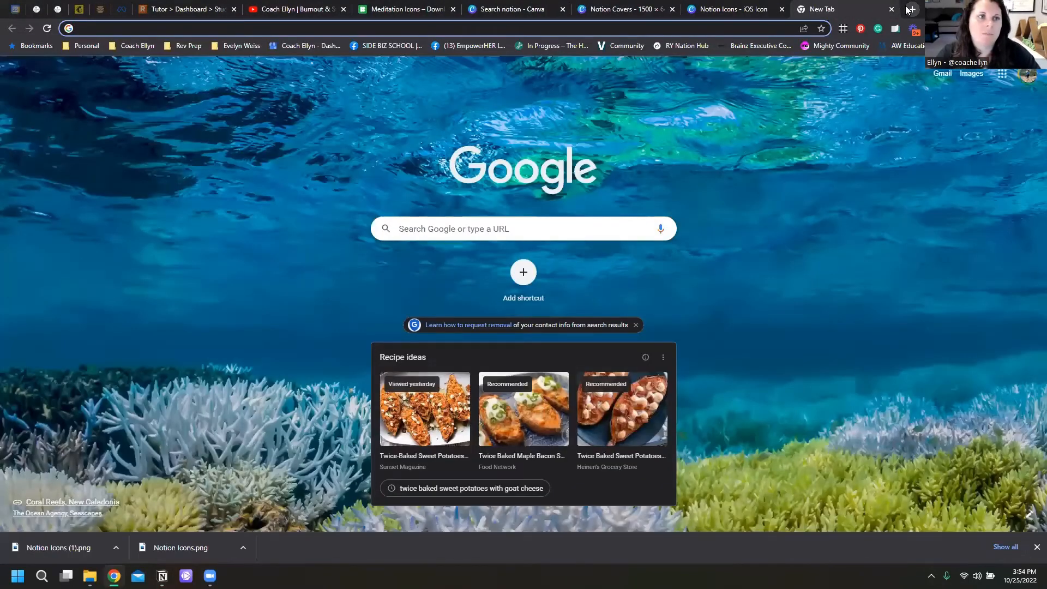
text(waikiki)
key(Return)
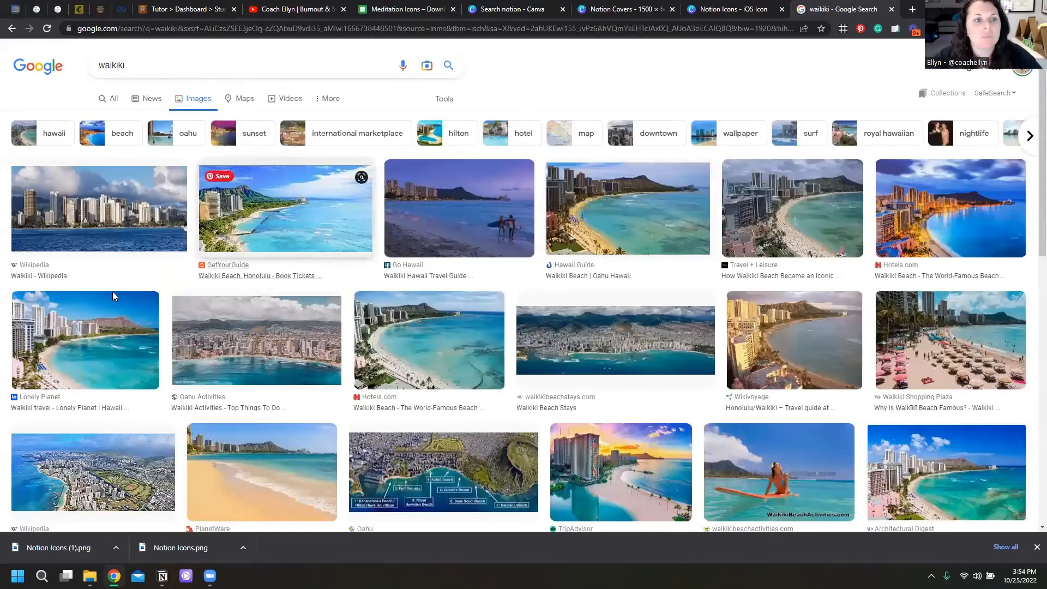
Step: Preview the Lonely Planet and GetYourGuide Waikiki photos and copy the image address of the GetYourGuide one
click(86, 339)
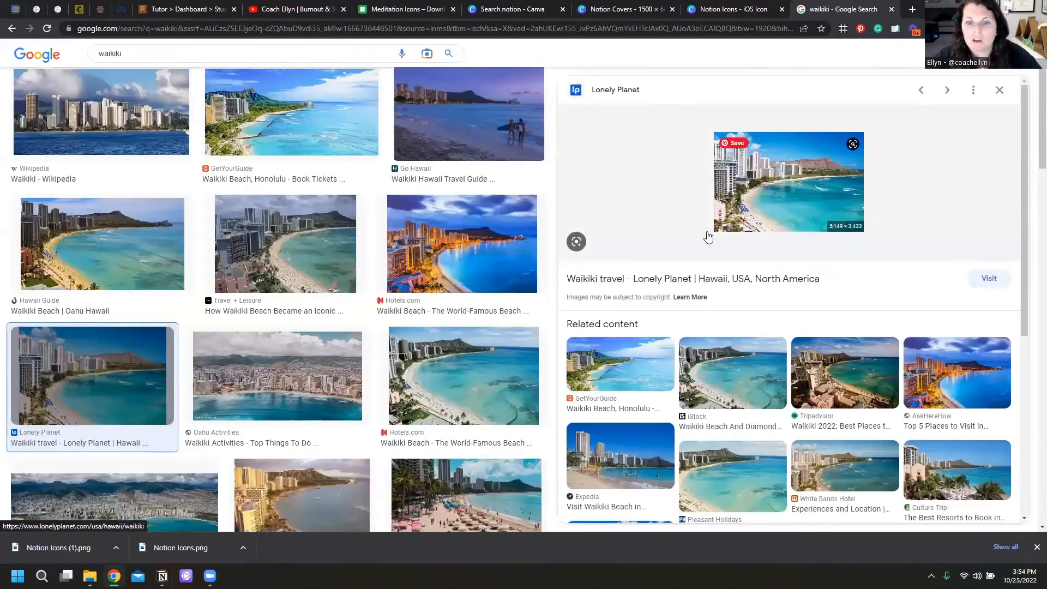
scroll(288, 238, up, 2)
click(288, 239)
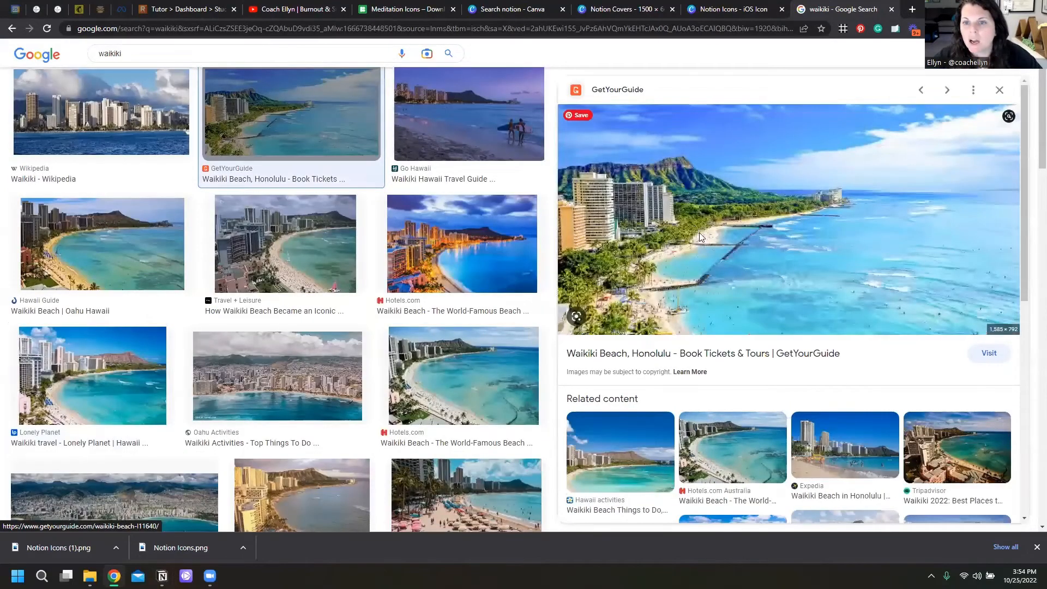
right_click(691, 223)
click(754, 365)
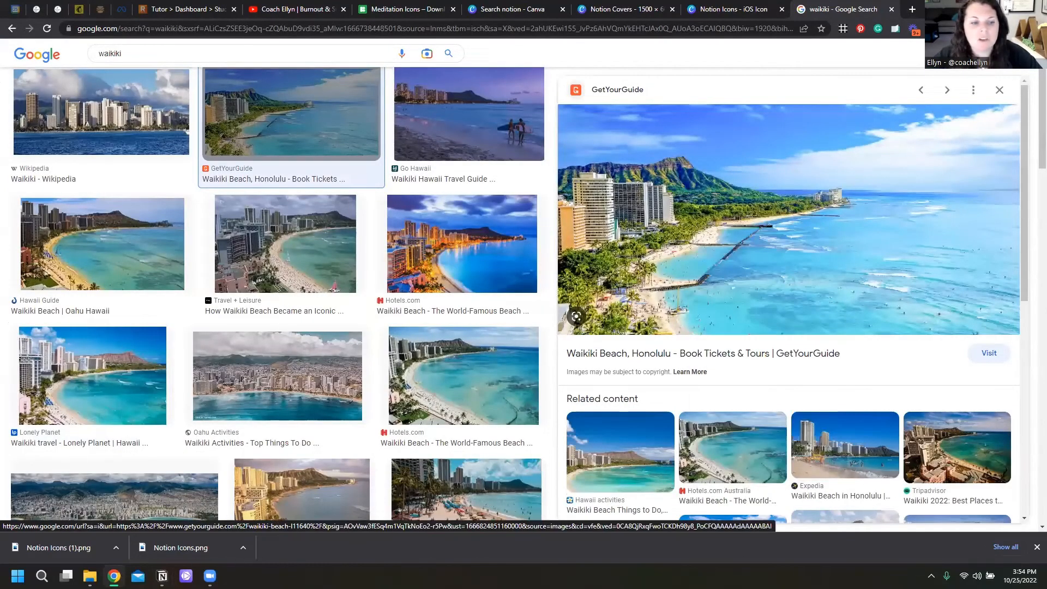
Step: Switch to Notion and apply the copied Waikiki Beach image link as the Aesthetic Notion page cover
click(103, 522)
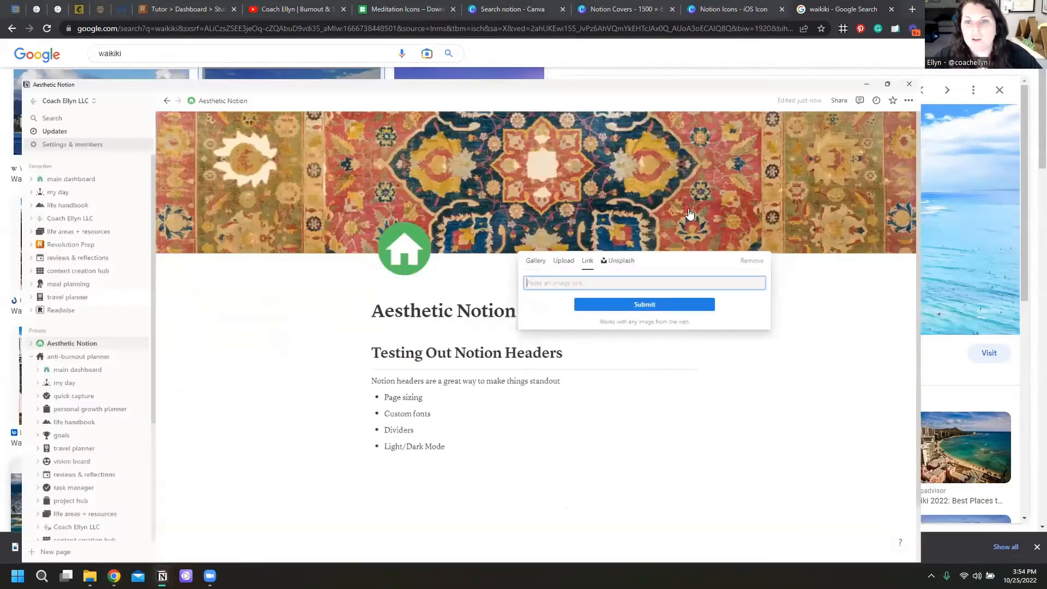
key(ctrl+v)
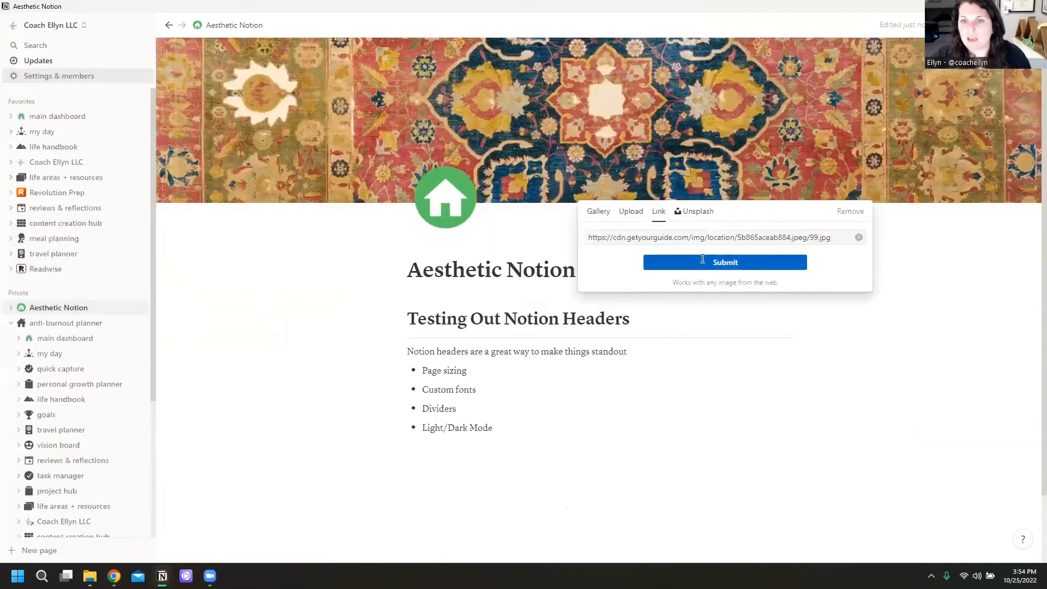
click(697, 263)
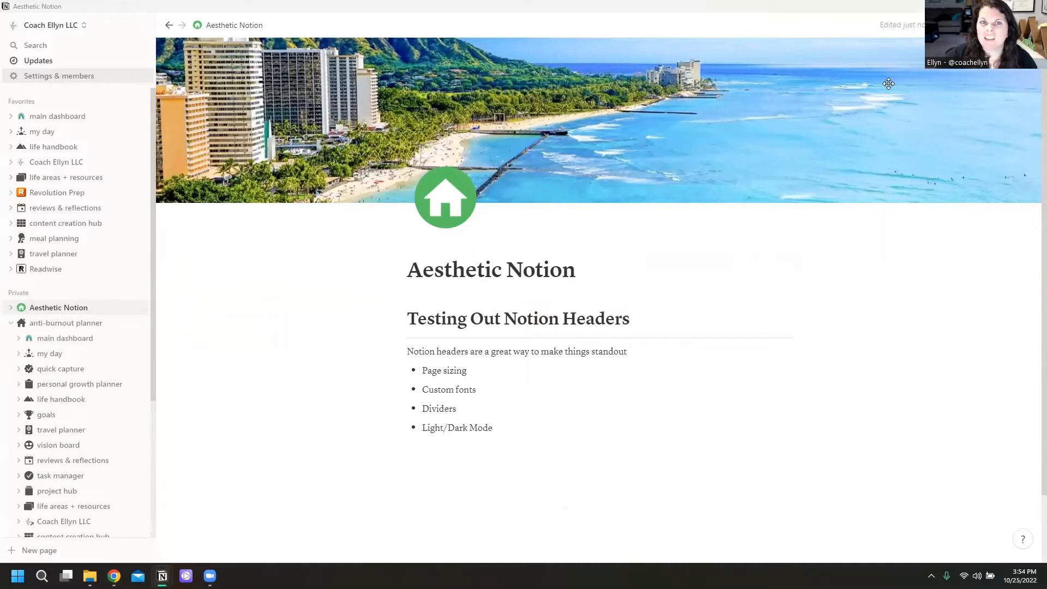
Step: Reposition the Waikiki cover image downward so the mountain and skyline show, and keep the new position
mouse_move(709, 109)
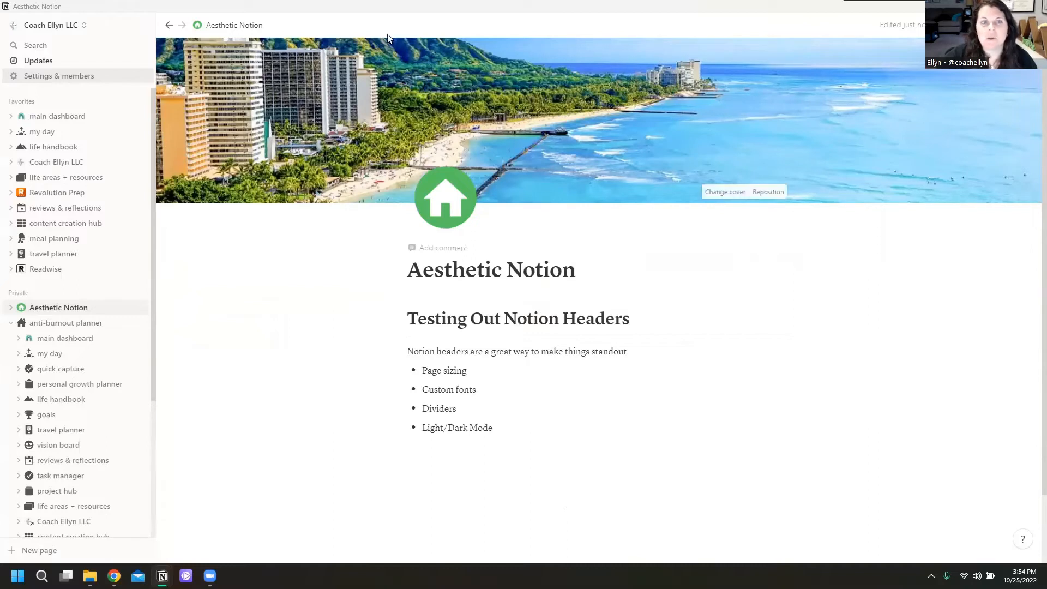
click(775, 195)
drag(778, 129, 786, 212)
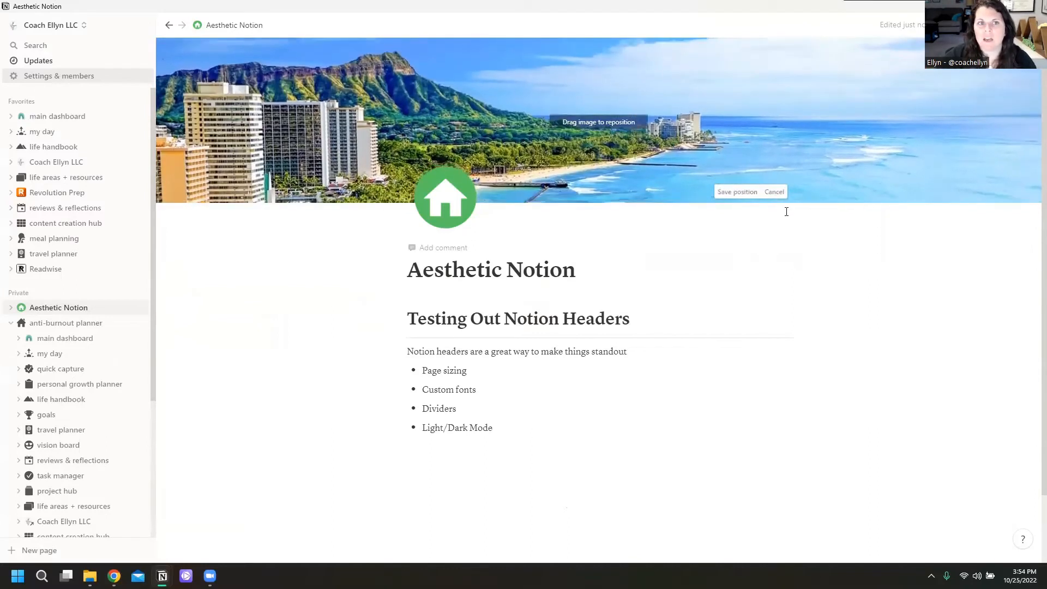
click(787, 211)
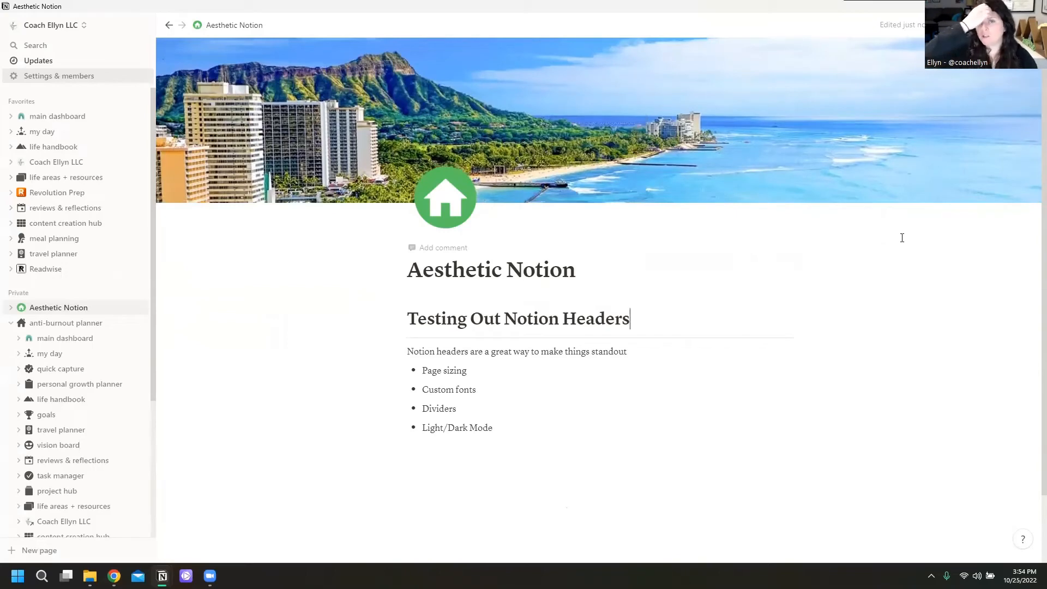
Step: Search Unsplash for motivation and apply the FOCUS hand photo as the Aesthetic Notion page cover
mouse_move(794, 201)
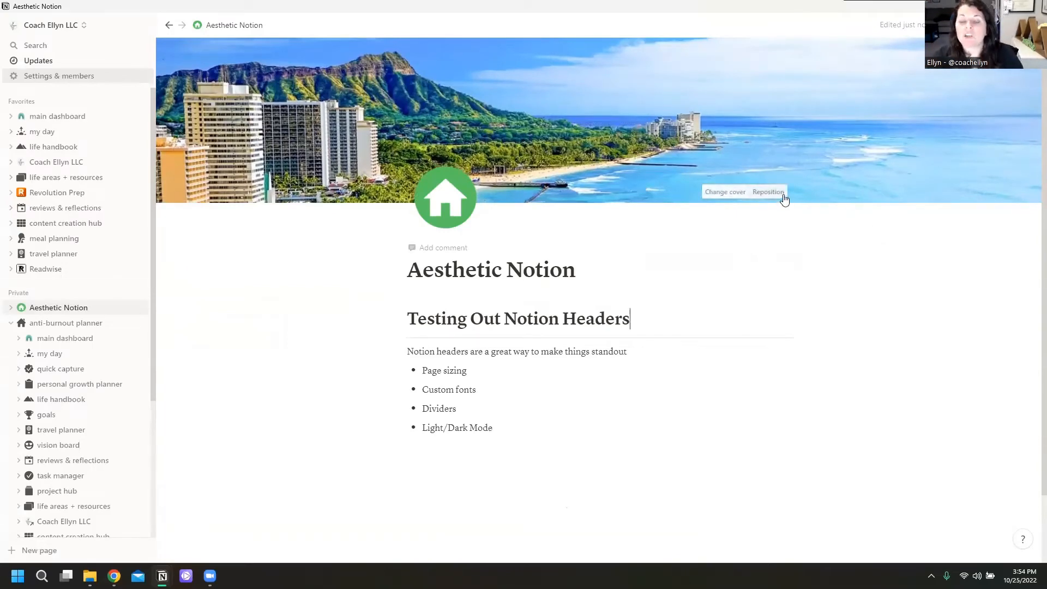
click(725, 191)
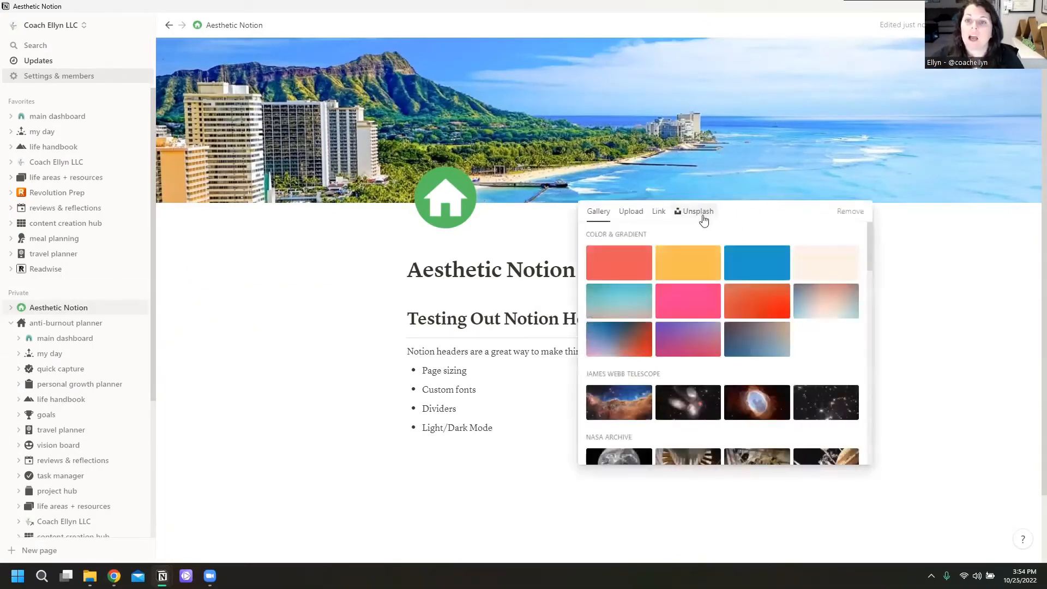
click(699, 212)
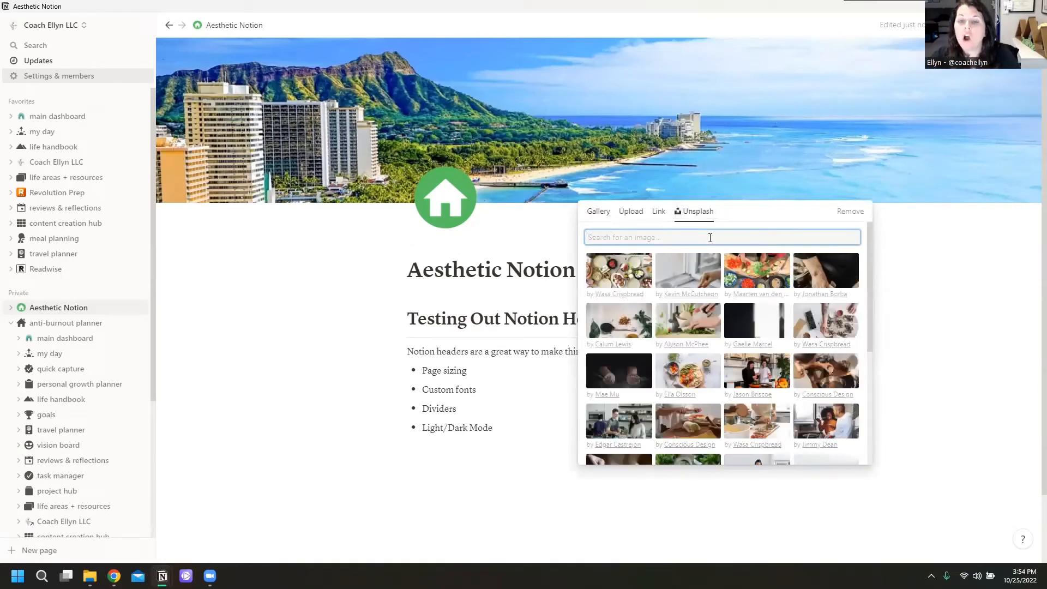
scroll(714, 263, down, 2)
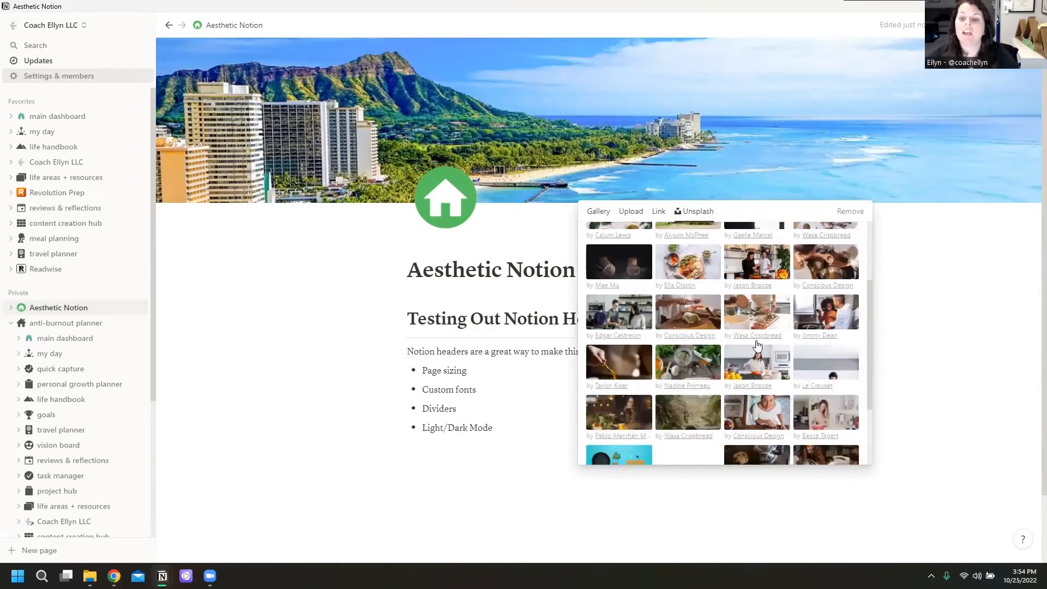
scroll(714, 263, down, 2)
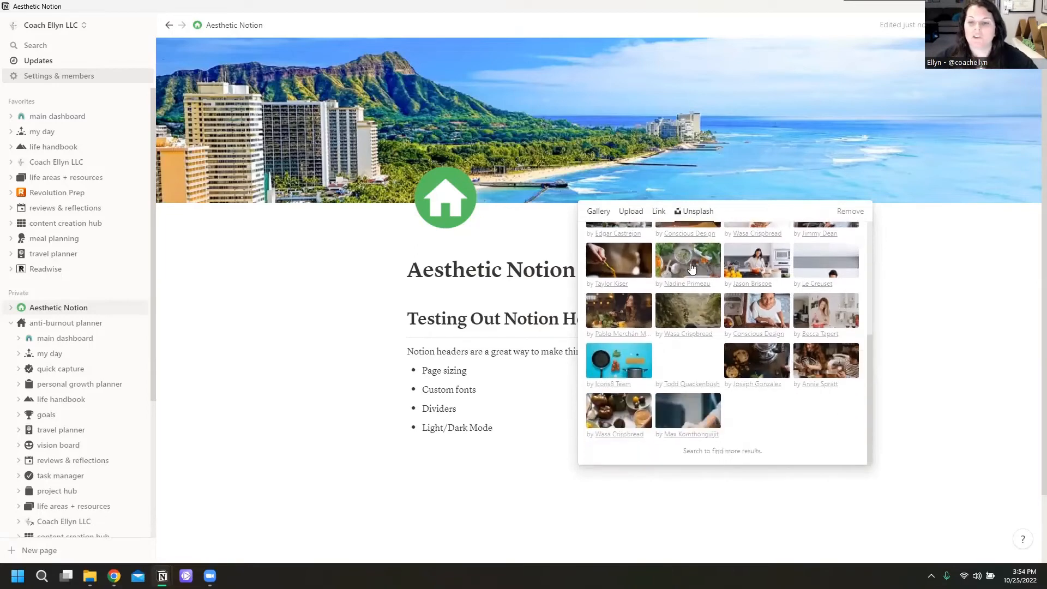
scroll(677, 282, up, 4)
text(motivation)
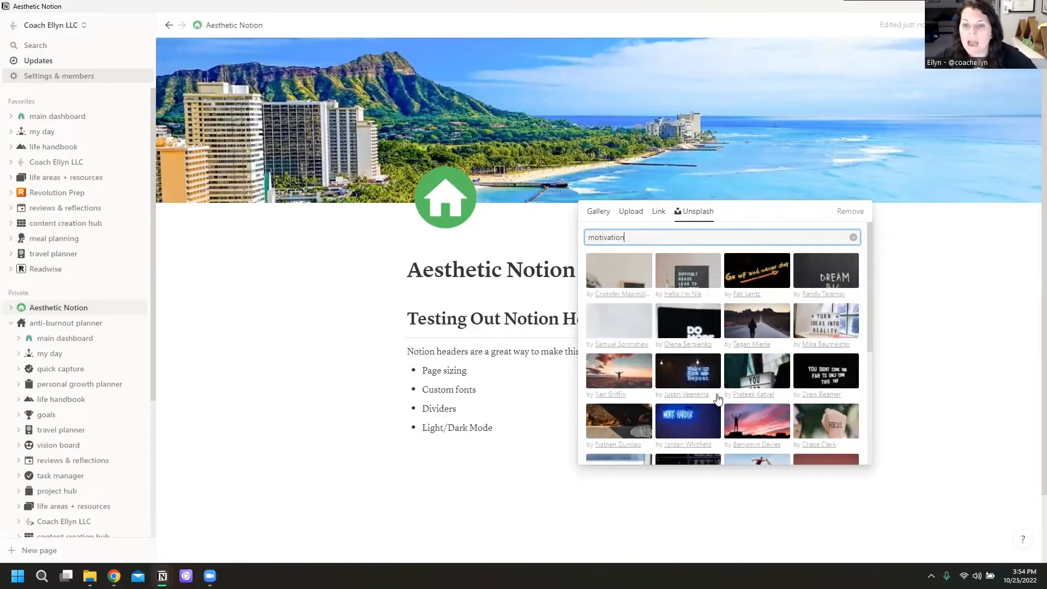
click(822, 425)
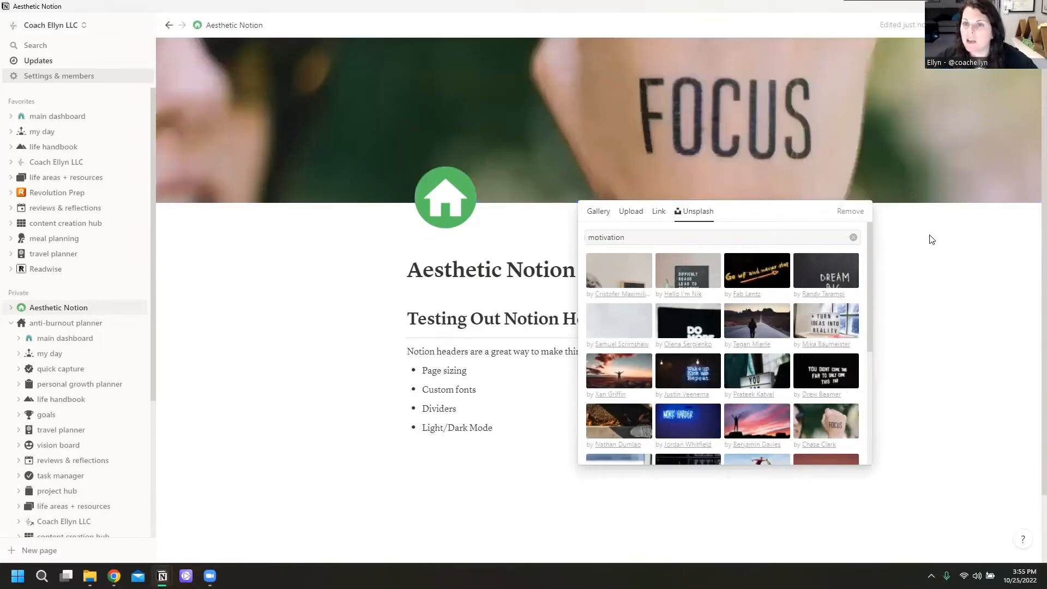
click(931, 239)
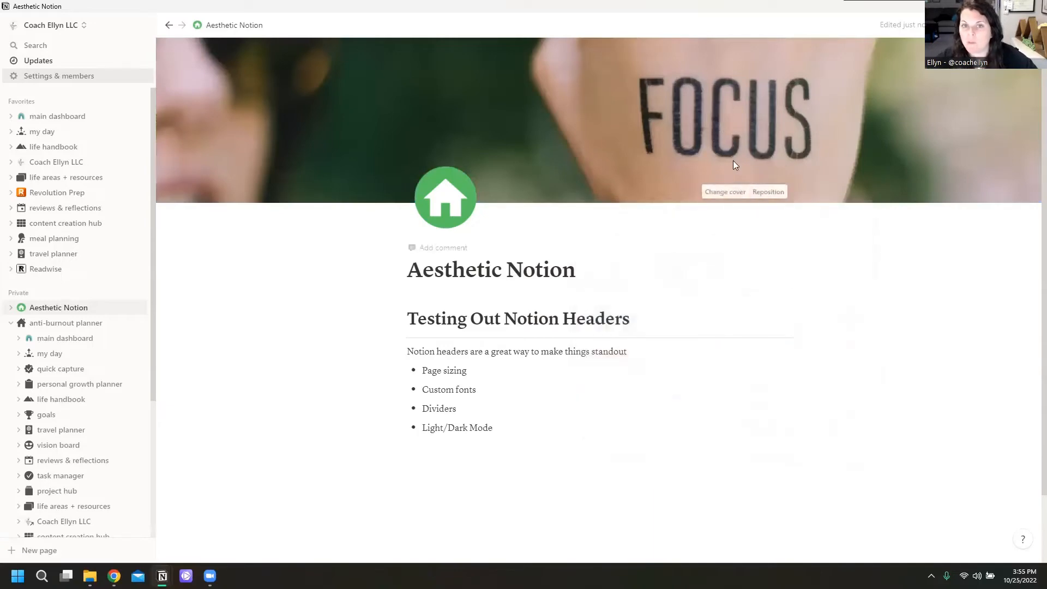
Step: Search Unsplash for desktop and apply the photo of the tablet with the monstera leaf as the page cover
click(725, 193)
click(695, 211)
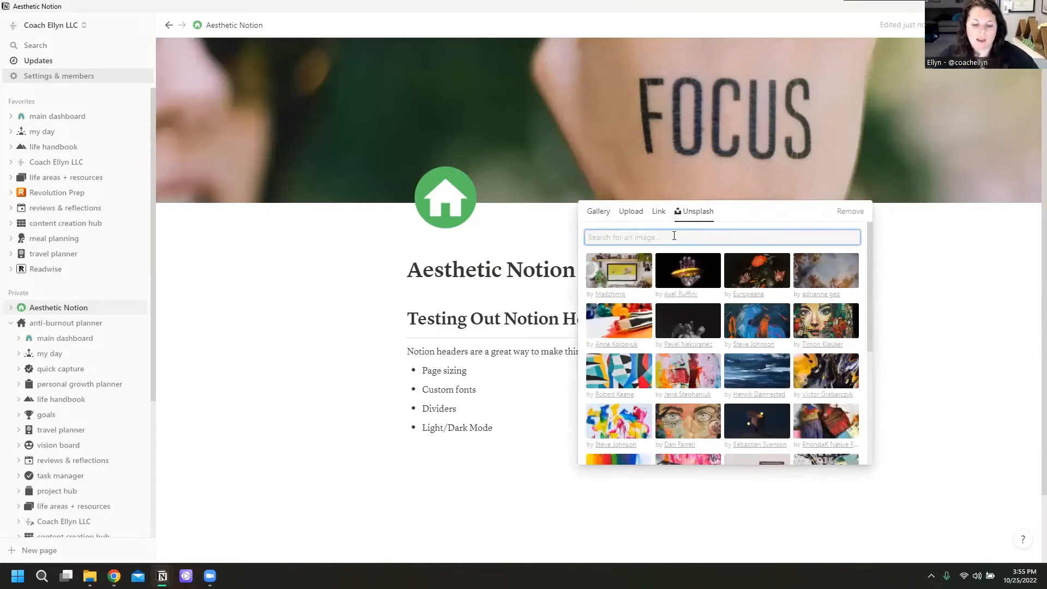
text(desktop)
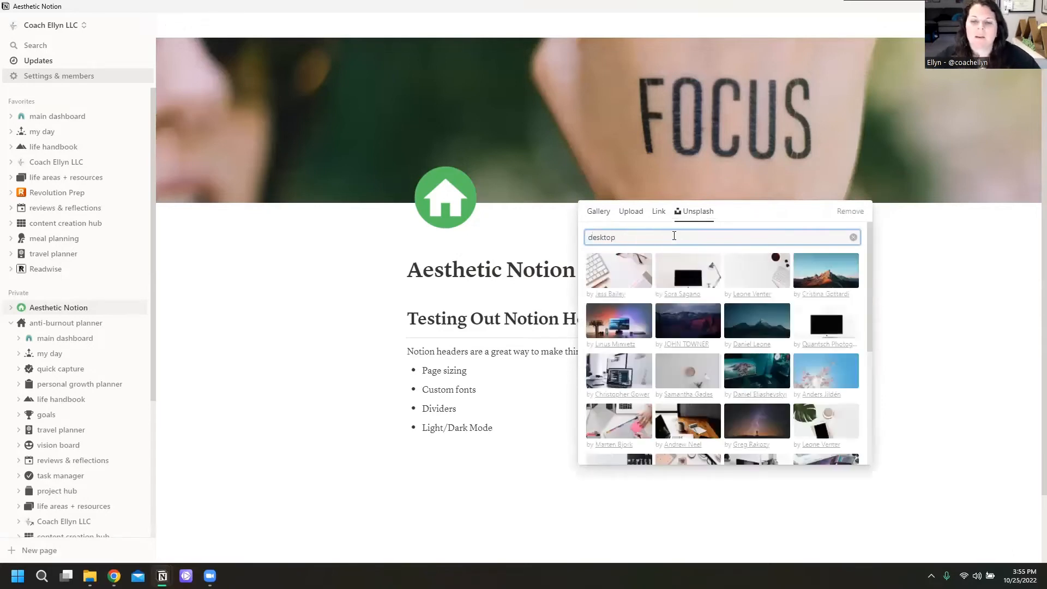
click(812, 417)
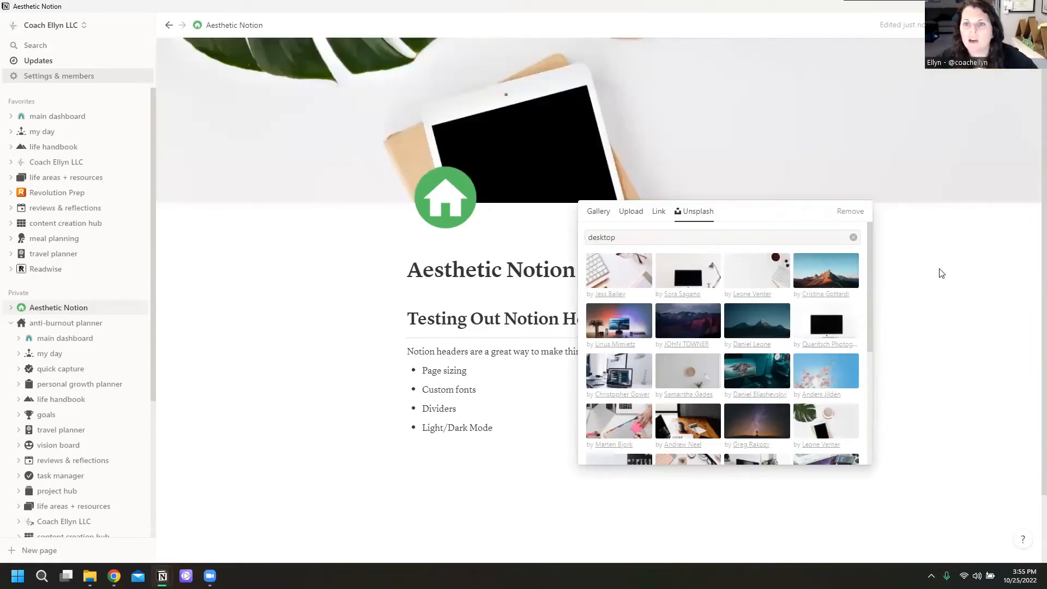
click(844, 174)
Step: Reposition the cover photo downward so the coffee cup and more of the leaf show above the tablet
click(774, 192)
drag(828, 129, 813, 198)
click(888, 248)
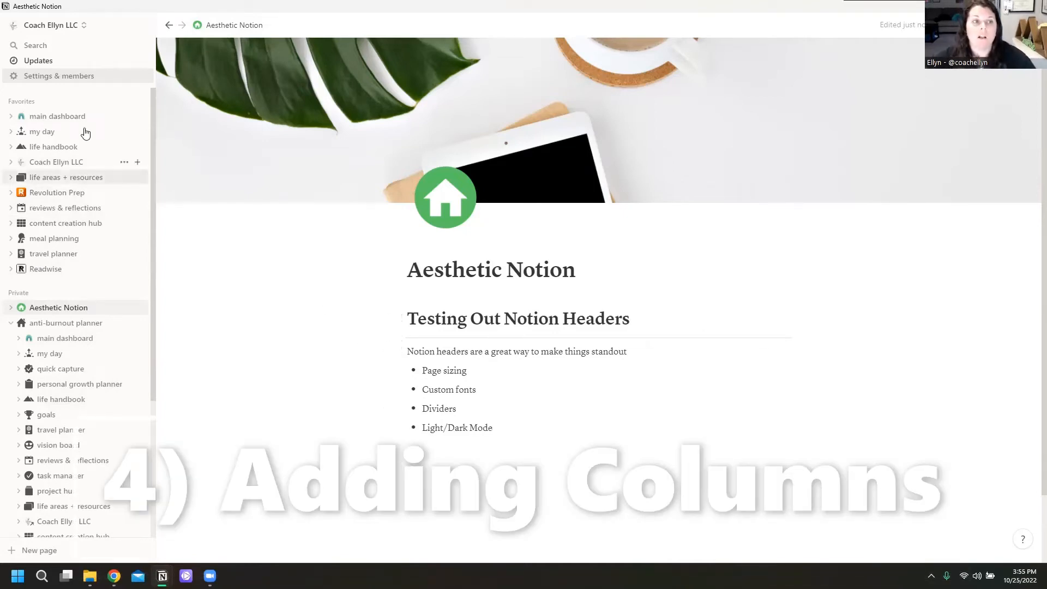
Step: Examine the column layouts on the main dashboard, my day, life handbook and Coach Ellyn LLC pages
click(66, 115)
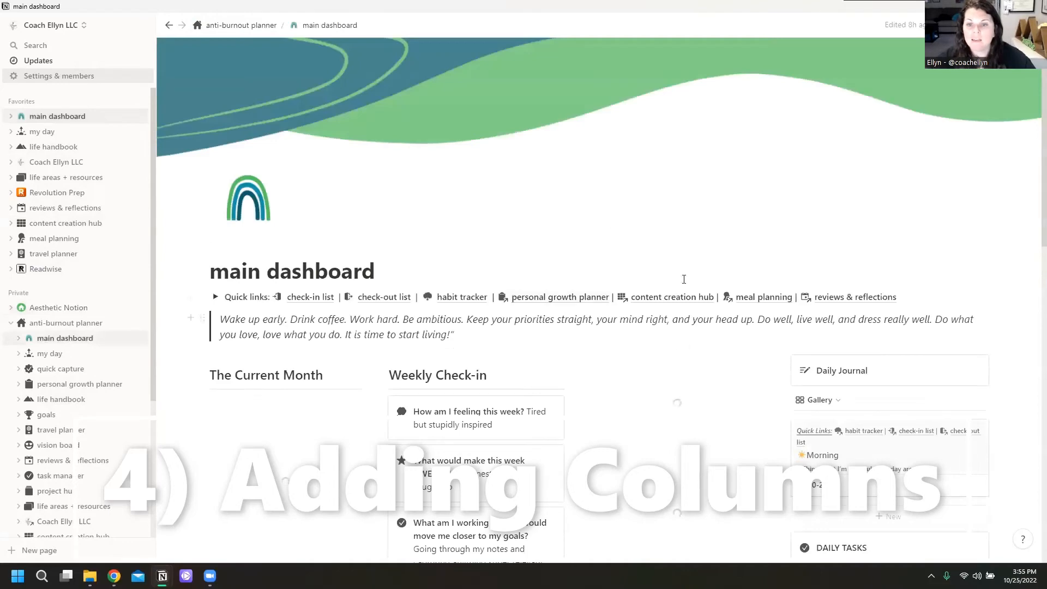
scroll(346, 203, down, 3)
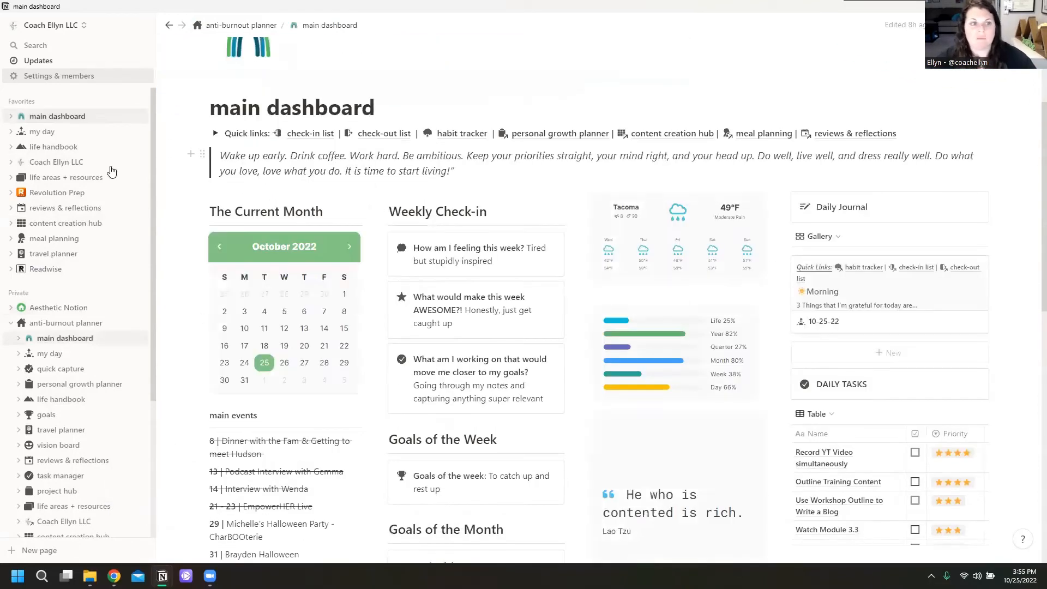
click(44, 131)
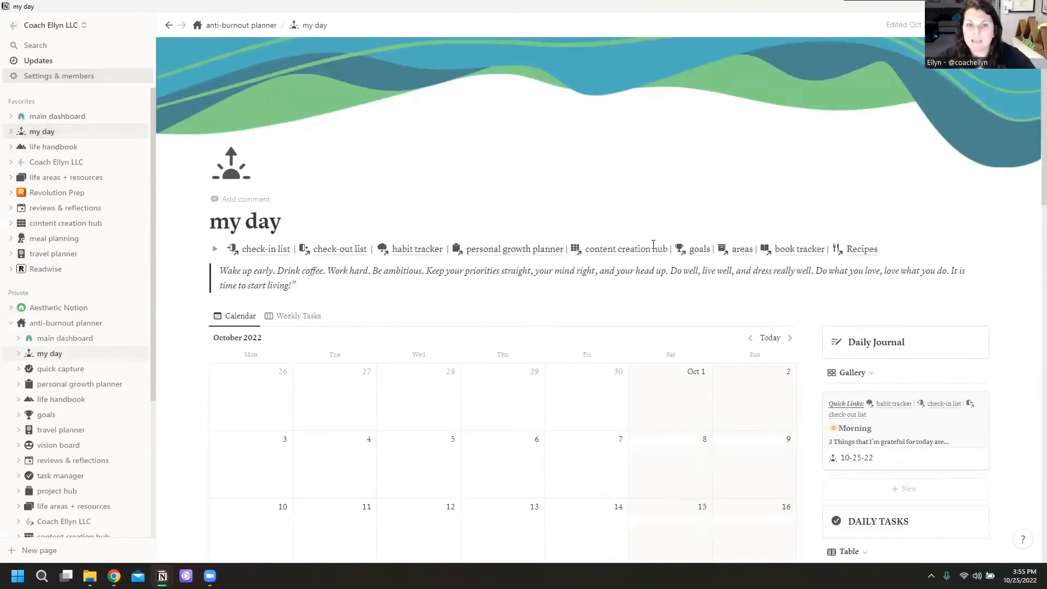
click(66, 147)
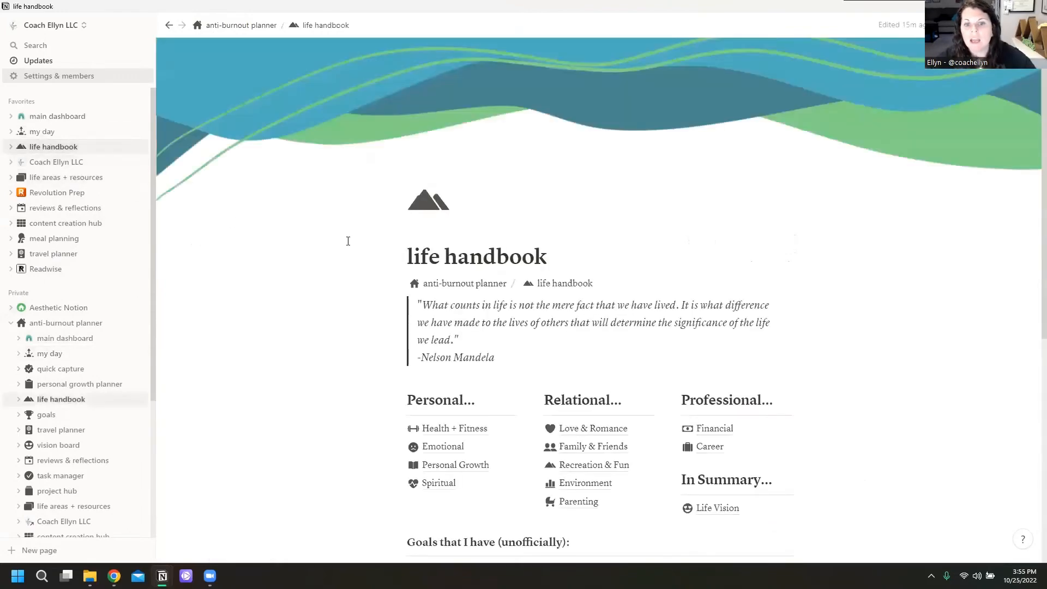
click(63, 163)
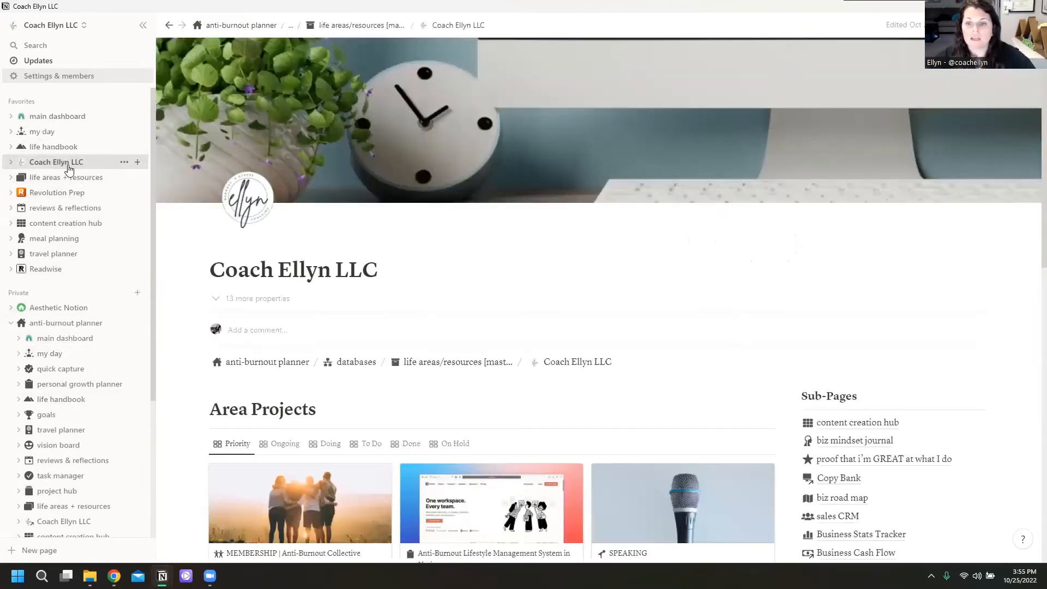
scroll(767, 358, down, 4)
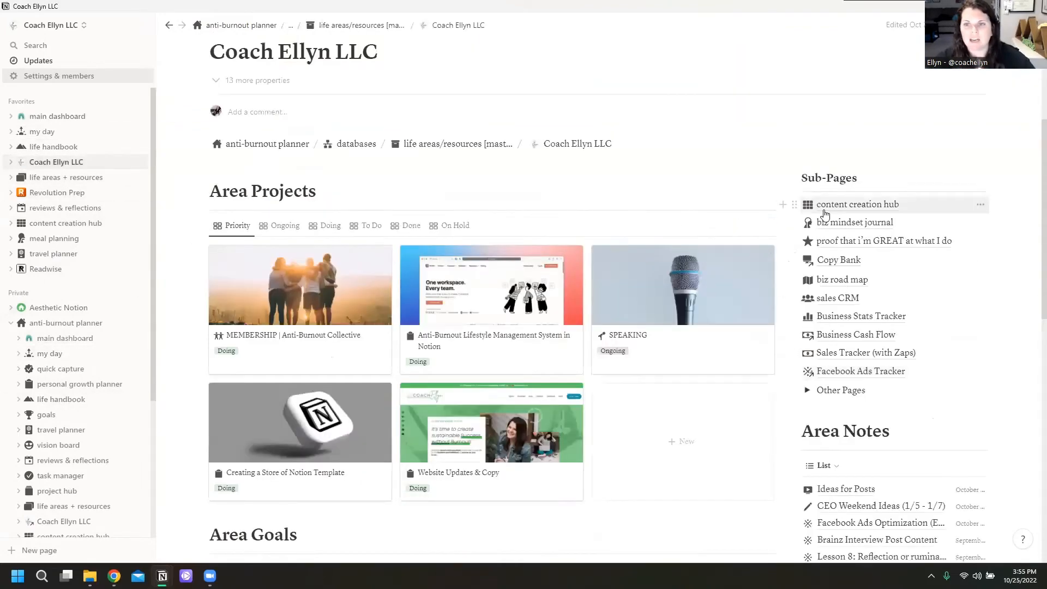
Step: Return to the Aesthetic Notion page and set it to full width
click(76, 307)
click(541, 447)
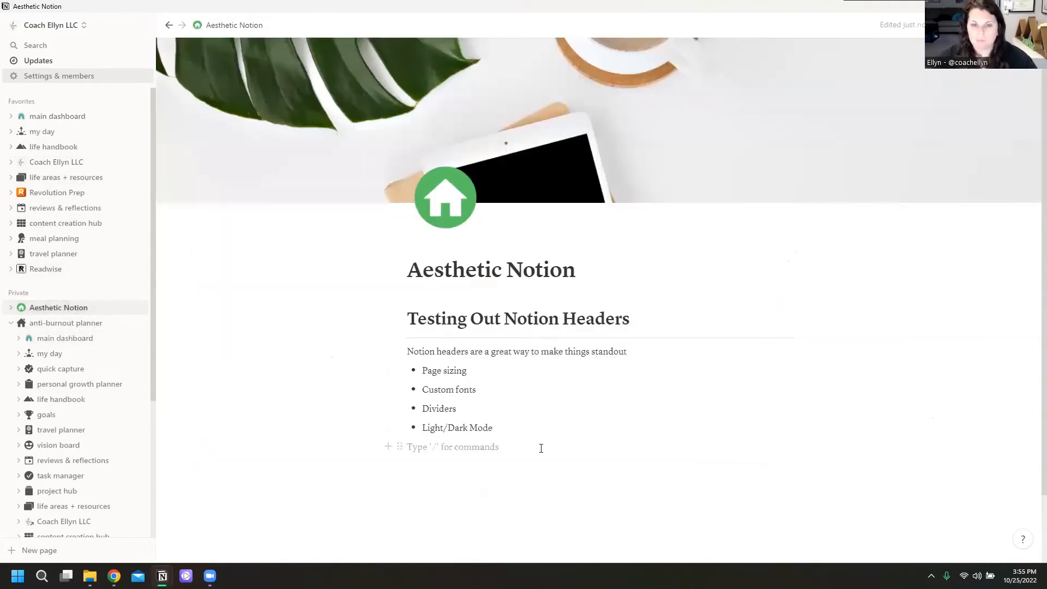
click(848, 119)
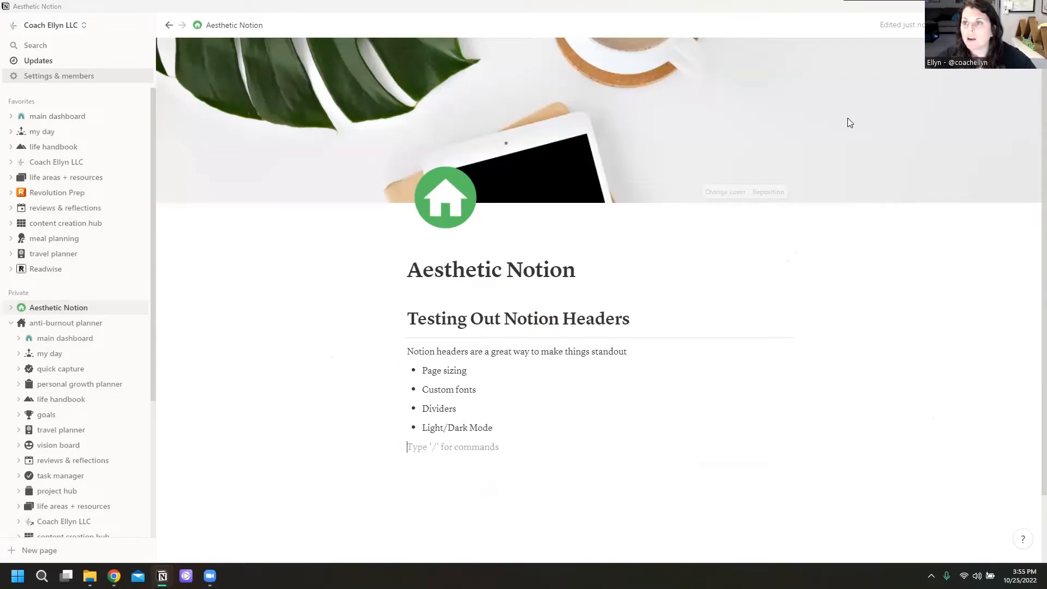
click(1025, 25)
click(1023, 118)
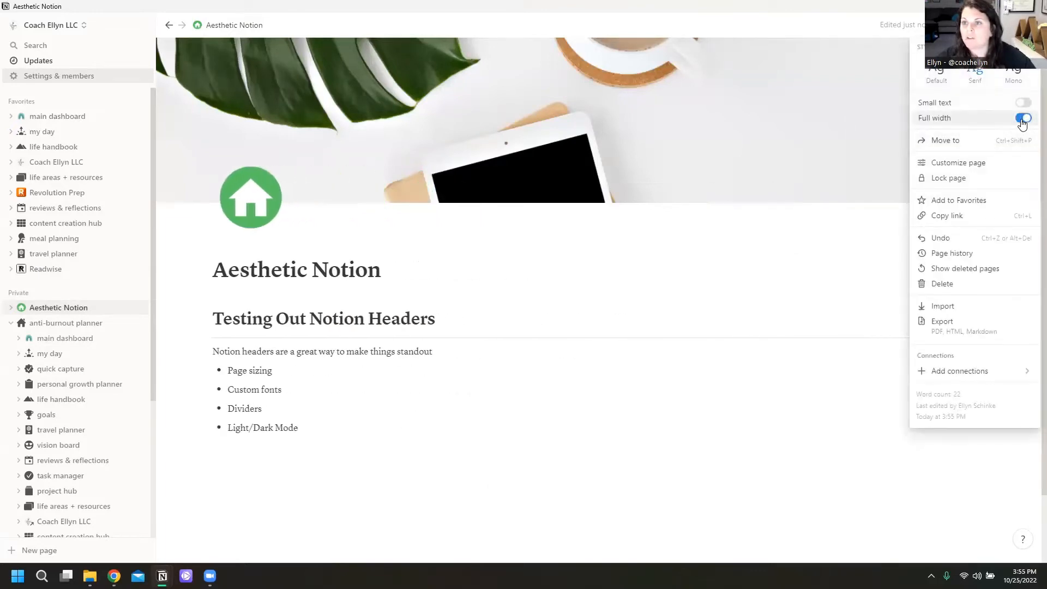
click(289, 451)
Step: Look up the available column blocks with the /4c and /columns commands on the empty line below the bulleted list
click(251, 451)
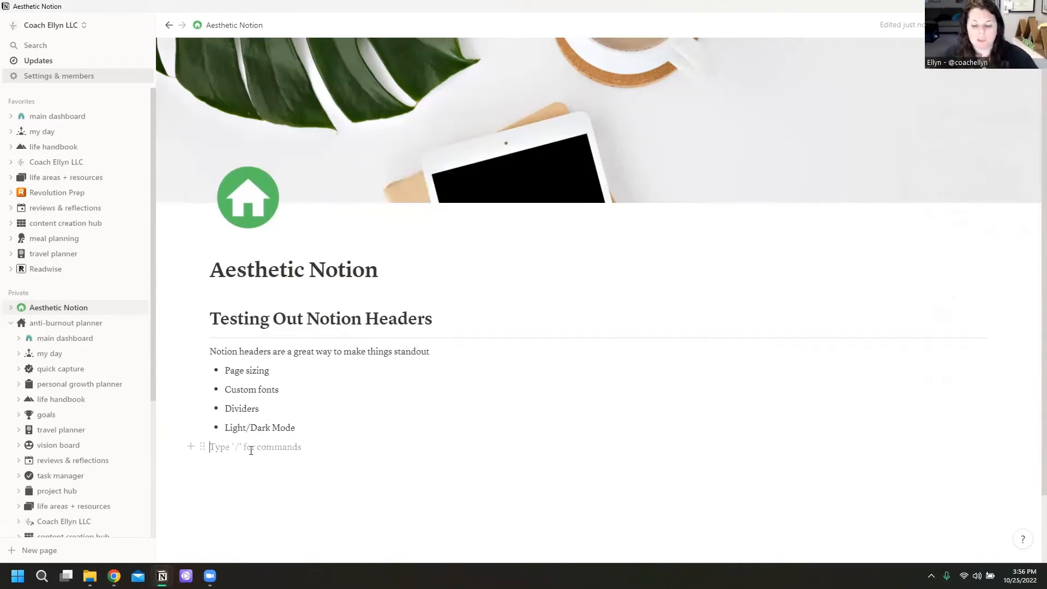
text(/4c)
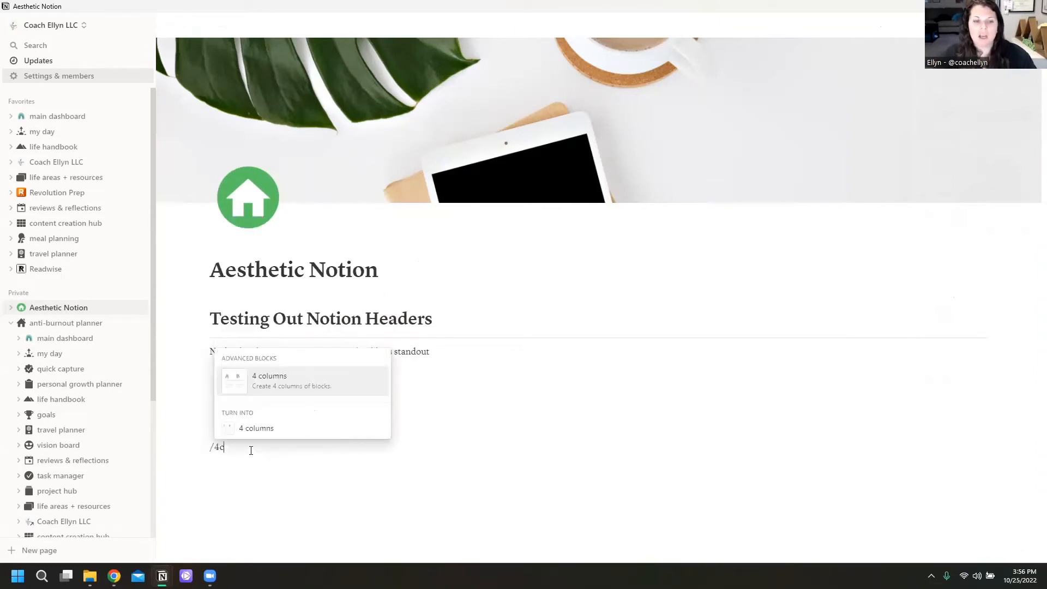
key(BackSpace)
key(BackSpace)
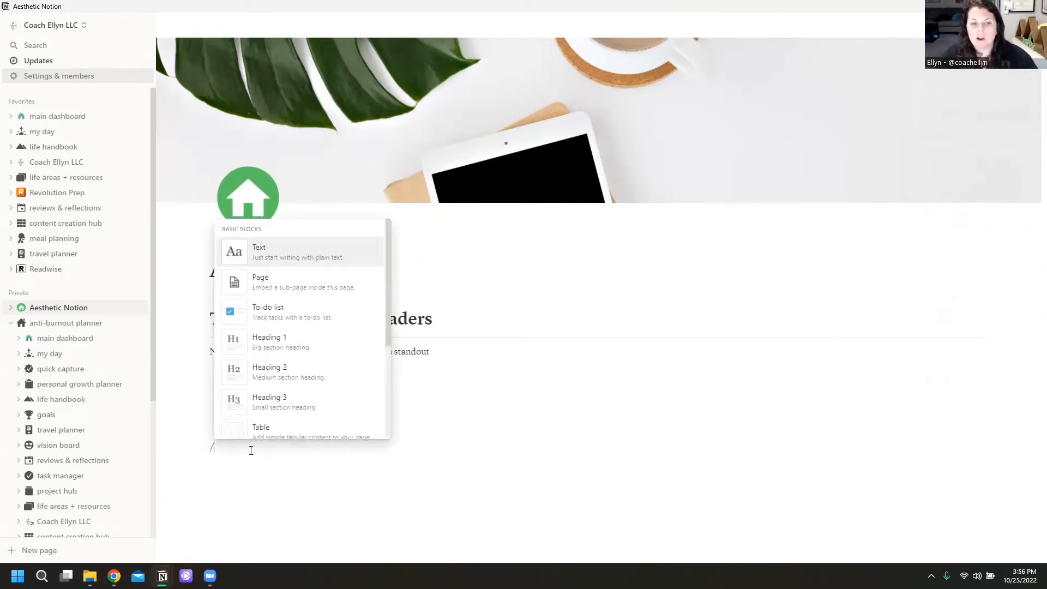
text(columns)
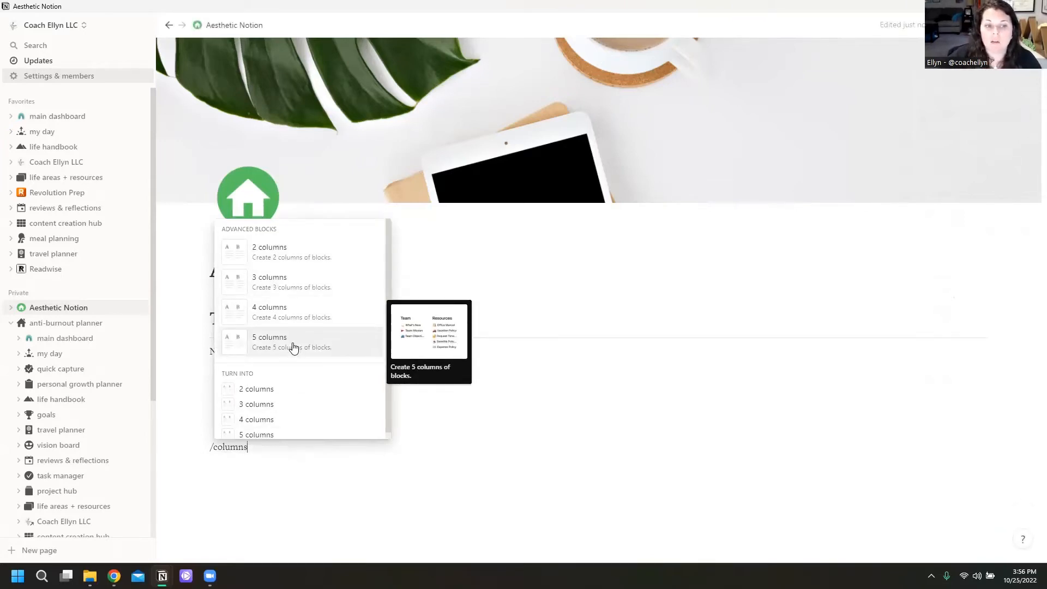
scroll(283, 371, down, 1)
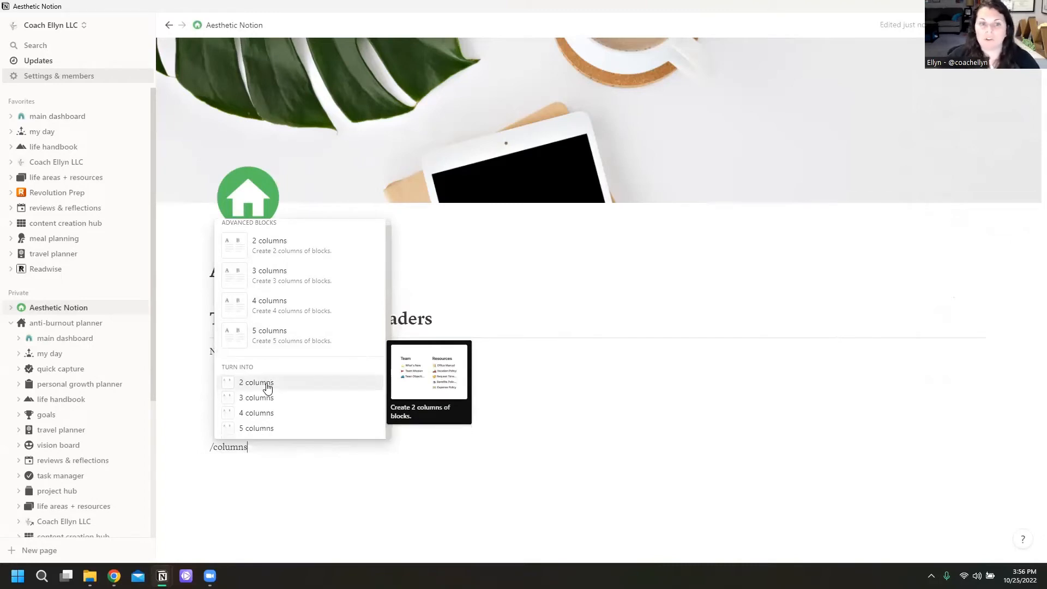
Step: Replace the command text with the 2-column and 3-column shortcuts in turn, and insert a 3 columns block below the list
double_click(234, 449)
text(2)
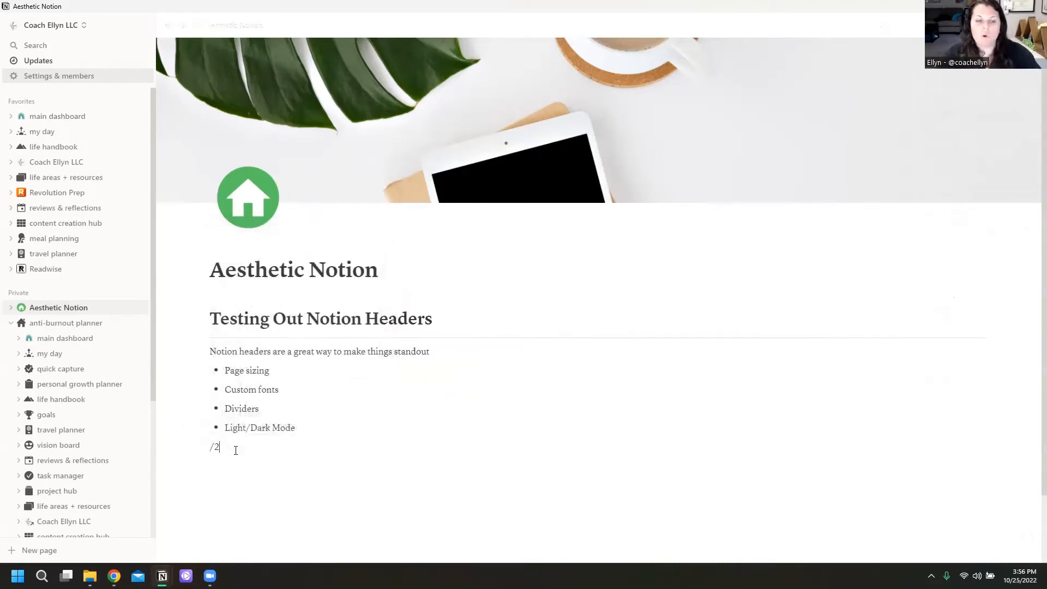
text(col)
double_click(225, 449)
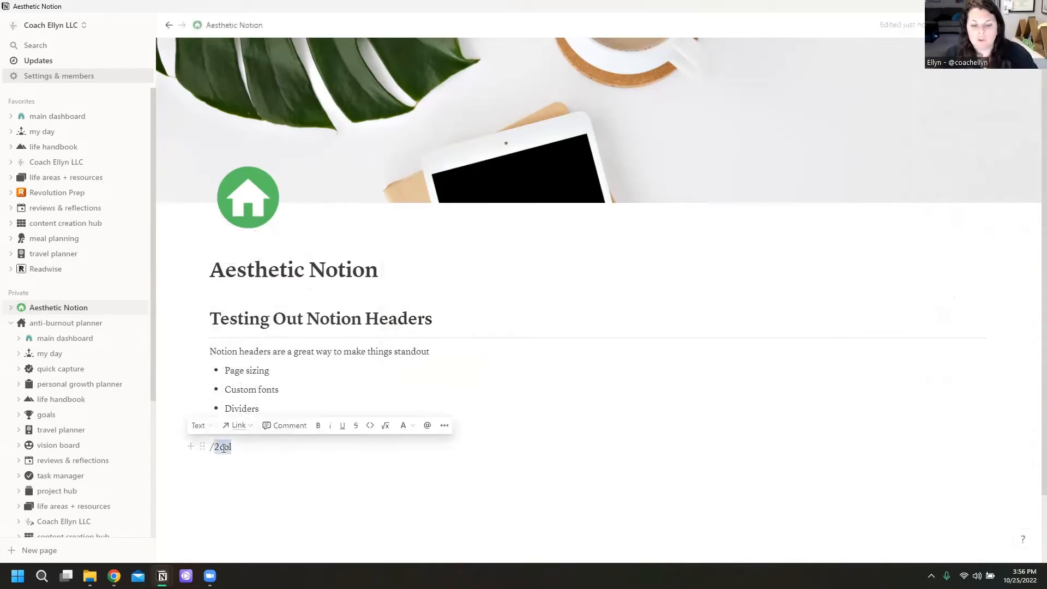
text(/2c)
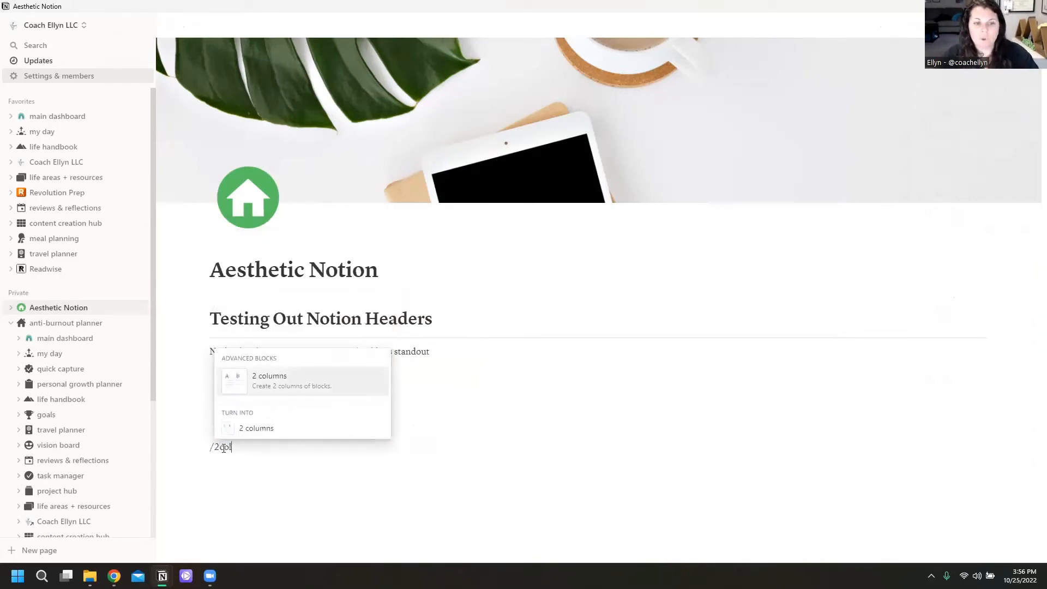
double_click(223, 448)
text(/3c)
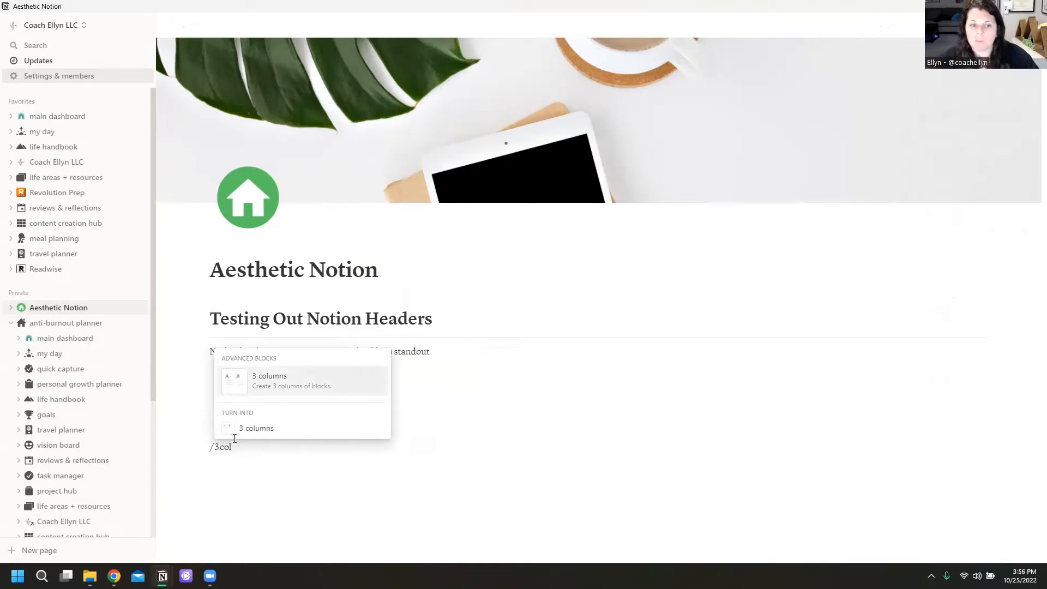
click(307, 386)
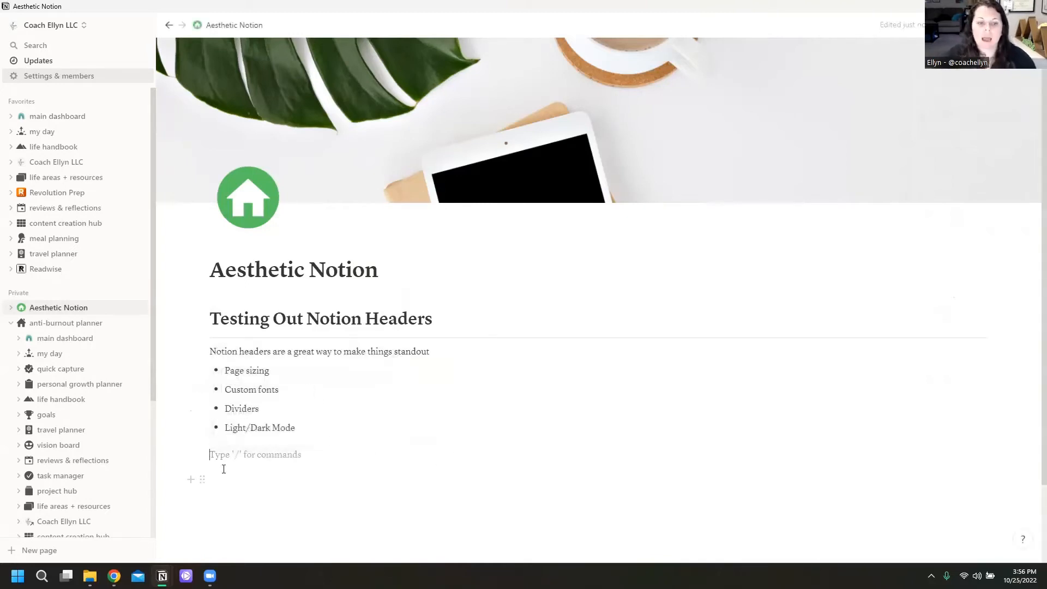
Step: Enter the text test in each of the three columns
text(test)
click(524, 455)
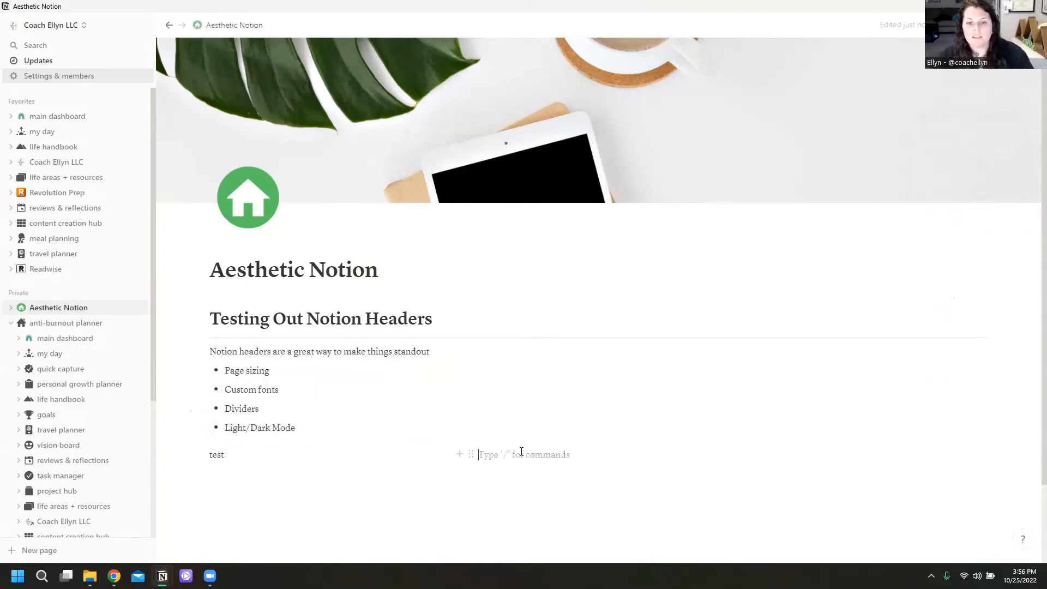
text(testtest)
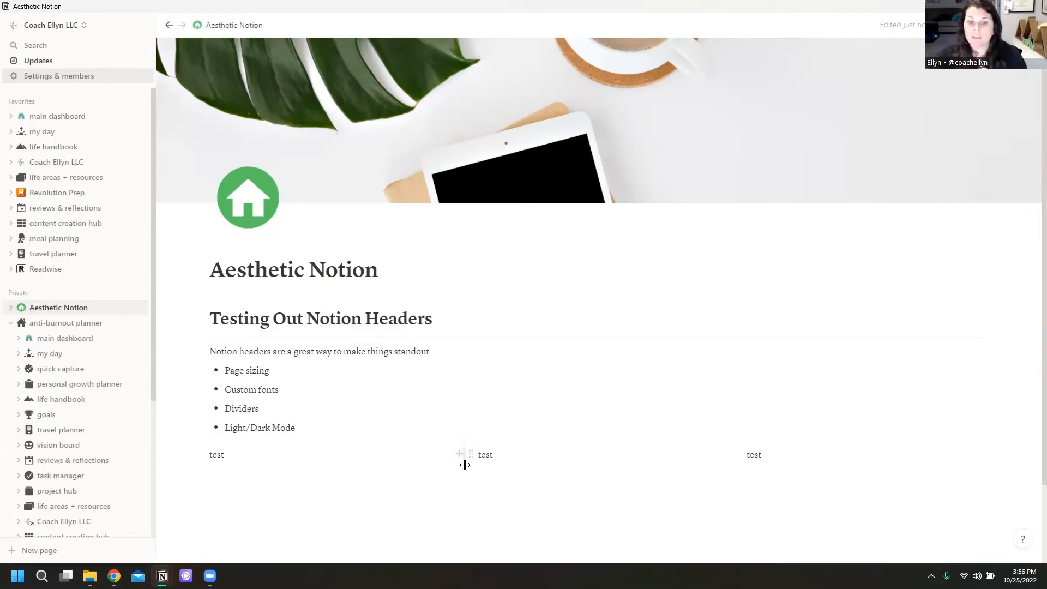
Step: Turn the test text in the first column into a Heading 1
click(200, 453)
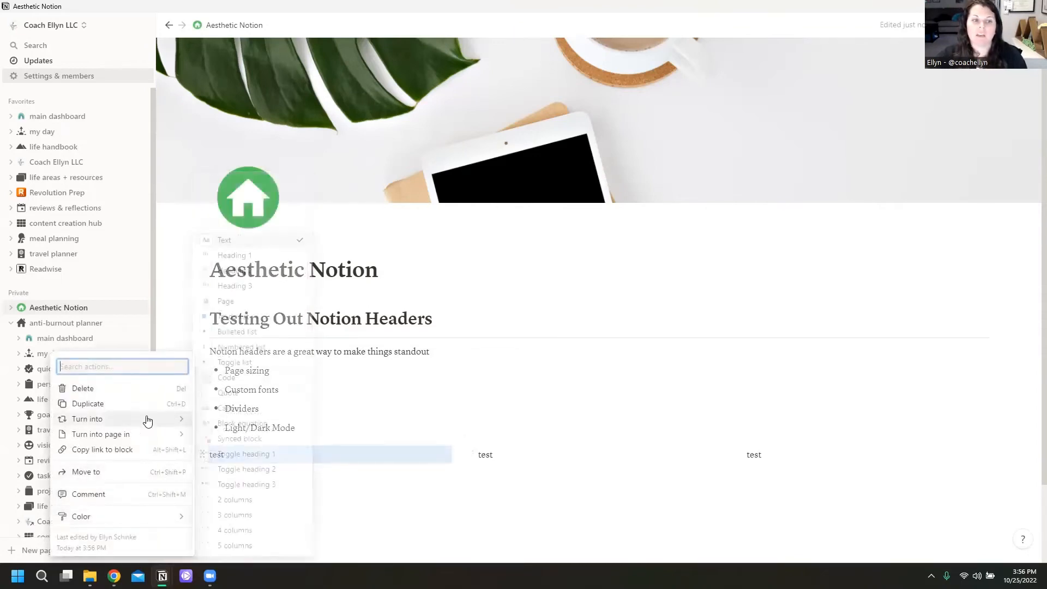
mouse_move(145, 419)
click(248, 256)
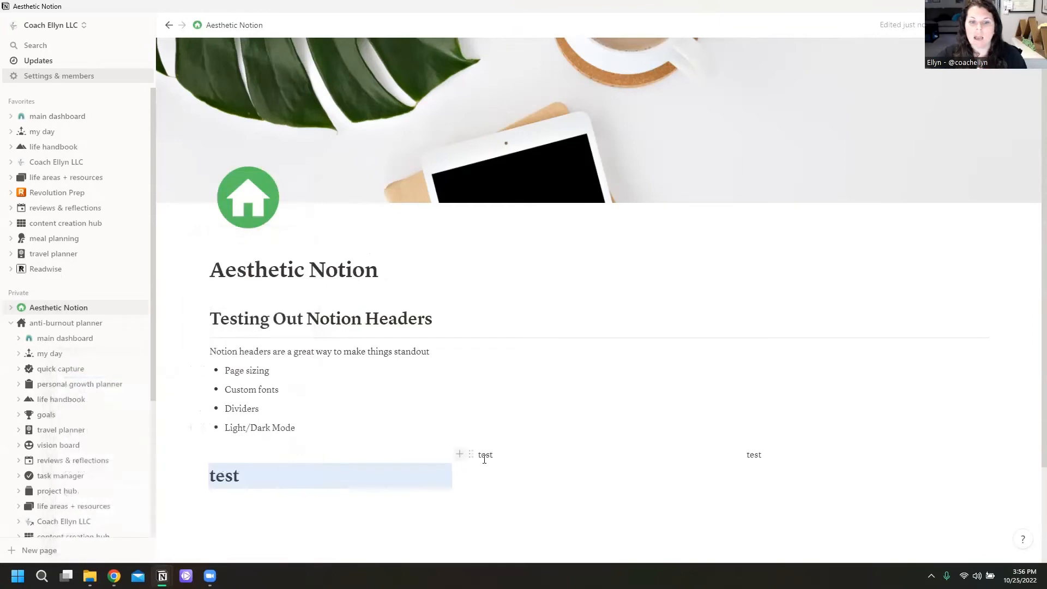
Step: Turn the test text in the second column into a Heading 1
click(471, 455)
mouse_move(403, 420)
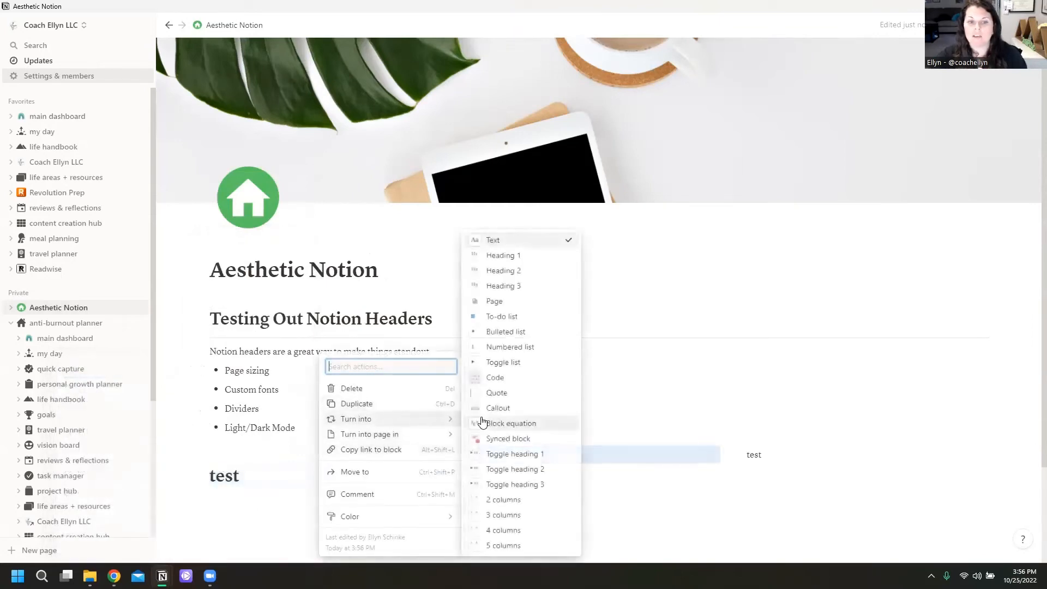
click(531, 256)
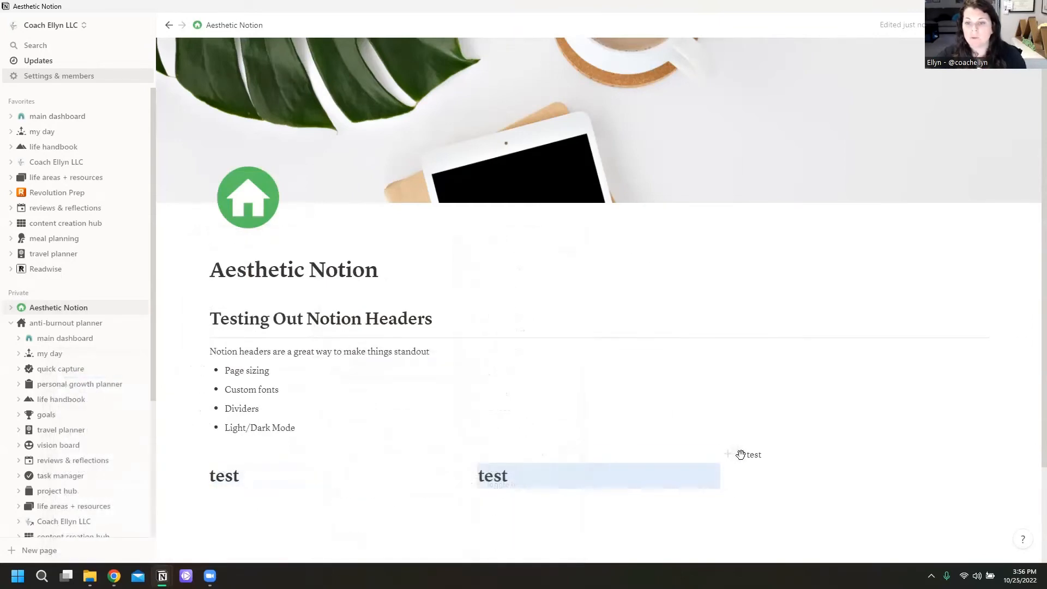
click(740, 456)
mouse_move(671, 419)
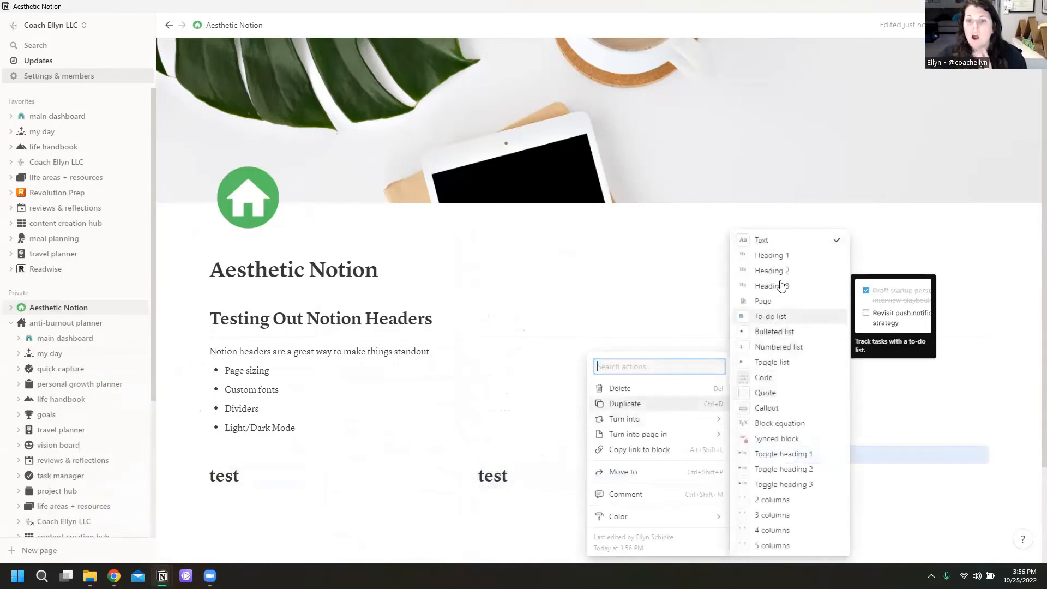
click(780, 261)
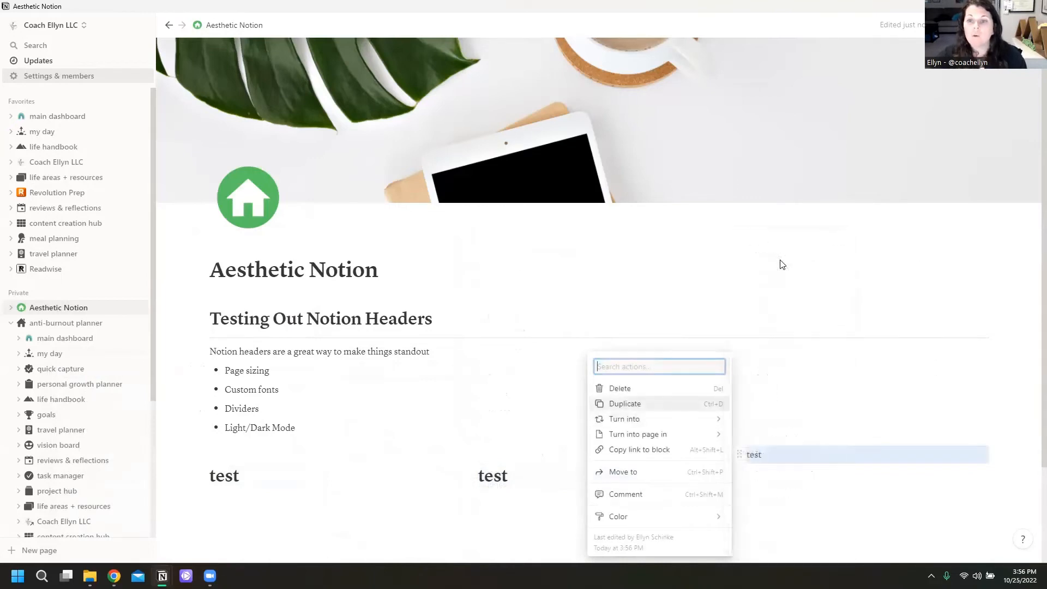
click(740, 456)
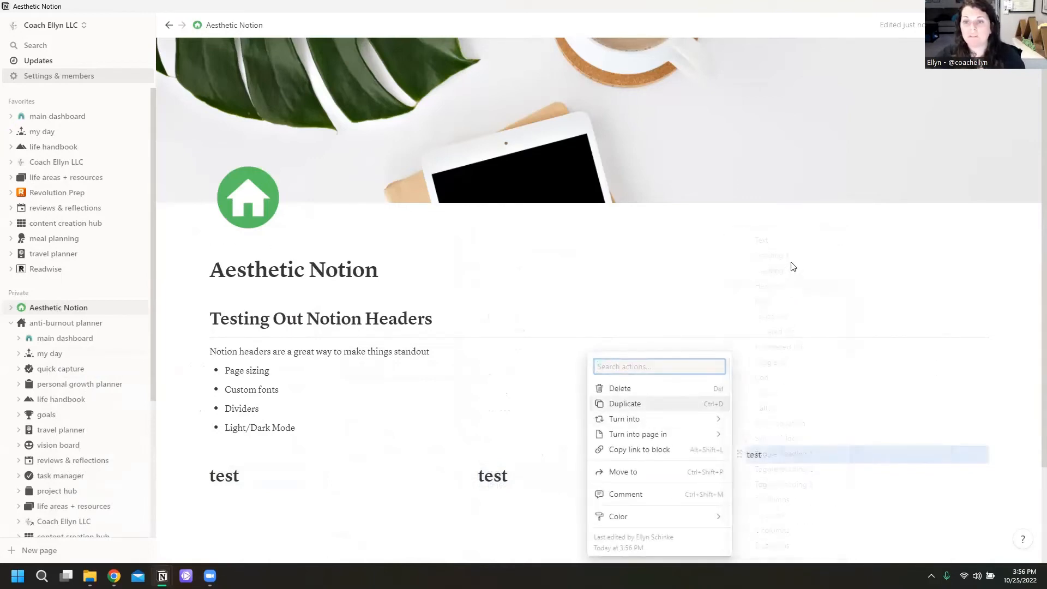
mouse_move(715, 419)
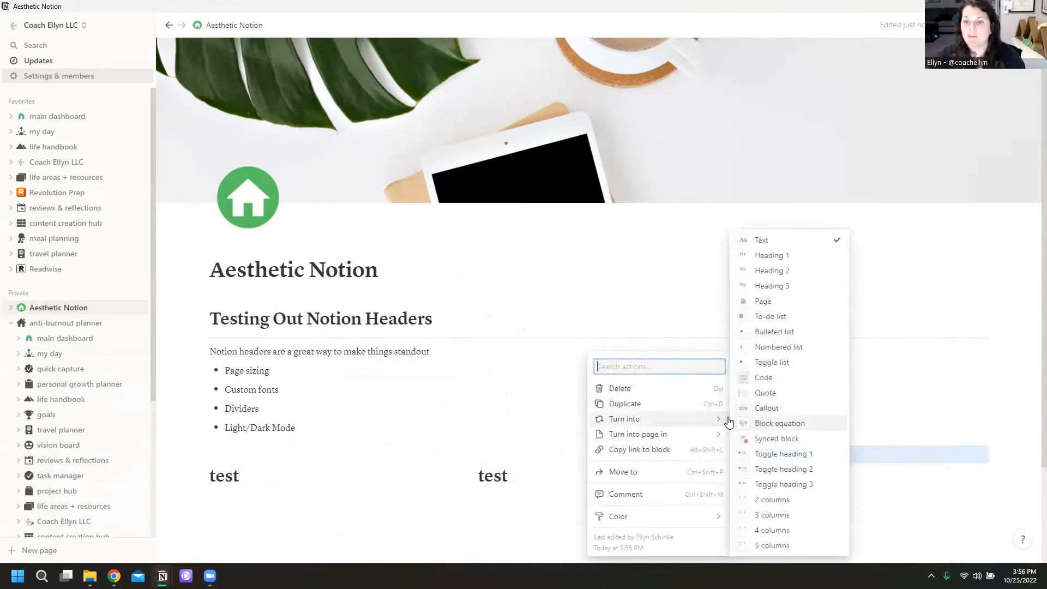
click(784, 270)
Step: Turn the test text in the third column into a Heading 1
click(740, 468)
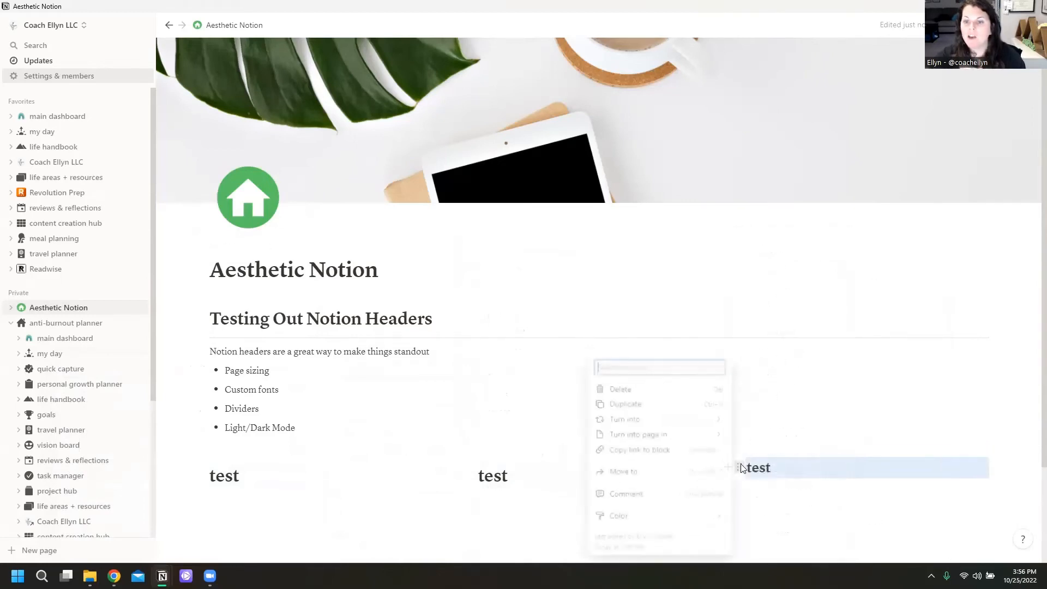
mouse_move(710, 419)
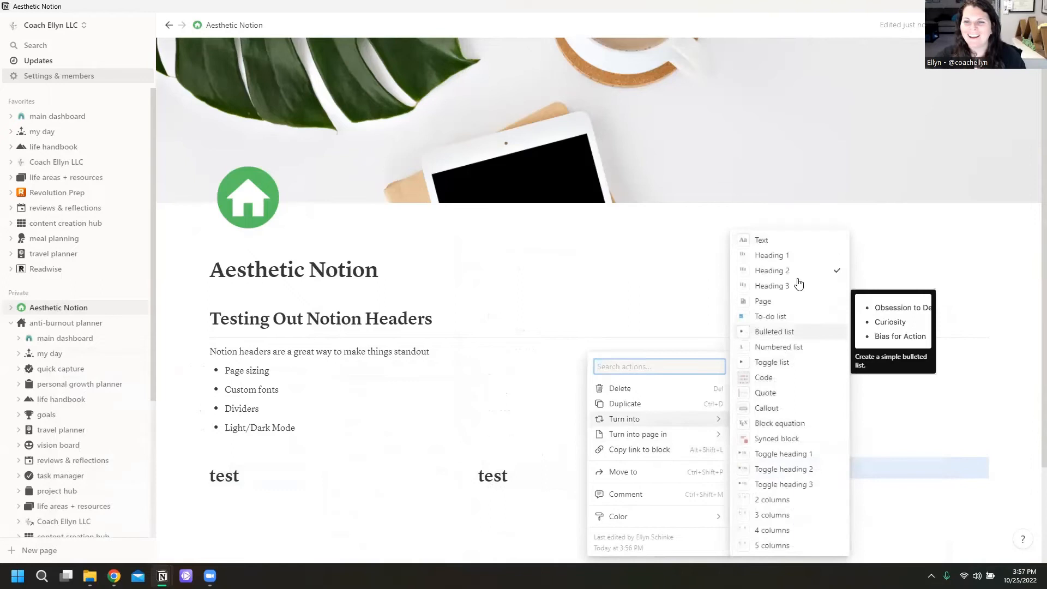
click(783, 256)
Step: Add a divider under the test heading in each of the three columns
scroll(769, 349, down, 2)
click(784, 370)
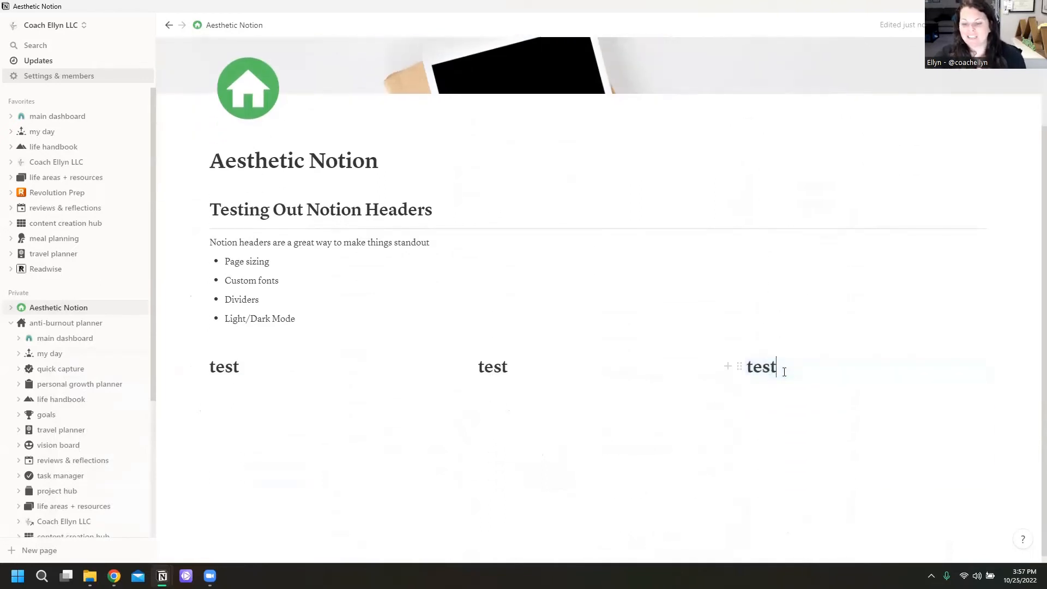
key(Return)
text(---)
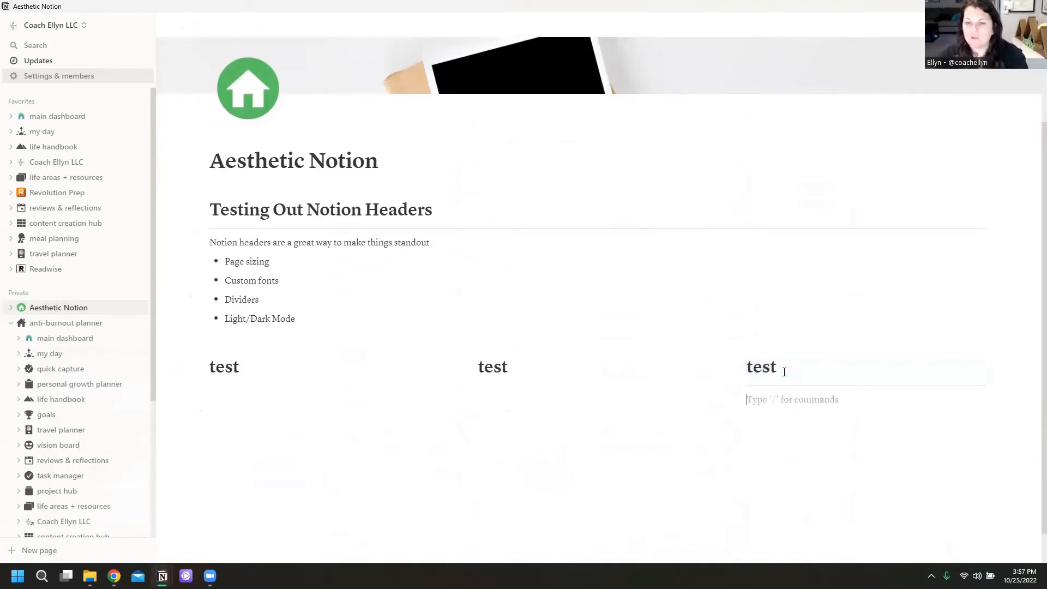
click(542, 388)
text(---)
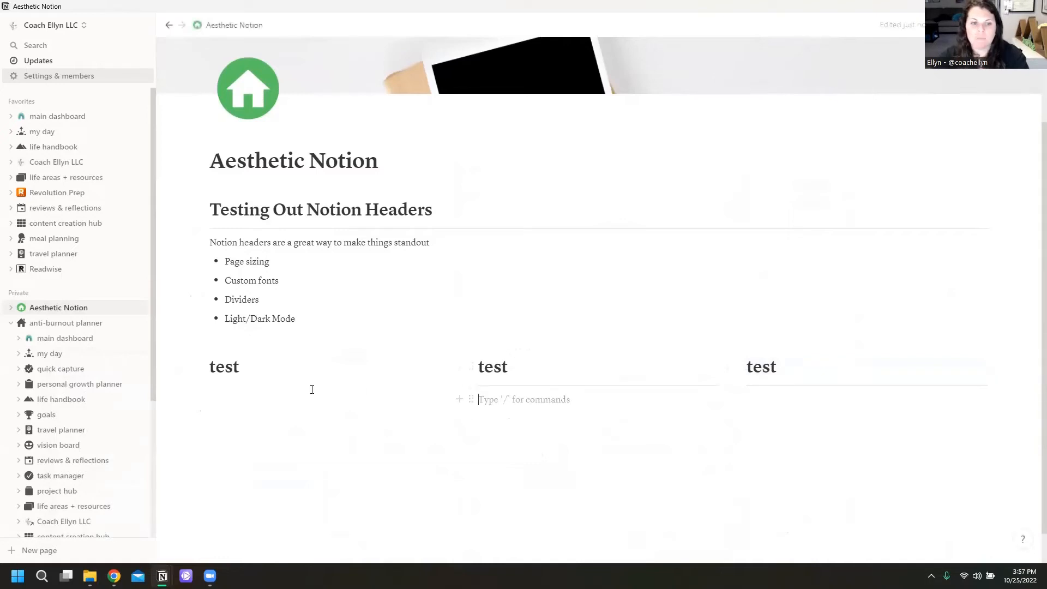
click(311, 389)
text(---)
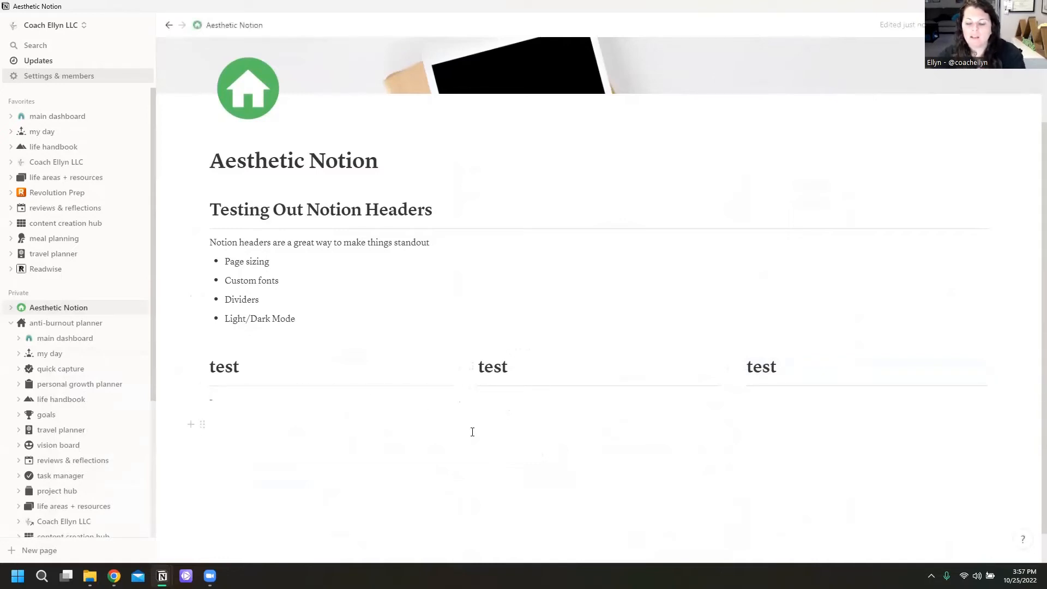
click(571, 459)
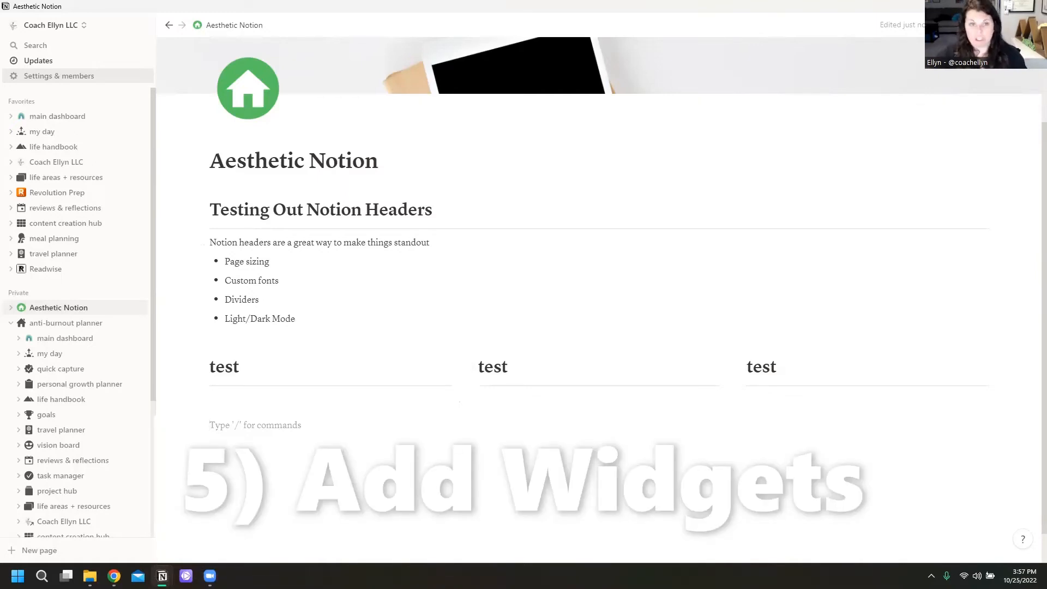
Step: Open the main dashboard page and look over its calendar, weather, life progress and quote widgets
click(76, 116)
scroll(484, 290, down, 2)
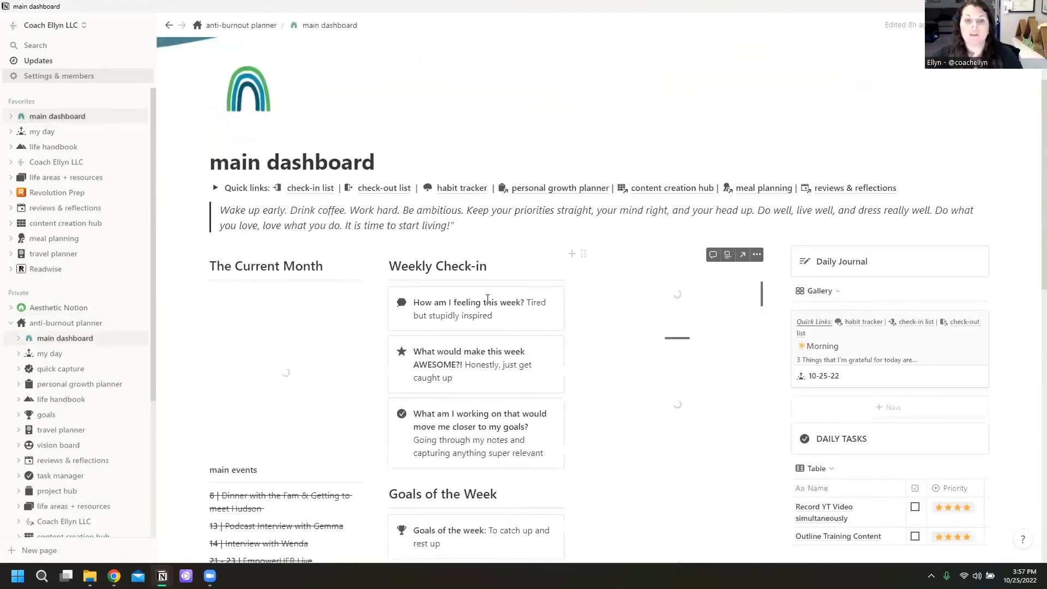
scroll(655, 246, down, 2)
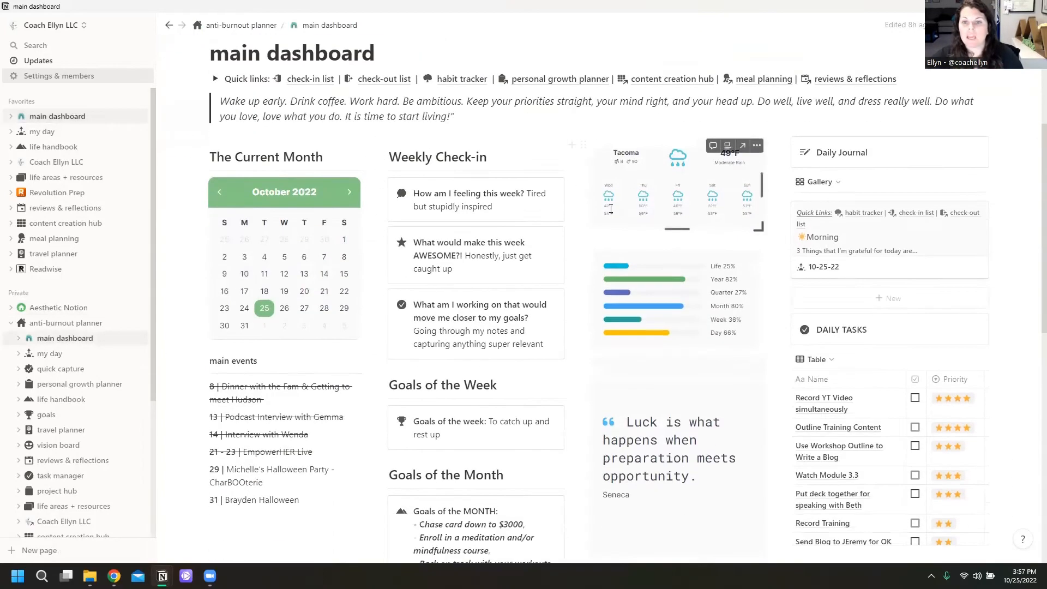
scroll(733, 223, down, 2)
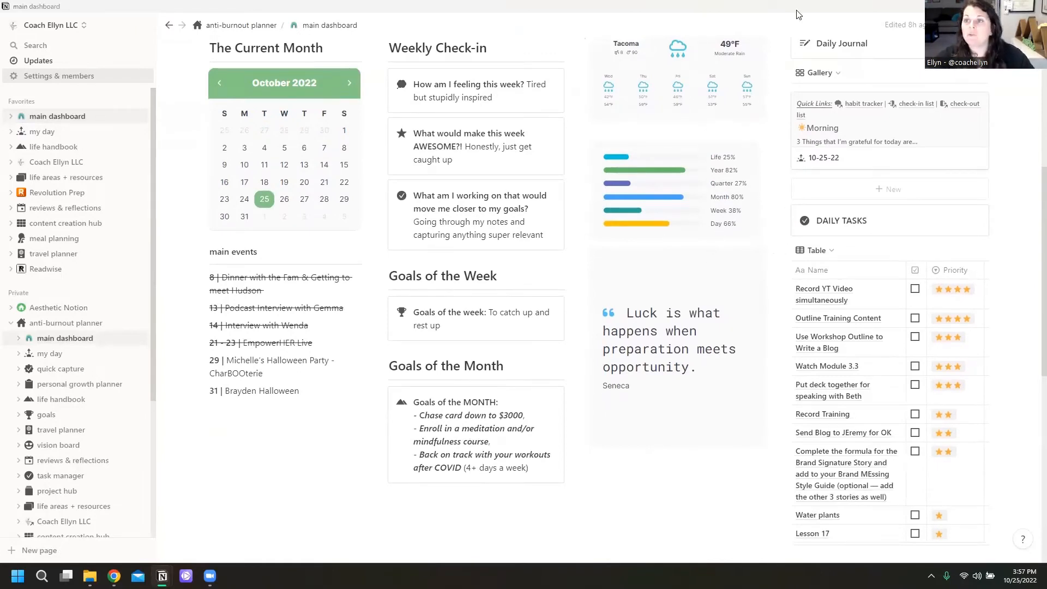
Step: Switch to Chrome and open the WidgetBox site, widgetbox.app, in a new tab
key(alt+Tab)
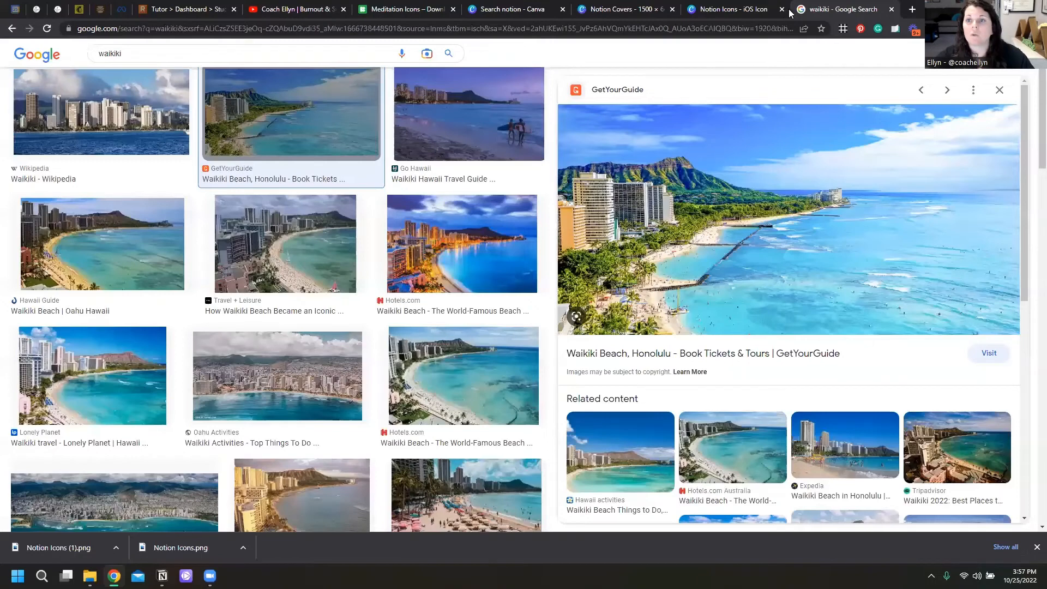
click(909, 10)
text(widgetb)
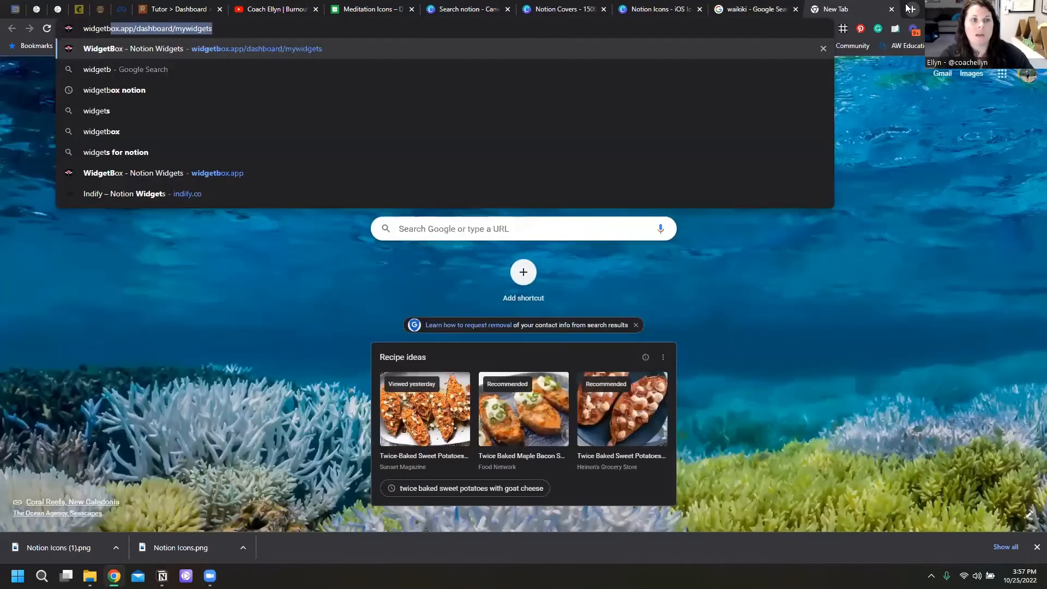
key(Down)
key(Down)
key(Down)
key(Down)
key(Down)
key(Down)
key(Down)
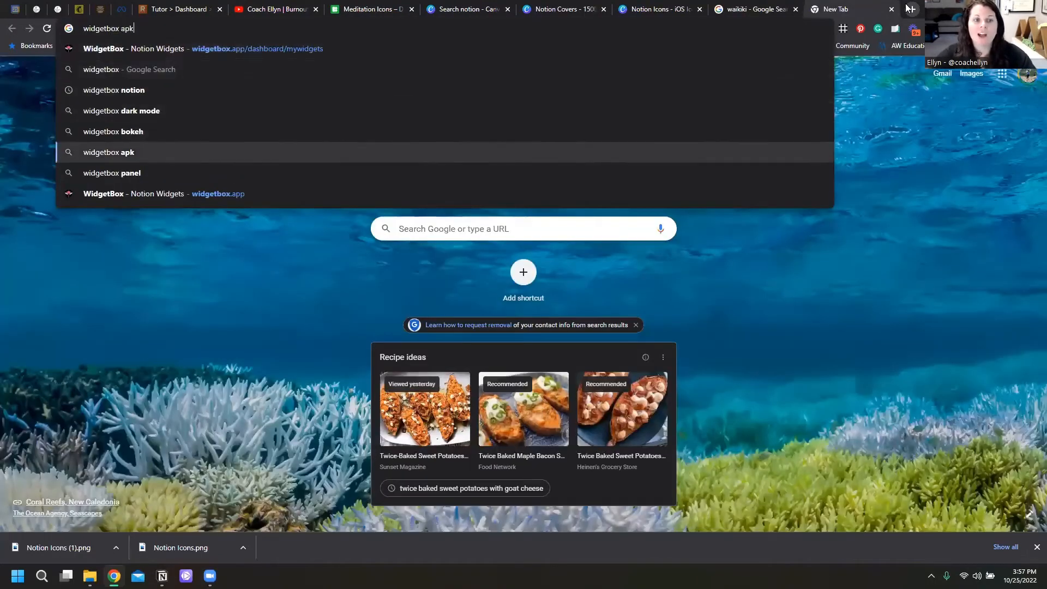
key(Return)
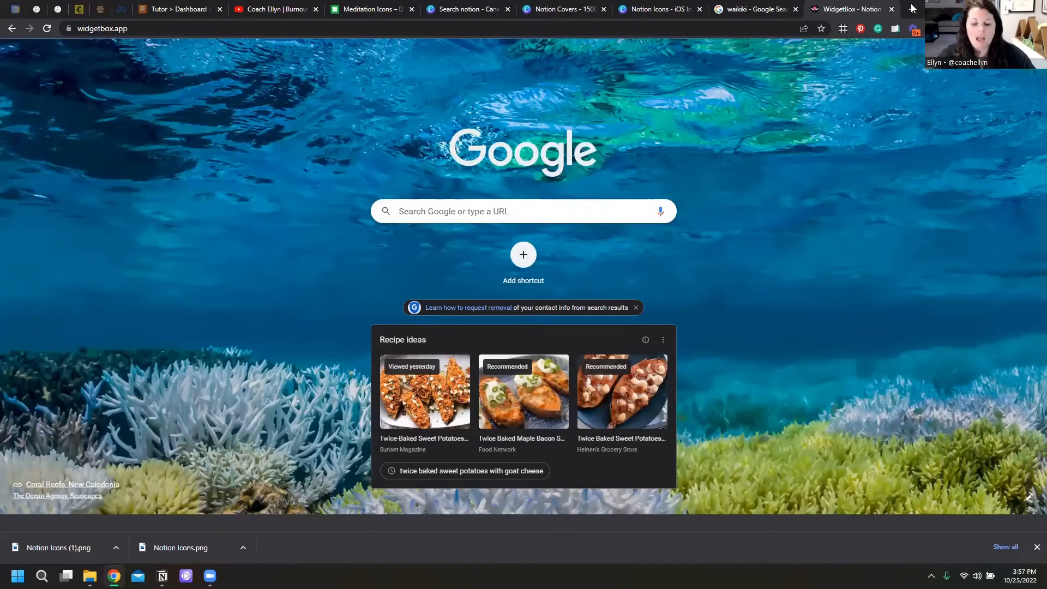
Step: Open the Indify site, indify.co, in another new tab and view it alongside the WidgetBox dashboard
click(912, 8)
text(indify)
key(Return)
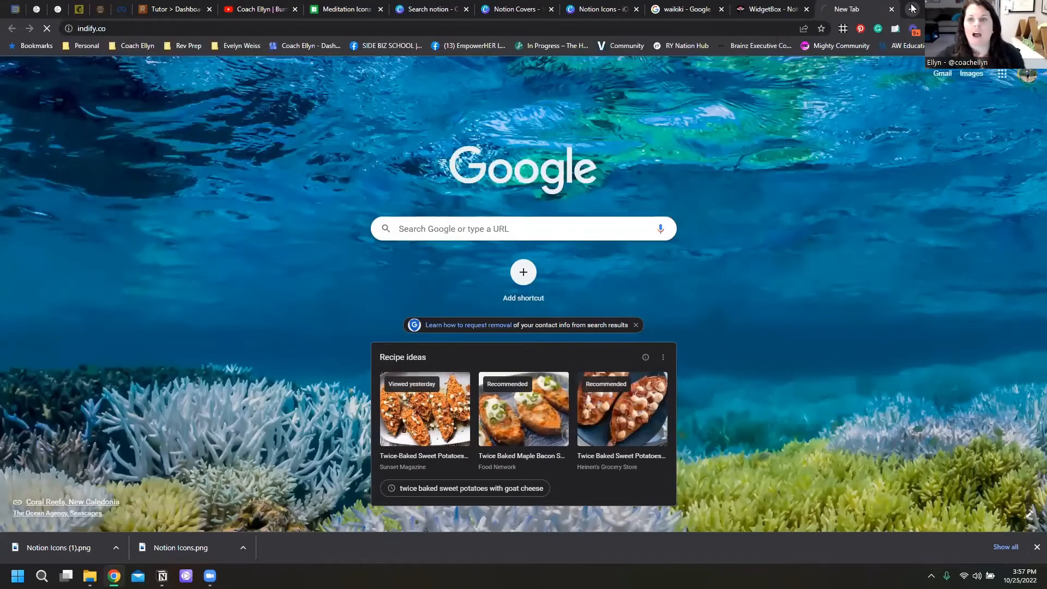
click(784, 7)
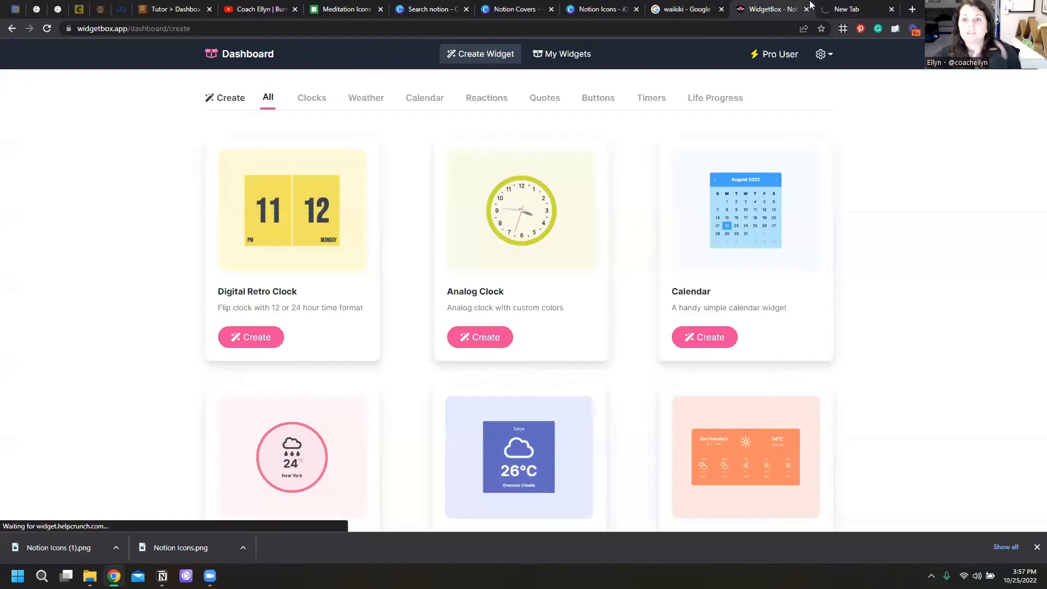
click(840, 6)
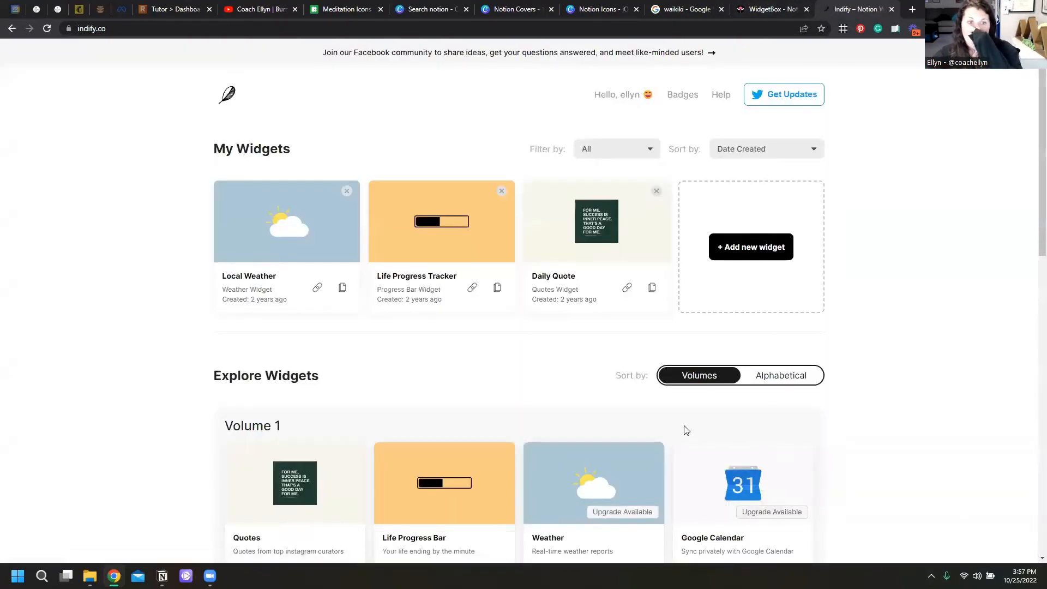
Step: Return to the main dashboard in Notion and review the widgets embedded in its columns
click(769, 9)
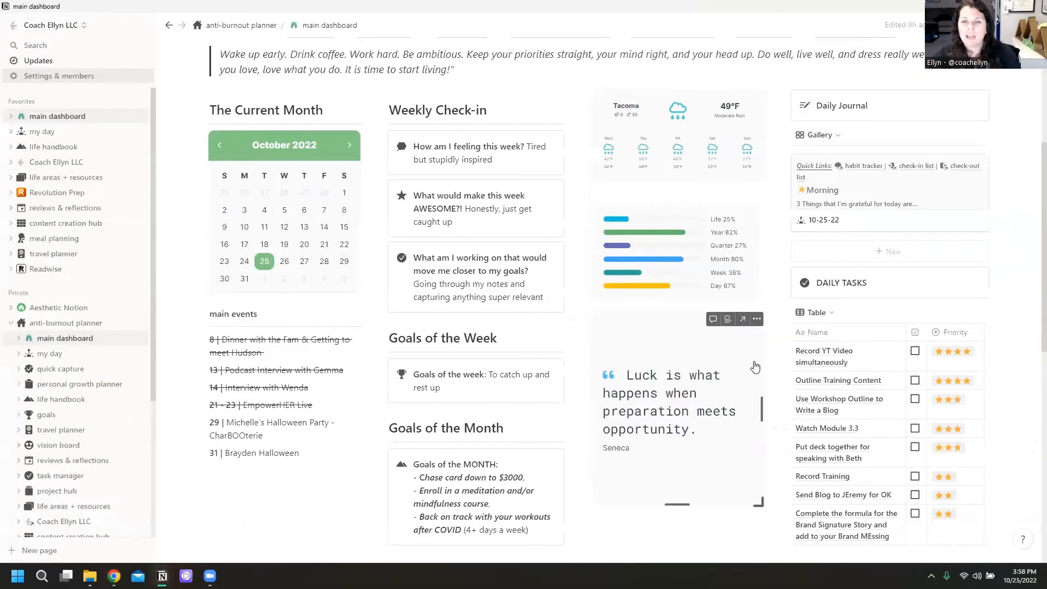
scroll(756, 367, up, 5)
scroll(731, 301, down, 3)
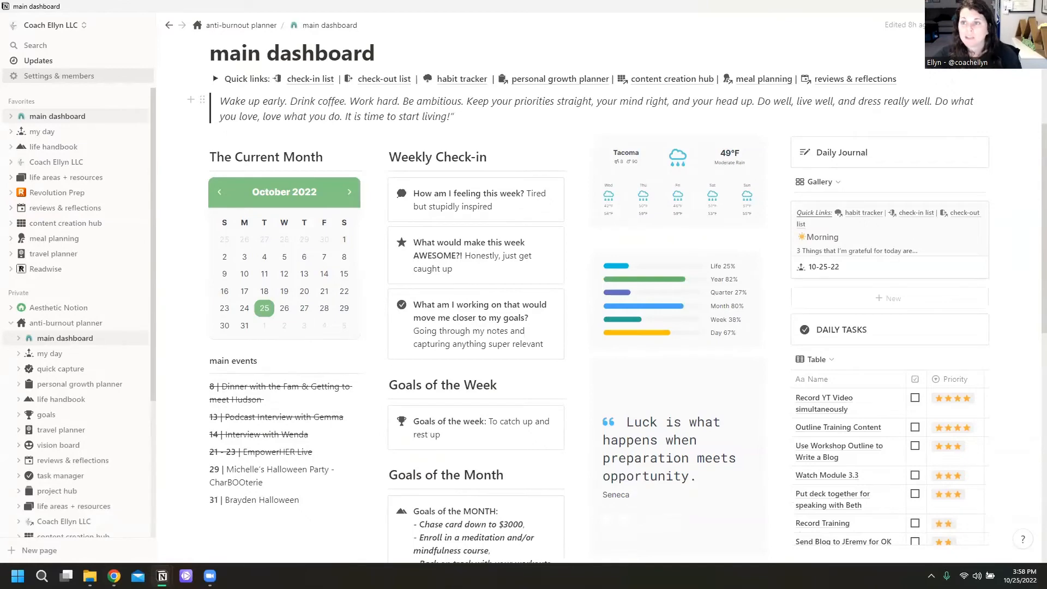
Step: Switch to Chrome and compare the widget types offered by WidgetBox and Indify
key(alt+Tab)
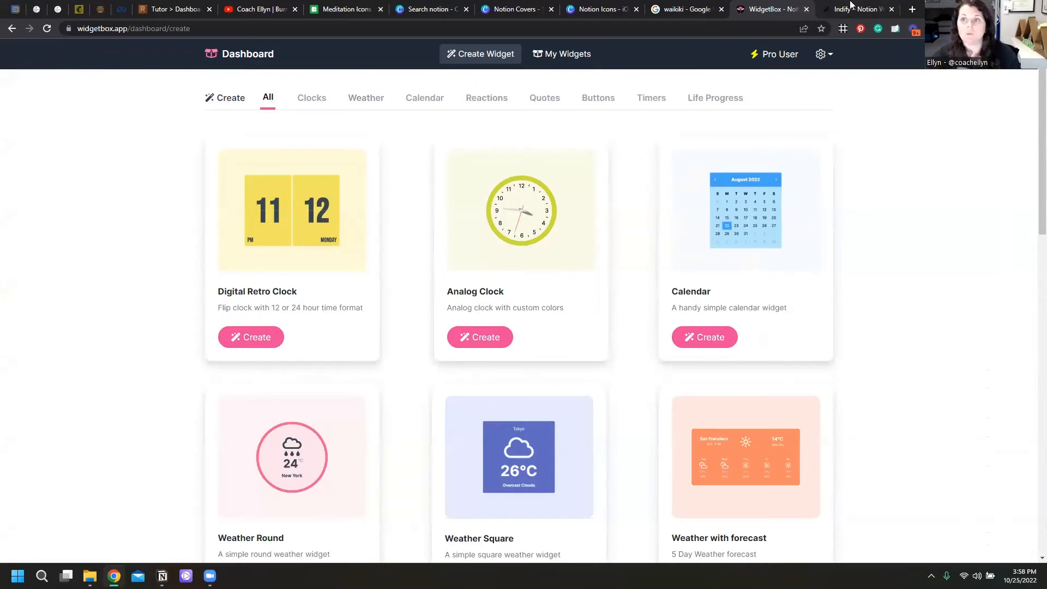
click(851, 5)
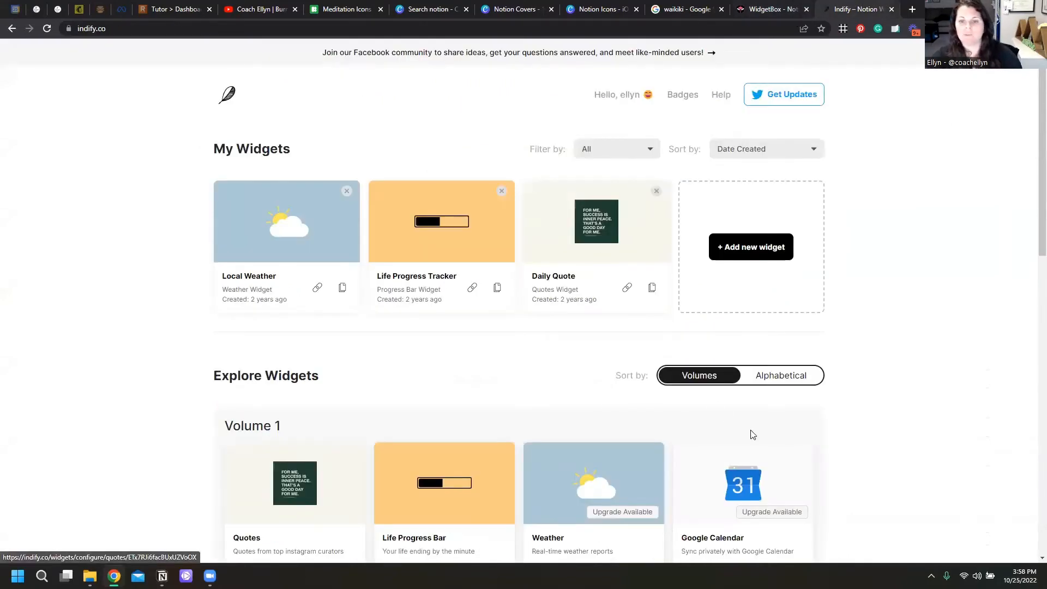
scroll(751, 435, down, 2)
mouse_move(722, 330)
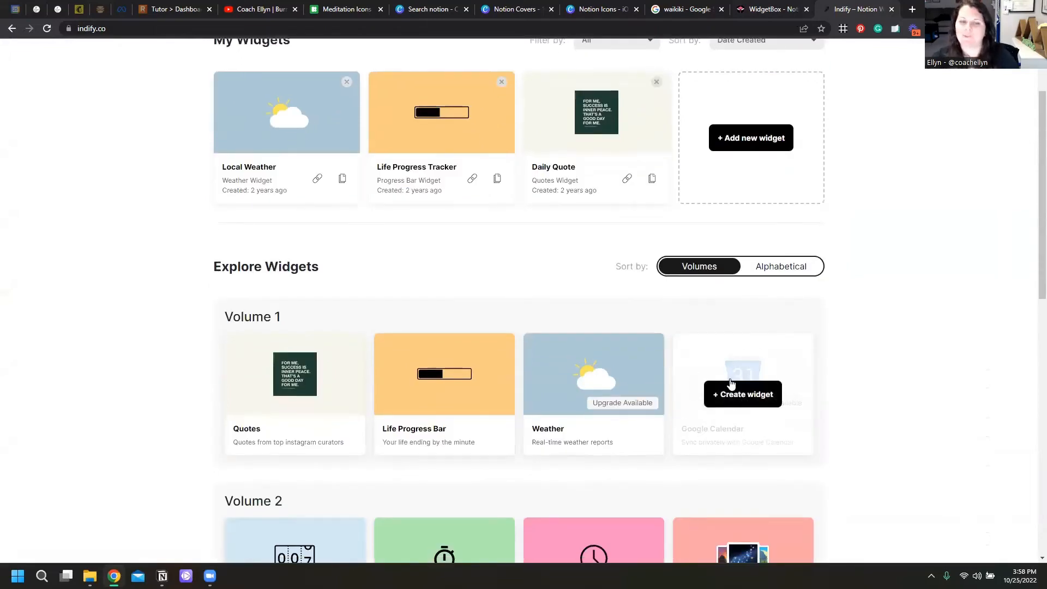
scroll(621, 397, up, 2)
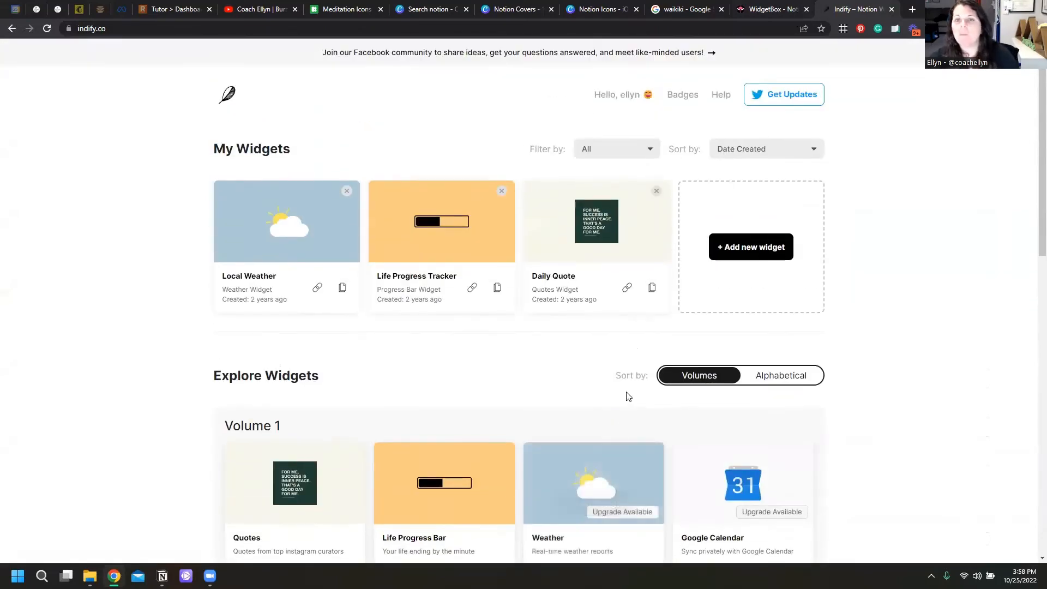
click(787, 8)
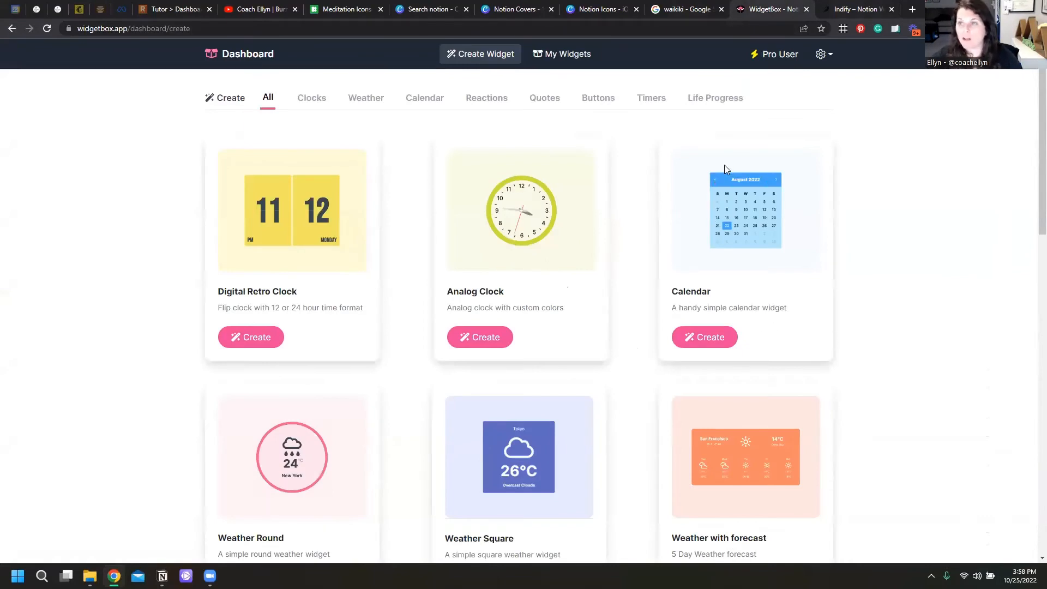
click(868, 5)
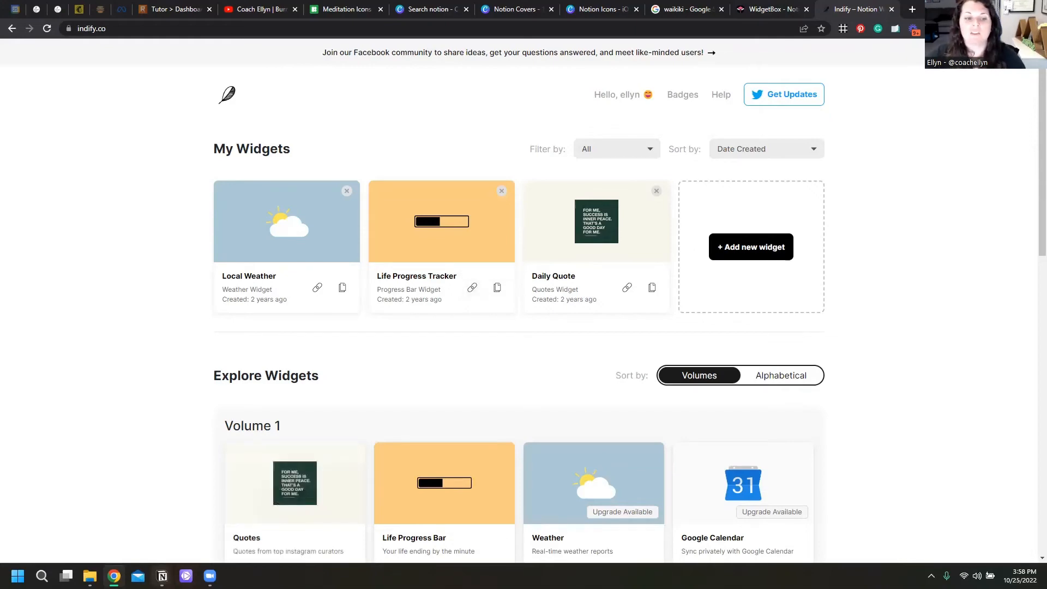
Step: Switch back to Notion and check off the Record YT Video simultaneously task in the main dashboard's daily tasks table
mouse_move(162, 576)
click(197, 533)
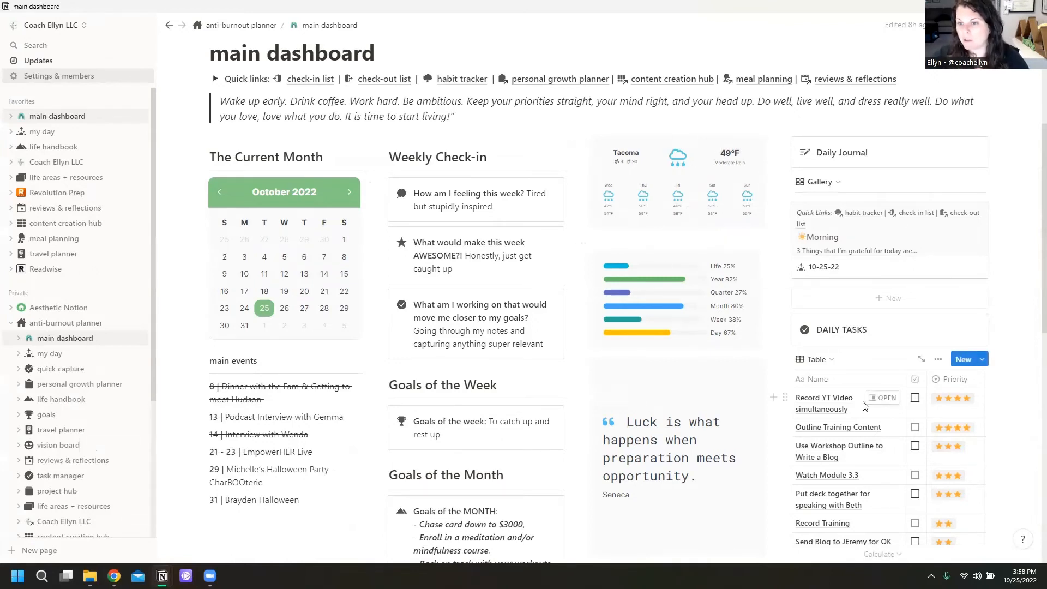
click(914, 399)
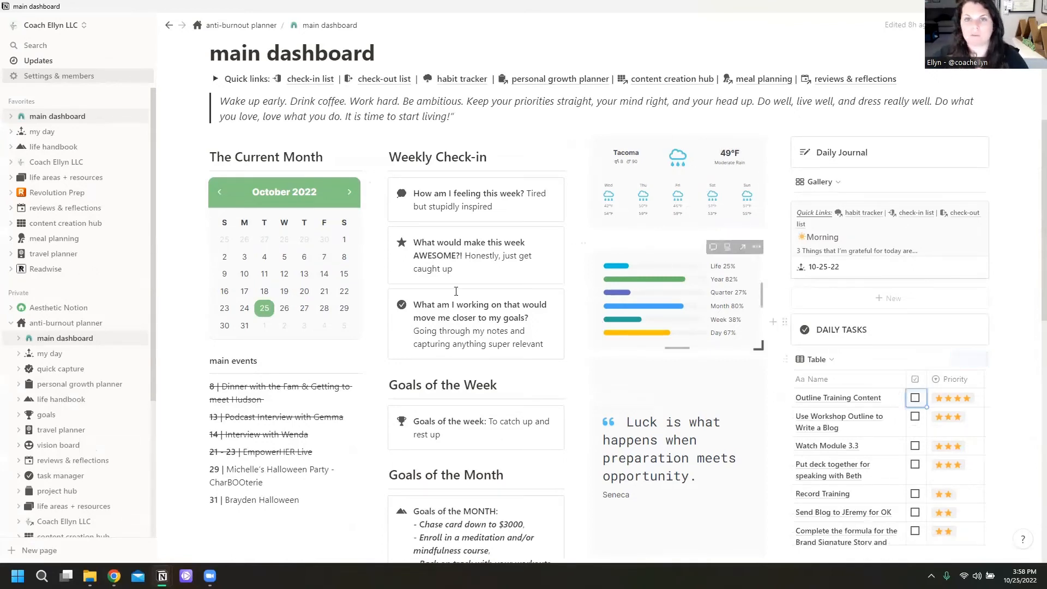
scroll(624, 406, up, 4)
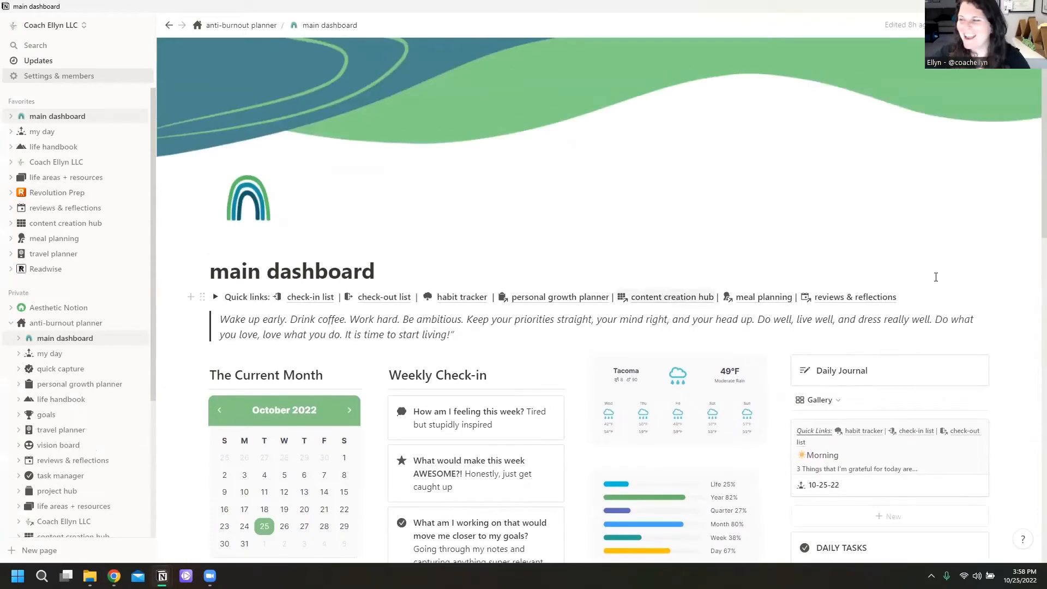
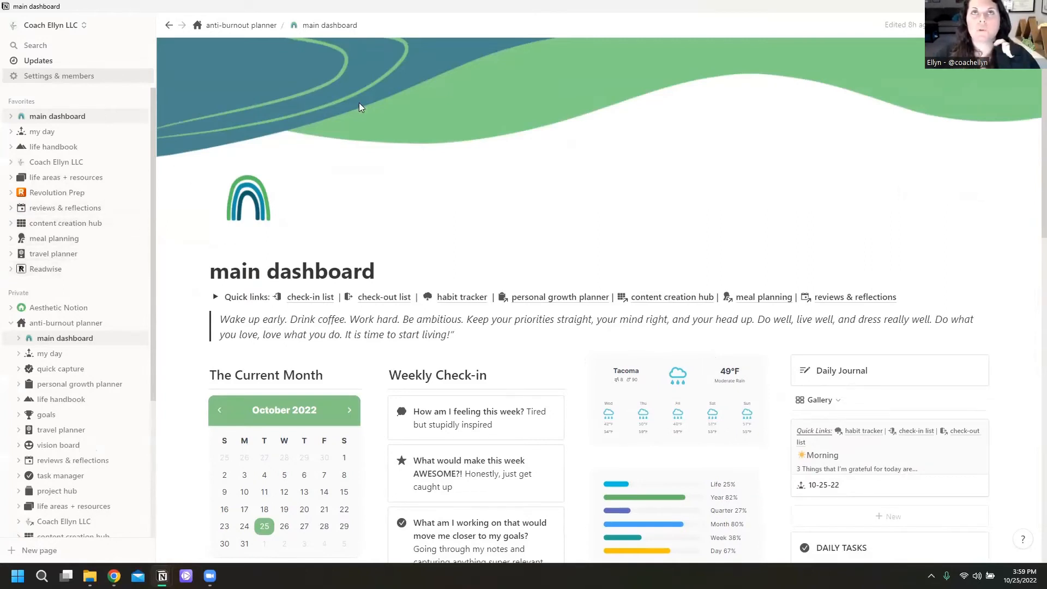
Step: Look over the my day and life handbook pages, checking the navigation links below each page title
click(49, 132)
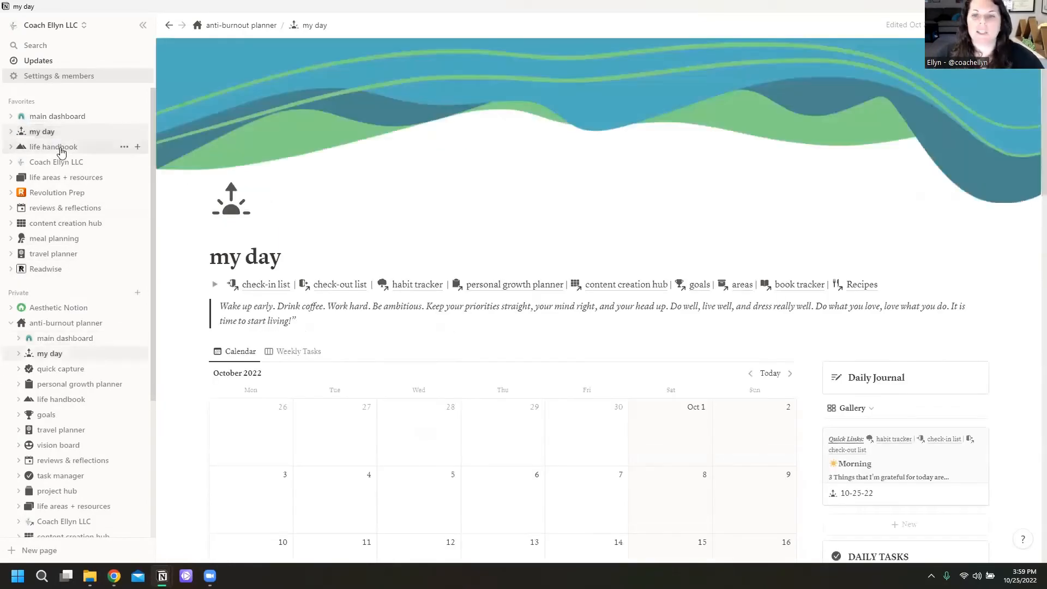
click(61, 148)
scroll(458, 186, down, 3)
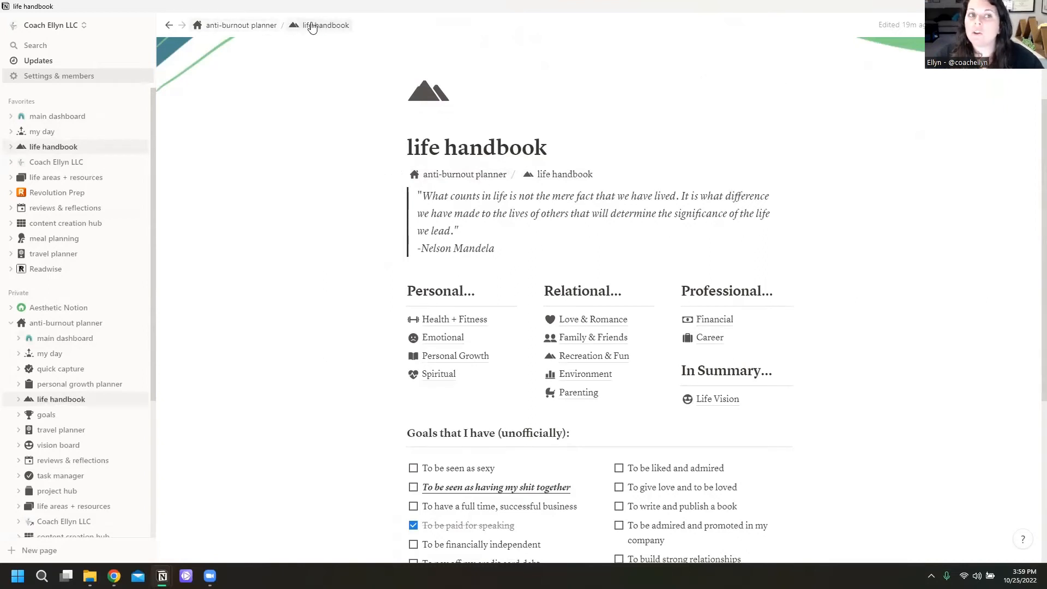
scroll(499, 197, up, 2)
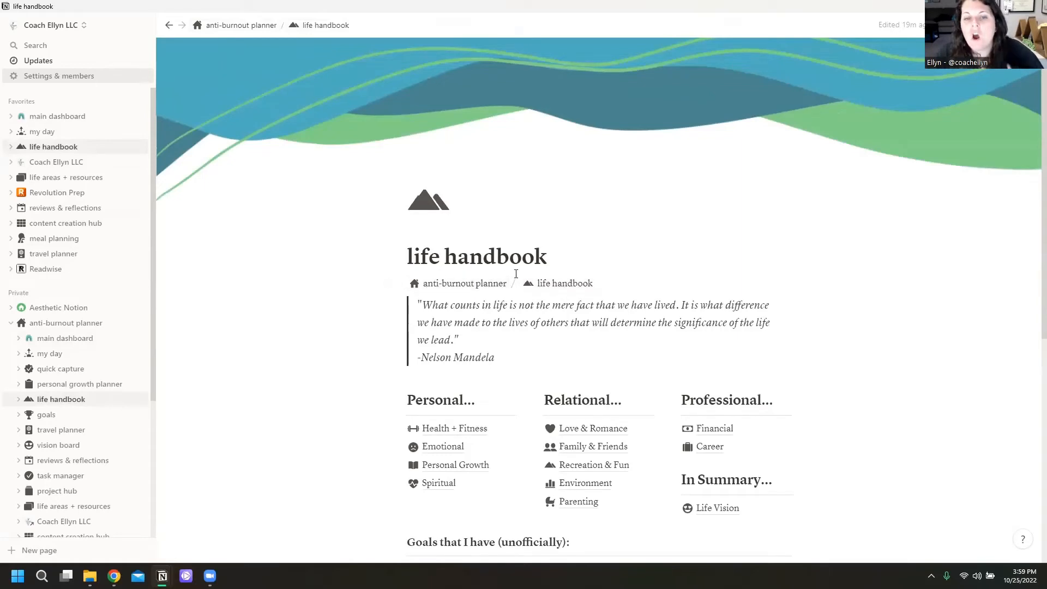
Step: Insert a Breadcrumb block directly below the title of the Aesthetic Notion page
click(59, 308)
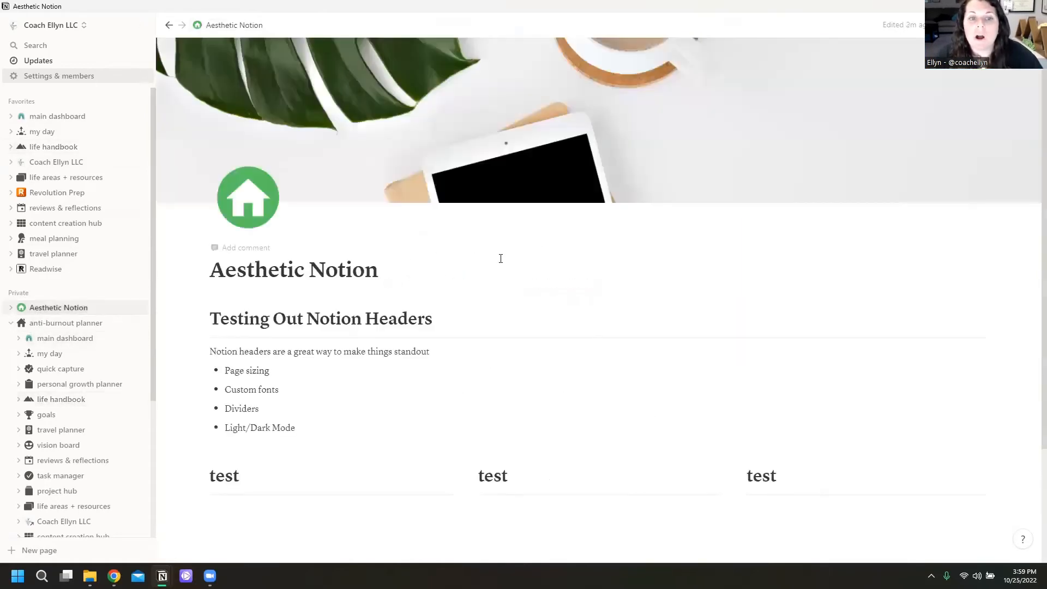
key(Return)
text(/bread)
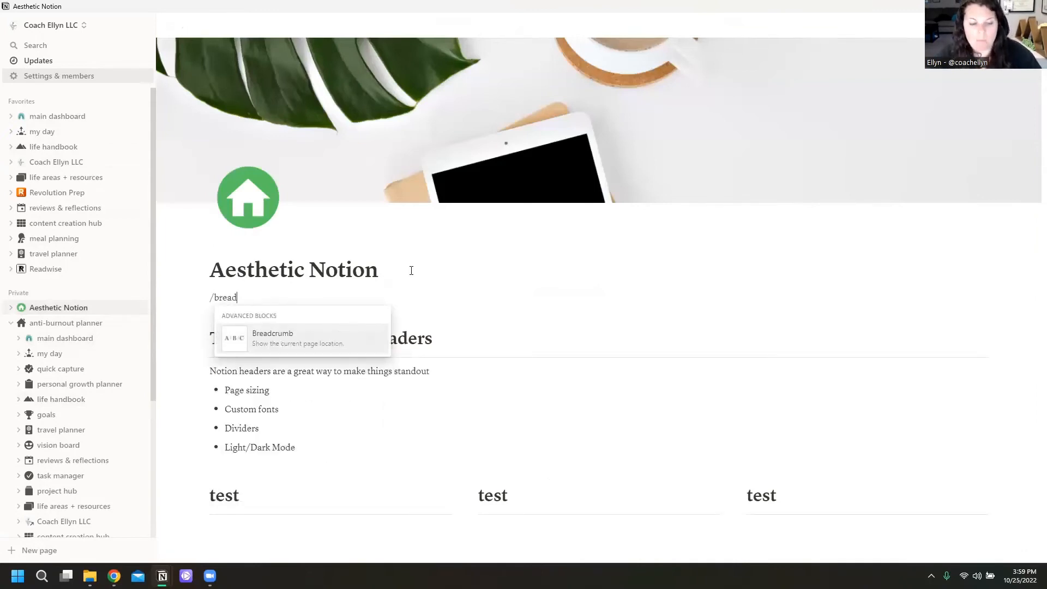
key(Return)
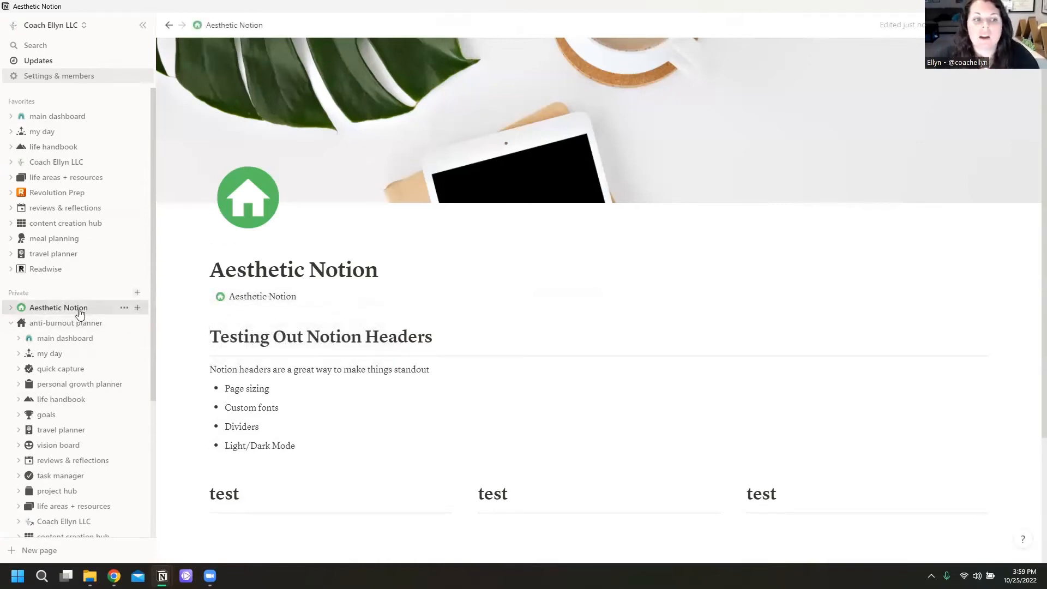
Step: Move the Aesthetic Notion page into sales CRM, listed under Sub-Pages on the Coach Ellyn LLC page
scroll(71, 317, down, 3)
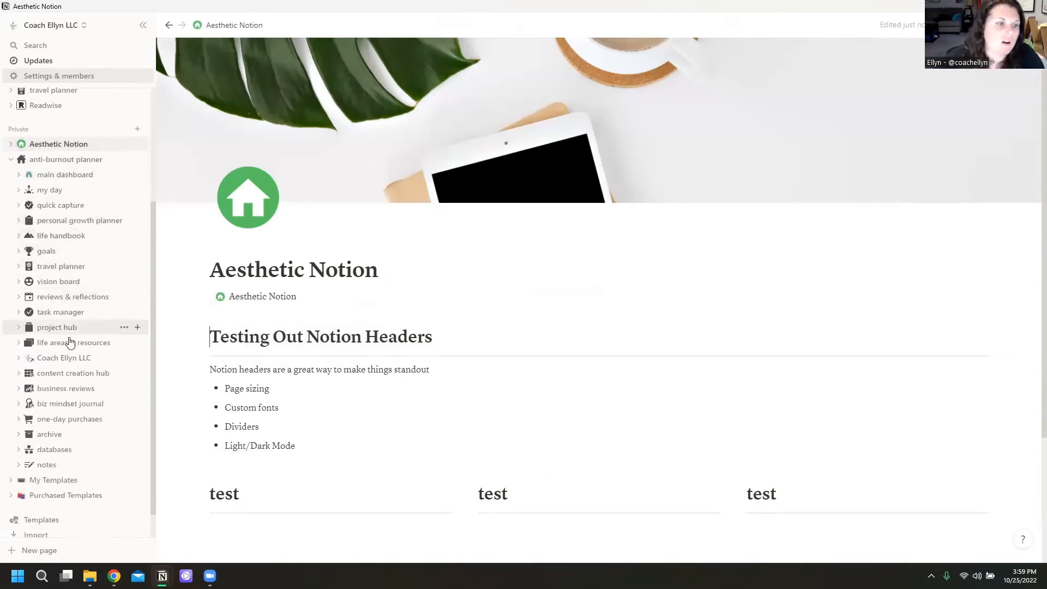
click(20, 359)
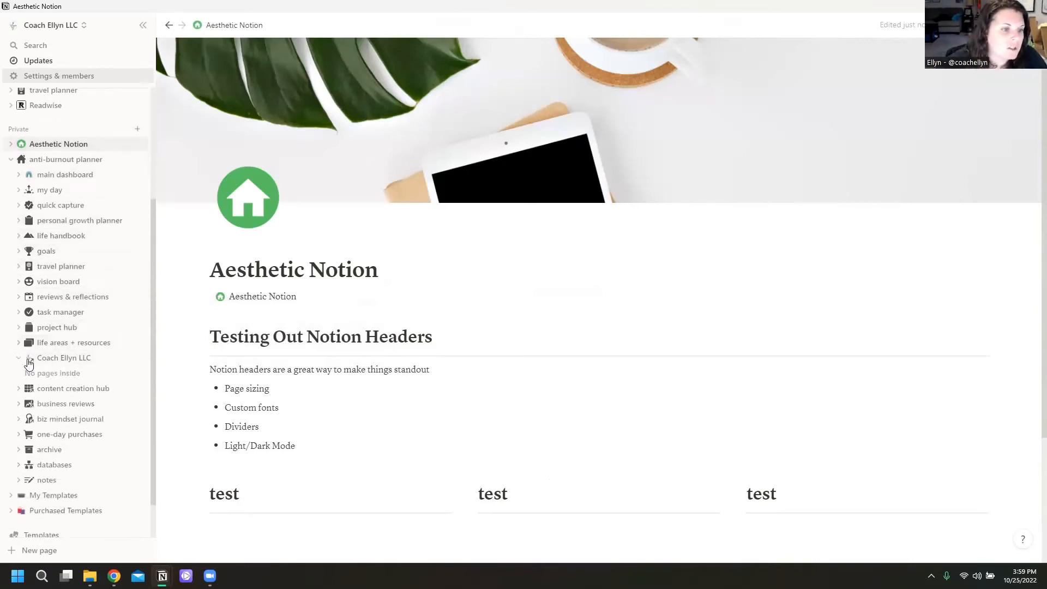
click(33, 360)
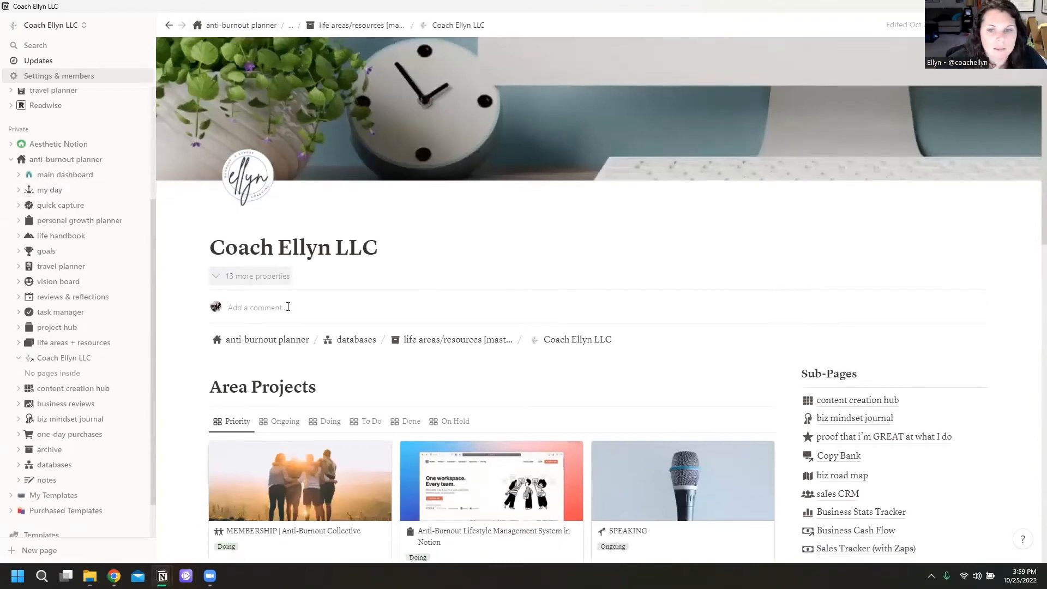
scroll(456, 292, down, 4)
scroll(457, 312, up, 3)
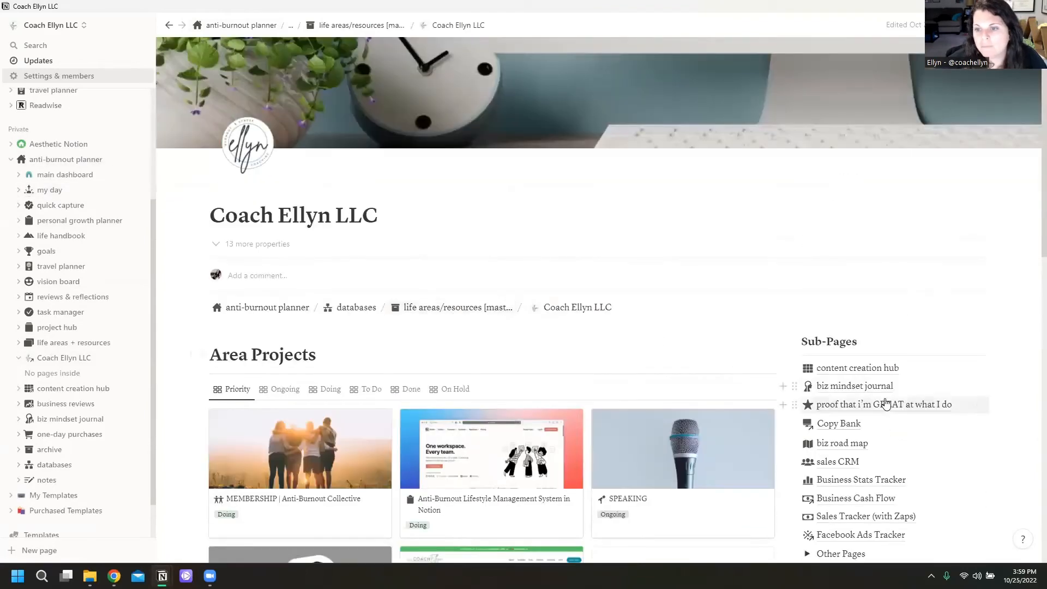
scroll(873, 393, down, 4)
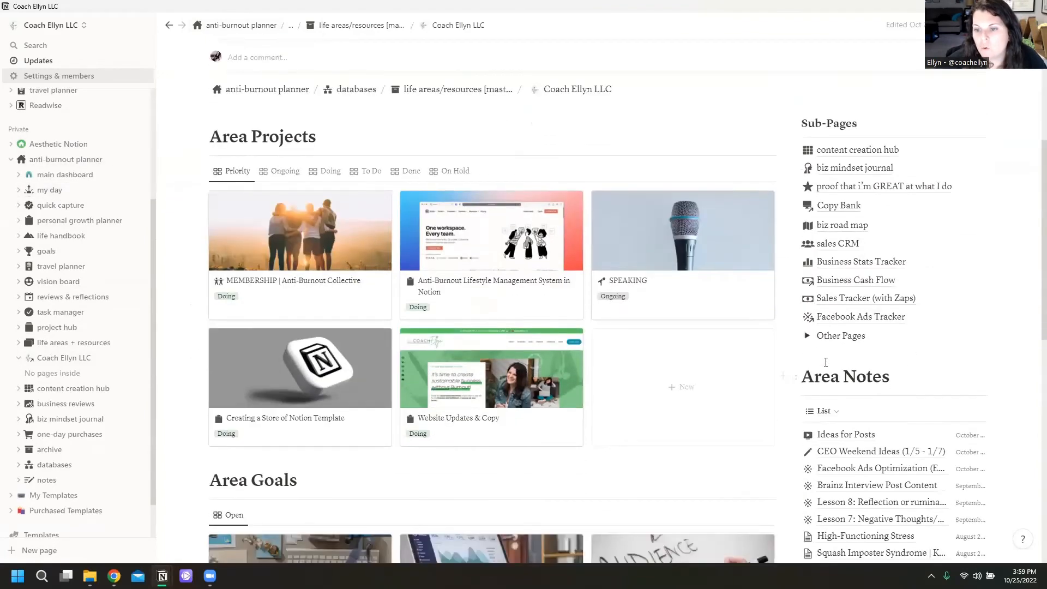
scroll(739, 365, up, 2)
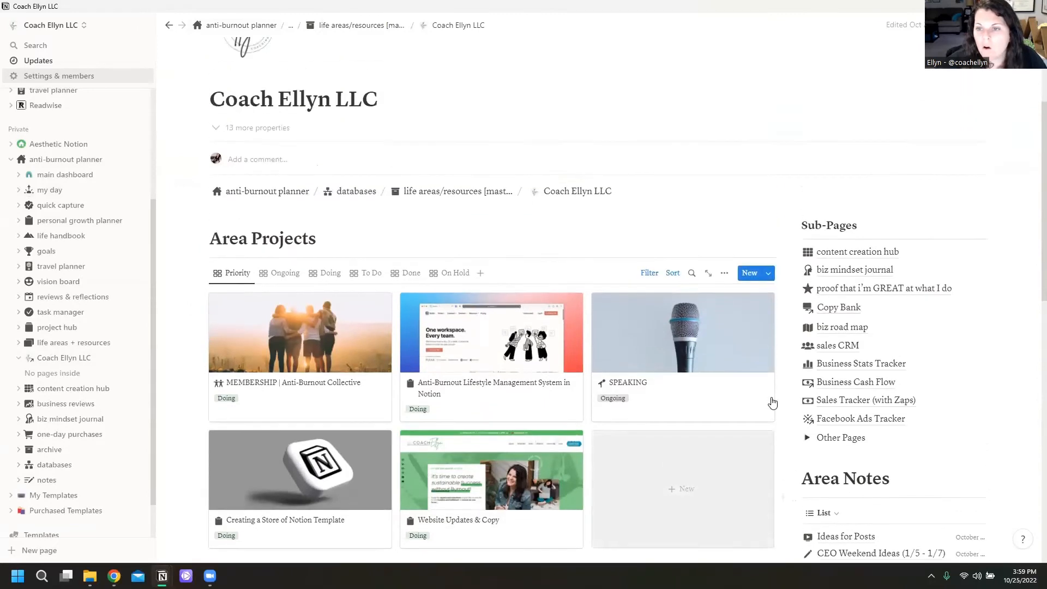
drag(58, 144, 846, 353)
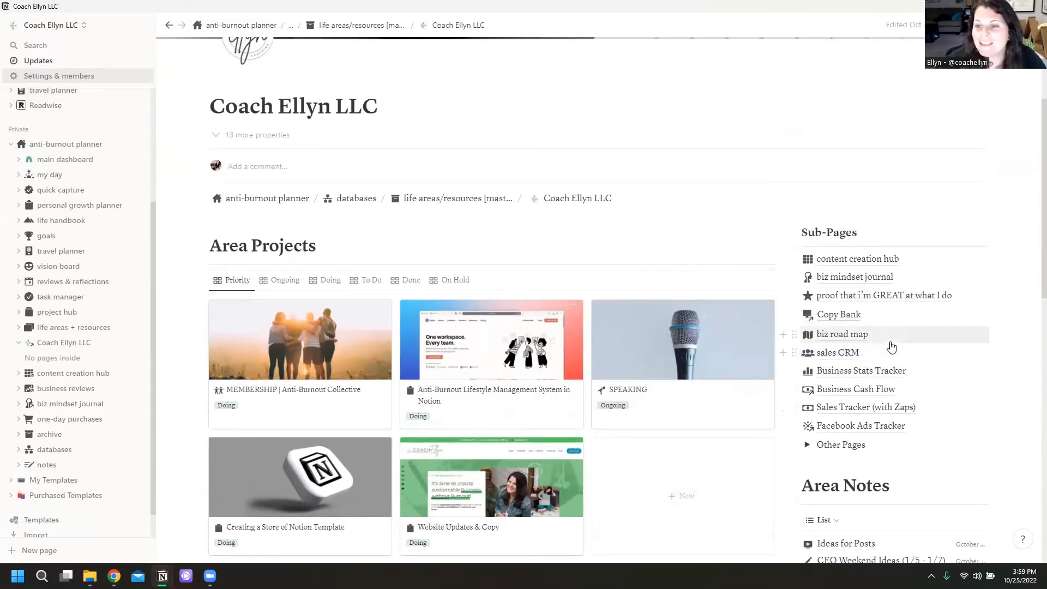
Step: Open the Aesthetic Notion page nested in sales CRM and follow its breadcrumb back to the parent page
click(855, 354)
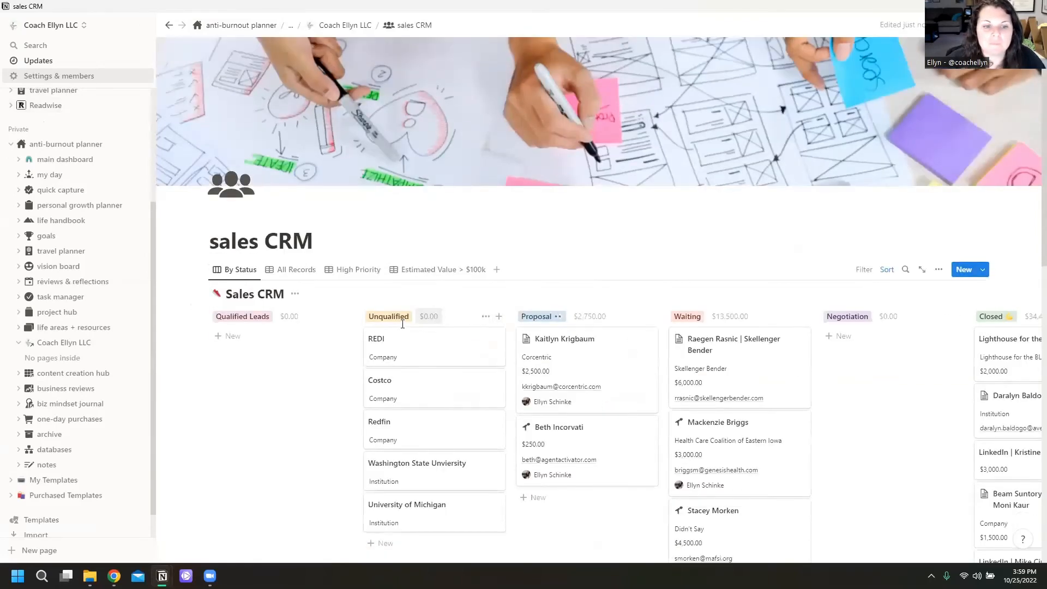
scroll(355, 379, down, 10)
click(330, 397)
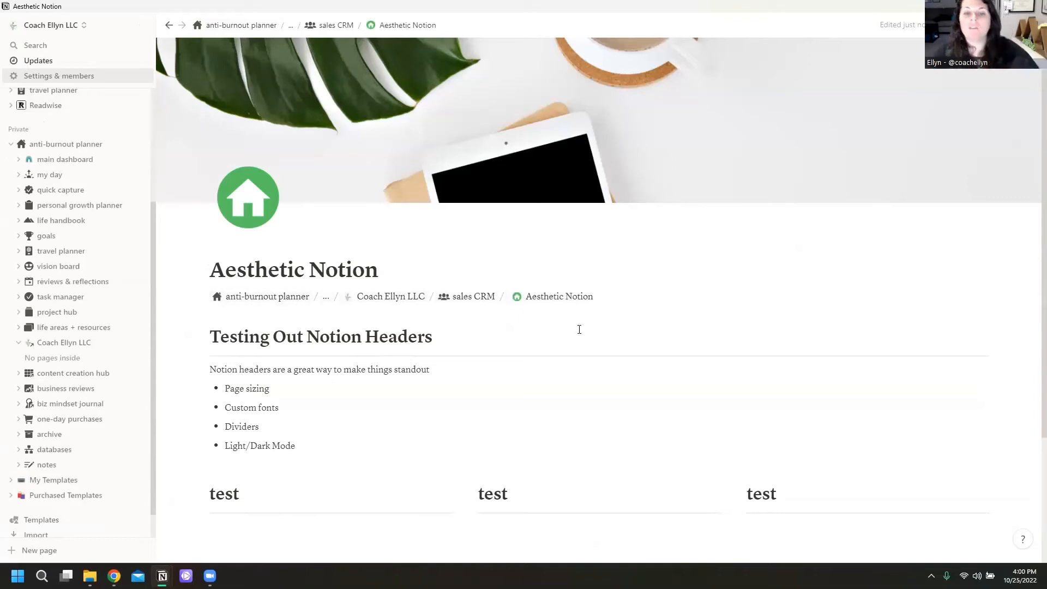
click(473, 299)
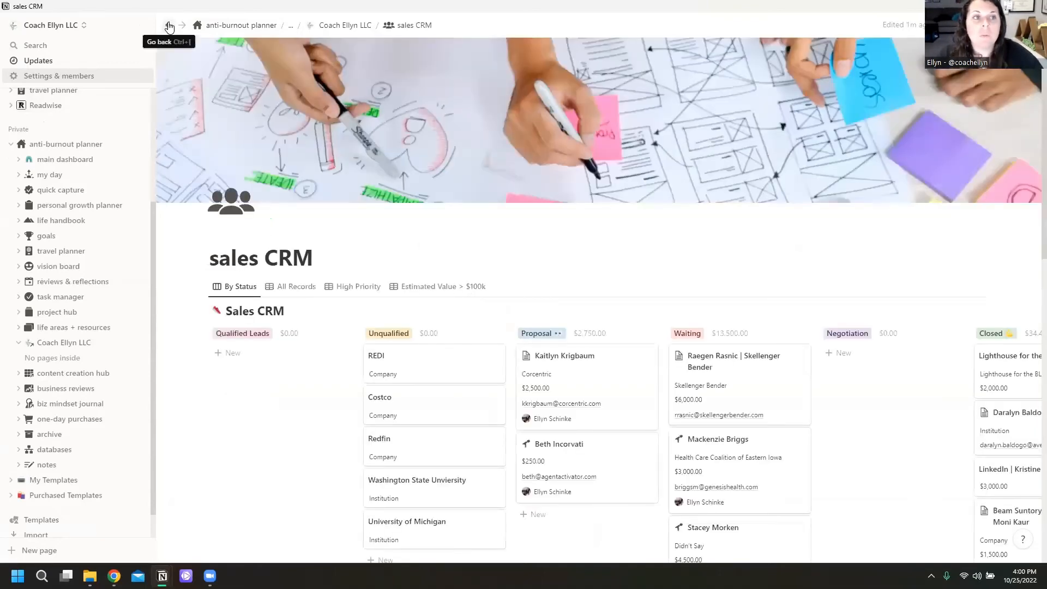
Step: Move the Aesthetic Notion page back to the top of the Private section, open it, and collapse the anti-burnout planner tree
click(169, 26)
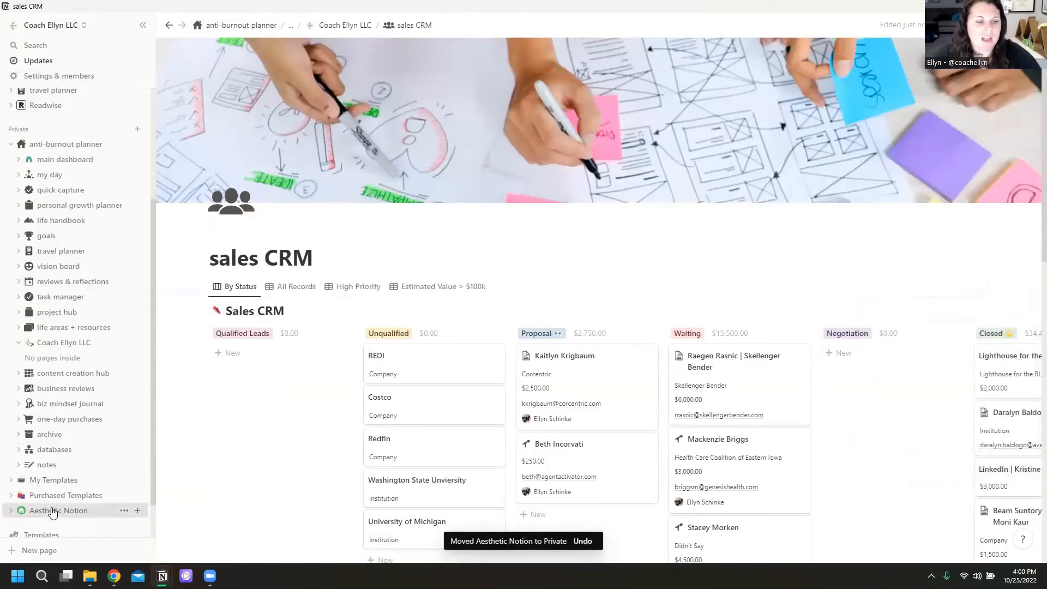
drag(52, 512, 52, 155)
click(51, 158)
click(12, 175)
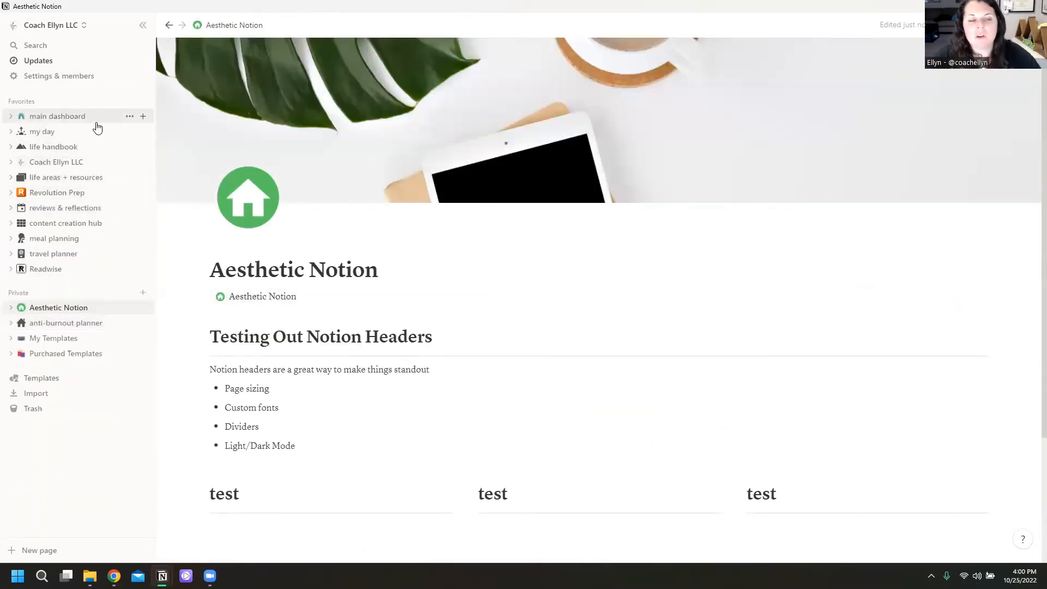
Step: Compare the quick links and breadcrumbs on the main dashboard, Aesthetic Notion, life handbook, Coach Ellyn LLC, Revolution Prep, content creation hub and meal planning pages
click(80, 116)
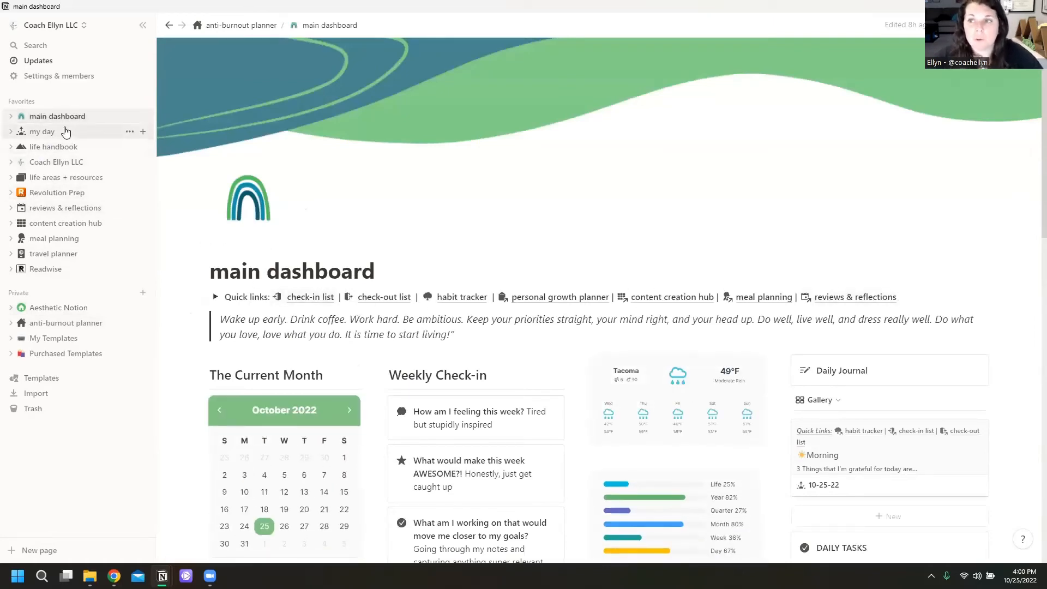
click(49, 307)
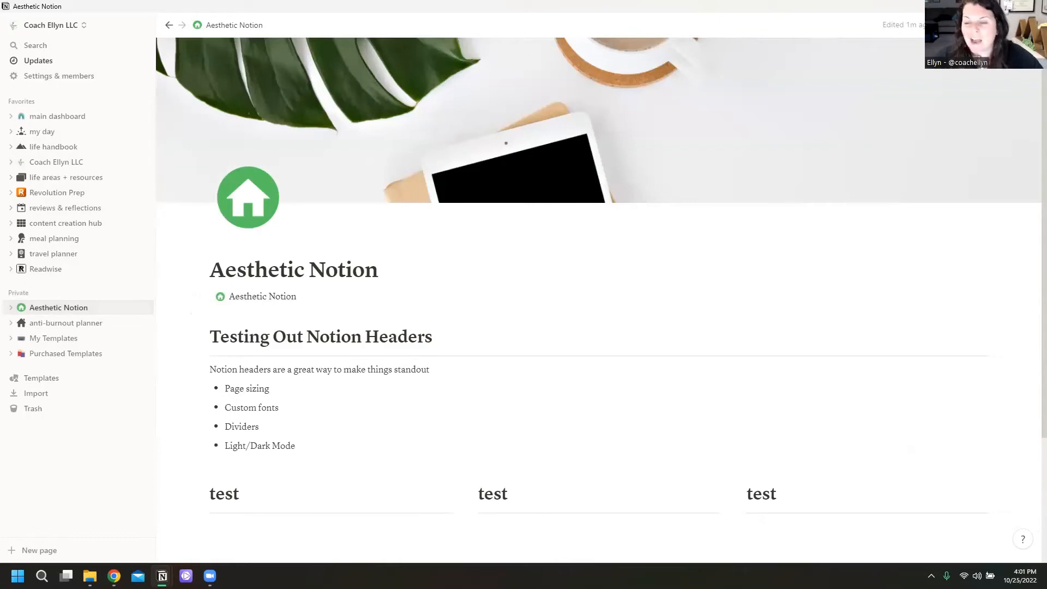
click(49, 146)
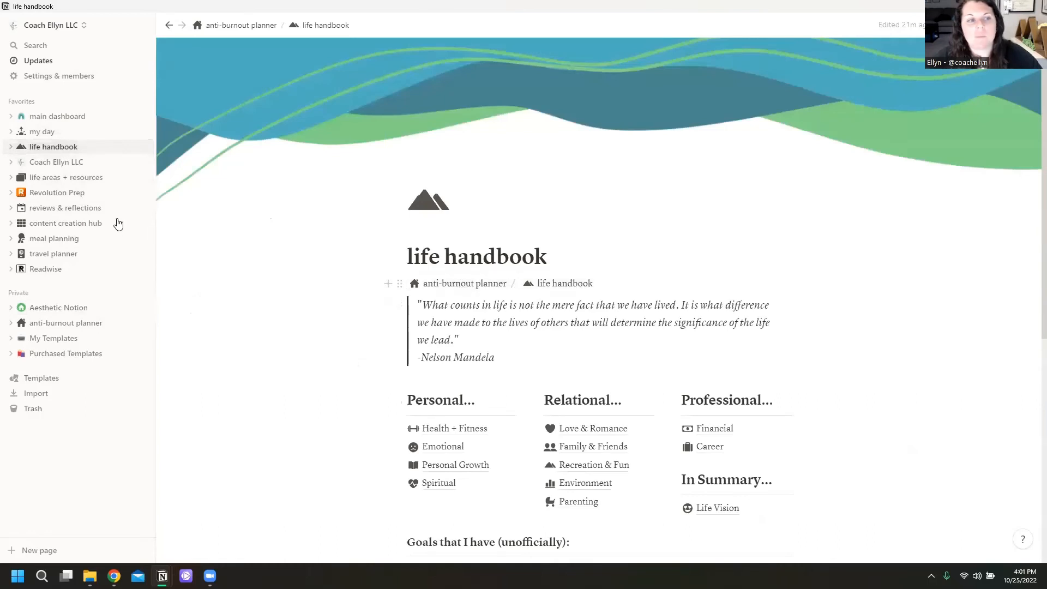
click(53, 162)
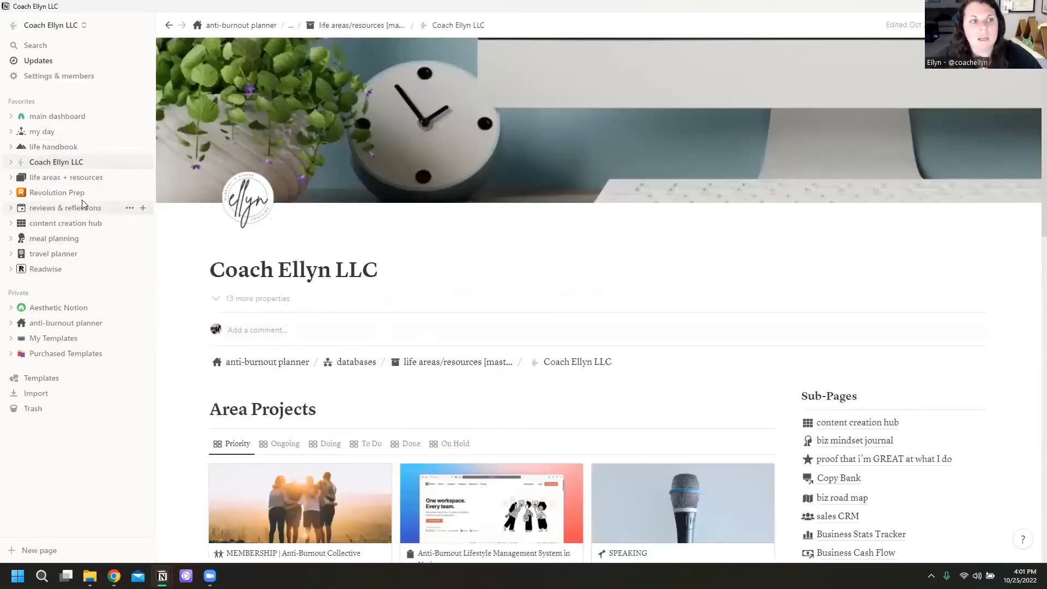
click(61, 192)
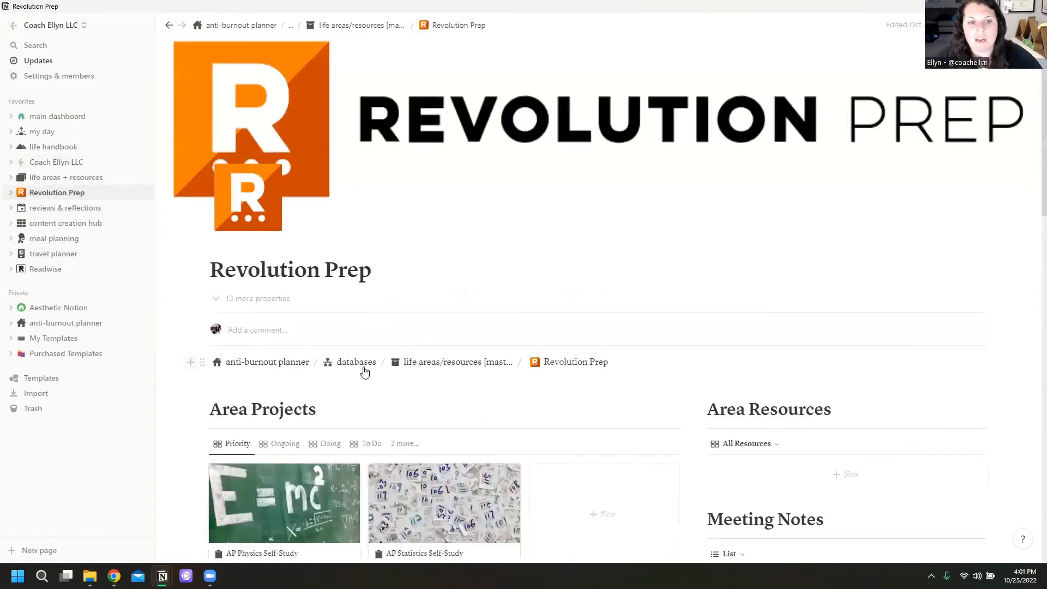
click(56, 225)
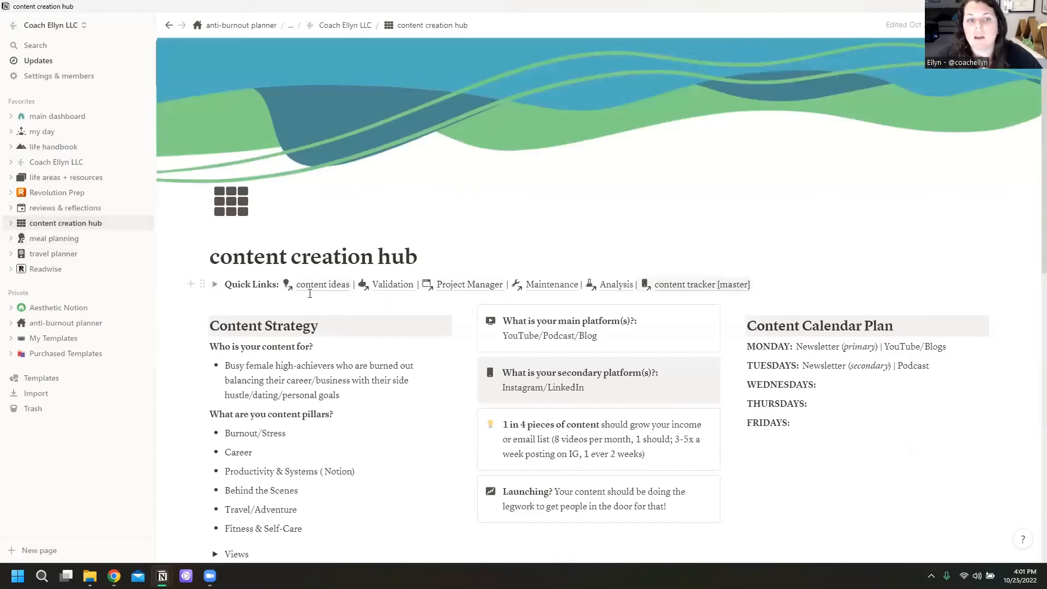
click(60, 239)
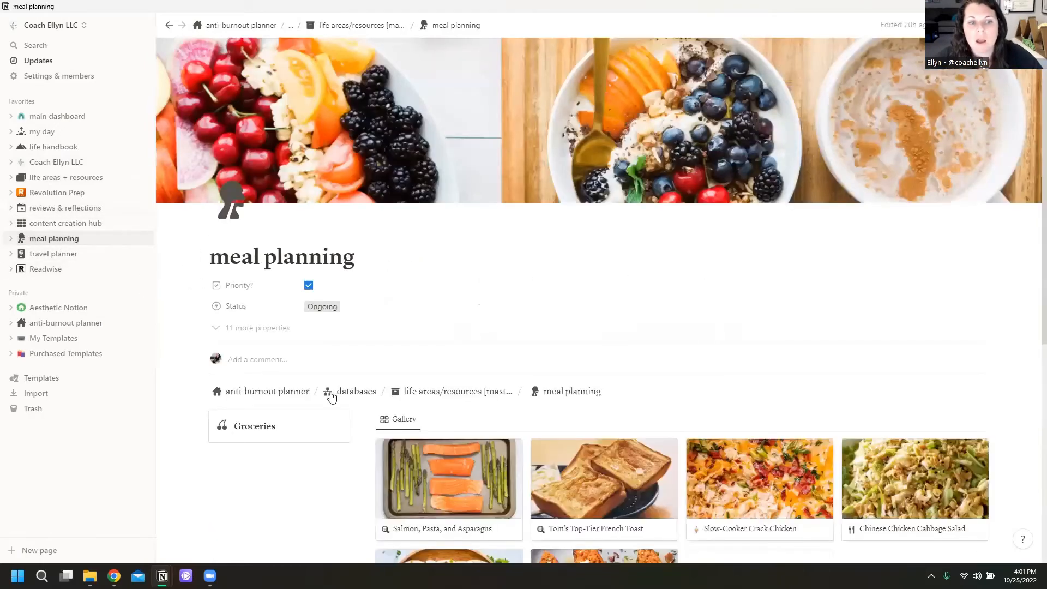
scroll(271, 327, down, 2)
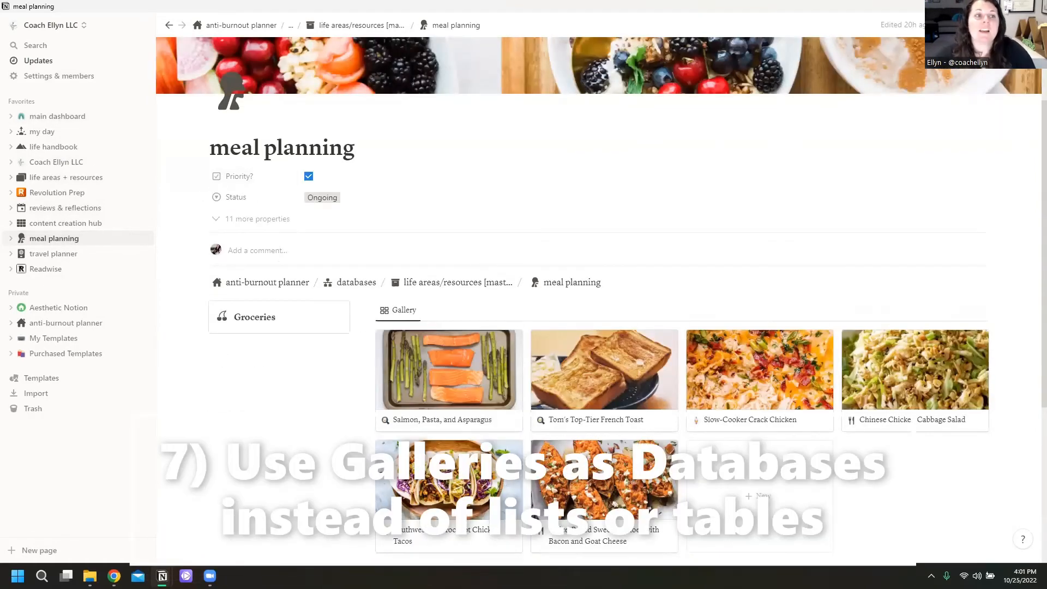
Step: Return to the Aesthetic Notion page and go to the empty line below the three test columns
click(67, 308)
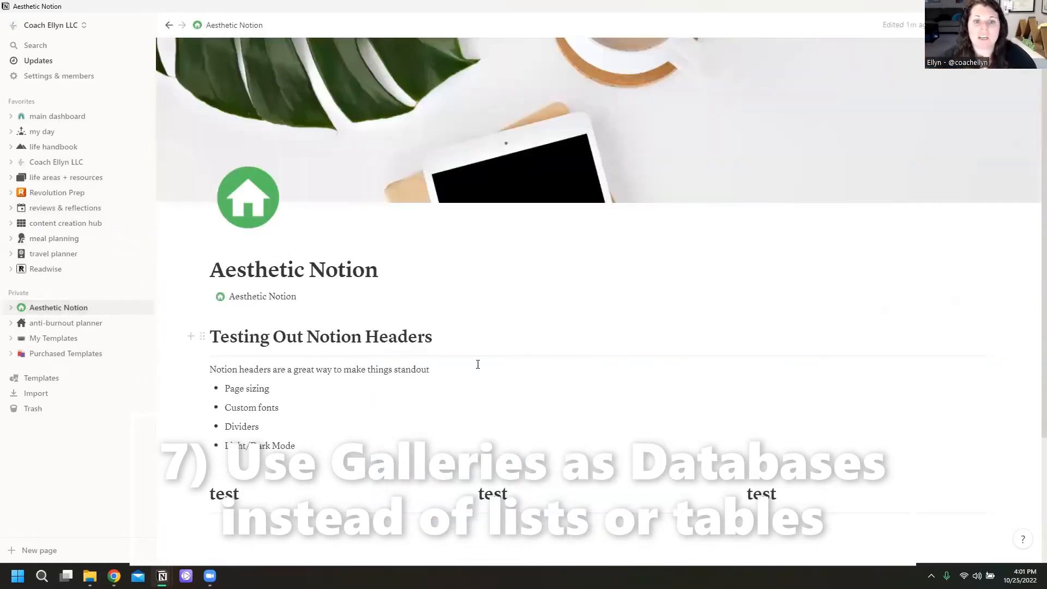
scroll(494, 351, down, 3)
click(257, 389)
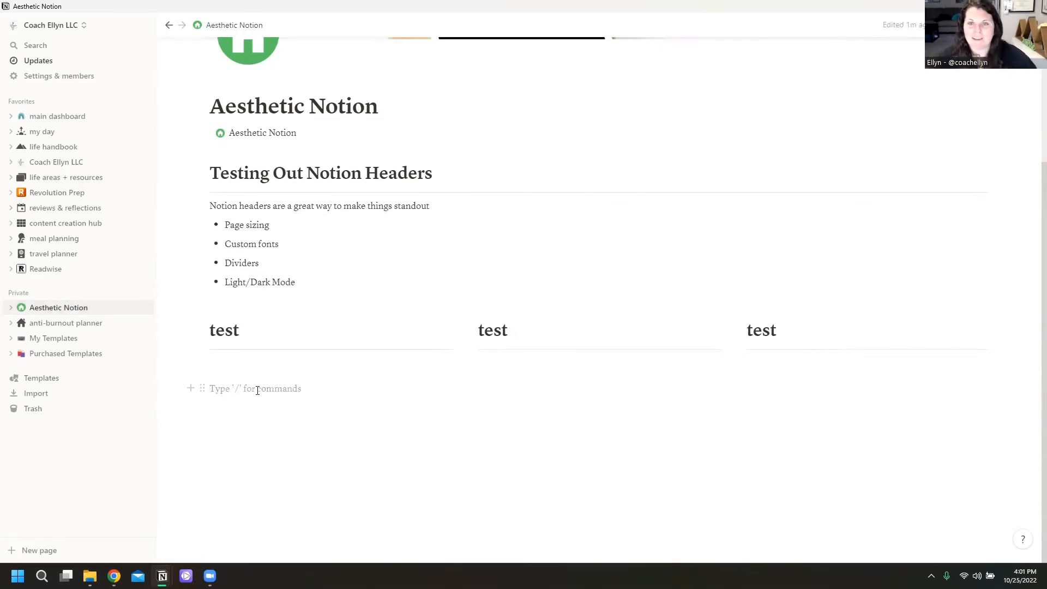
Step: Examine the high-priority project galleries at the end of the main dashboard and my day pages
click(74, 118)
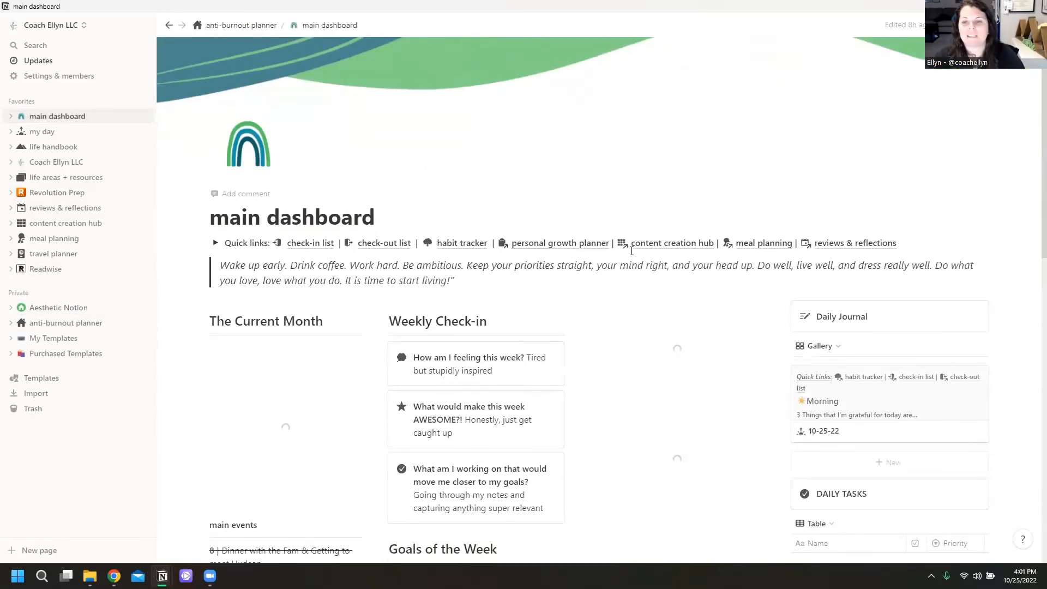
scroll(627, 250, down, 5)
scroll(630, 252, down, 5)
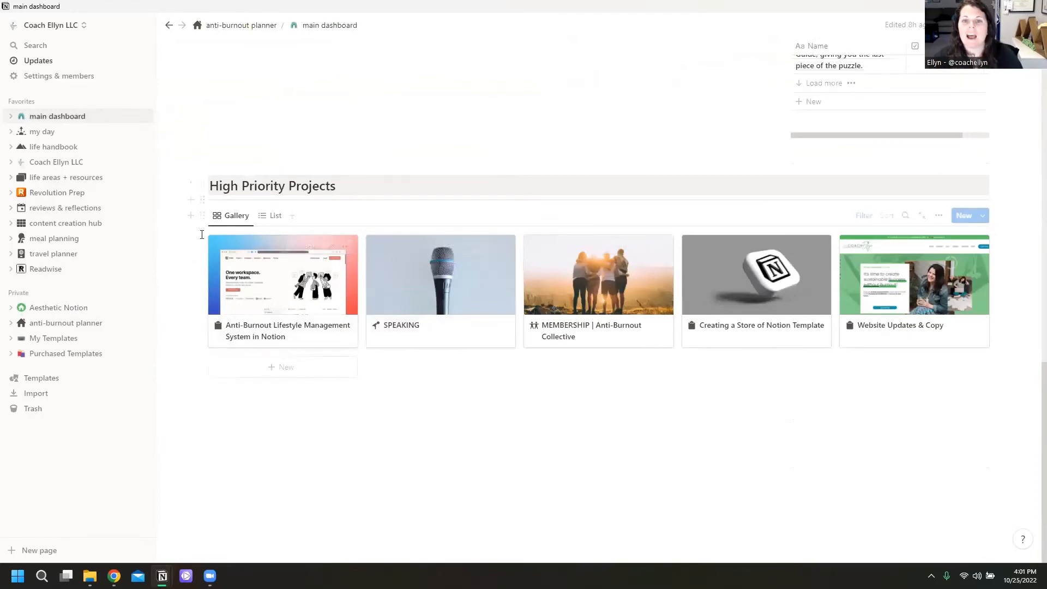
click(44, 133)
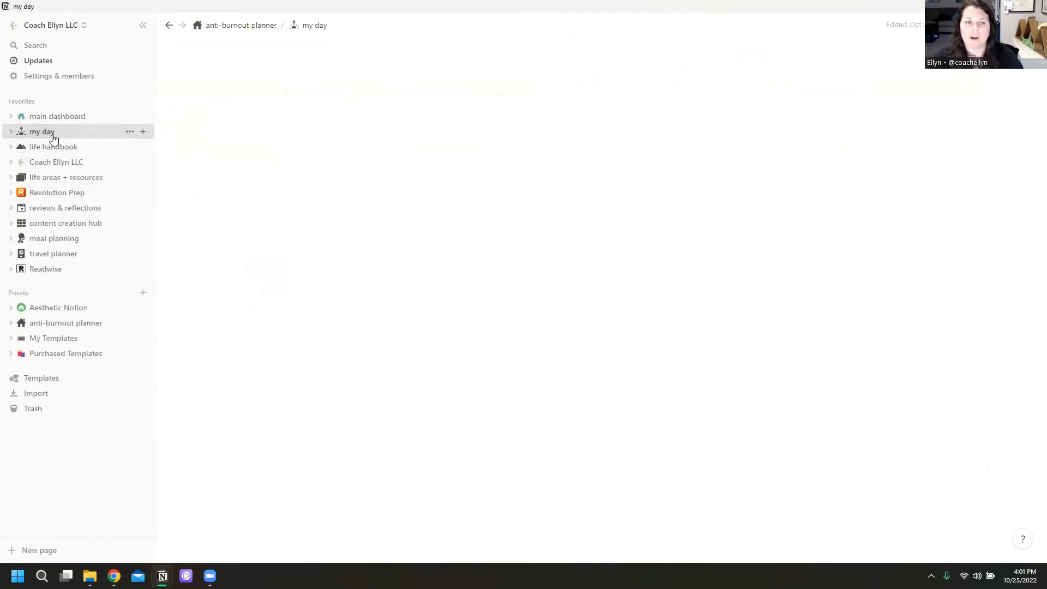
scroll(704, 267, down, 5)
scroll(704, 271, down, 10)
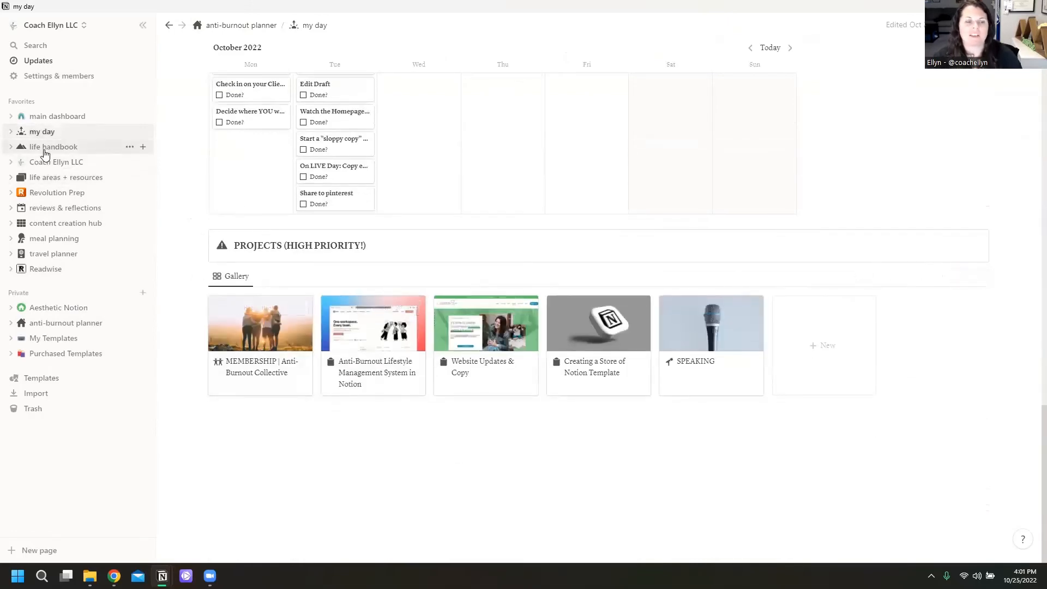
Step: Examine the Area Projects and Area Goals galleries on the Coach Ellyn LLC page
click(54, 162)
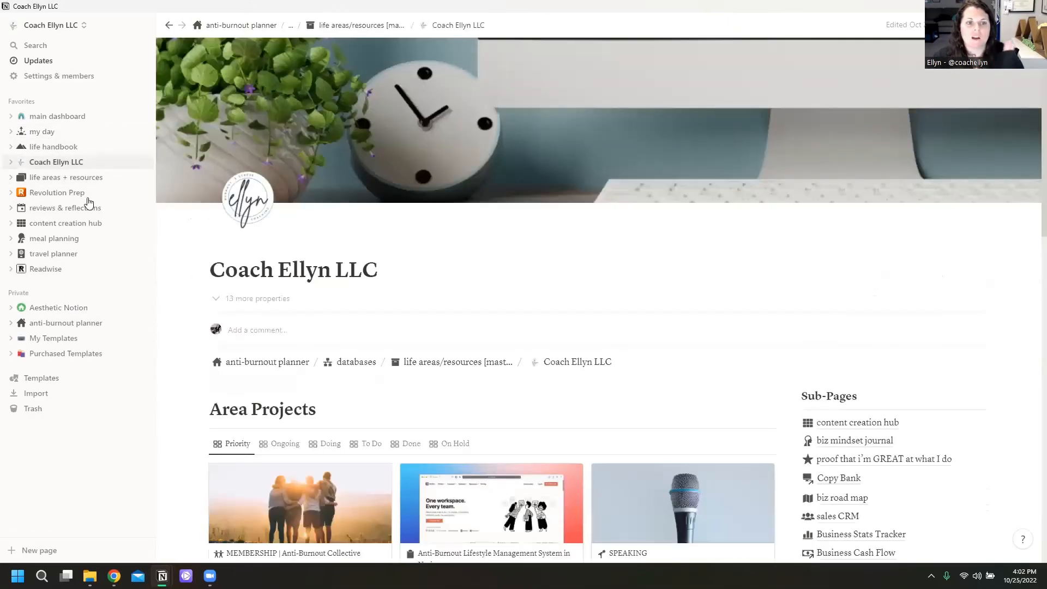
scroll(691, 353, down, 6)
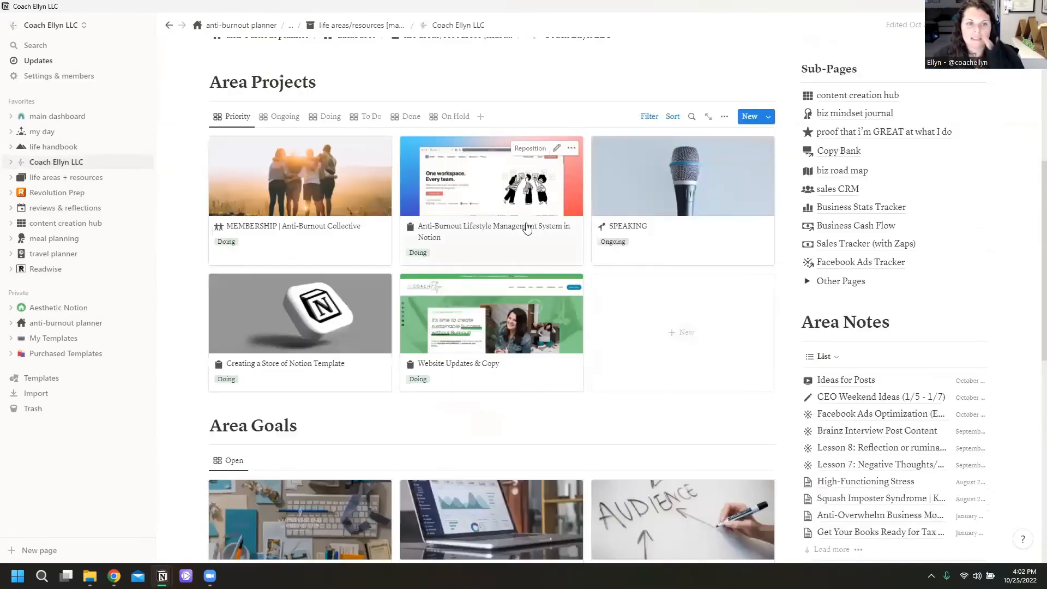
scroll(232, 208, down, 4)
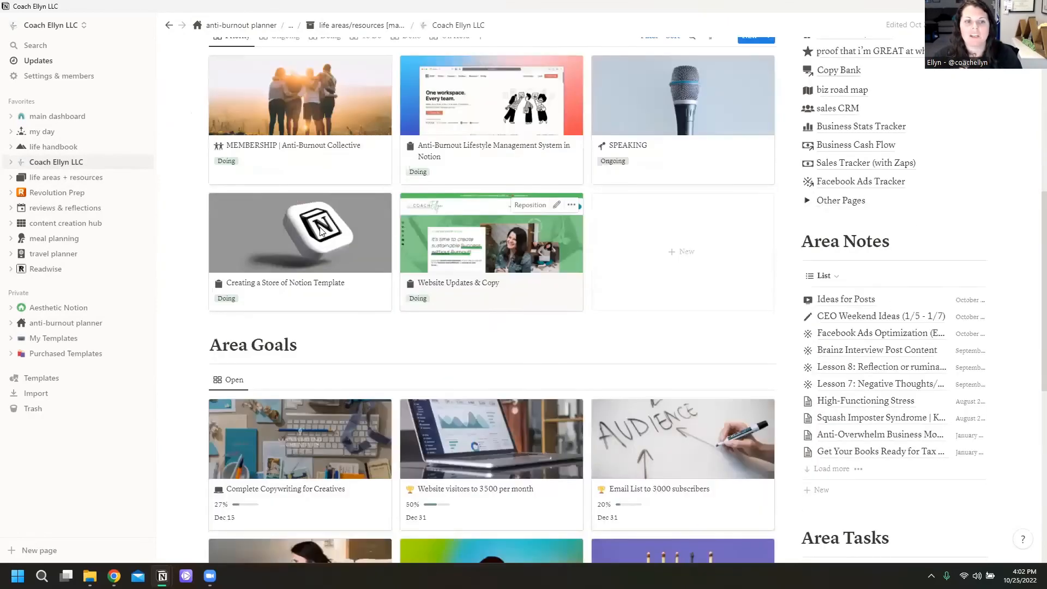
Step: Shorten the Area Goals and Area Projects headings on the Coach Ellyn LLC page to Goals and Projects
double_click(233, 208)
key(BackSpace)
scroll(233, 208, up, 5)
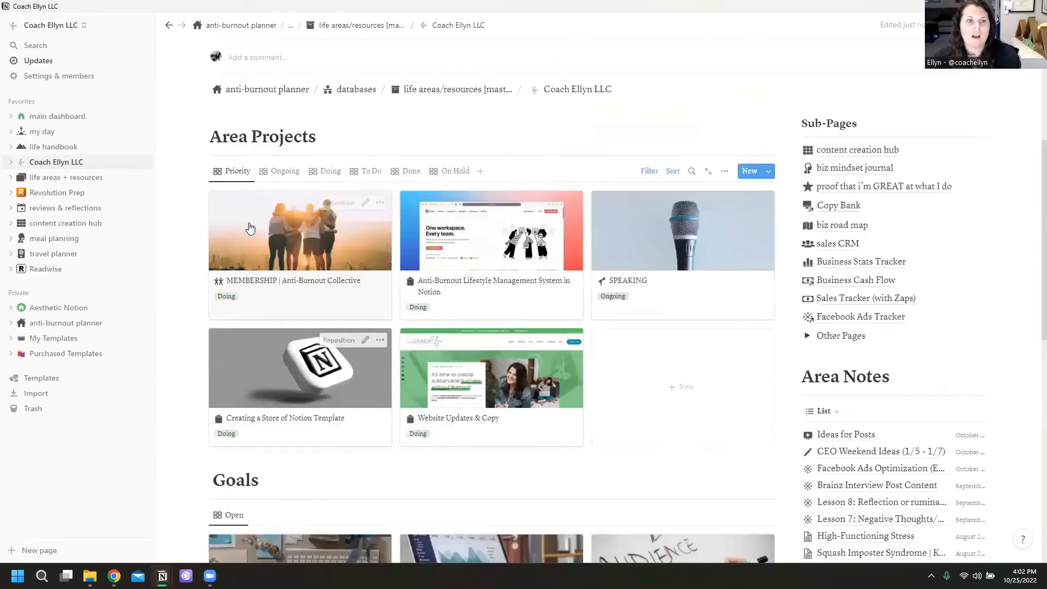
double_click(233, 139)
key(BackSpace)
click(217, 481)
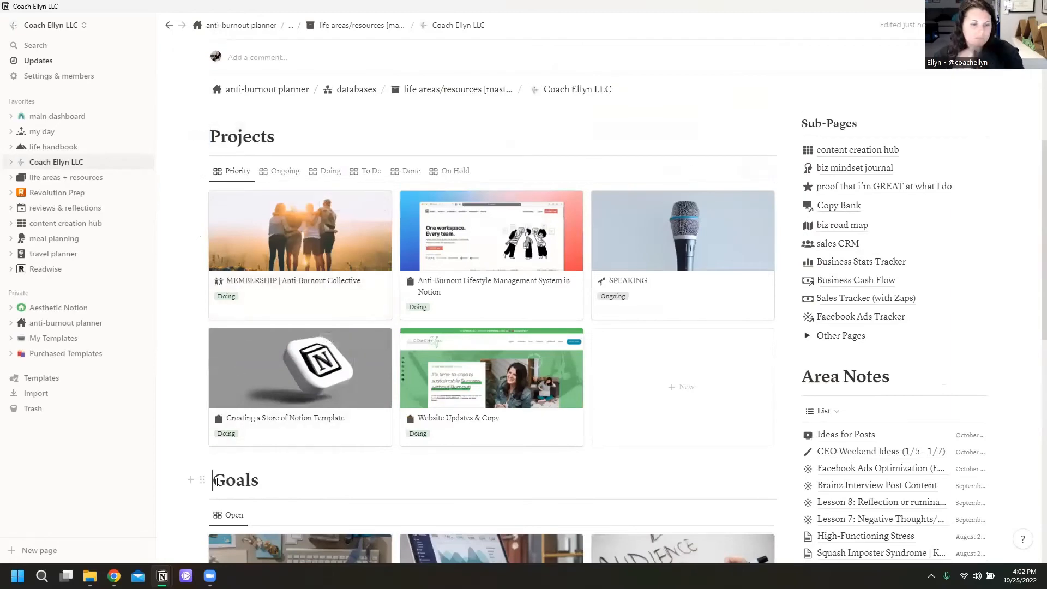
Step: Examine the Goals gallery on the Coach Ellyn LLC page and the areas gallery and resources list on the life areas + resources page
scroll(400, 411, down, 5)
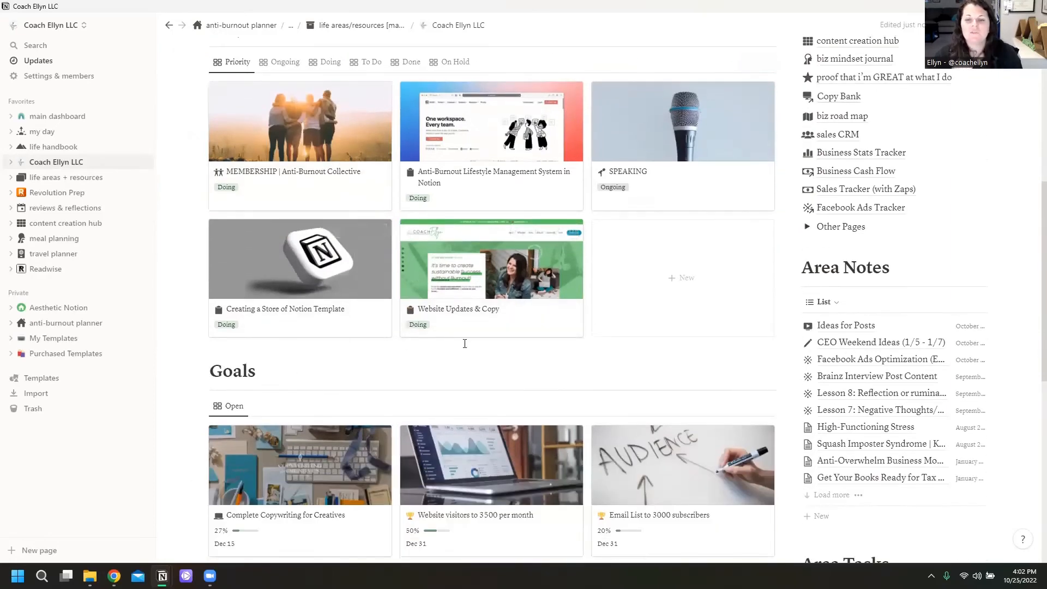
scroll(597, 341, down, 3)
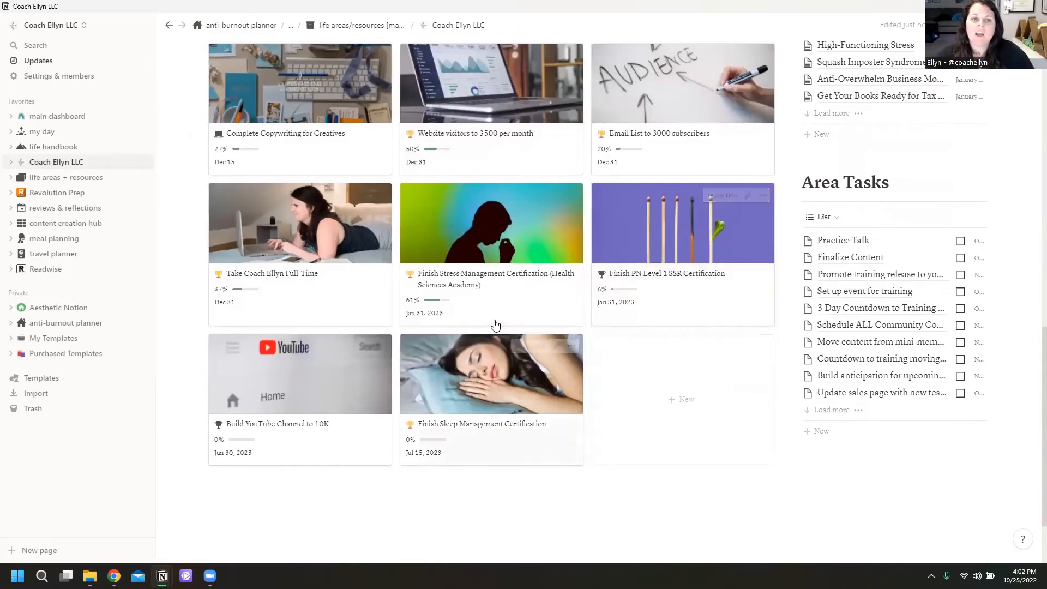
scroll(479, 303, up, 2)
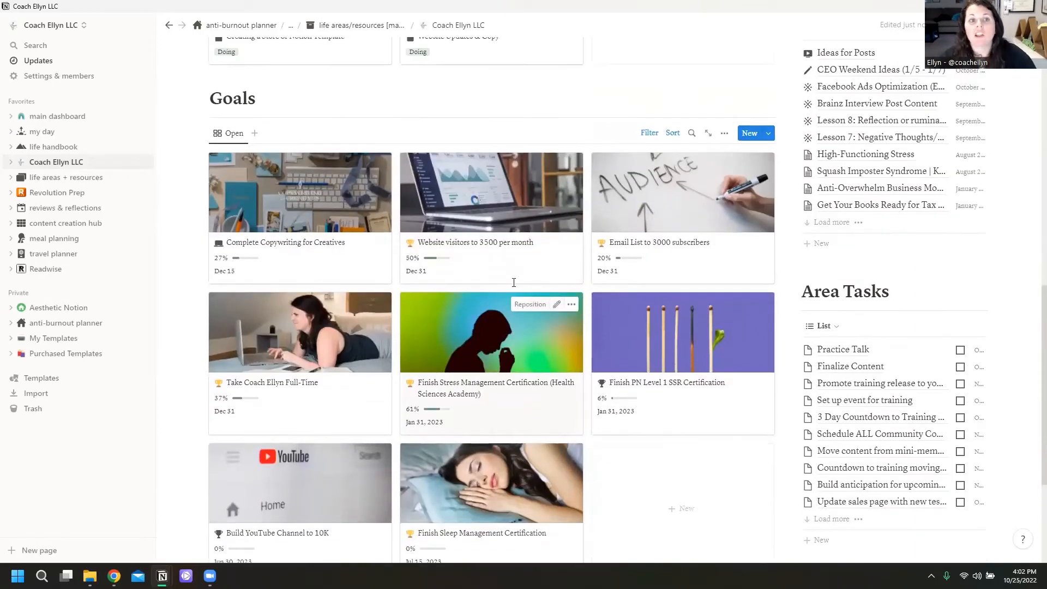
click(63, 180)
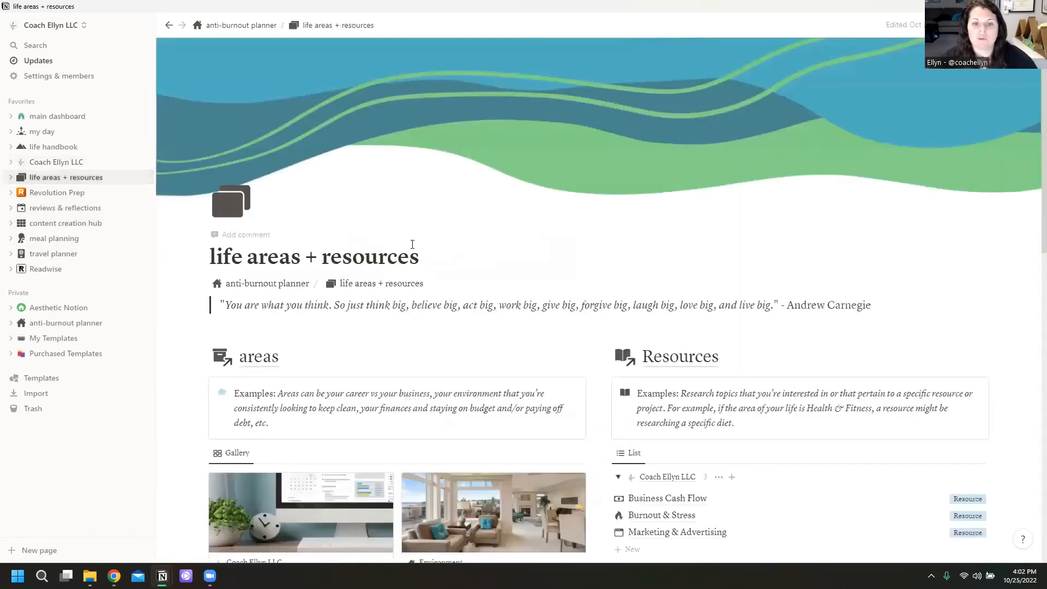
scroll(468, 292, down, 5)
scroll(468, 293, down, 2)
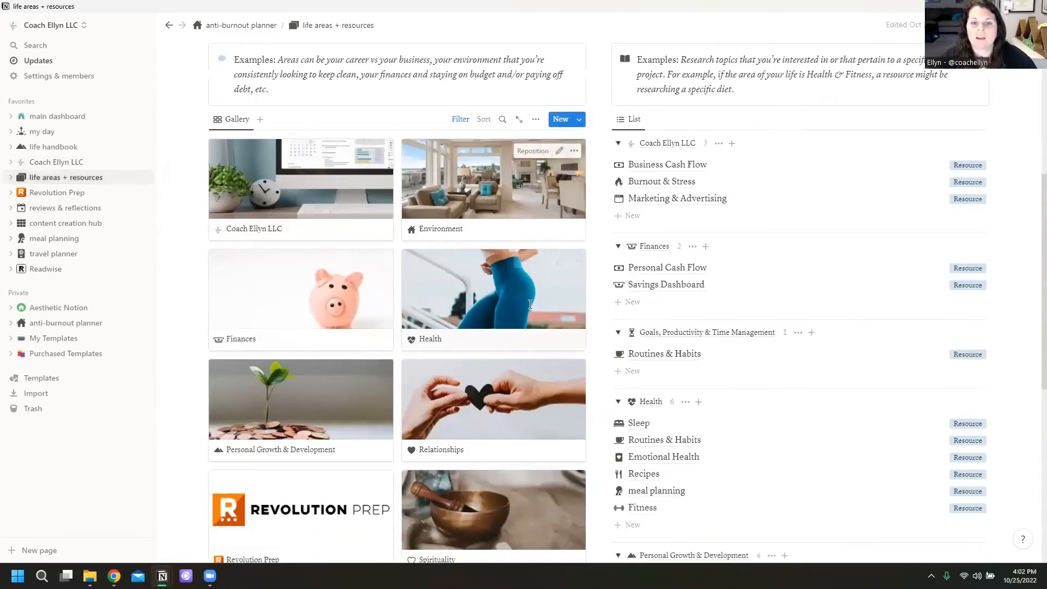
scroll(600, 212, up, 2)
scroll(619, 218, down, 4)
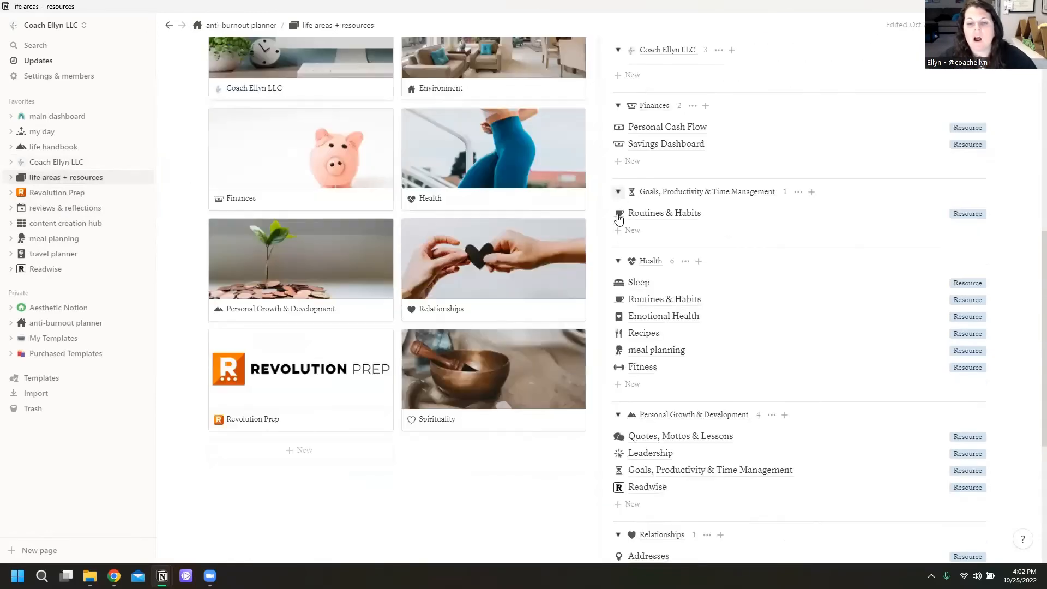
scroll(720, 376, down, 3)
scroll(763, 349, up, 9)
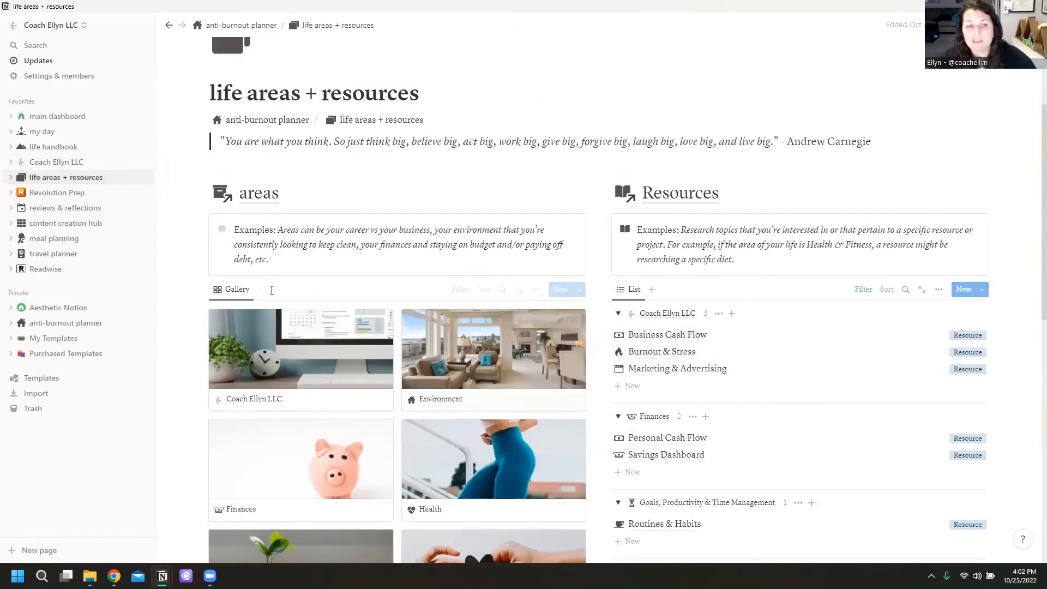
Step: Examine the reviews & reflections gallery, the Monthly Reviews page and the weekly review gallery on the October 2022 page, viewing both pages full size
click(87, 207)
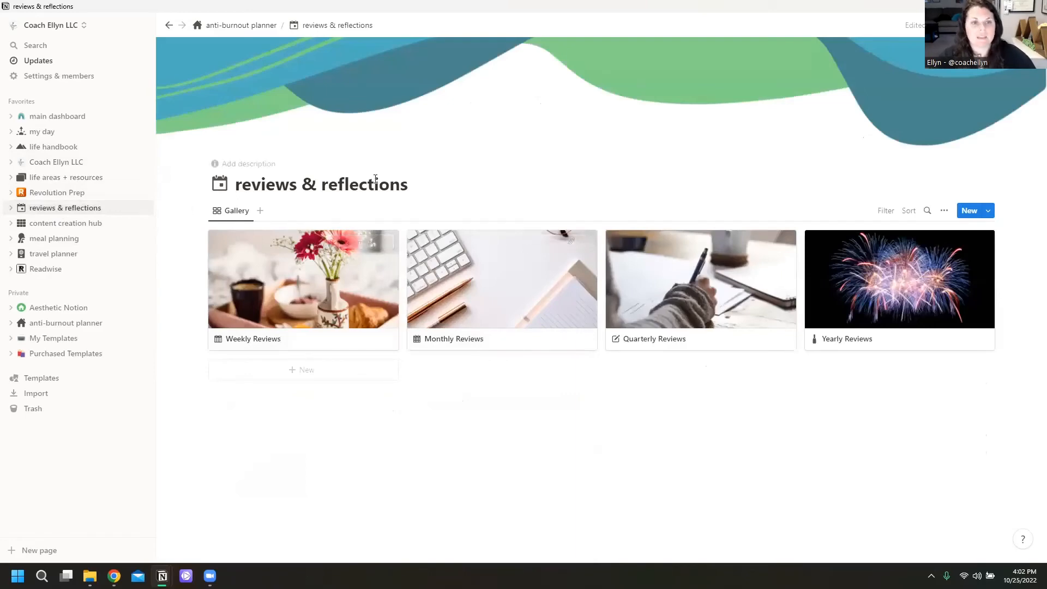
click(483, 311)
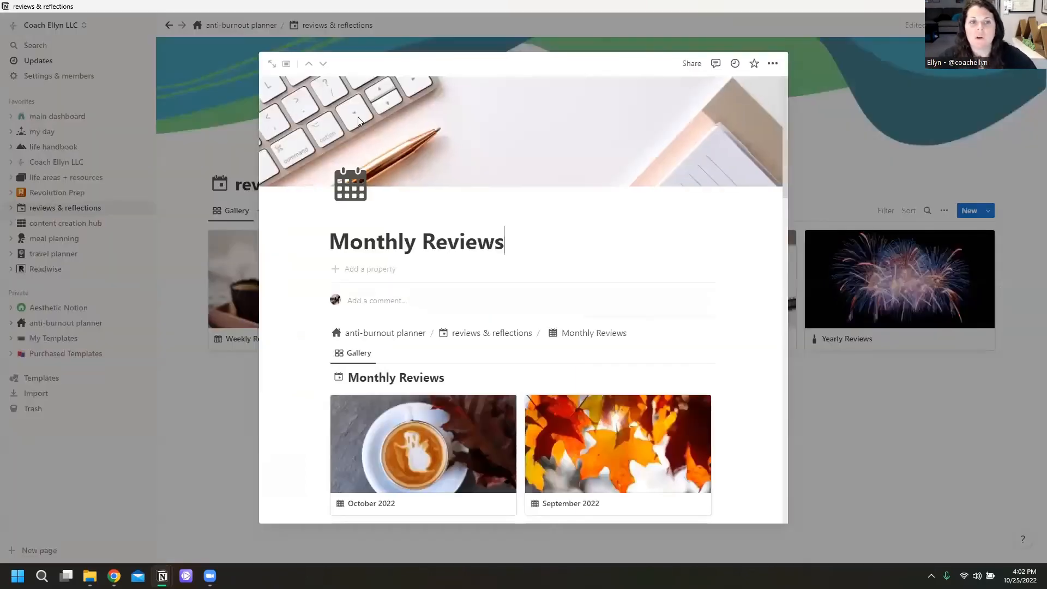
click(273, 66)
scroll(315, 270, down, 3)
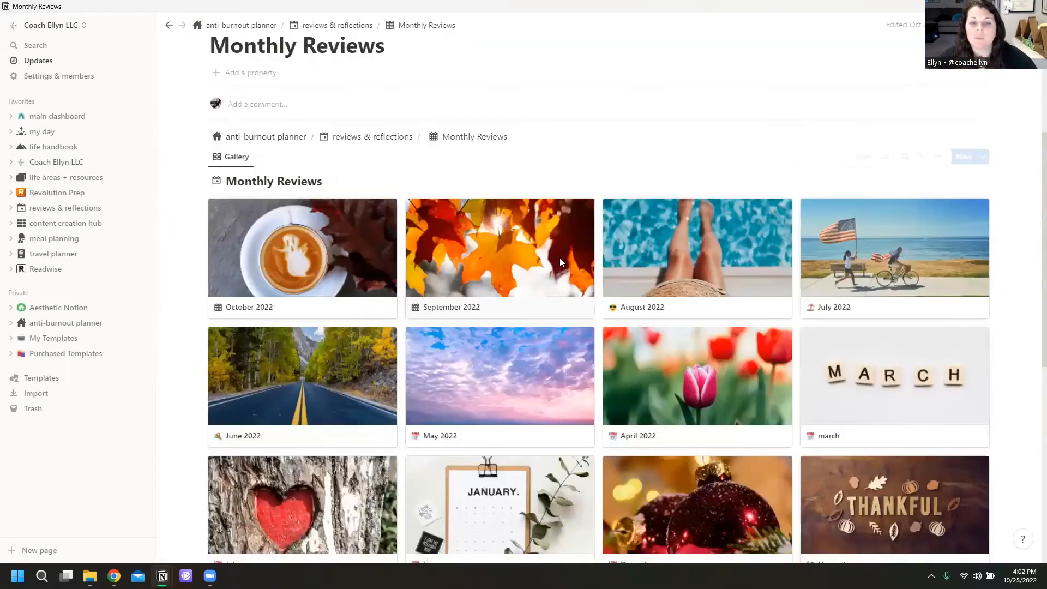
click(347, 251)
click(271, 66)
scroll(589, 234, down, 2)
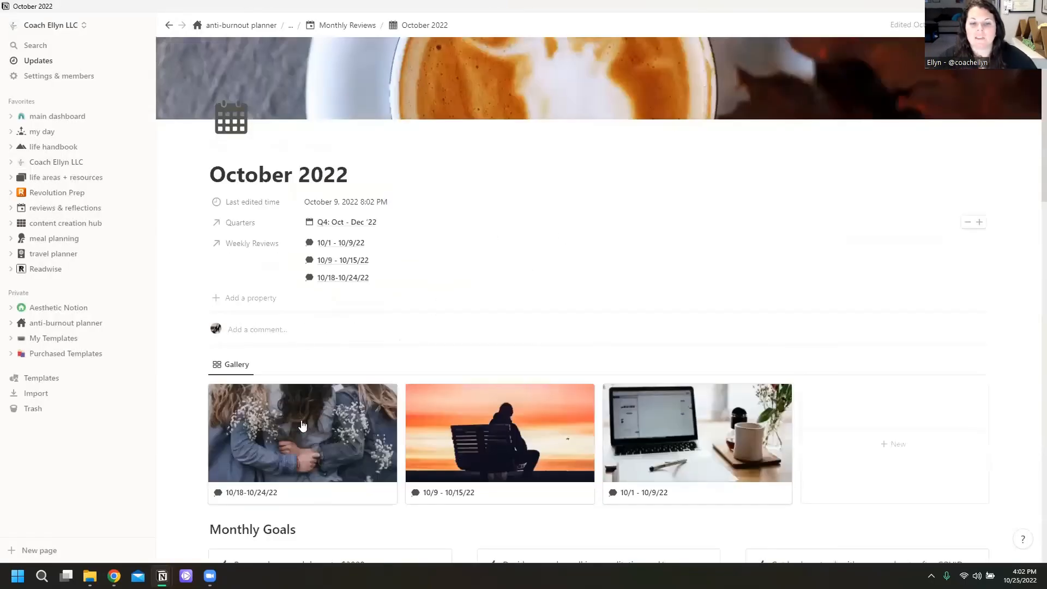
scroll(407, 248, down, 2)
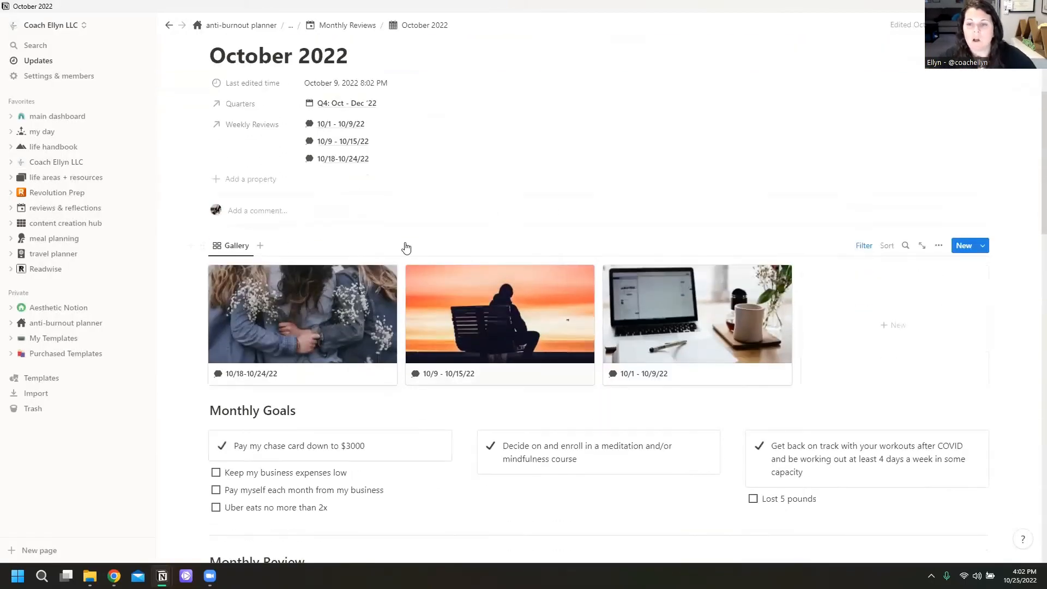
scroll(407, 248, down, 1)
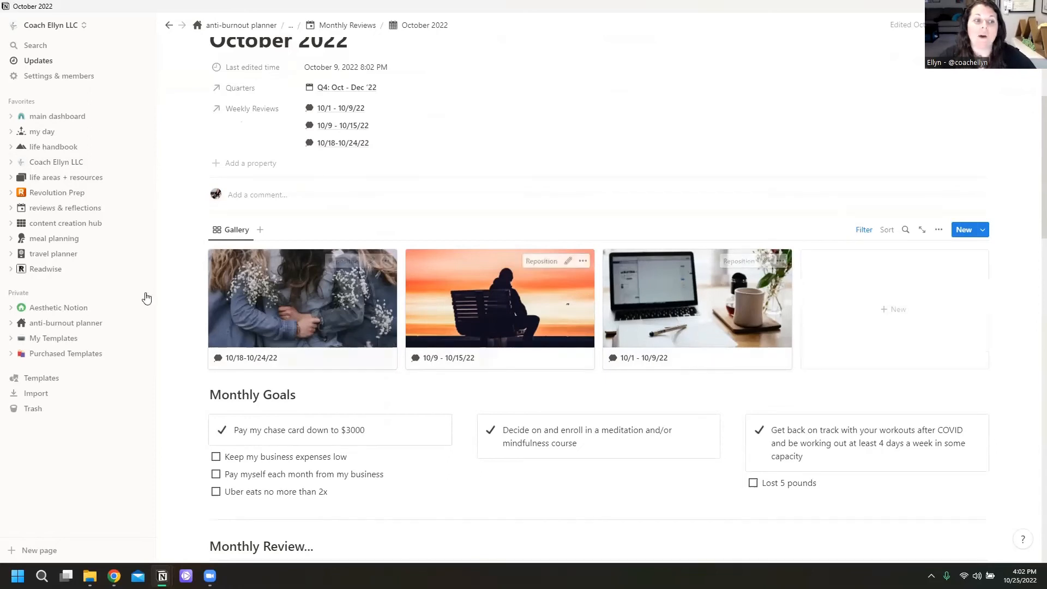
Step: Insert an inline database below the three test columns on the Aesthetic Notion page
click(77, 308)
scroll(551, 445, down, 3)
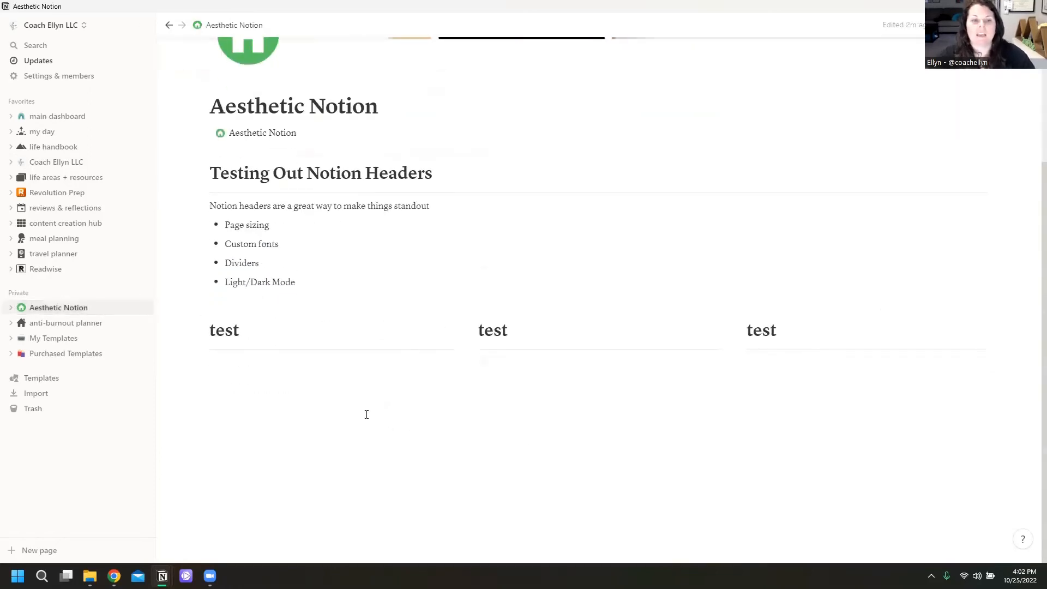
click(365, 413)
text(/)
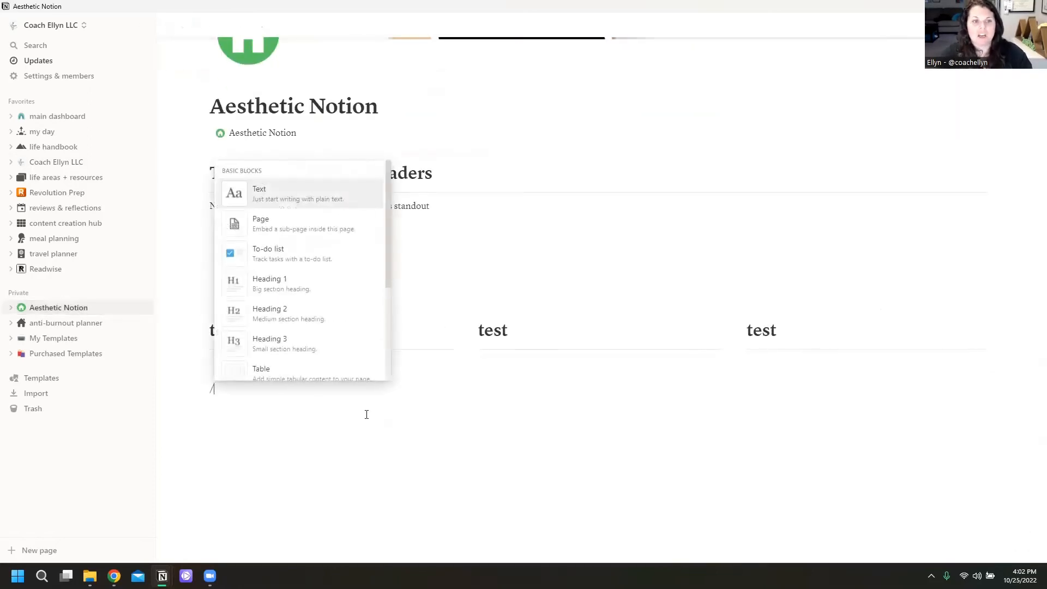
text(database)
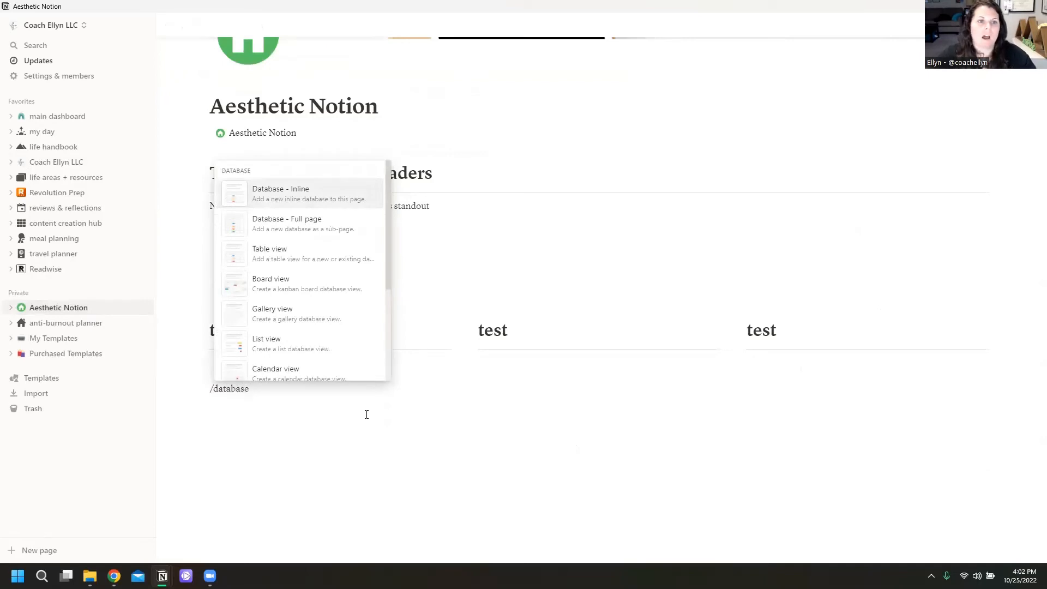
key(Return)
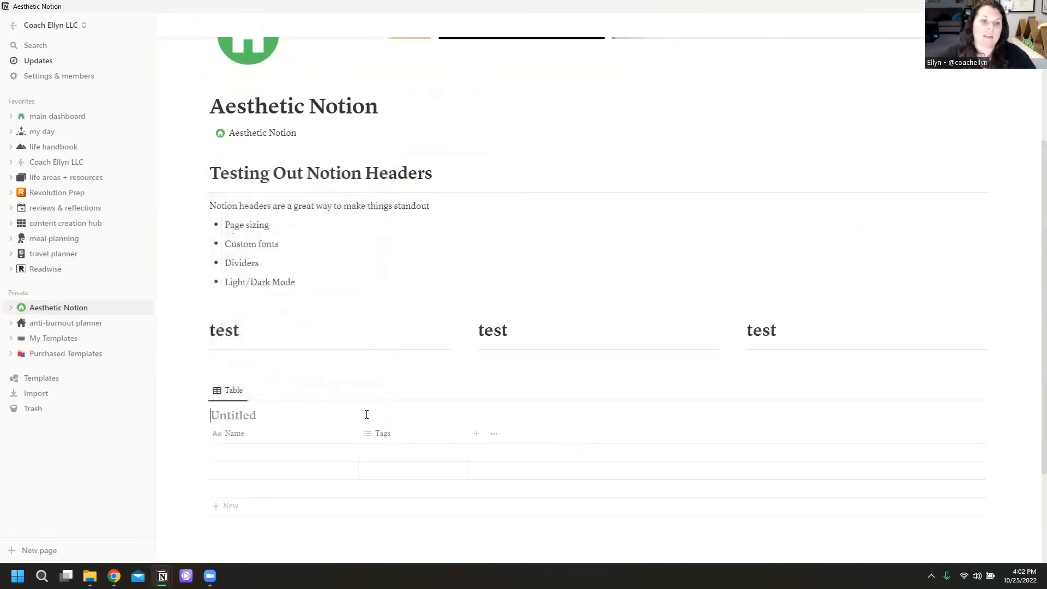
Step: Switch the new database's view layout from Table to Gallery and close the view options
click(234, 392)
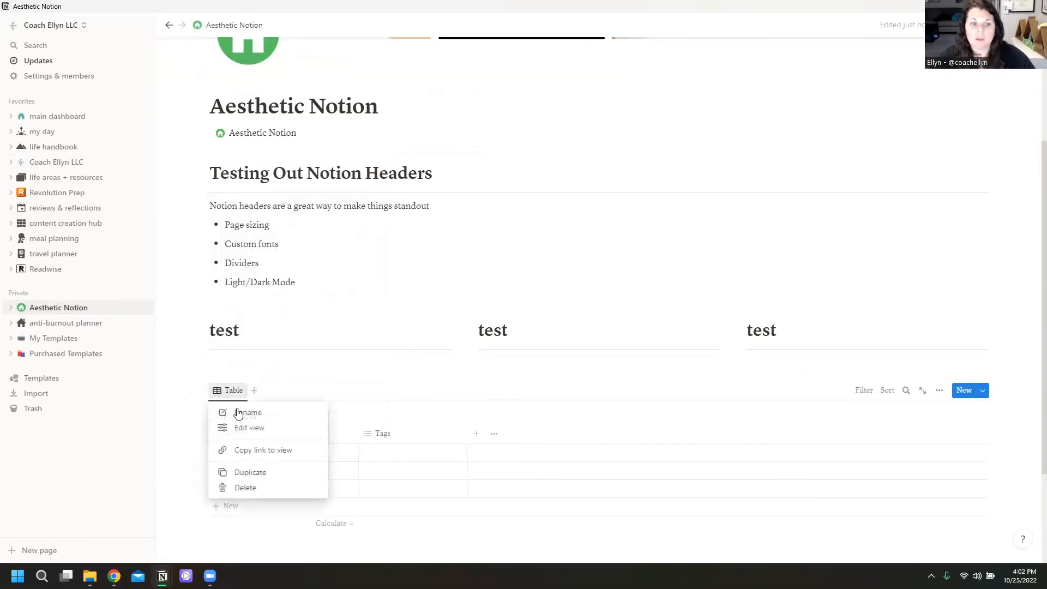
click(248, 429)
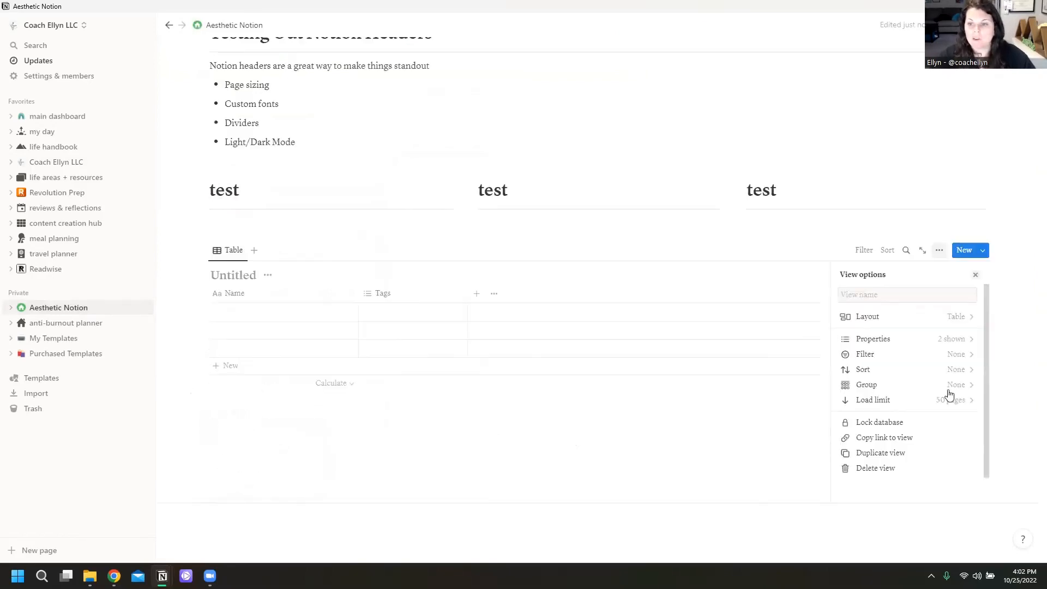
click(964, 321)
click(956, 340)
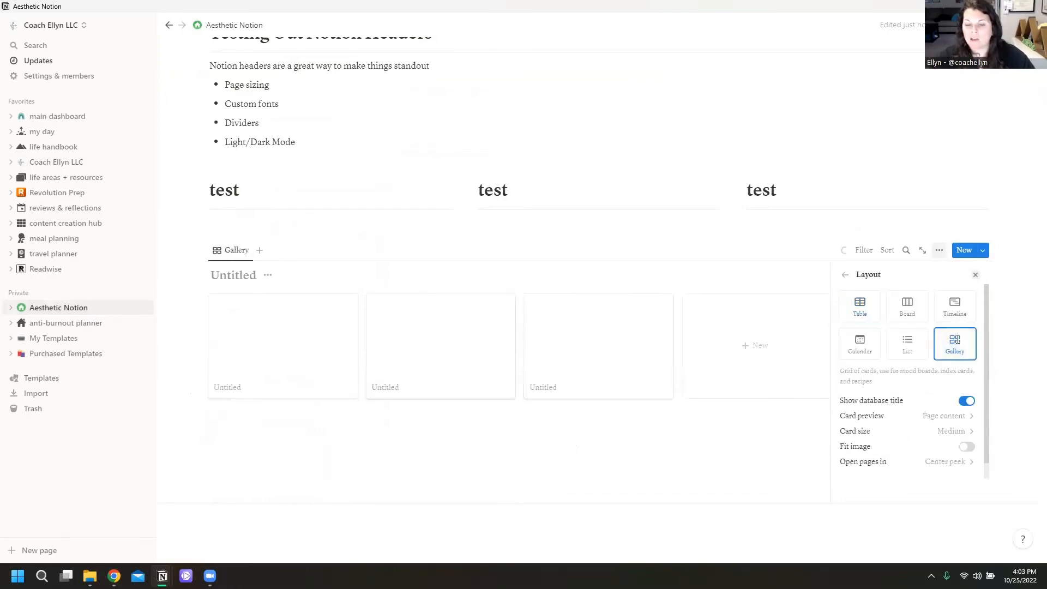
click(747, 443)
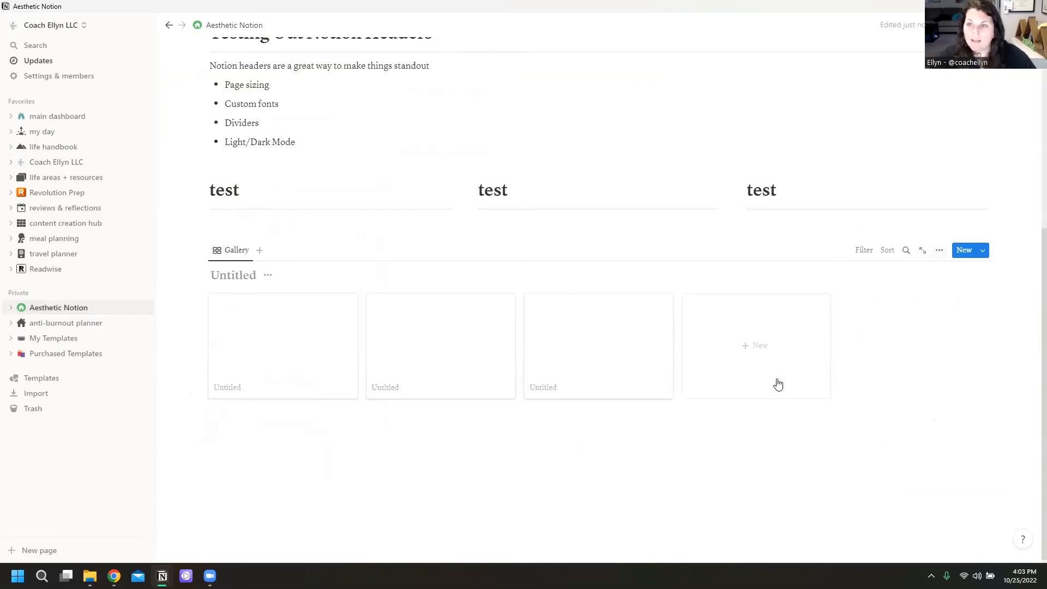
Step: Check the card preview setting in the gallery's layout options
mouse_move(663, 311)
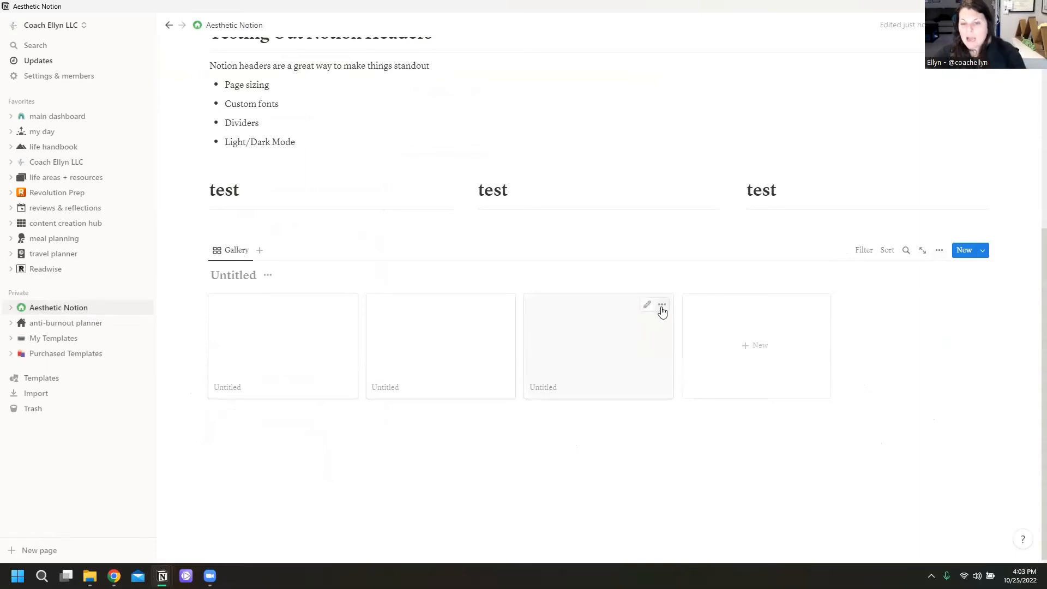
click(939, 252)
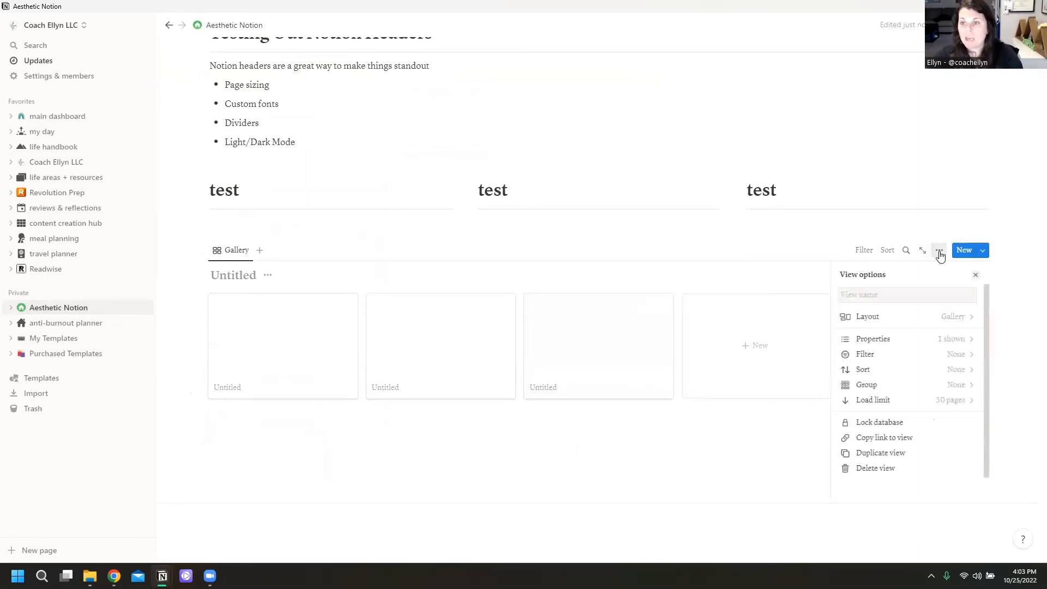
click(876, 322)
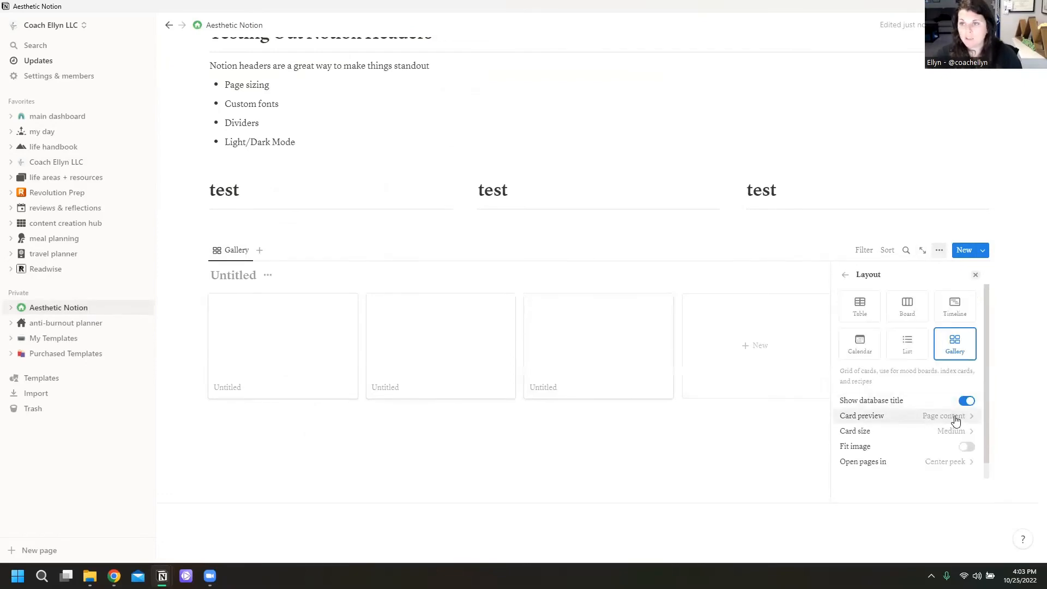
Step: Title the first gallery card test and fill its page body with a line of random placeholder text
click(322, 333)
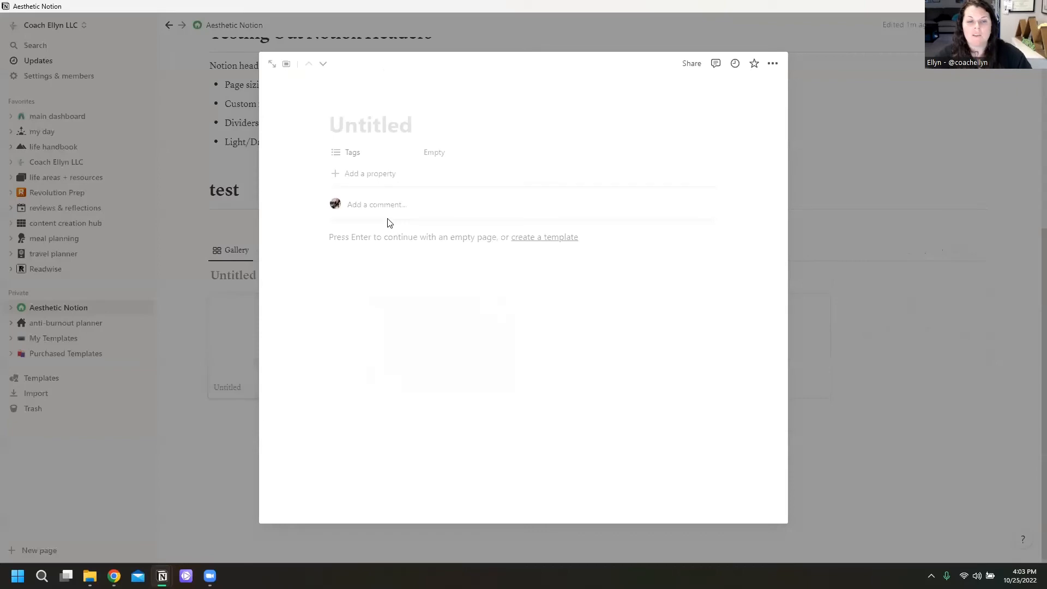
text(test)
key(Tab)
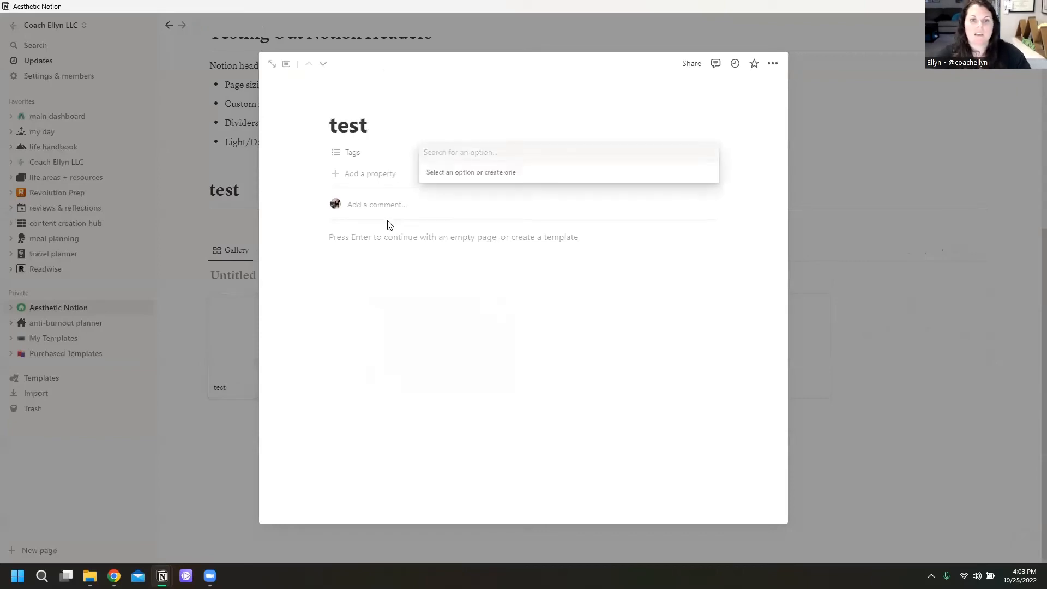
click(398, 256)
click(398, 255)
text(alkdjfa;lkejr;lkn;lkncxl;kane;ltkneadgf)
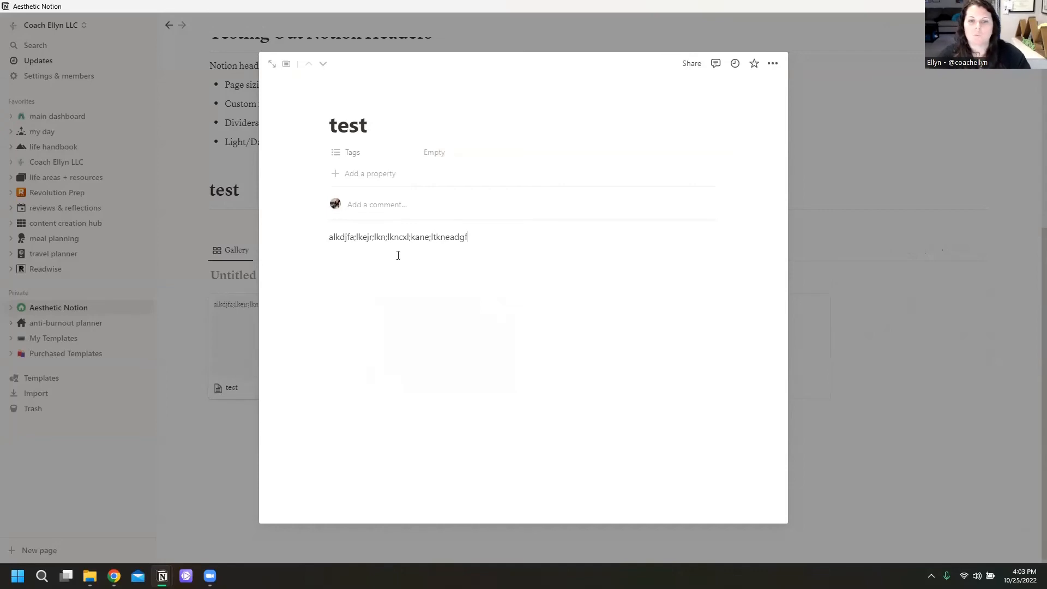
click(868, 352)
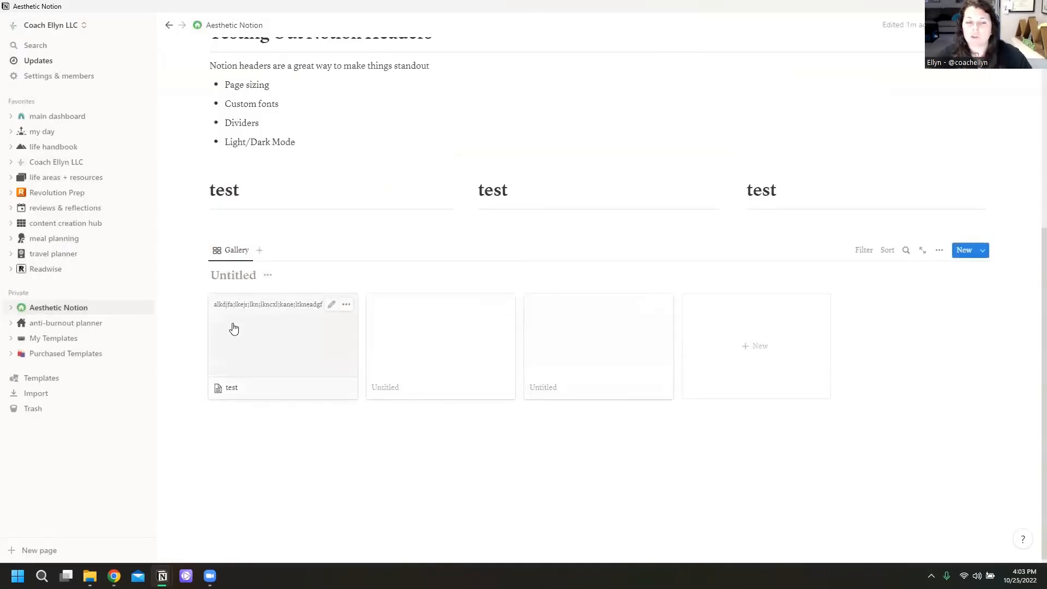
Step: Set the gallery's card preview to Page cover
click(940, 251)
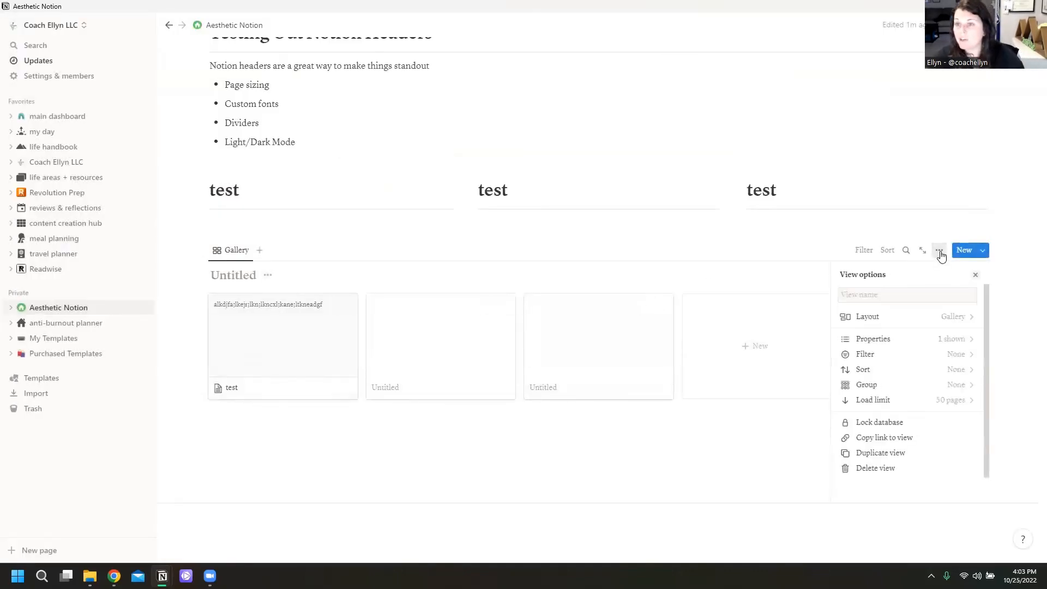
click(899, 324)
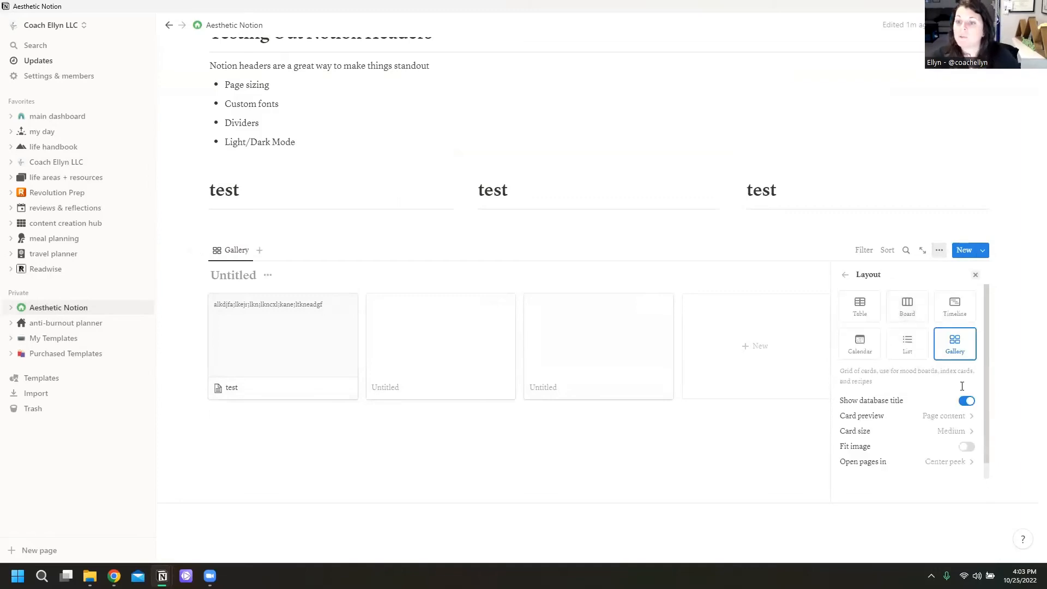
click(946, 416)
click(900, 451)
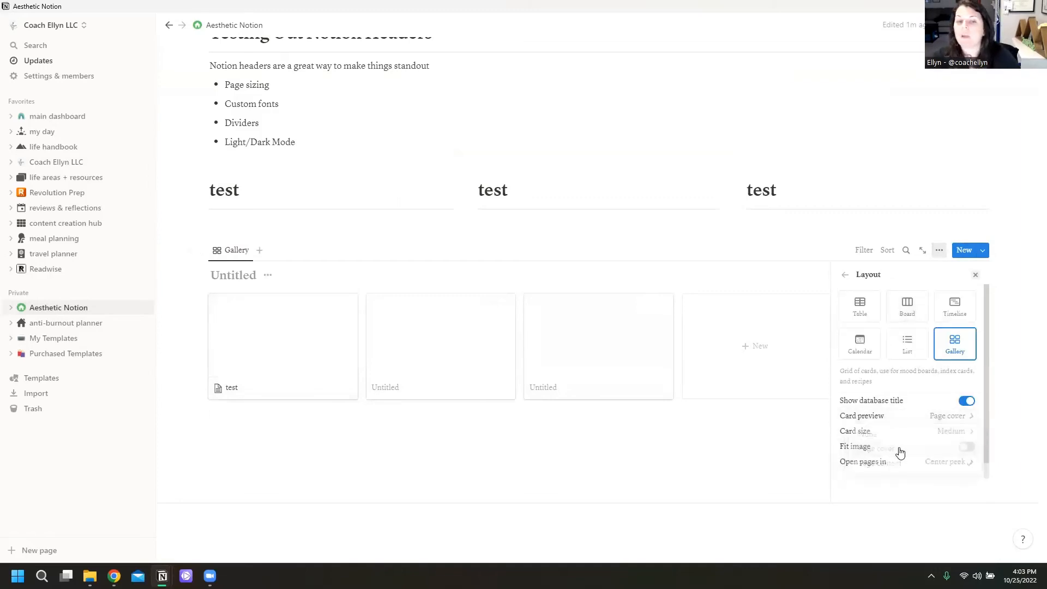
click(510, 465)
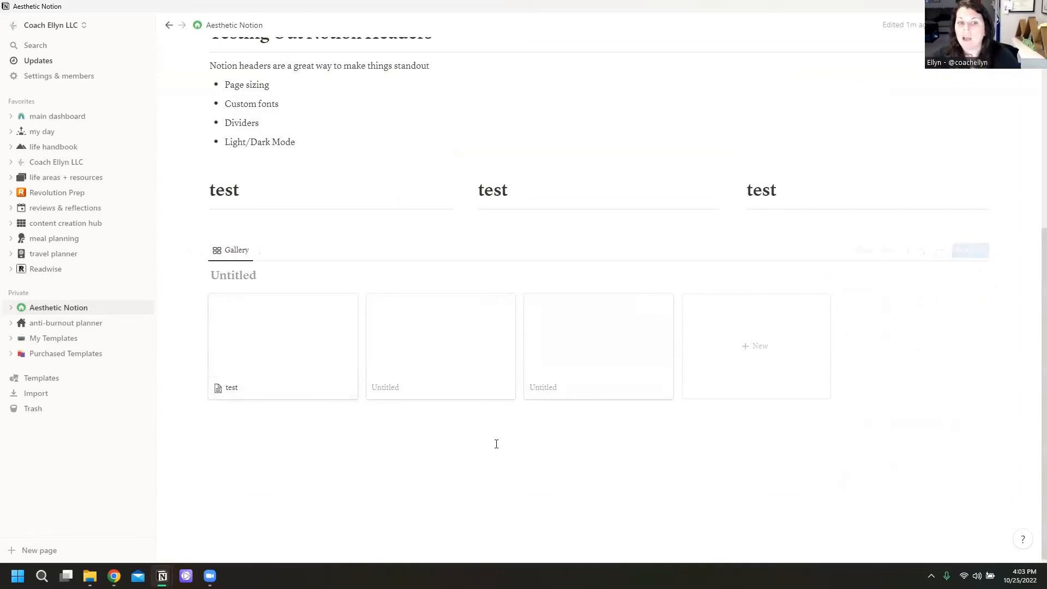
Step: Add a red heart icon and a cover image of a columned church interior to the test card's page
click(261, 362)
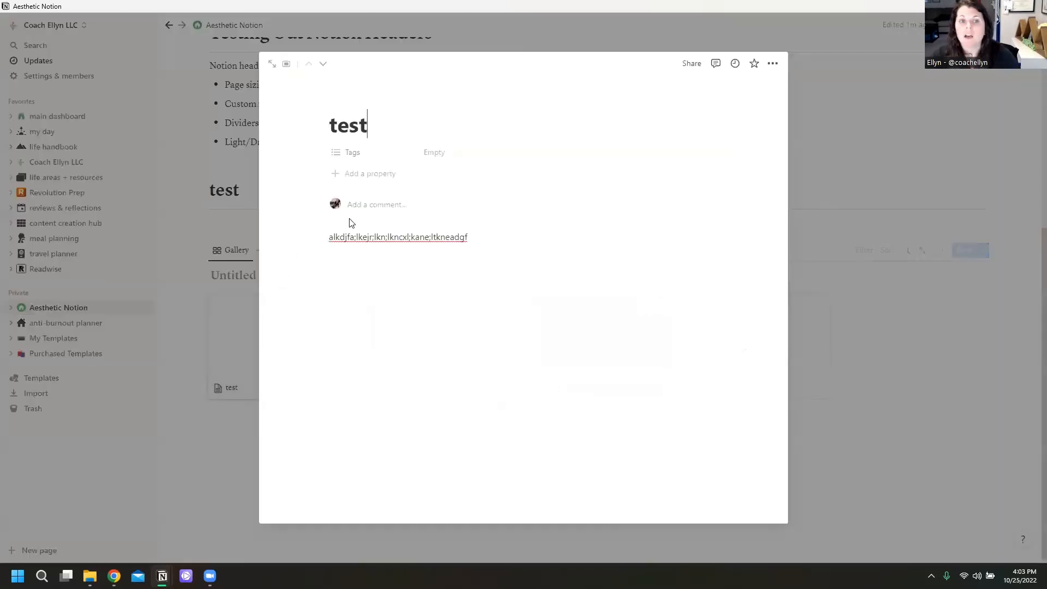
click(348, 100)
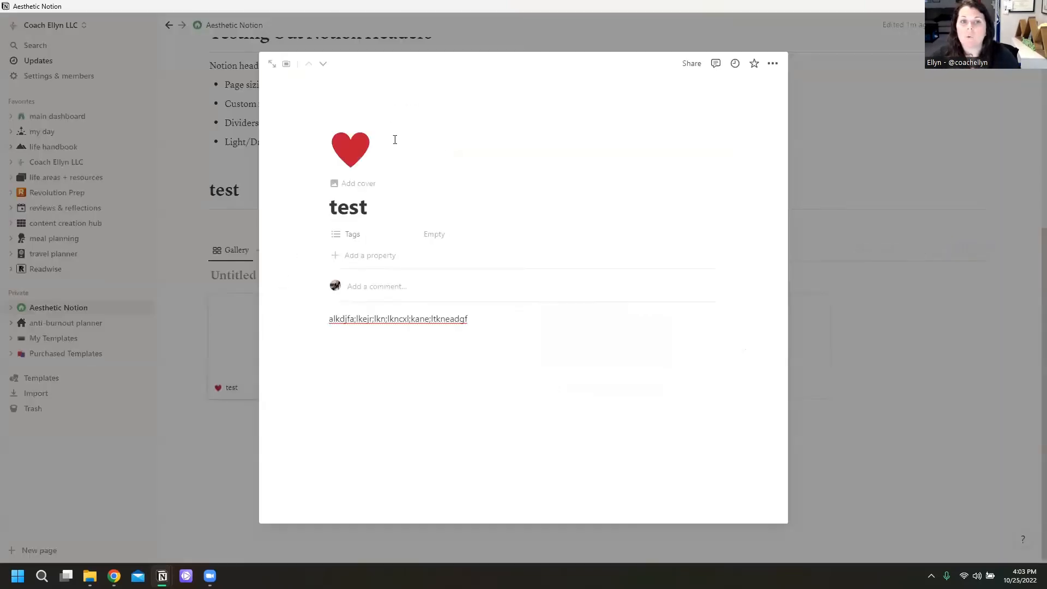
click(349, 184)
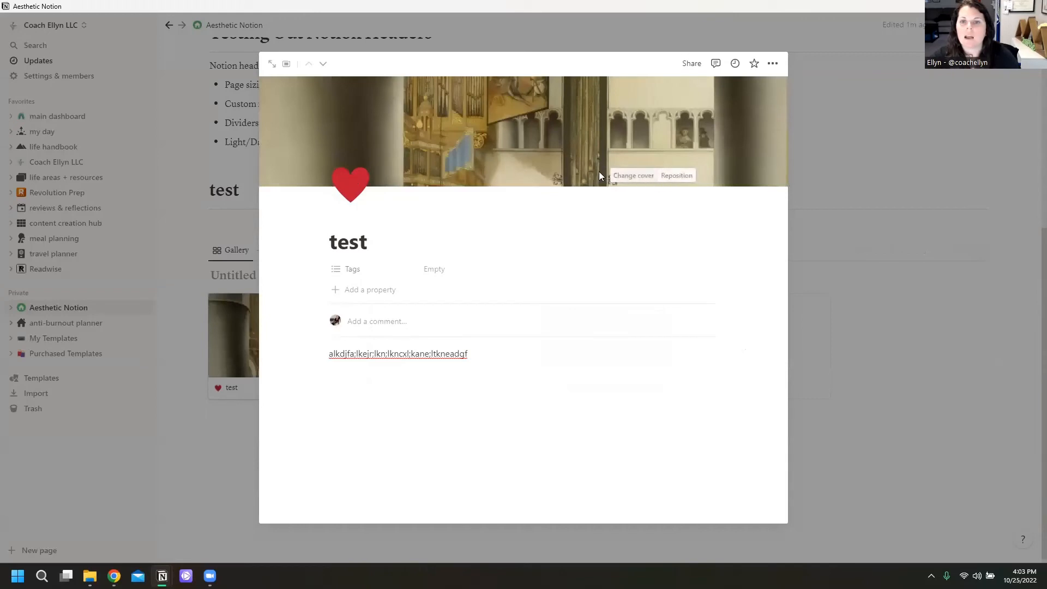
click(887, 286)
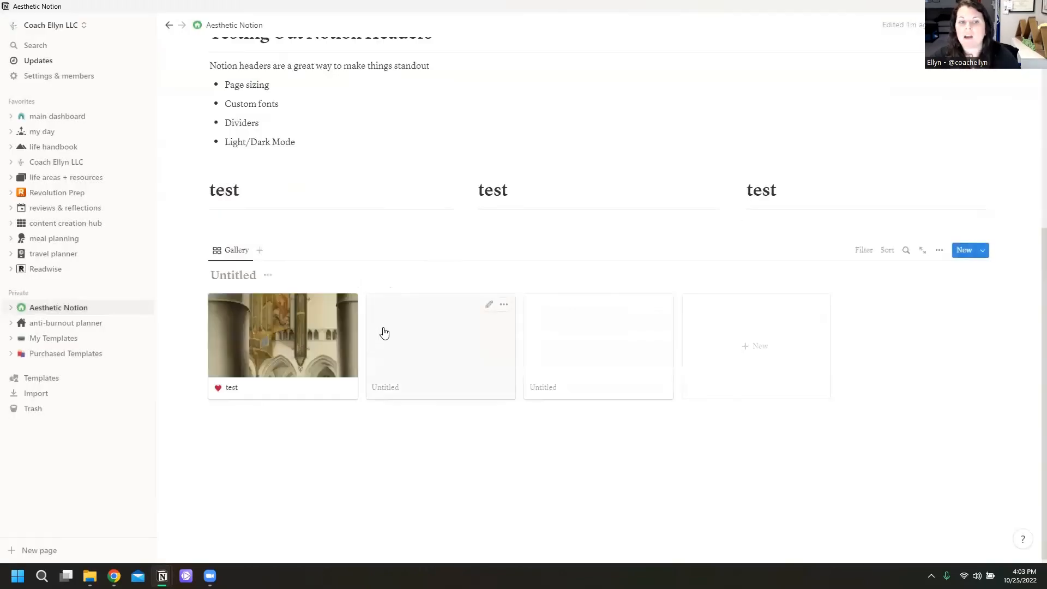
Step: Add a nebula cover to the second gallery card's page and a blue patterned cover to the third's
click(419, 357)
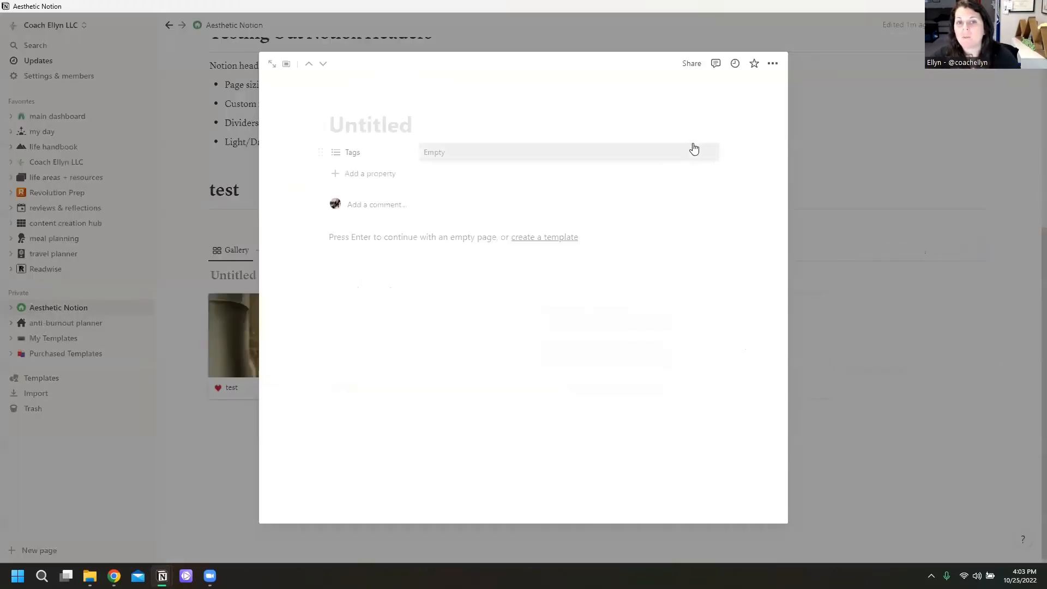
click(402, 102)
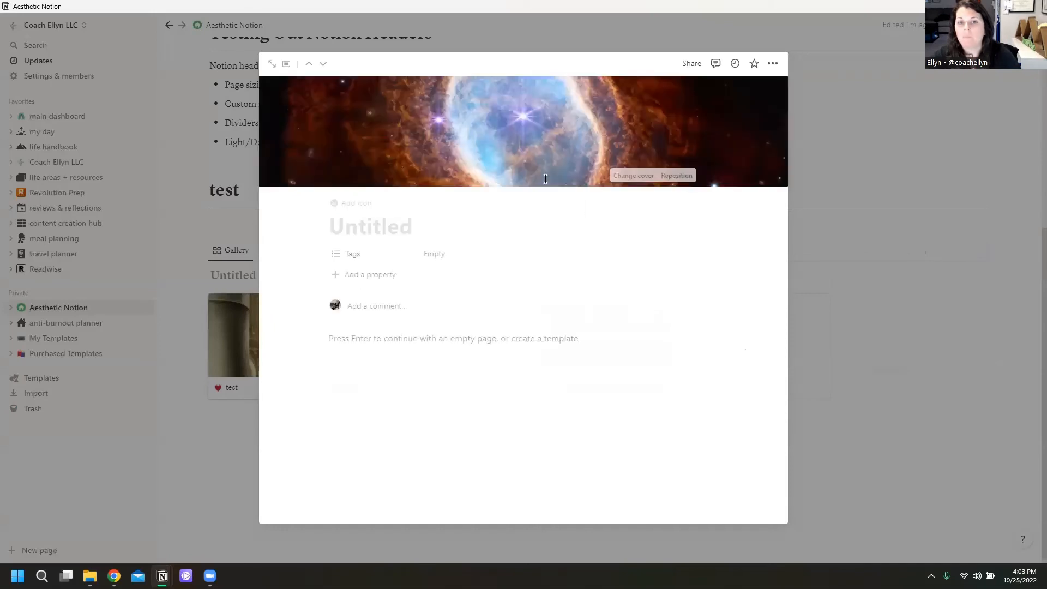
click(935, 323)
click(628, 346)
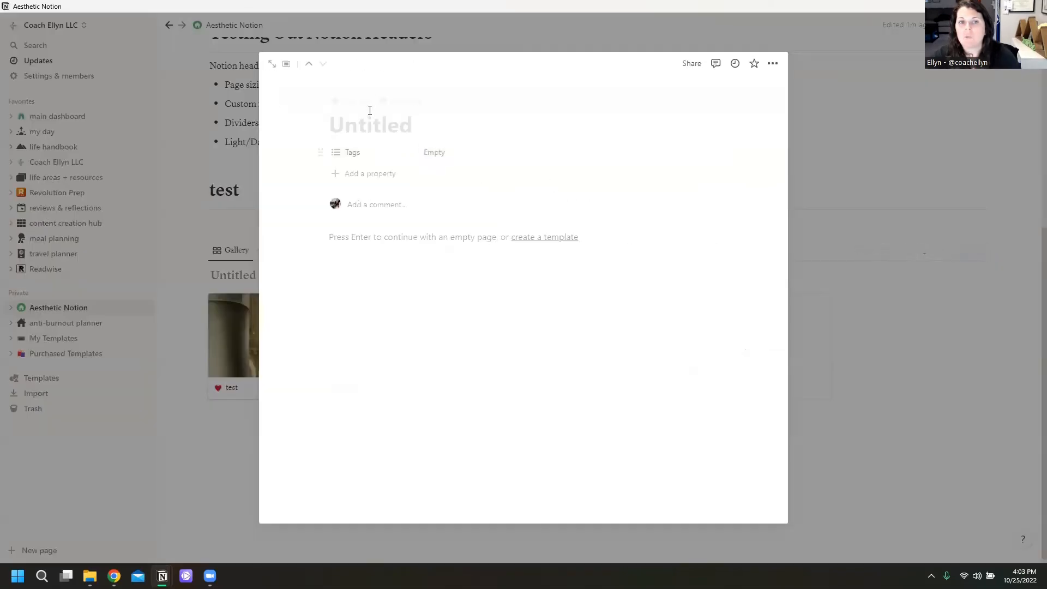
click(398, 103)
key(Escape)
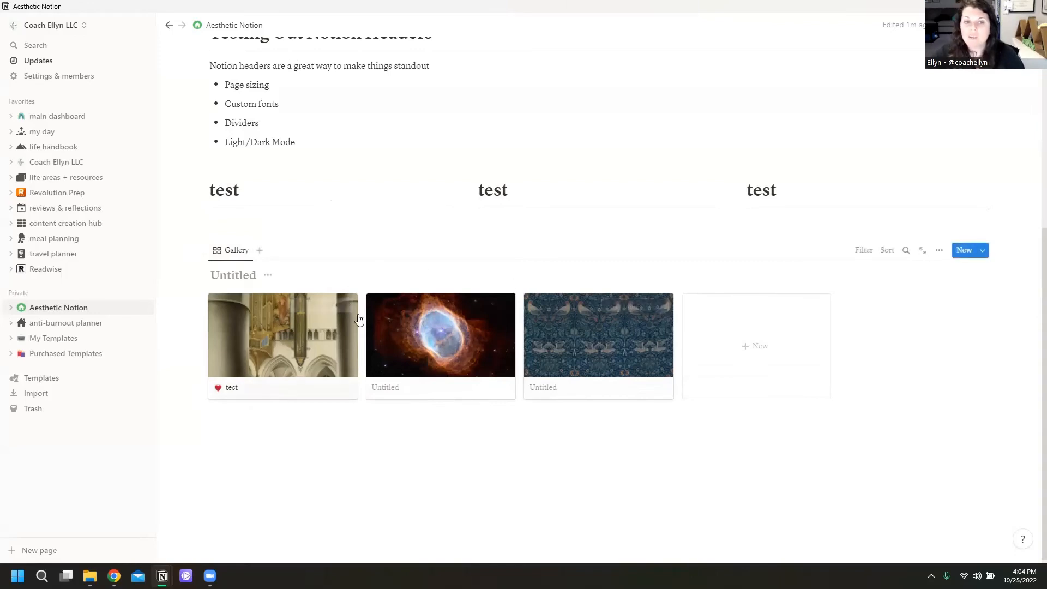
Step: Look over the gallery cards on the travel planner page, including Past Trips, and go to the main dashboard
click(43, 254)
scroll(682, 315, down, 6)
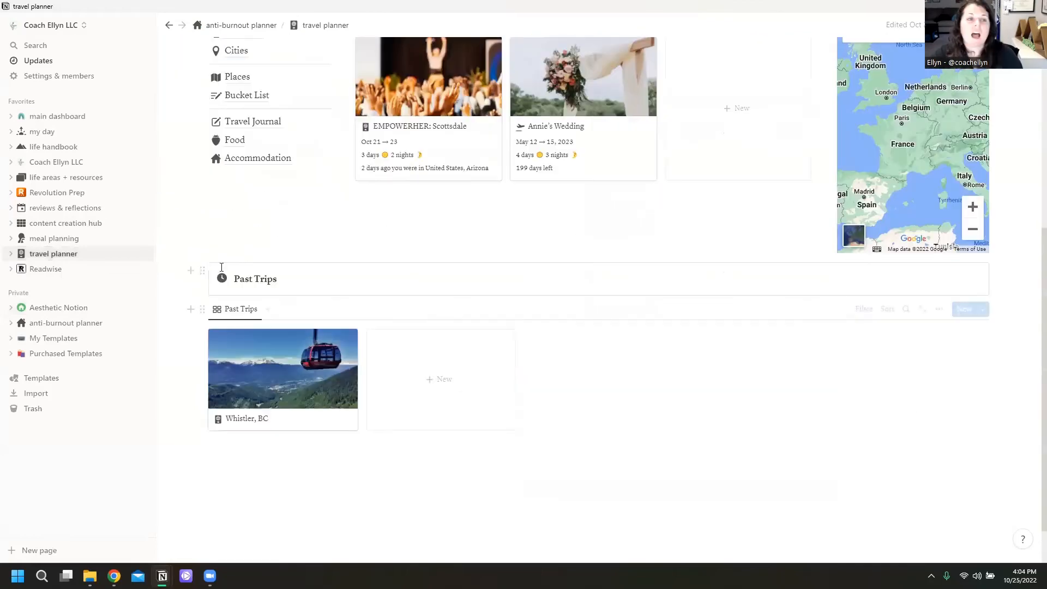
click(40, 119)
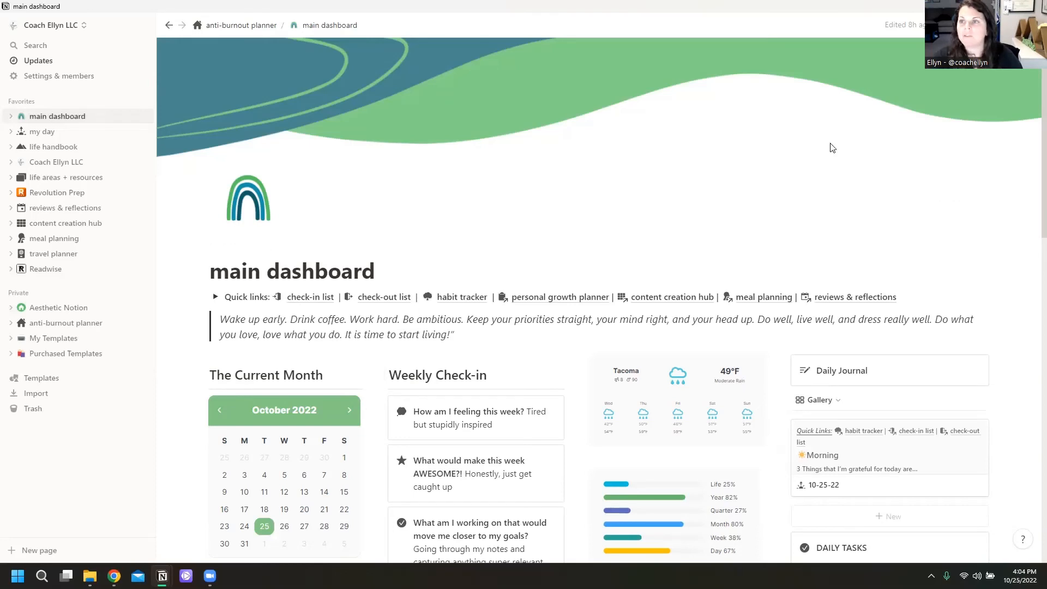
Step: Set the main dashboard page's font style to Serif
click(1031, 25)
click(975, 70)
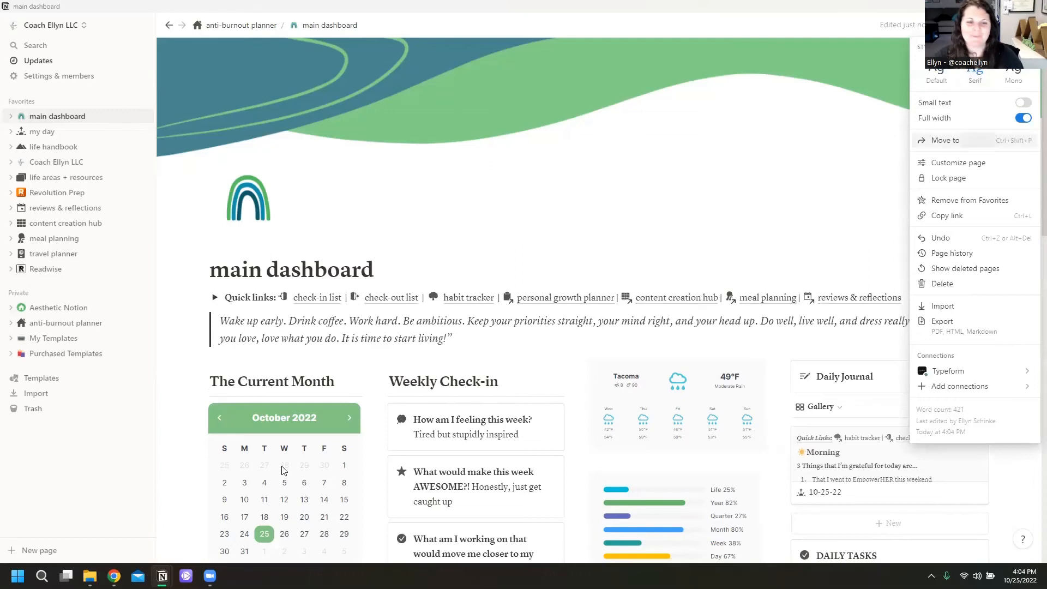
click(333, 388)
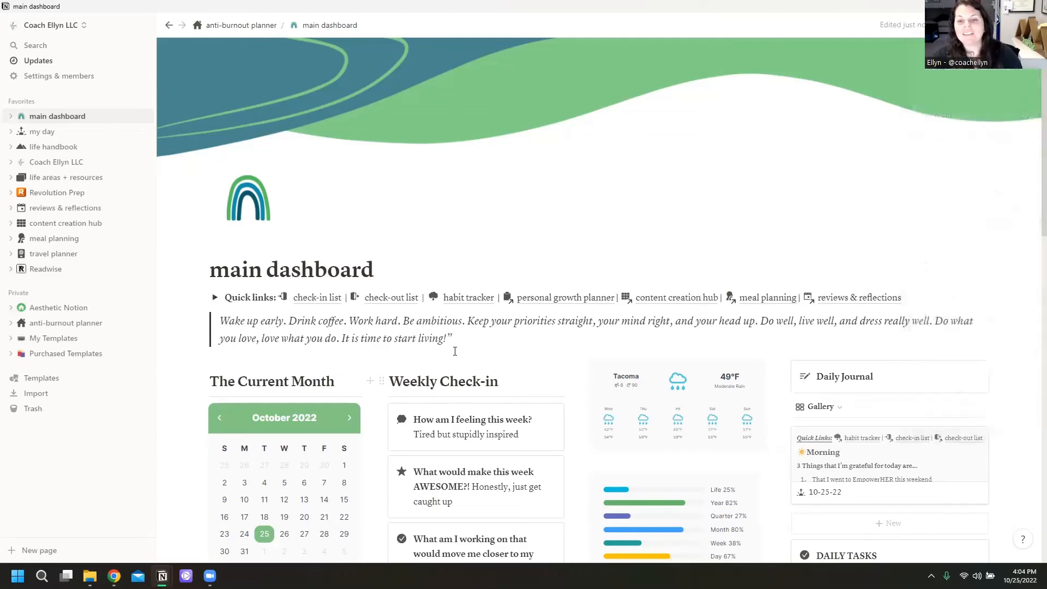
scroll(343, 355, down, 1)
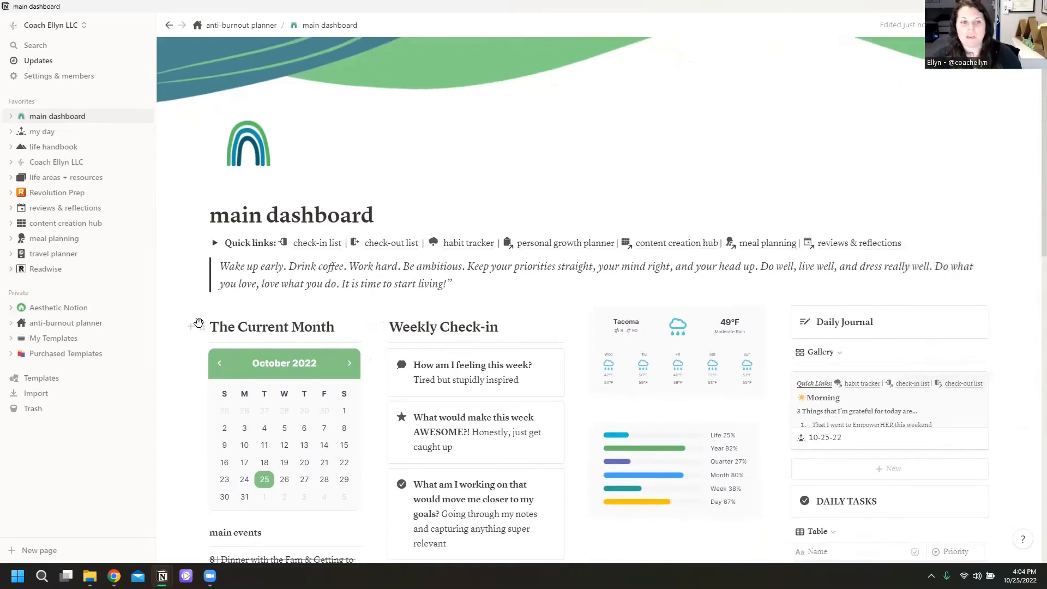
click(202, 326)
key(Escape)
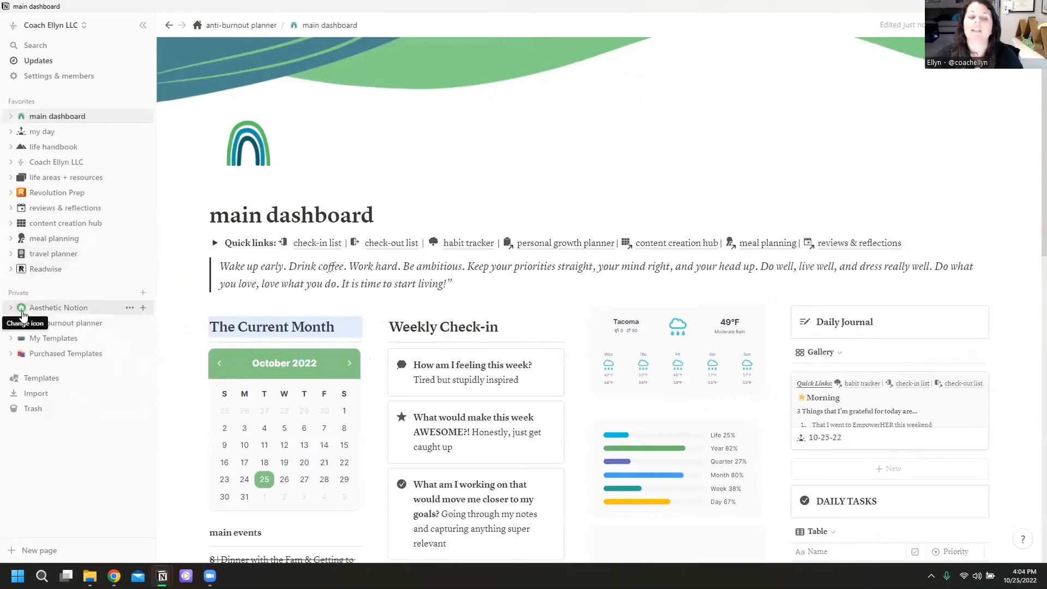
Step: On the Aesthetic Notion page, turn the first column's test heading into a callout
click(49, 308)
scroll(259, 358, down, 3)
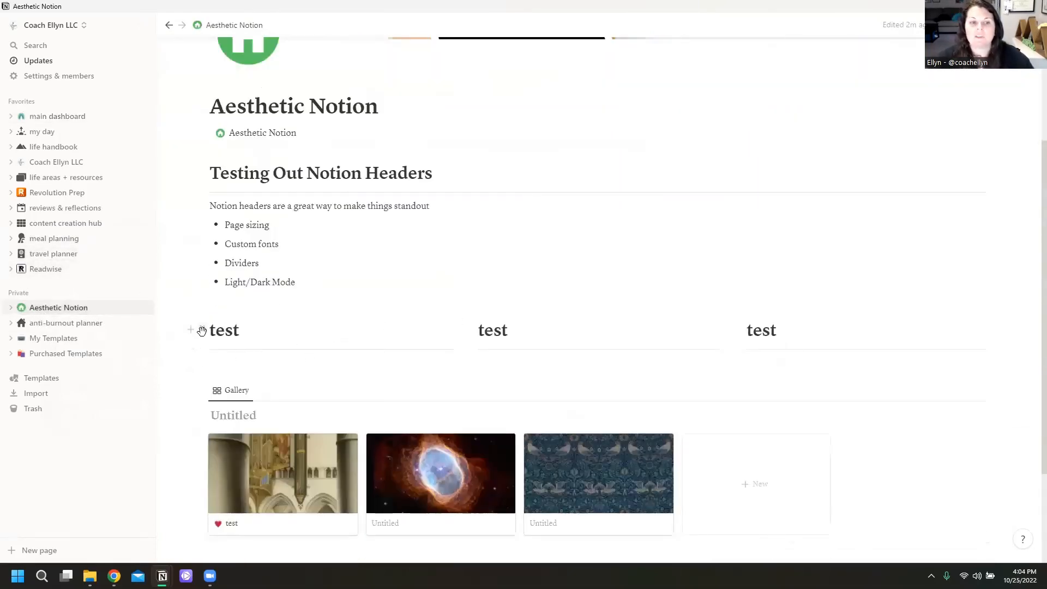
click(201, 331)
mouse_move(157, 394)
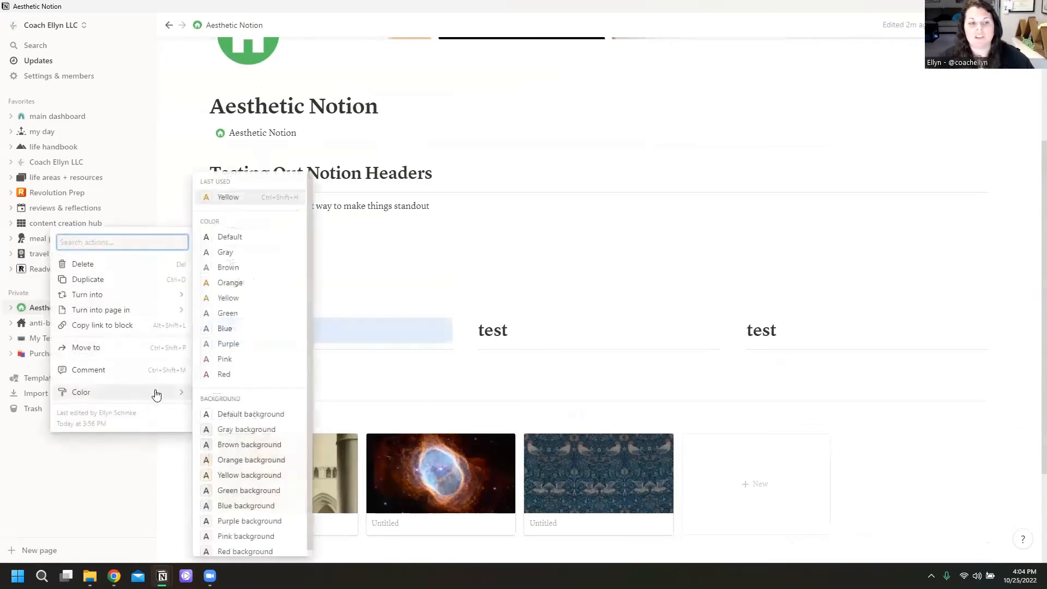
mouse_move(180, 295)
click(308, 312)
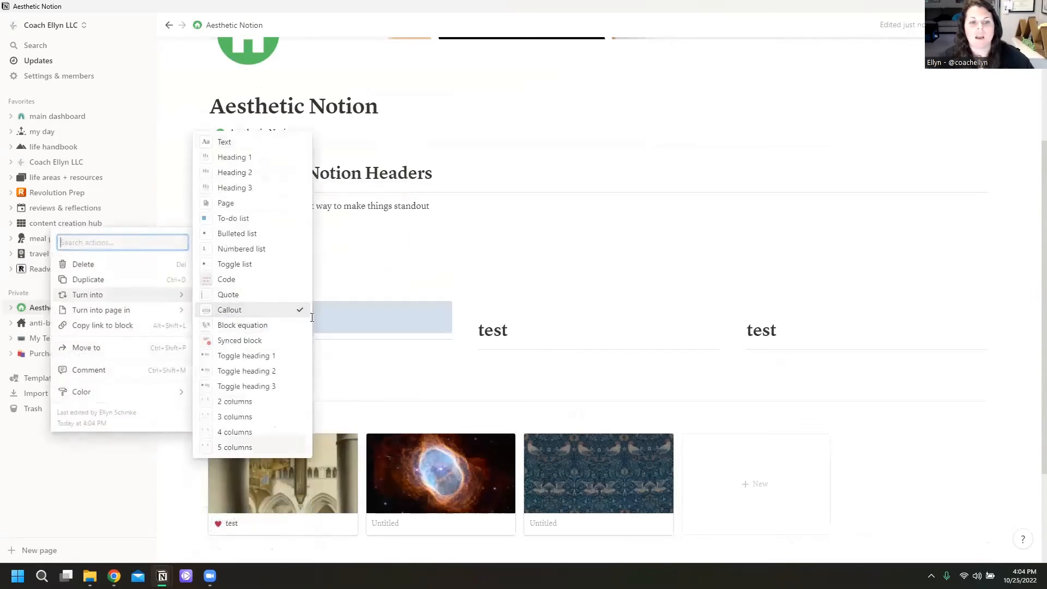
click(264, 341)
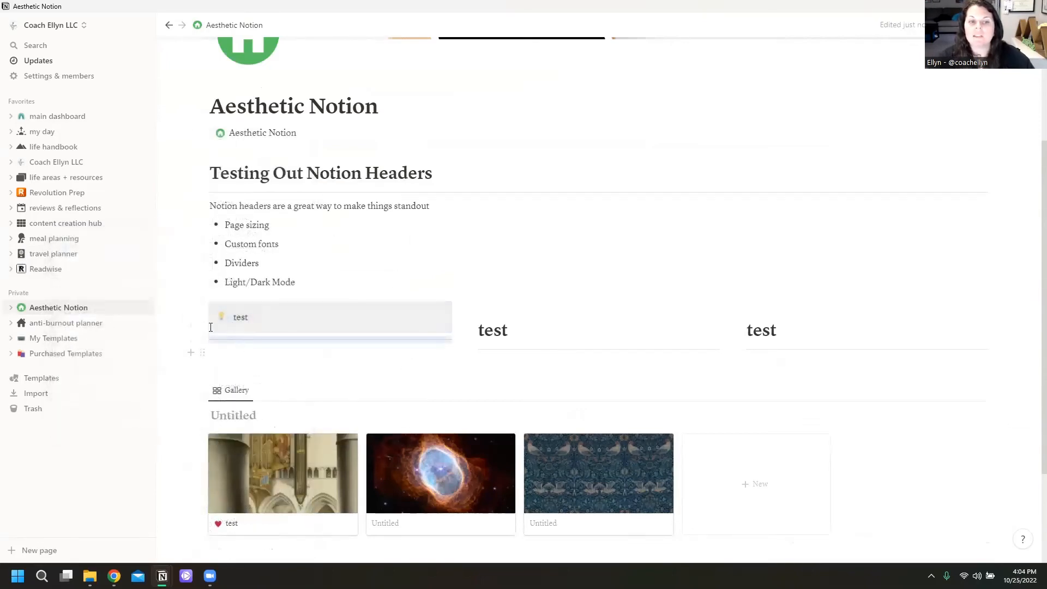
Step: Give the first column's callout the default background and delete the divider beneath it
click(197, 325)
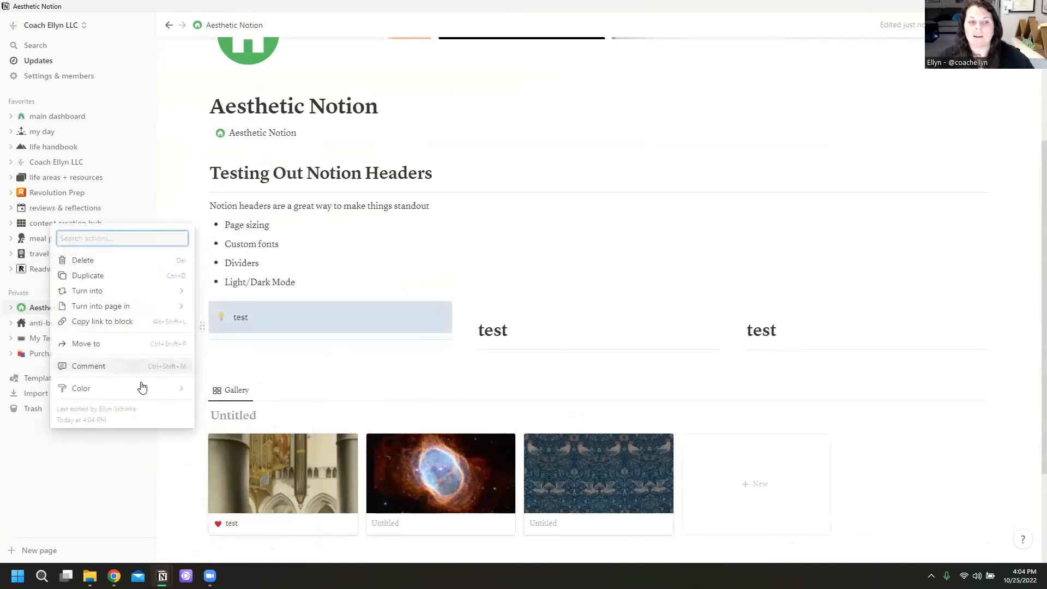
mouse_move(163, 394)
click(251, 414)
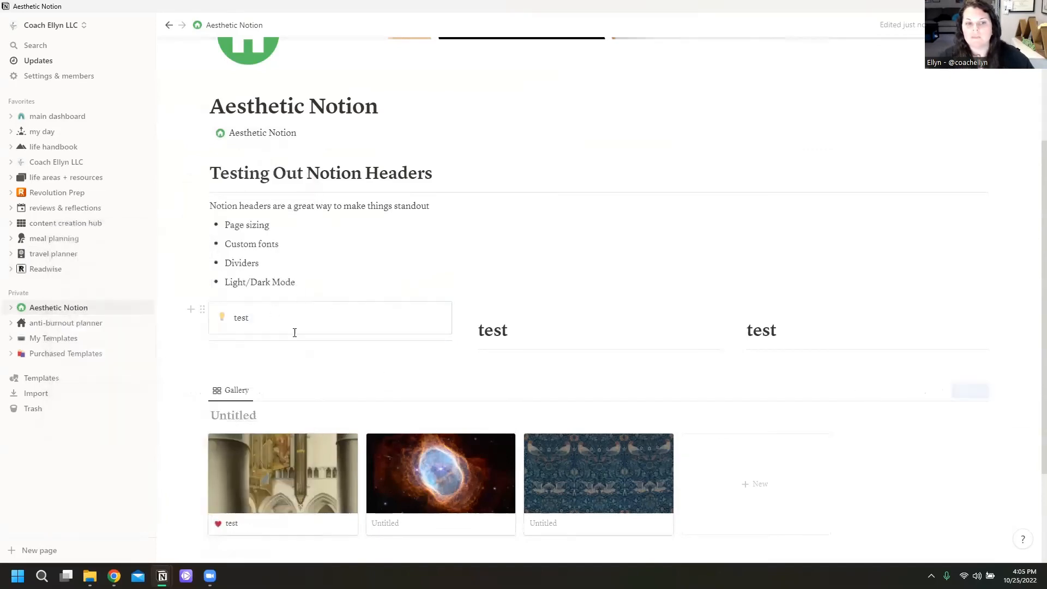
click(202, 341)
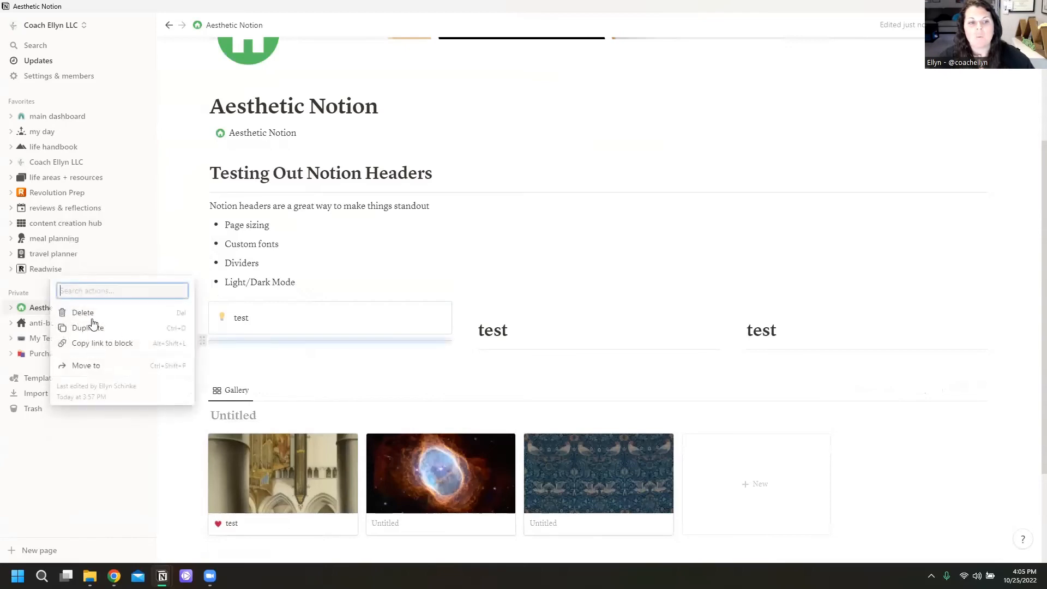
click(86, 315)
click(271, 344)
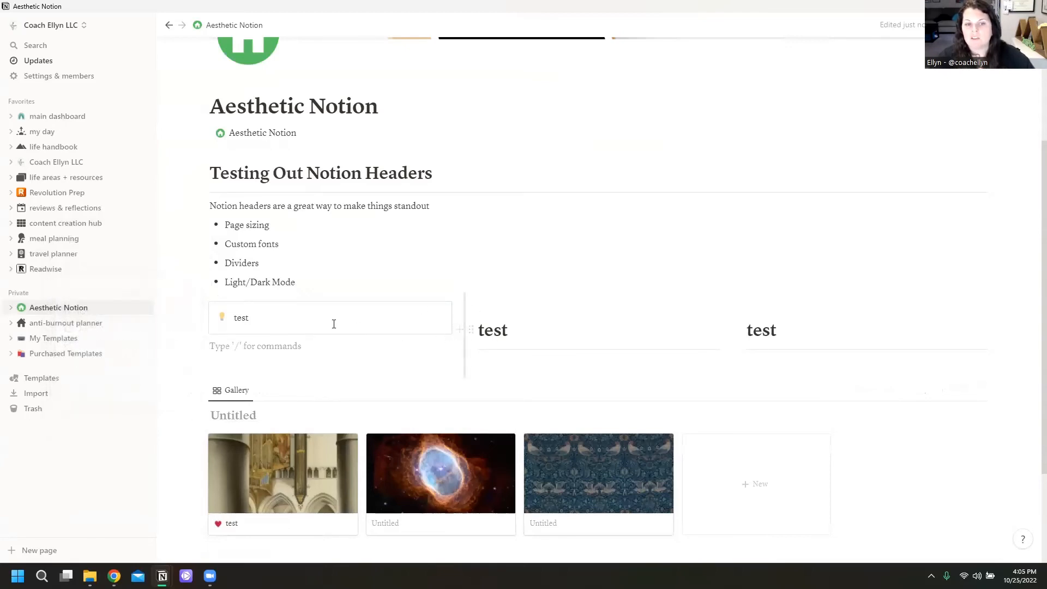
Step: Replace the callout's text with TEST TEST and make it bold
double_click(243, 317)
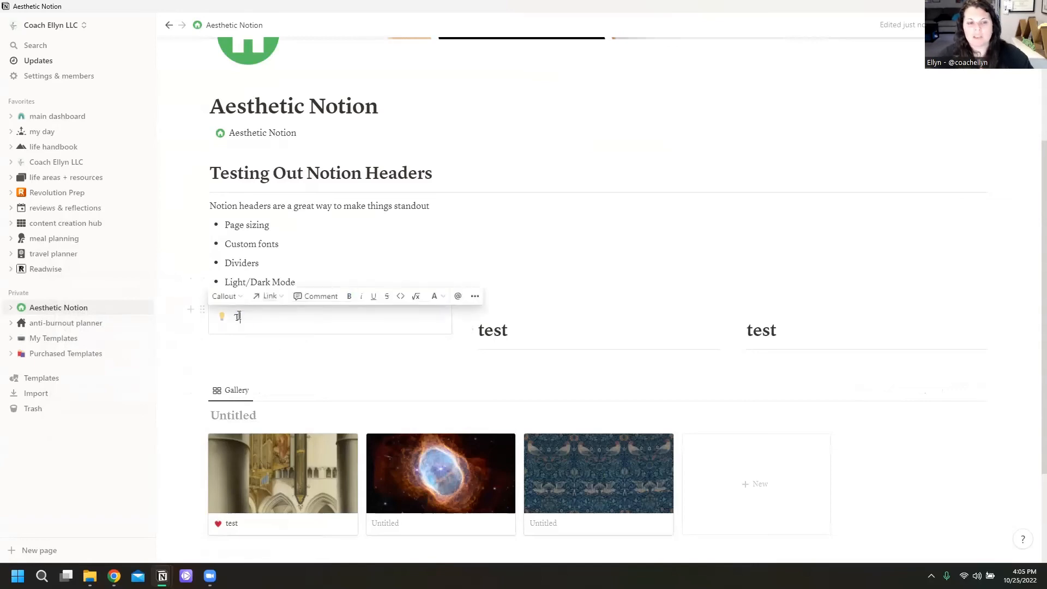
text(TEST)
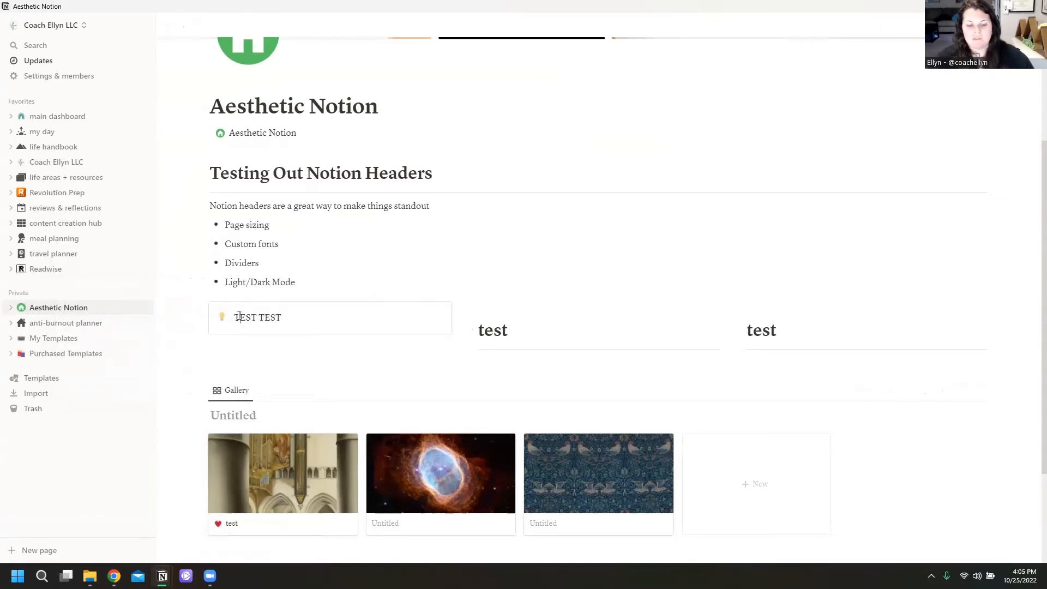
triple_click(239, 317)
click(507, 330)
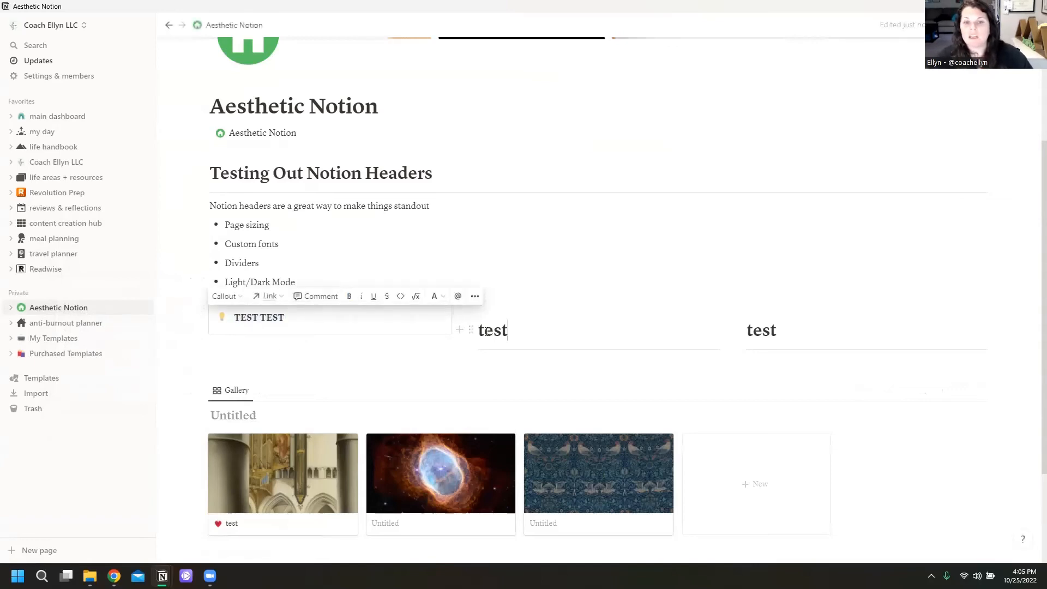
Step: Duplicate the TEST TEST callout and place the copy above the test heading in the second column
click(470, 330)
click(234, 339)
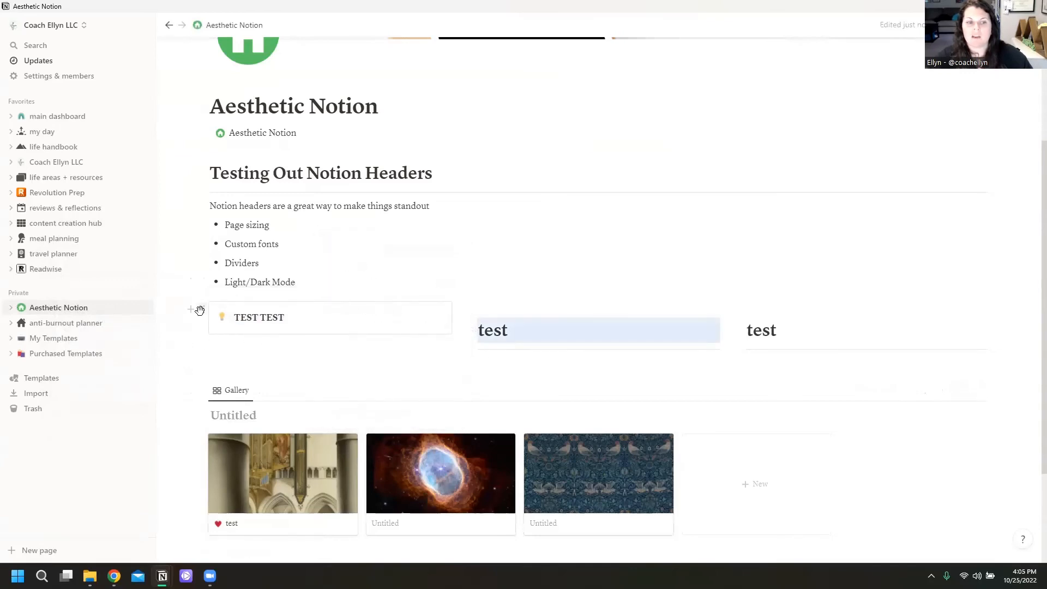
click(202, 316)
key(ctrl+d)
drag(204, 348, 515, 318)
Step: Duplicate the callout into the third column and delete the old test headings and dividers below the second and third callouts
click(470, 310)
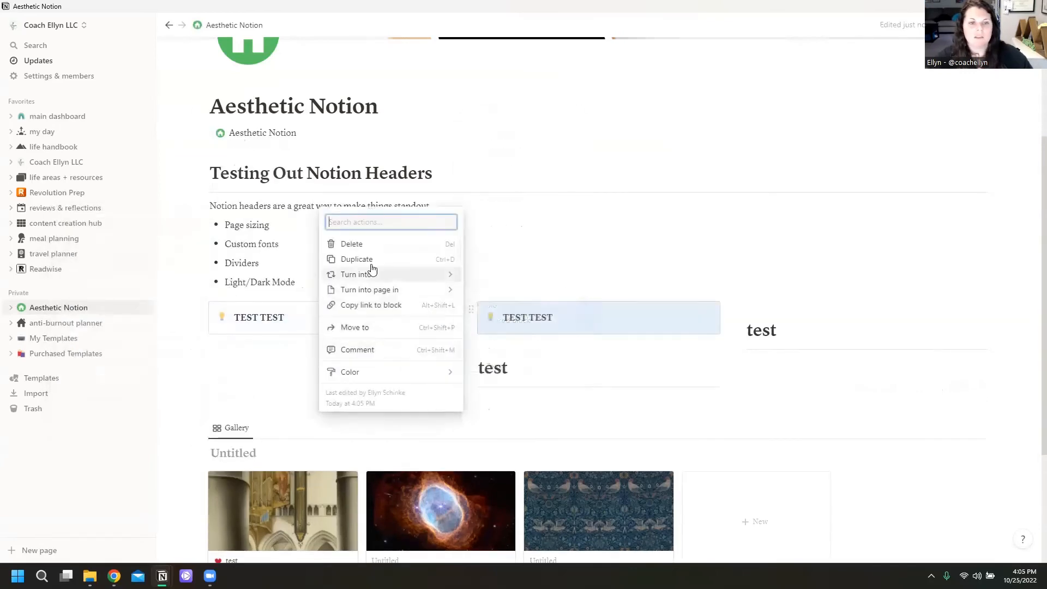
click(371, 261)
drag(471, 348, 825, 316)
drag(807, 364, 542, 355)
key(Delete)
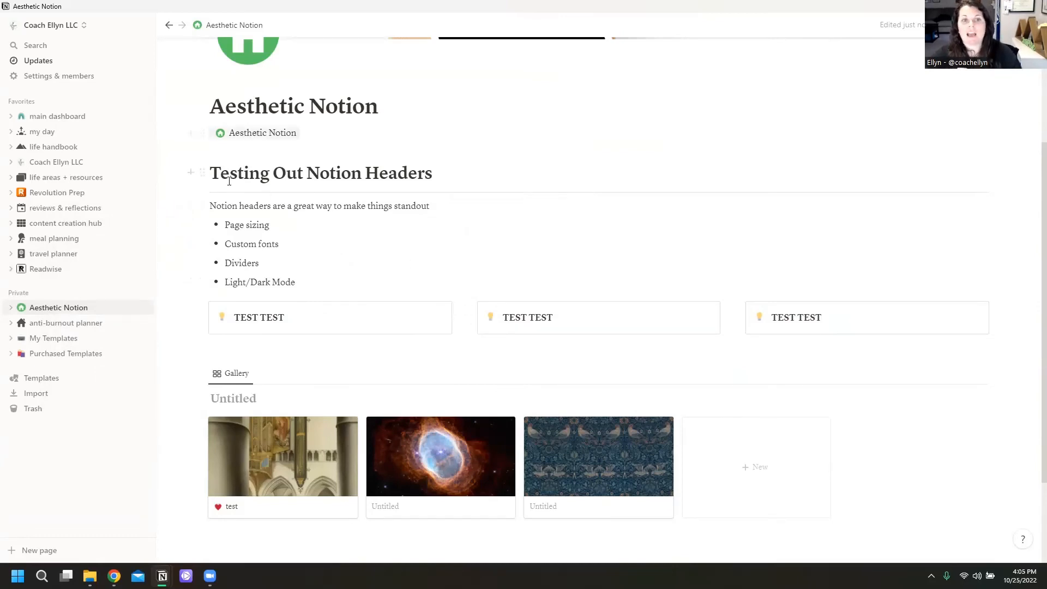
drag(212, 168, 544, 248)
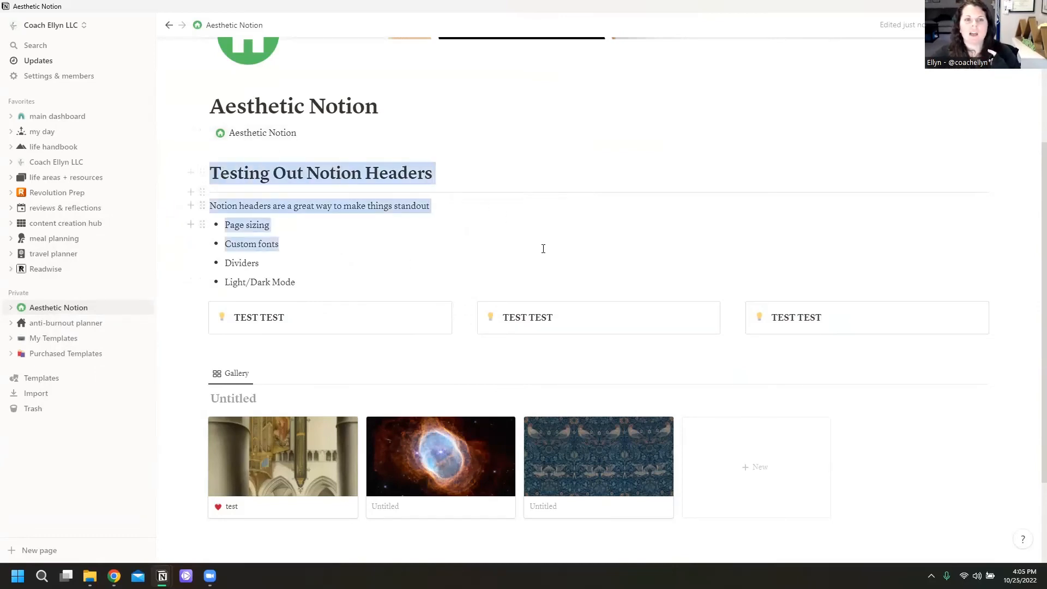
drag(358, 186, 354, 180)
click(209, 163)
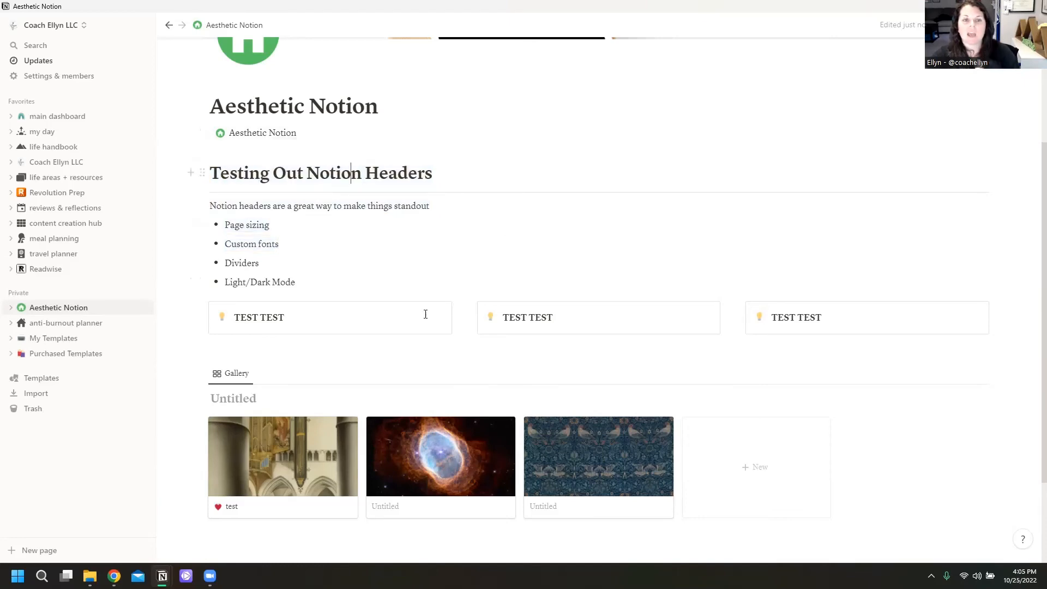
drag(988, 330, 183, 302)
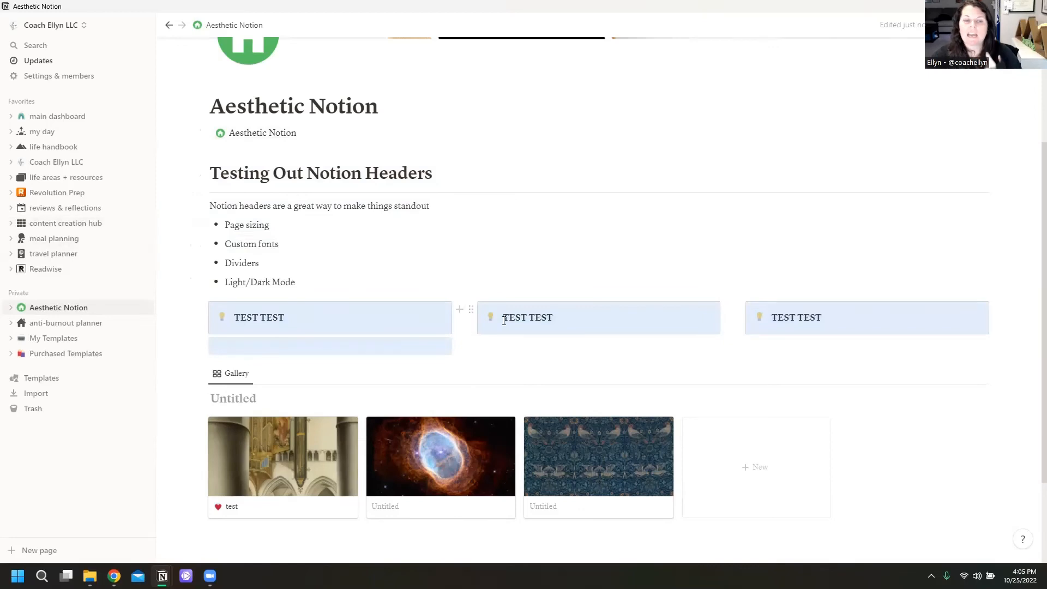
click(656, 352)
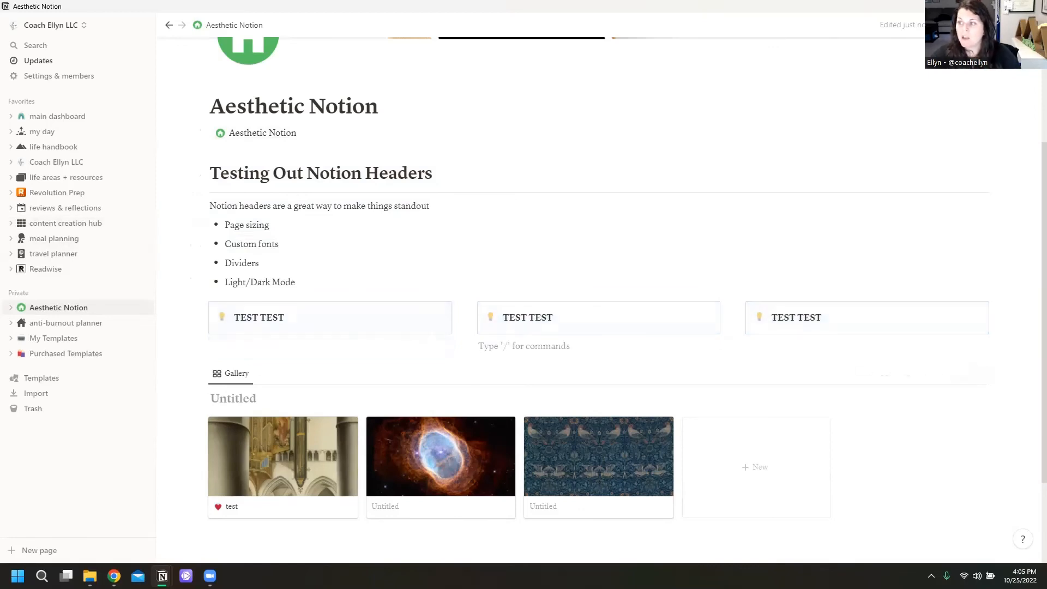
Step: Open the main dashboard page and set its Backlinks display to Off in the page customization options
scroll(186, 240, up, 1)
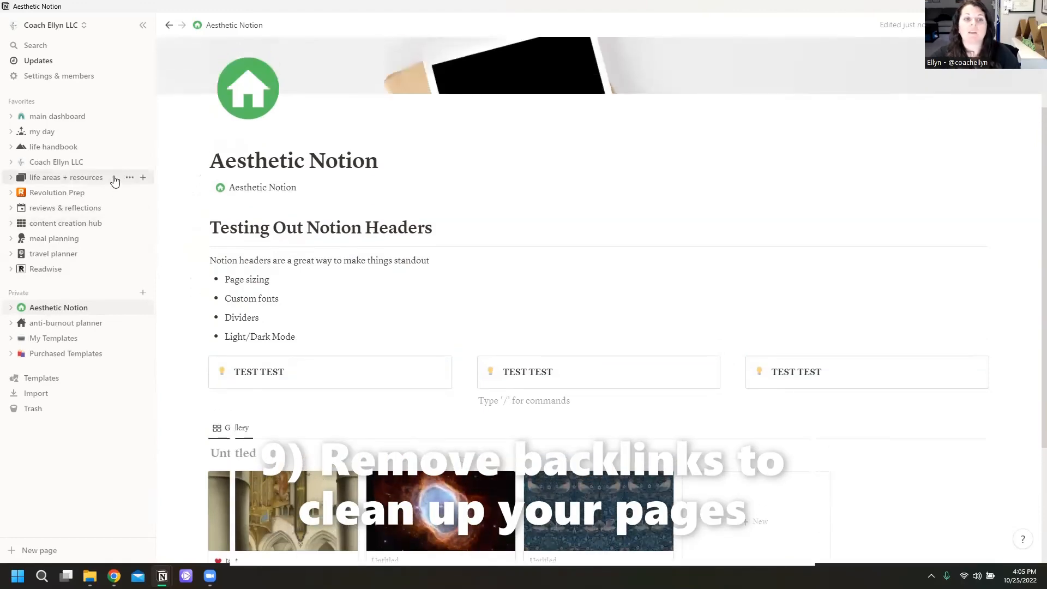
click(63, 118)
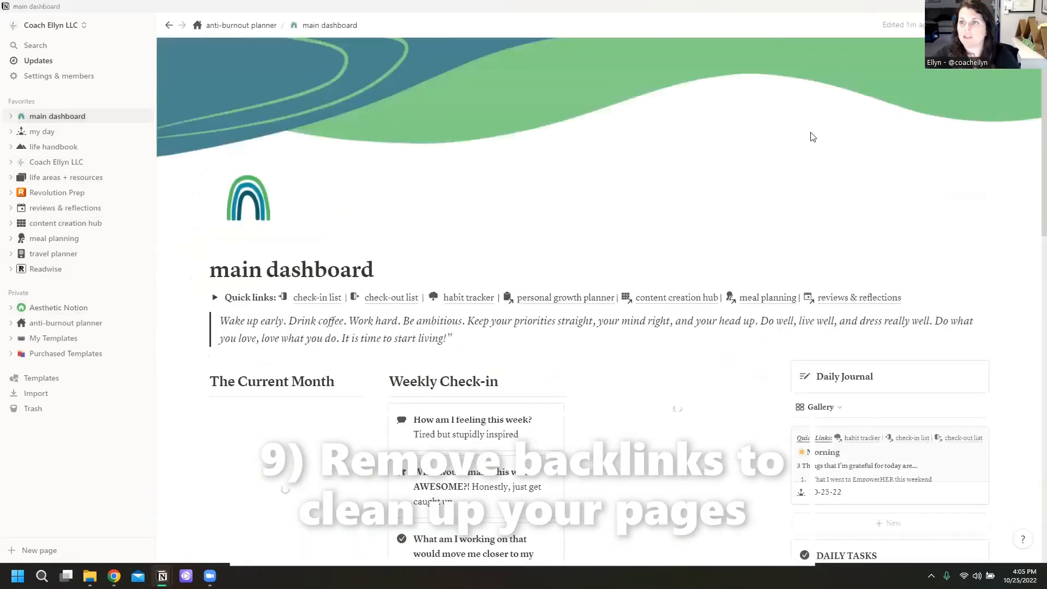
click(1029, 25)
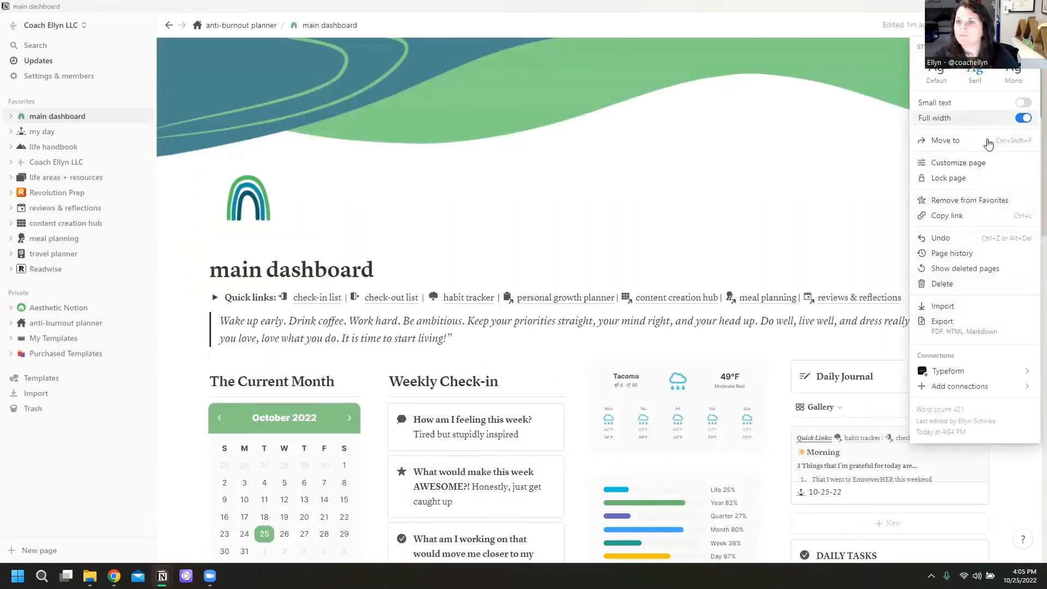
click(949, 163)
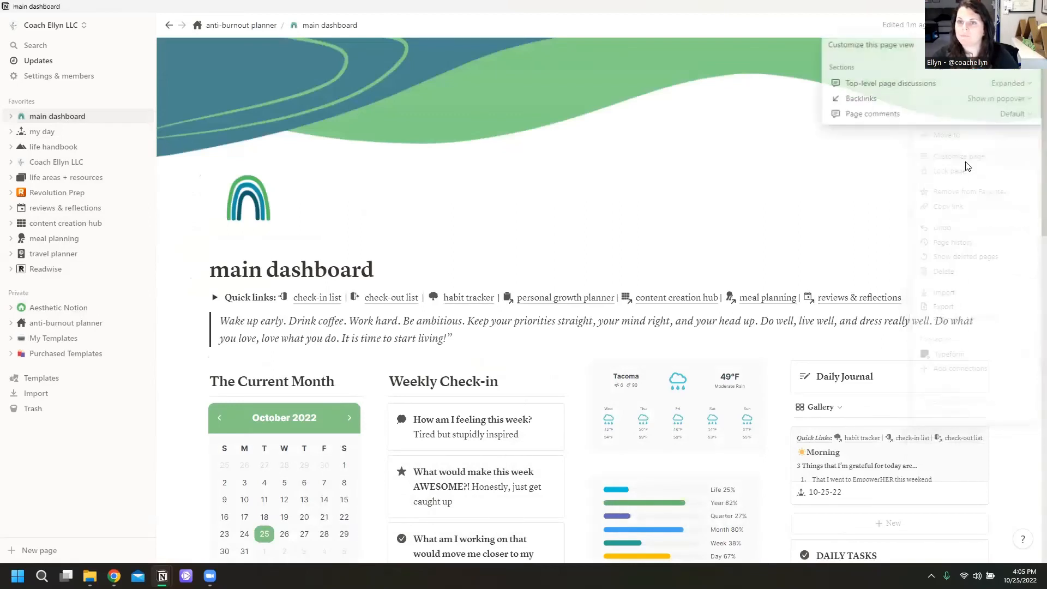
click(1004, 98)
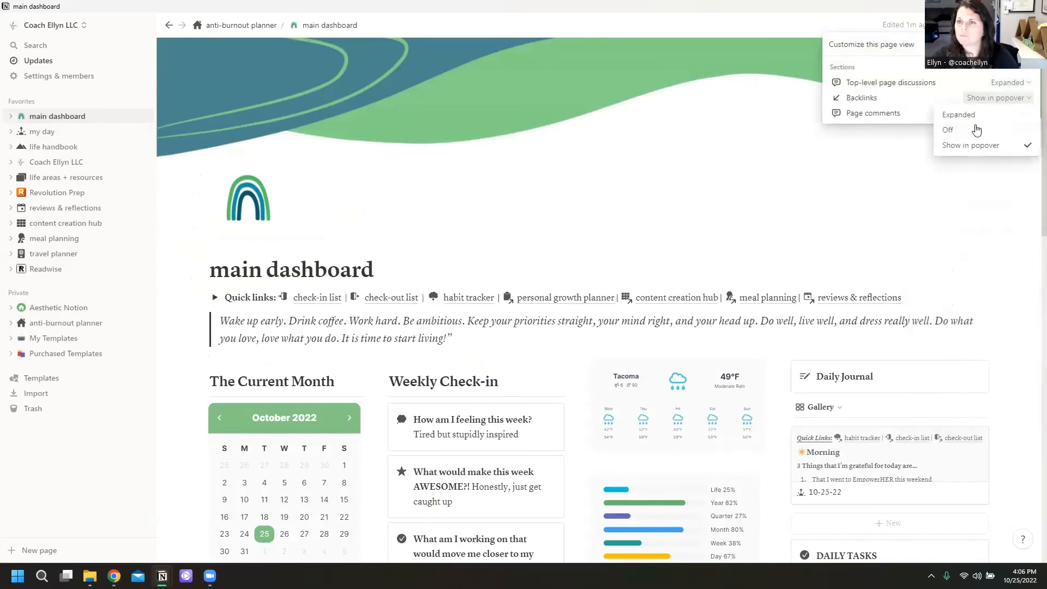
click(949, 130)
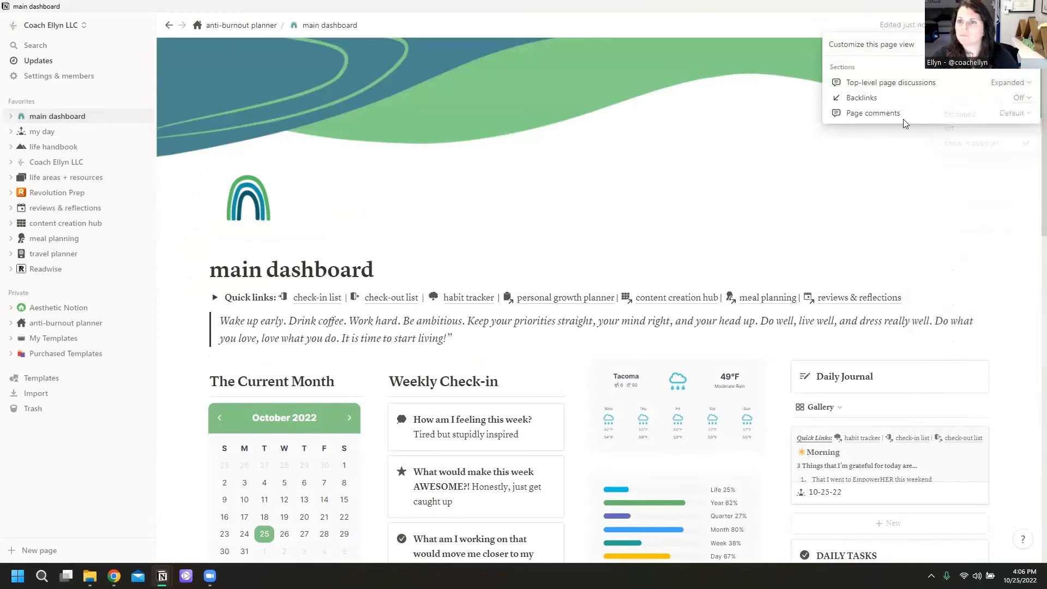
Step: Try the Expanded and Show in popover backlink settings on the main dashboard, and return Backlinks to Off
click(1024, 98)
click(957, 116)
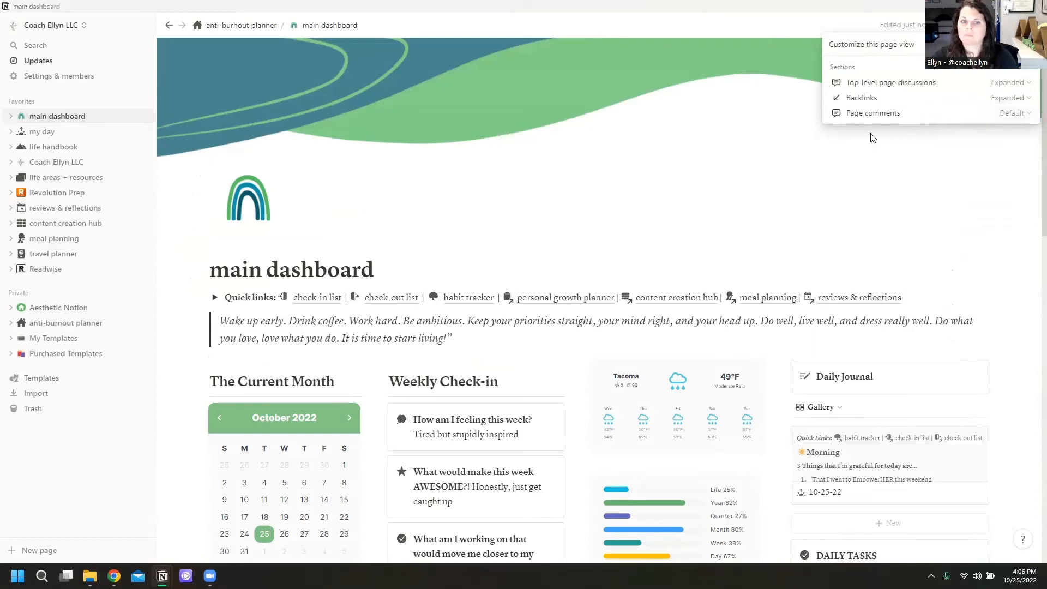
click(1020, 103)
click(975, 144)
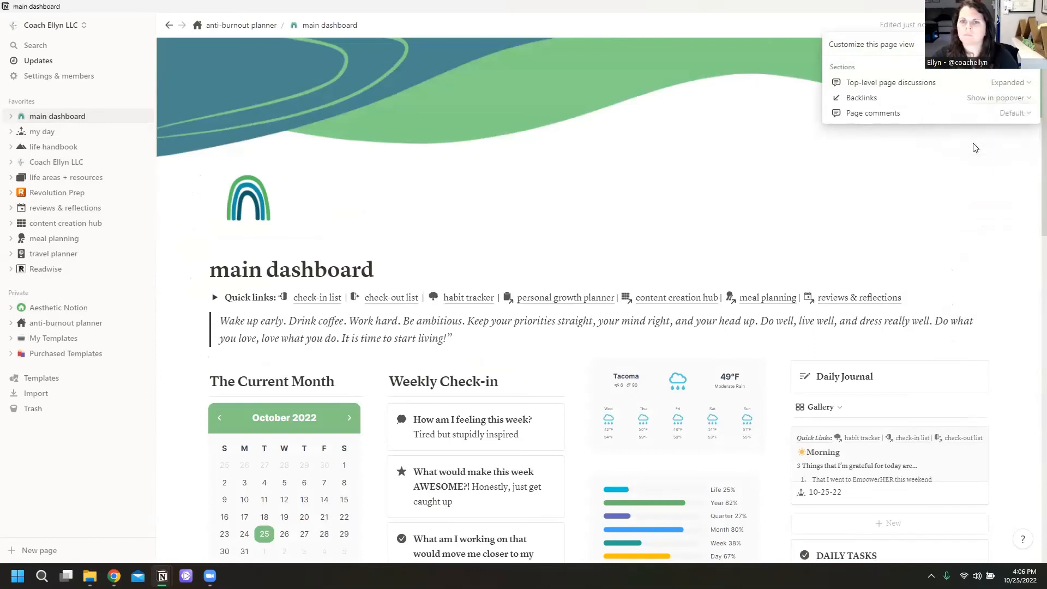
click(1007, 104)
click(952, 131)
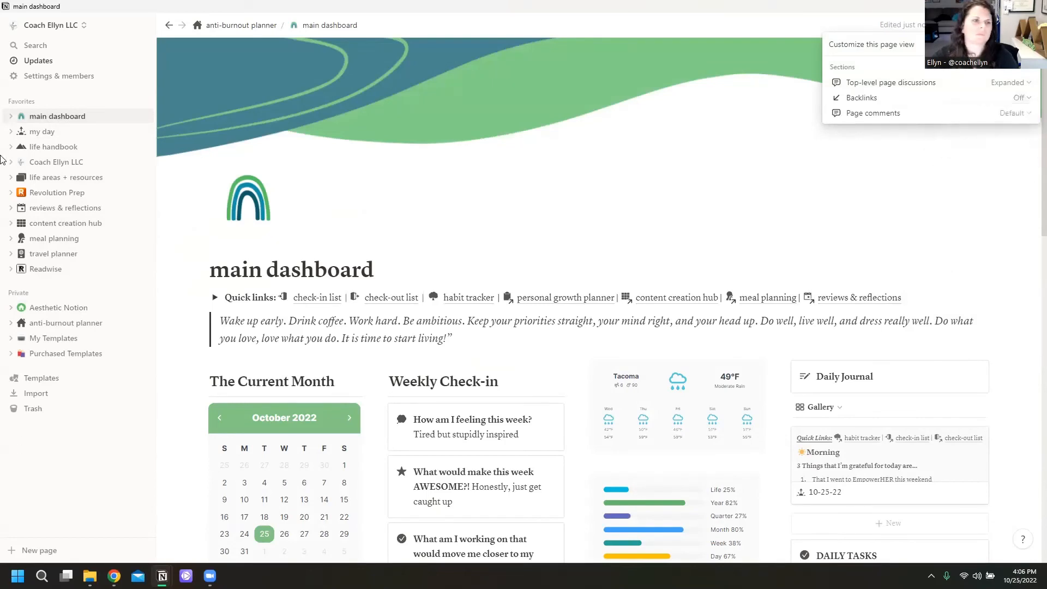
Step: Open the Coach Ellyn LLC page and set its Backlinks display to Expanded in the page customization options
click(46, 163)
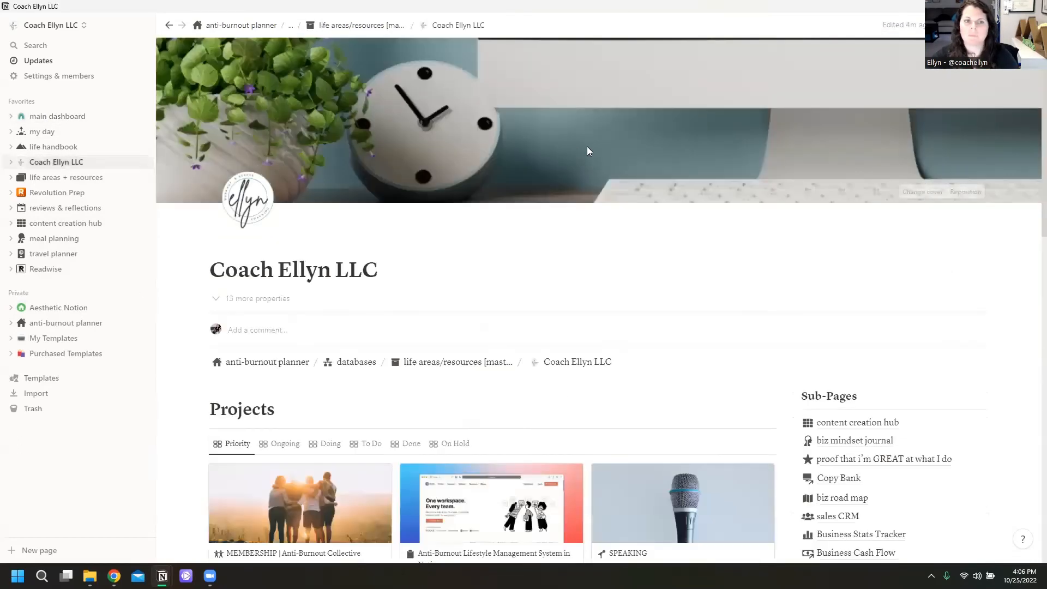
click(1033, 25)
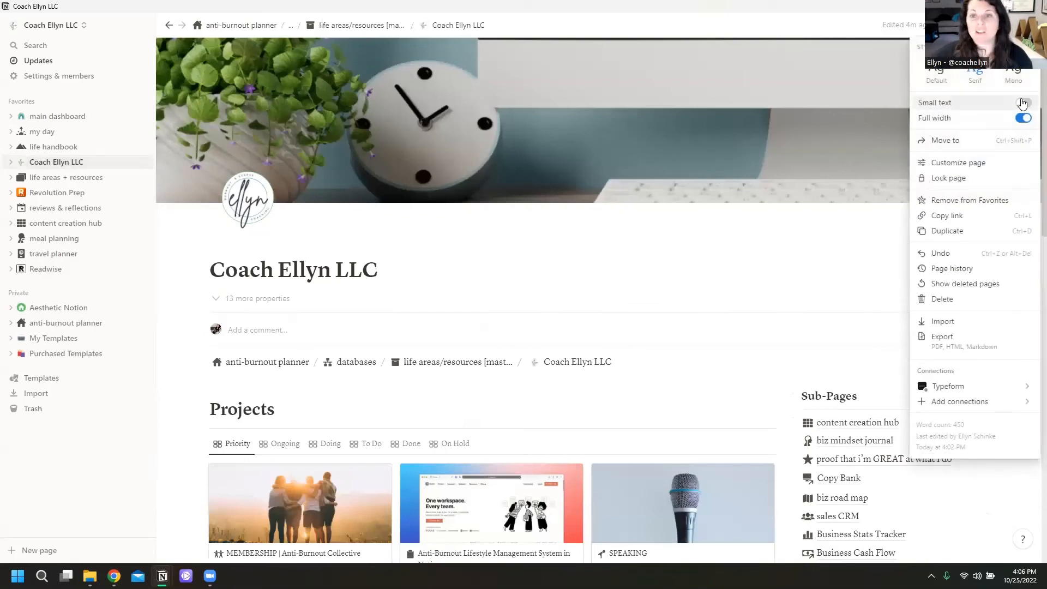
click(976, 163)
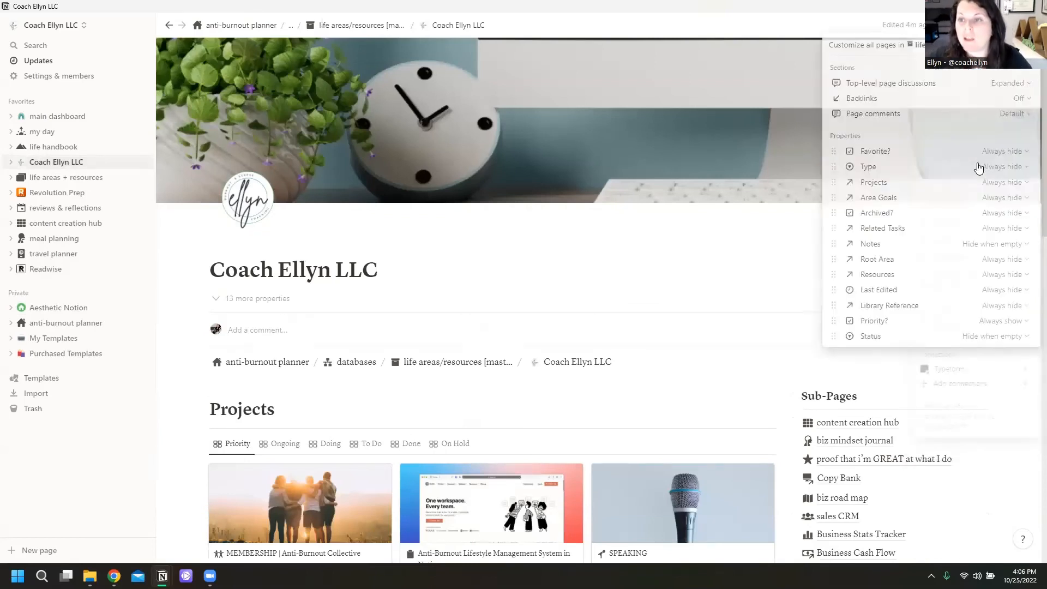
click(1019, 98)
click(982, 117)
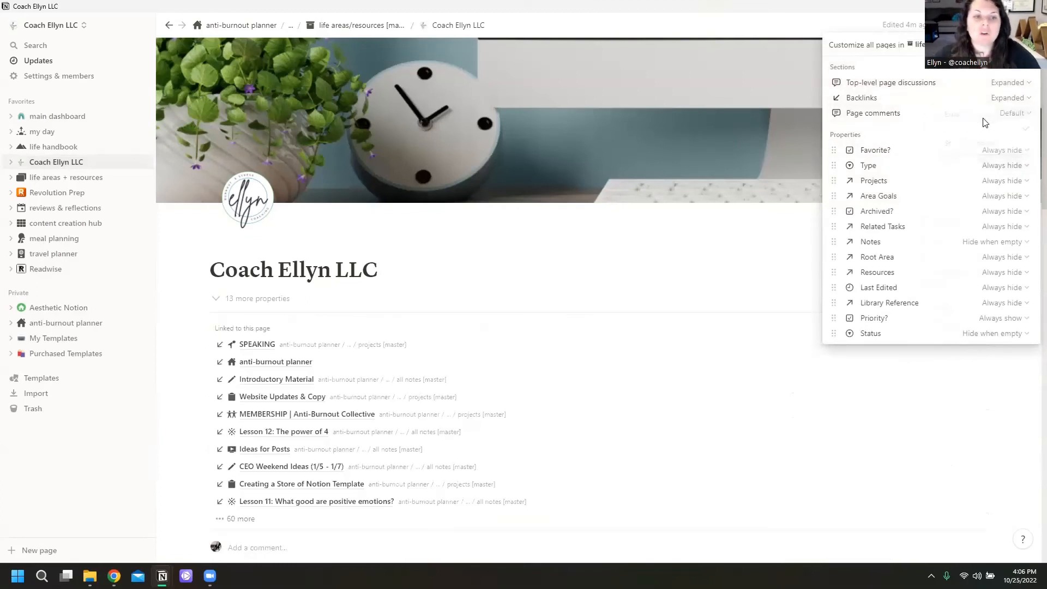
click(1012, 98)
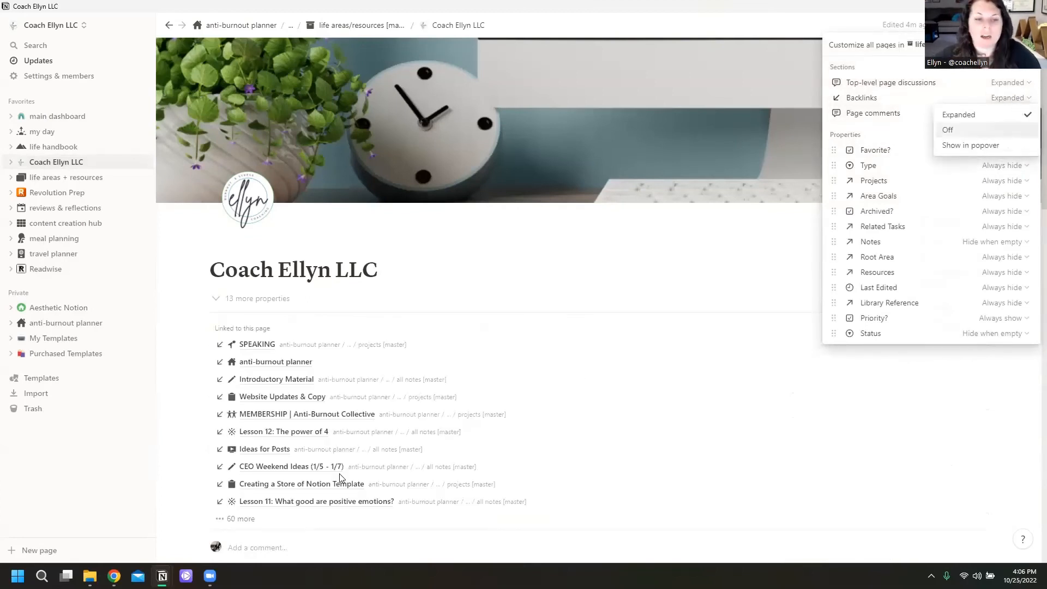
click(203, 365)
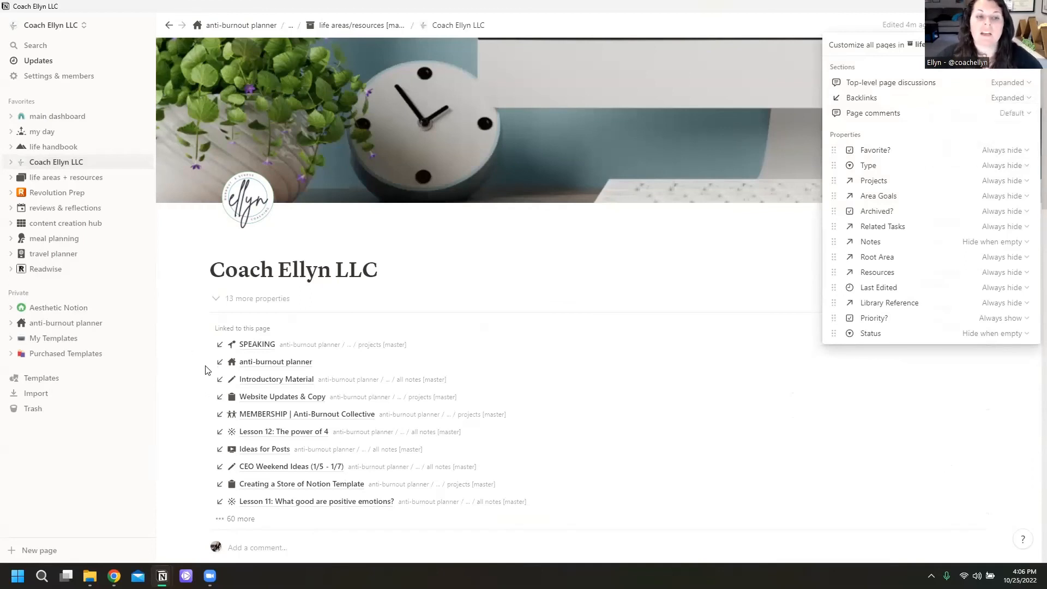
click(156, 388)
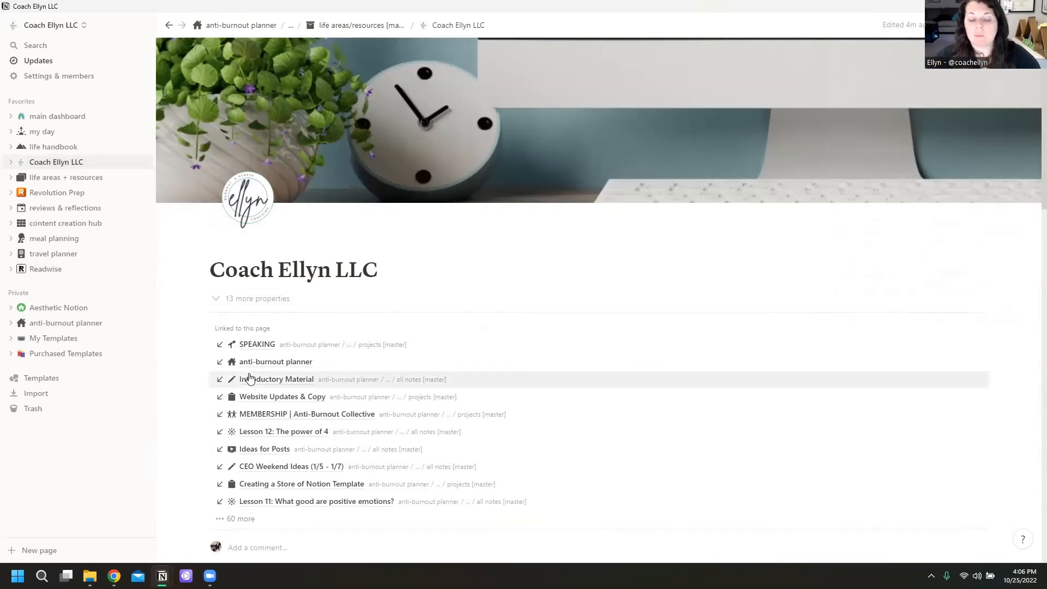
Step: Examine the list of pages linked to the Coach Ellyn LLC page, loading more entries
scroll(251, 378, down, 1)
scroll(251, 378, down, 2)
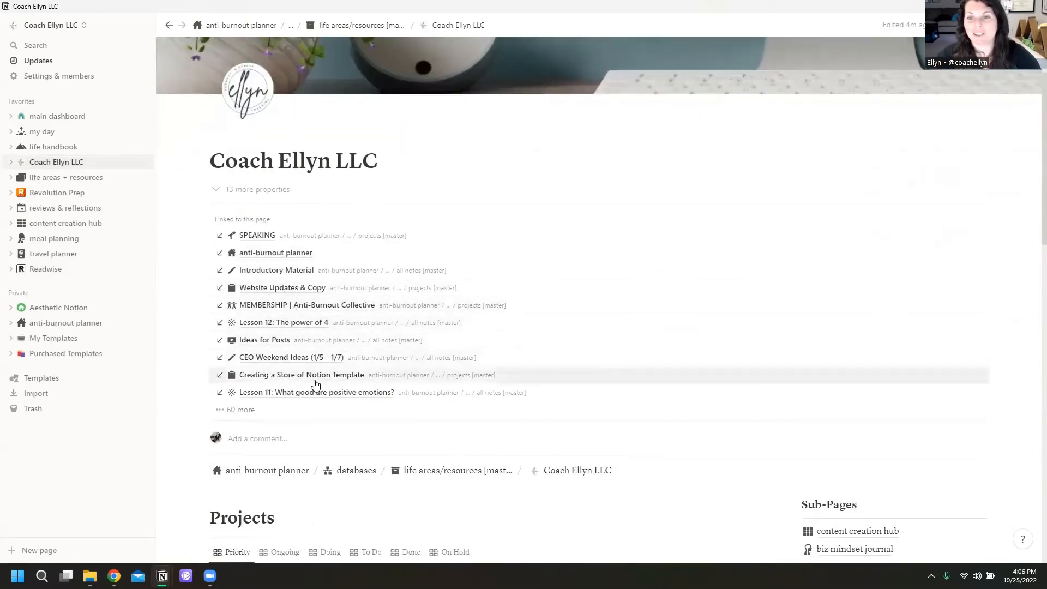
click(249, 414)
scroll(282, 184, down, 5)
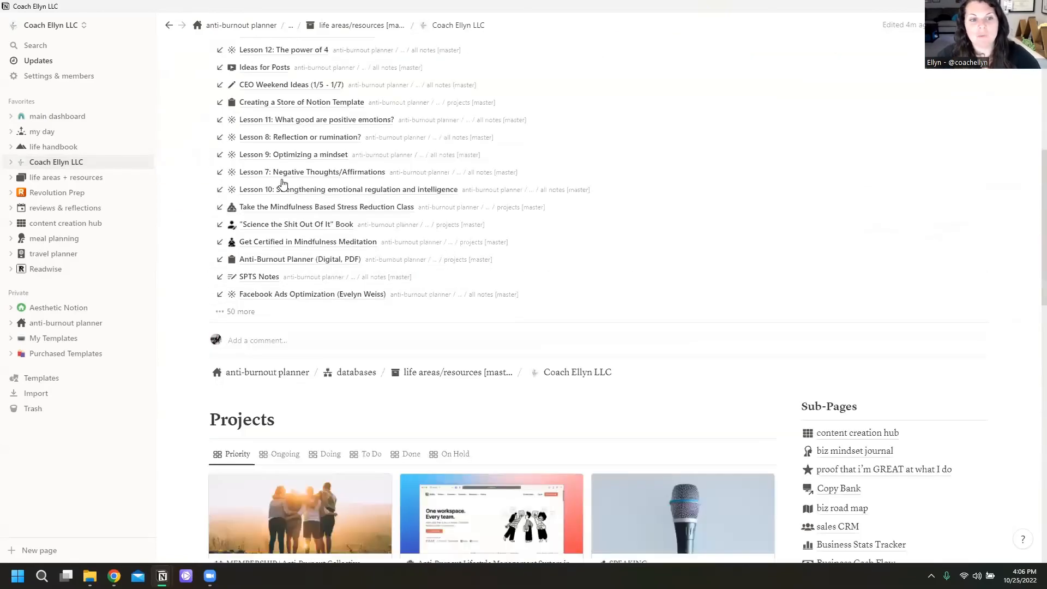
scroll(229, 294, up, 6)
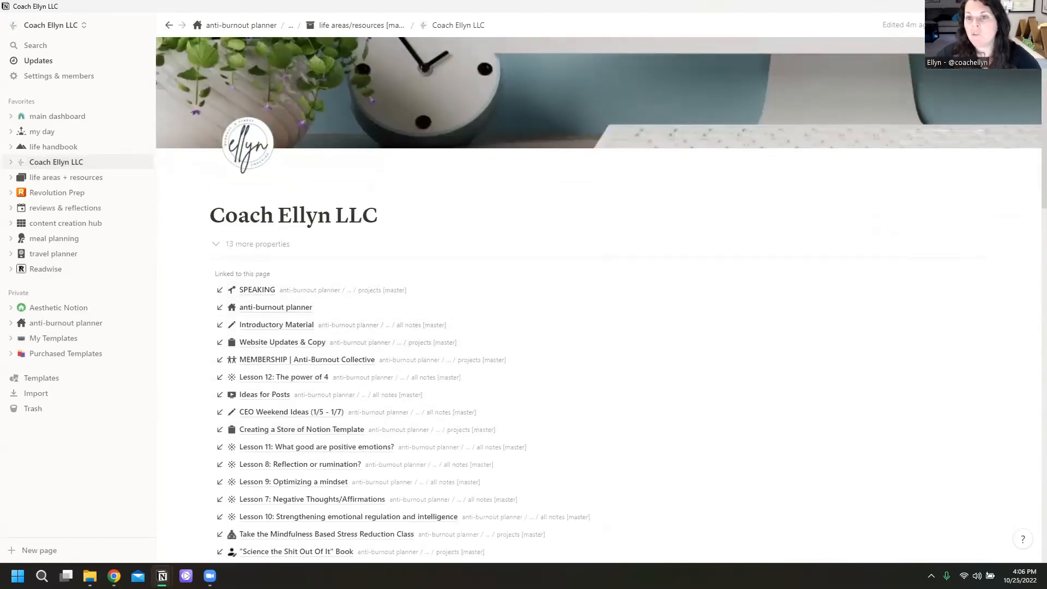
Step: Change the Coach Ellyn LLC page's Backlinks display to Show in popover
click(1033, 25)
click(976, 162)
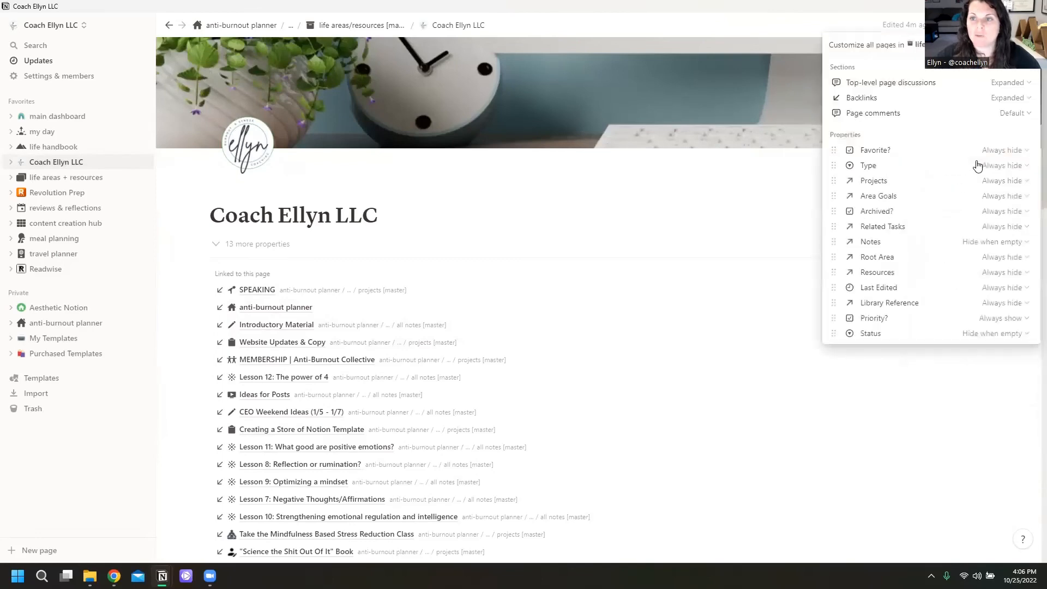
click(1013, 103)
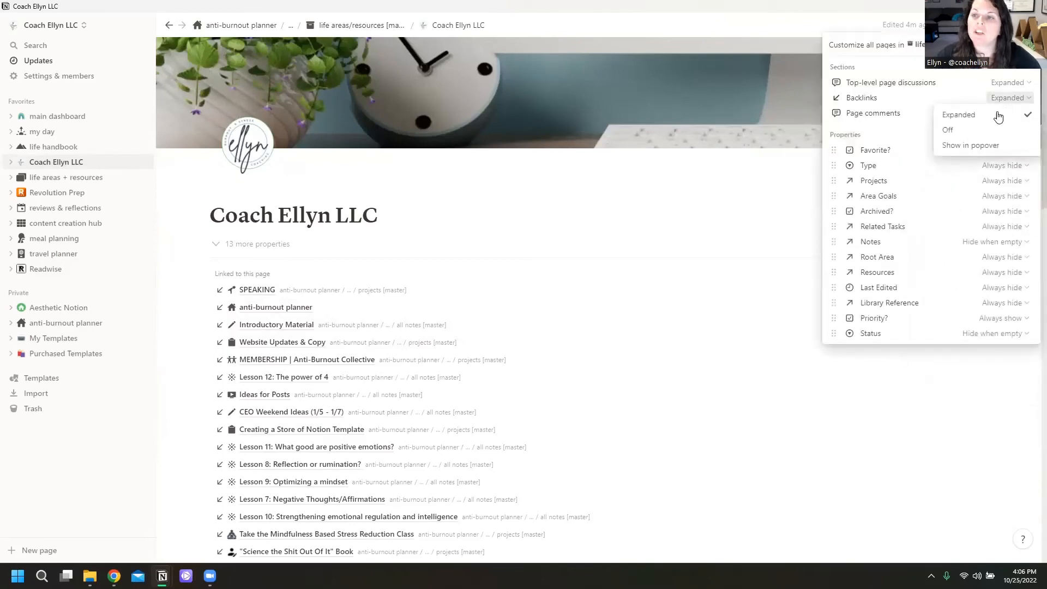
click(965, 145)
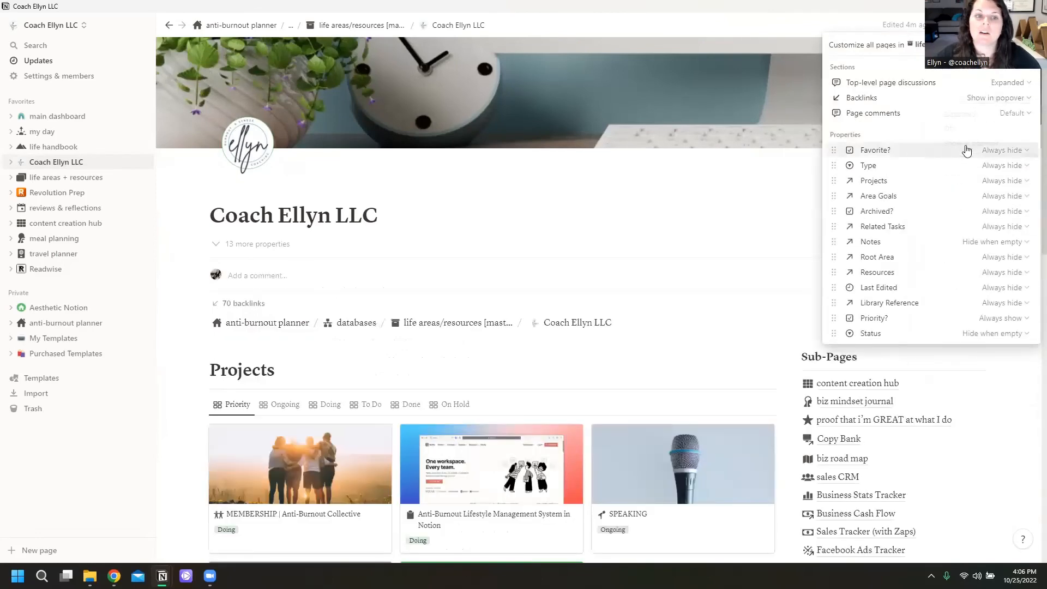
click(176, 300)
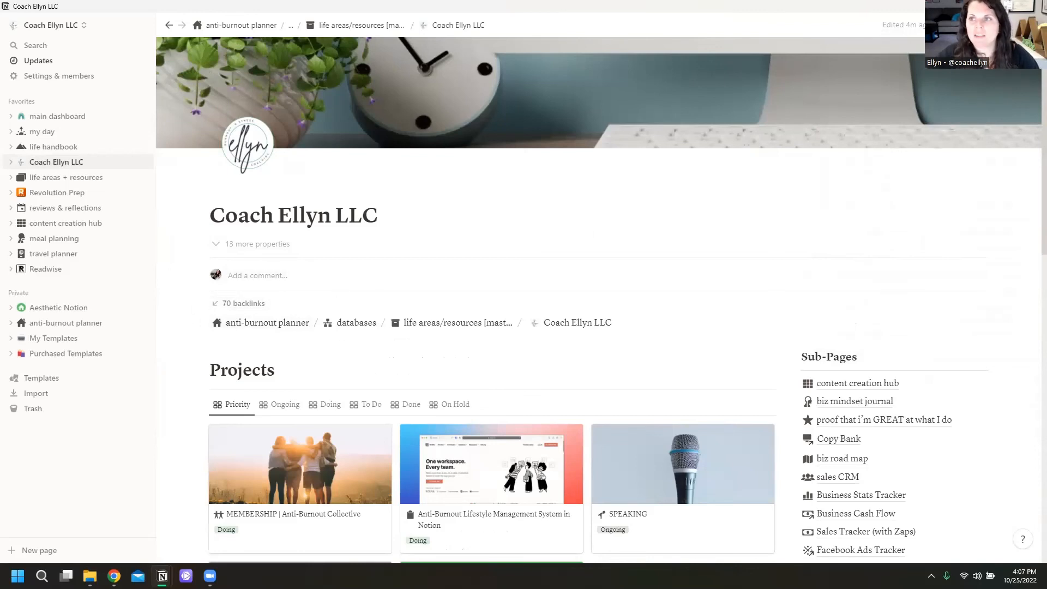
Step: Switch the Coach Ellyn LLC page's Backlinks display to Expanded for comparison, and finally turn it Off
click(1031, 25)
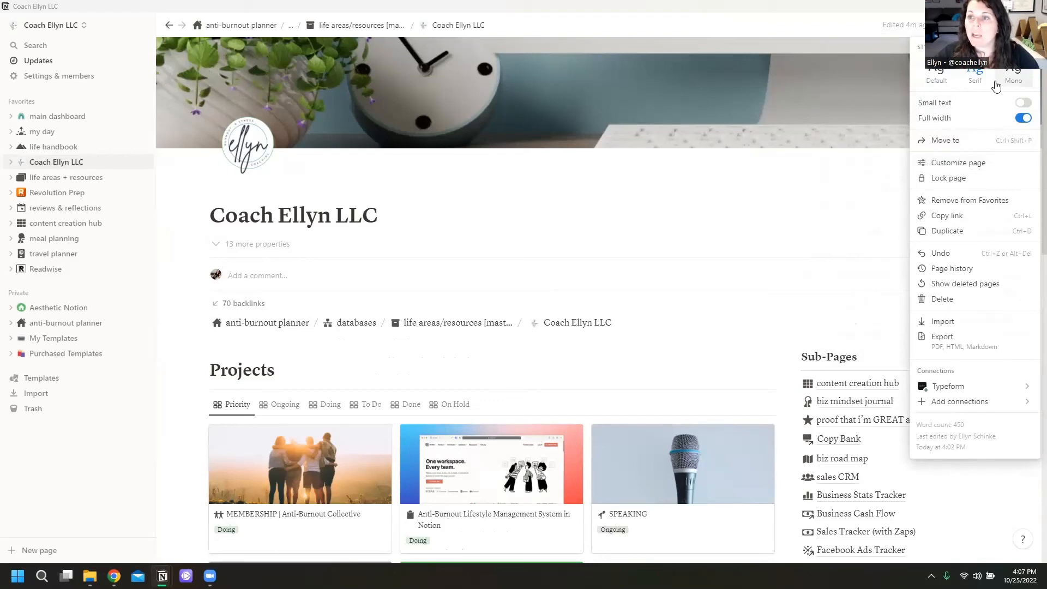
click(948, 167)
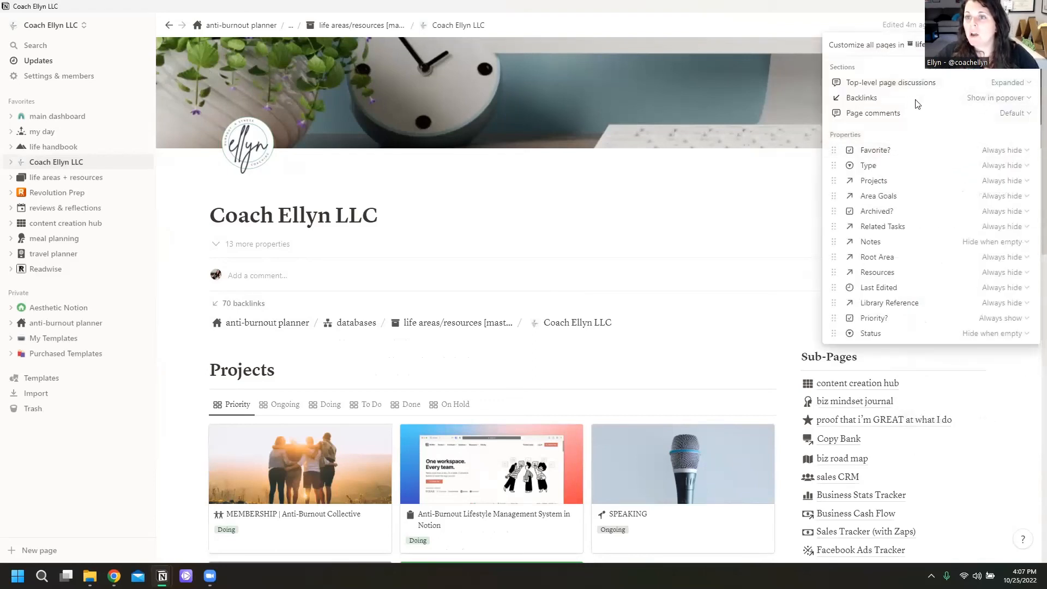
click(990, 101)
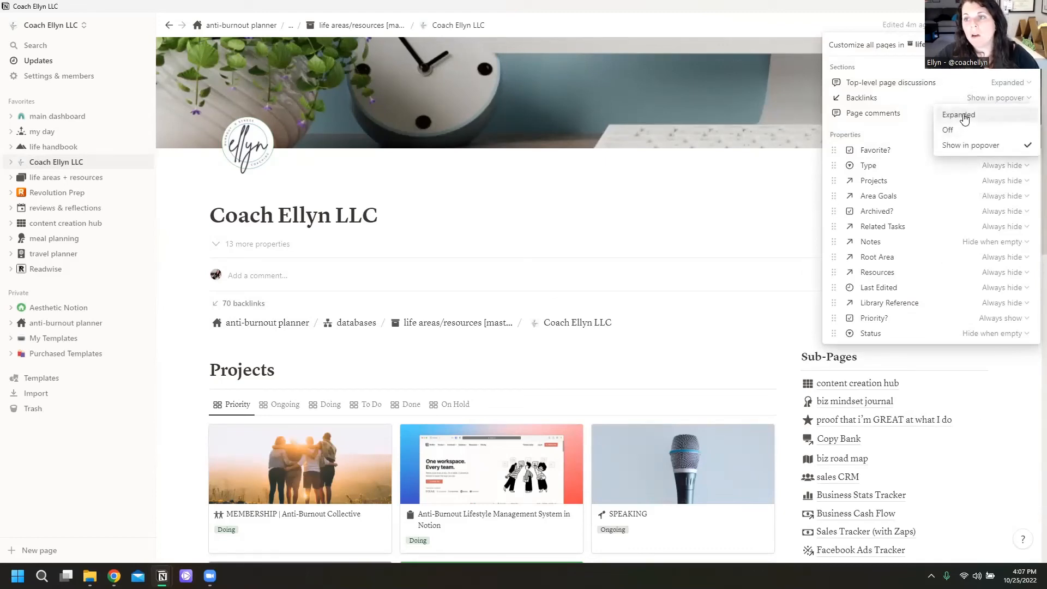
click(964, 120)
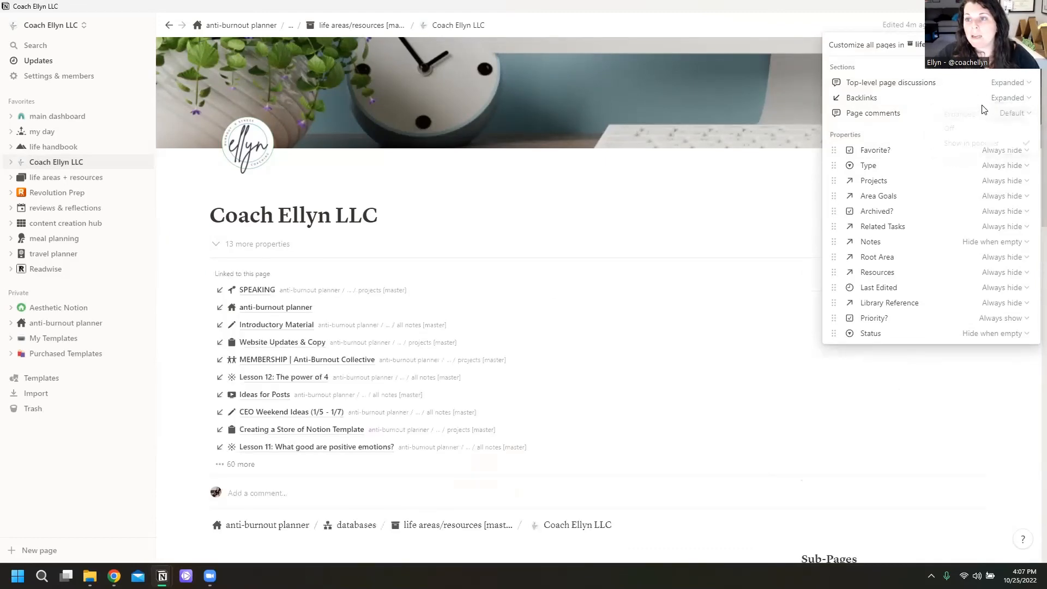
click(1009, 98)
click(948, 130)
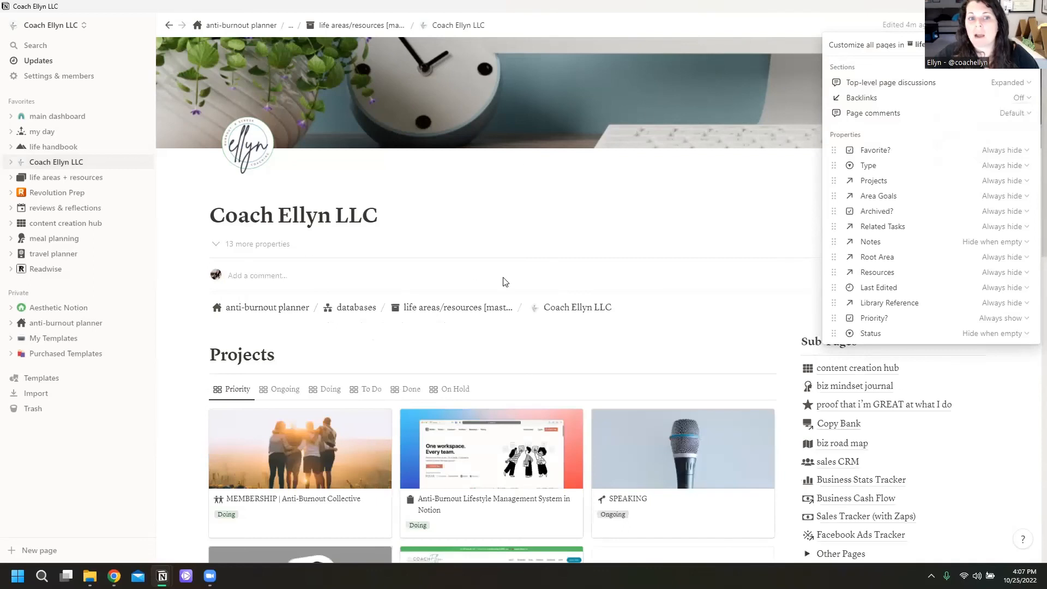
click(642, 299)
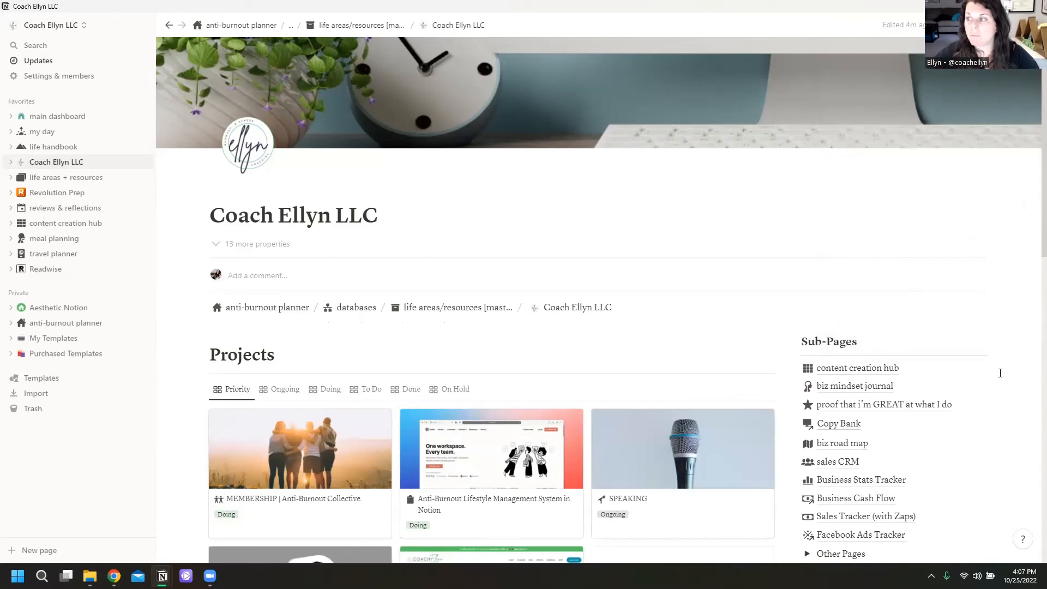
Step: On the main dashboard, try moving the quote block above the quick links and put it back beneath them
click(42, 118)
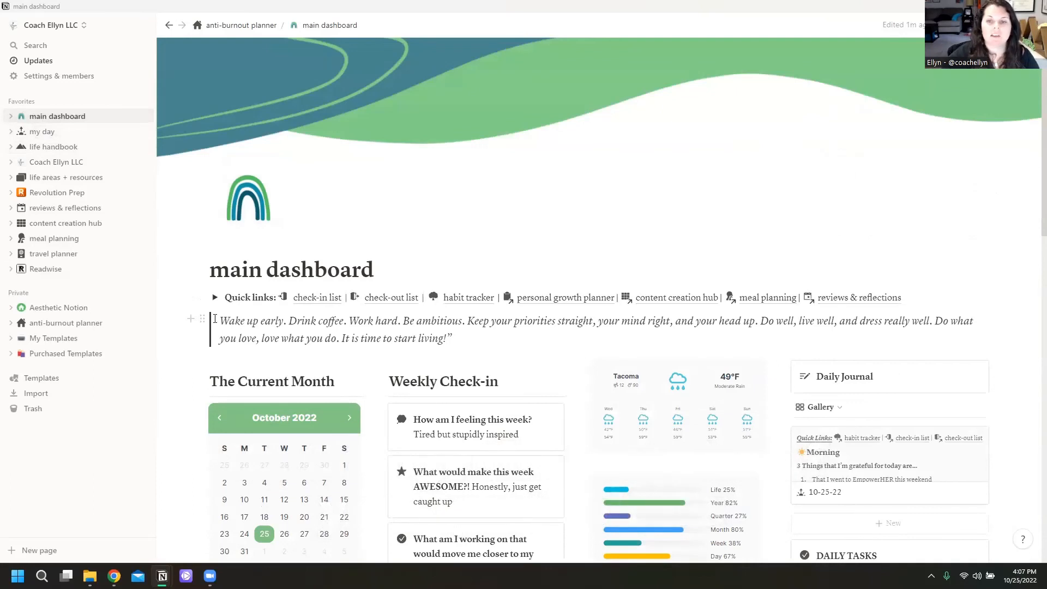
drag(202, 319, 274, 295)
drag(204, 300, 206, 341)
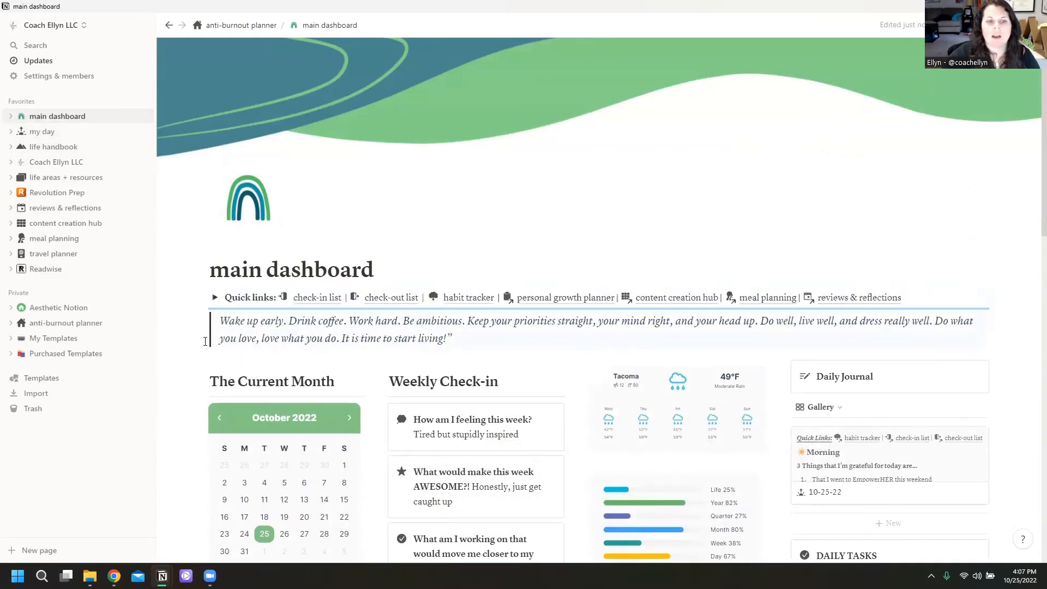
Step: Compare the quote blocks on the my day and main dashboard pages, finishing on my day
click(43, 132)
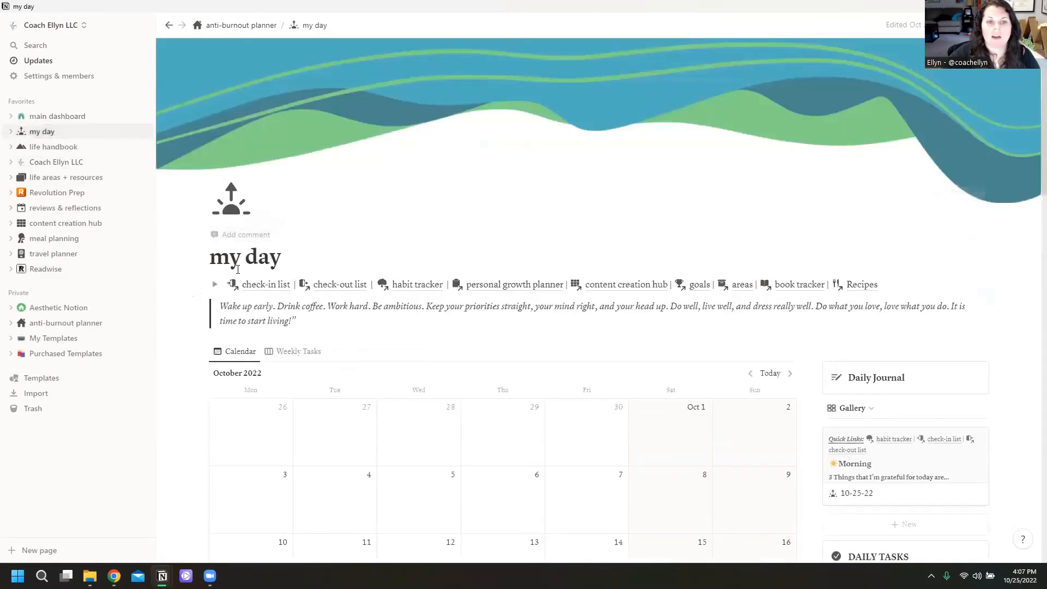
click(63, 115)
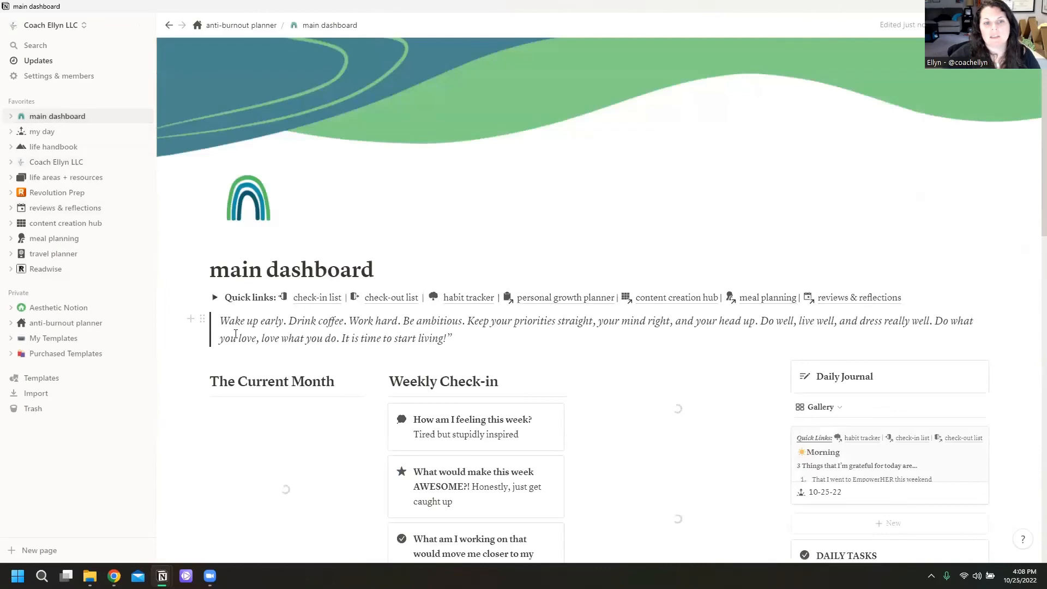
click(49, 131)
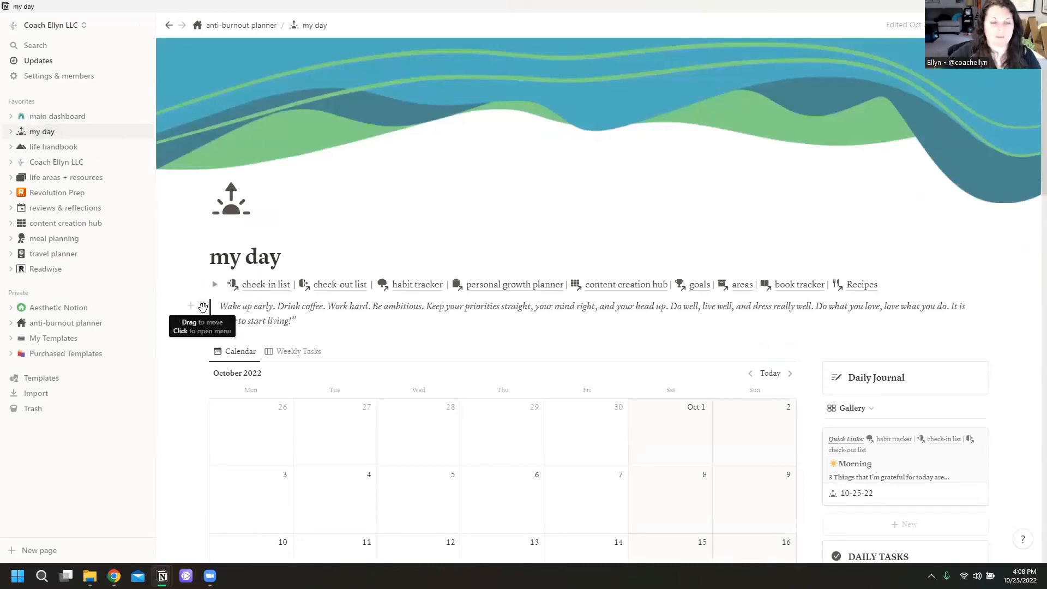
Step: Try the Green text color on the my day page's quote block and revert it
click(203, 307)
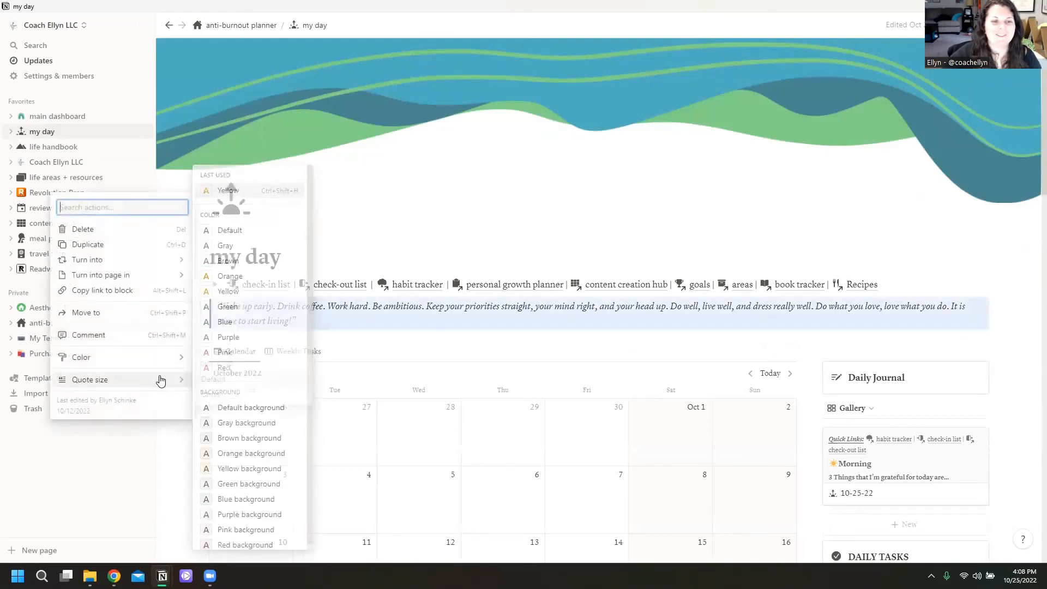
mouse_move(163, 357)
click(225, 306)
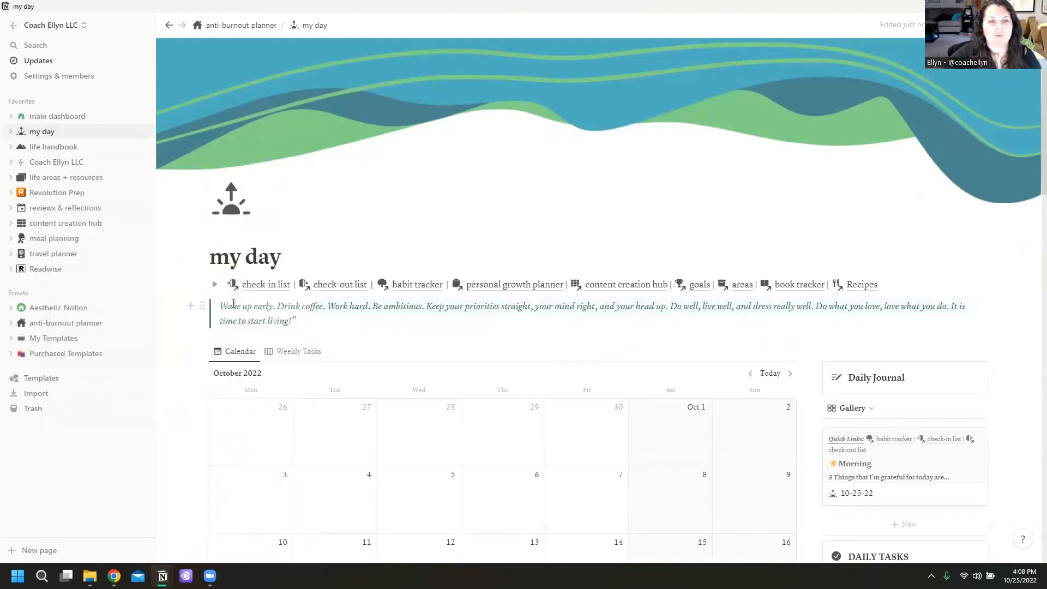
key(Escape)
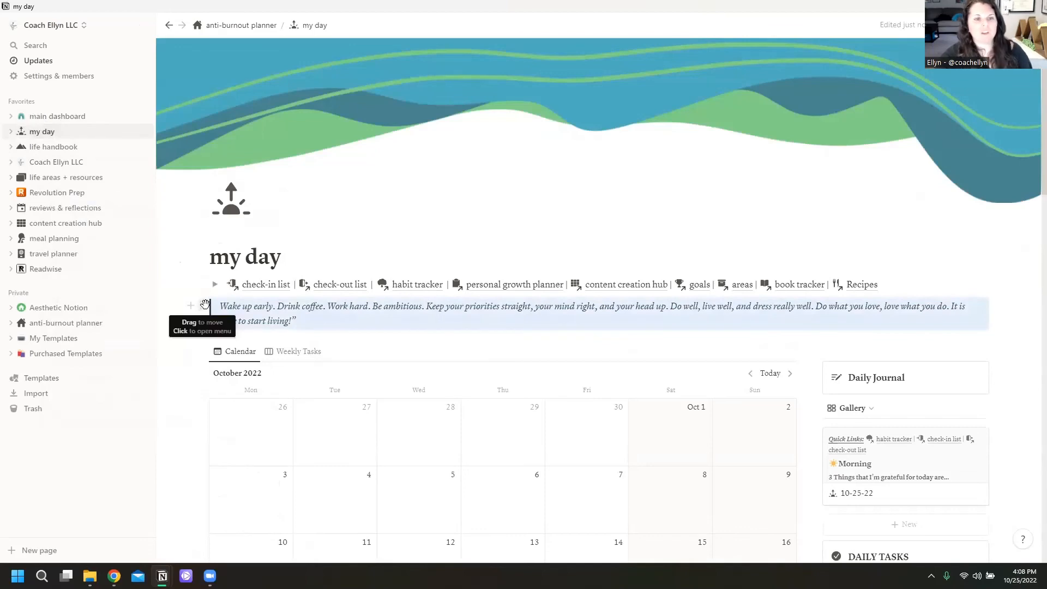
Step: Switch the my day page's quote block to the Large quote size for comparison and return it to Default
click(202, 309)
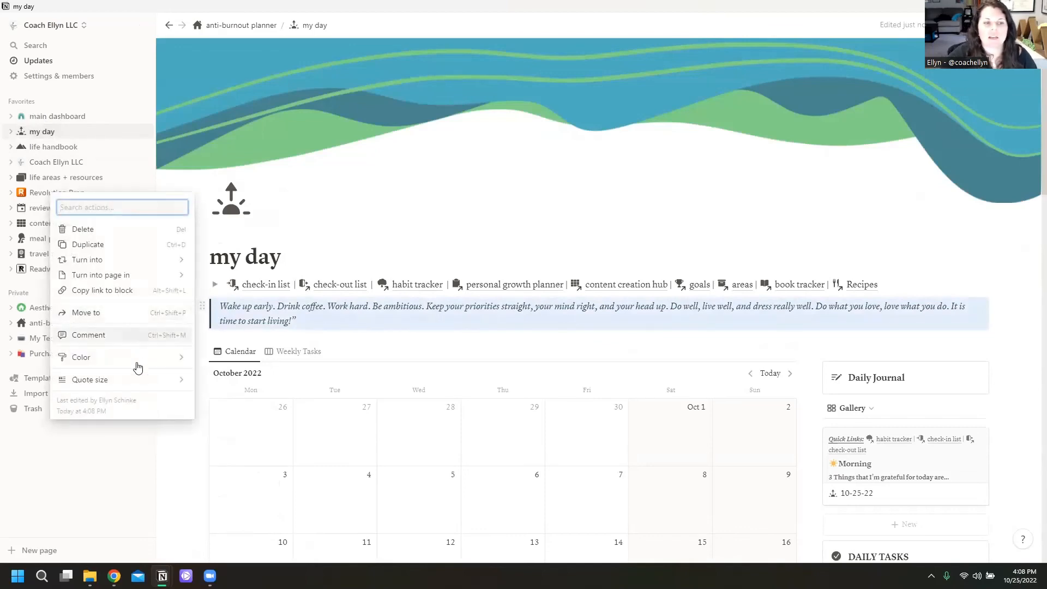
mouse_move(141, 381)
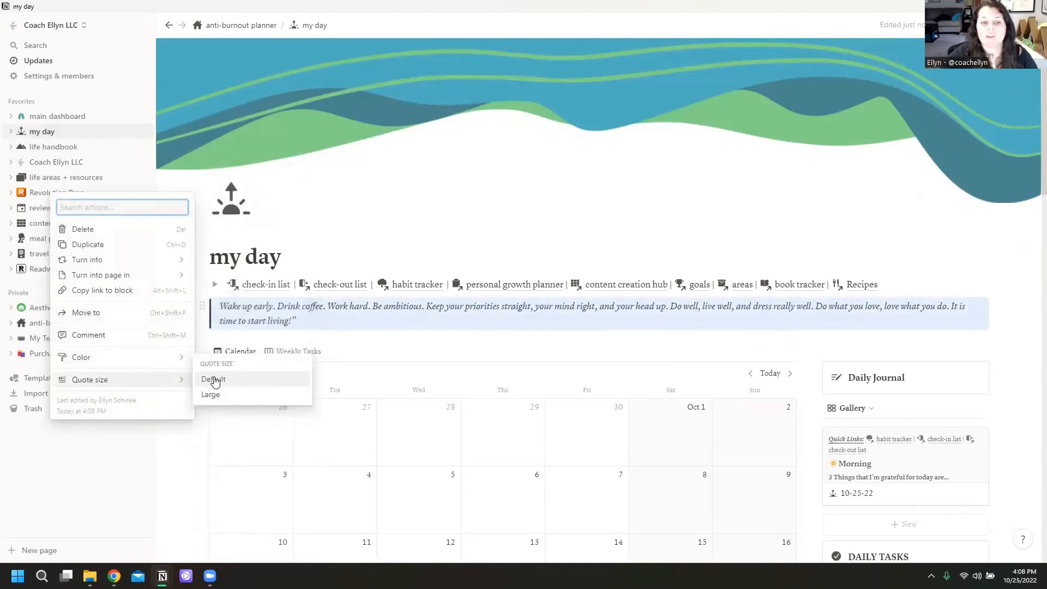
click(211, 394)
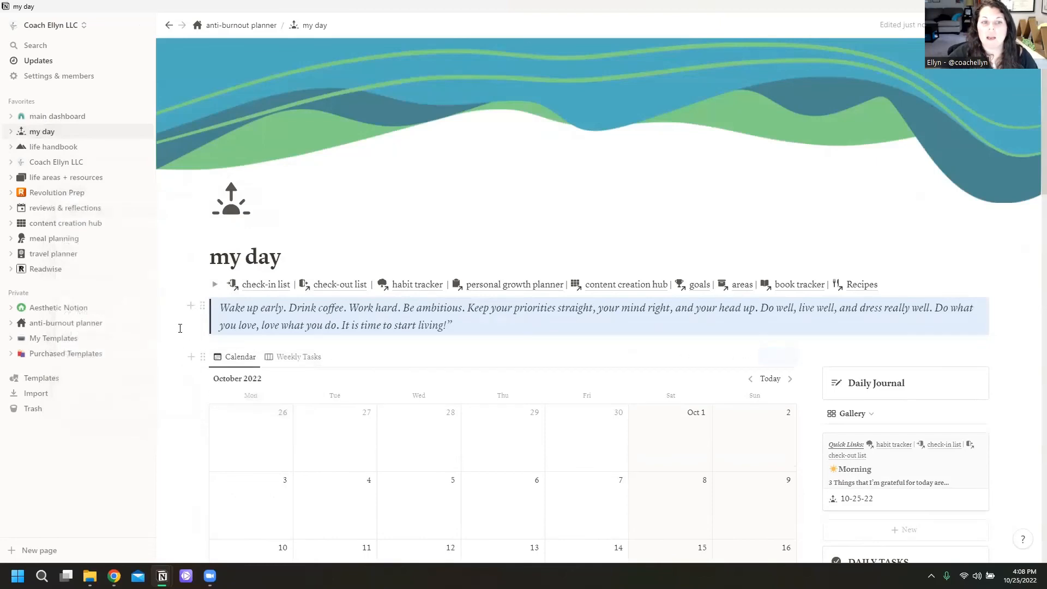
click(202, 305)
mouse_move(140, 381)
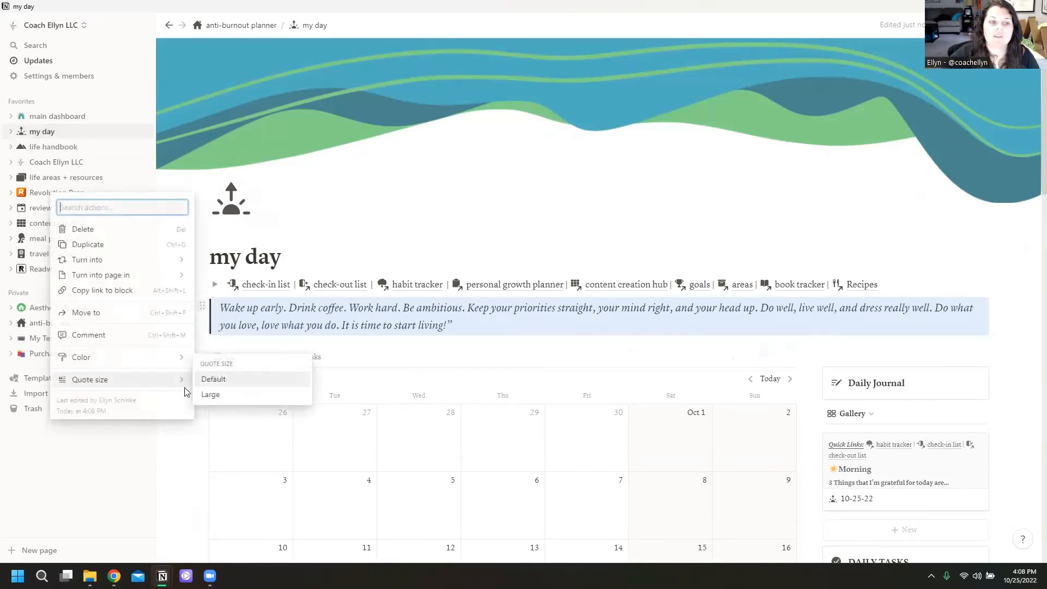
click(217, 396)
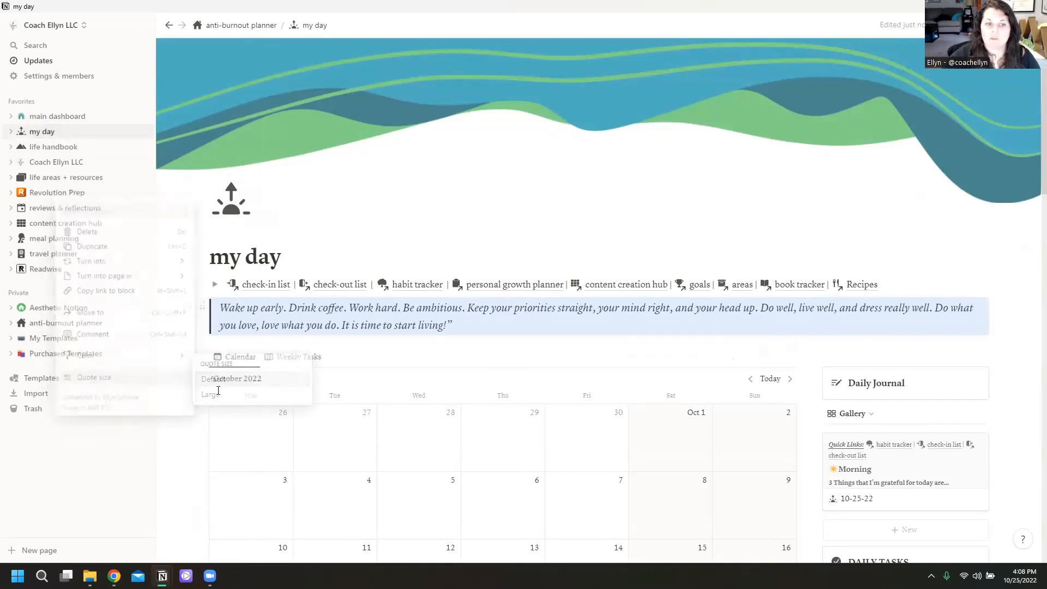
click(202, 305)
mouse_move(148, 380)
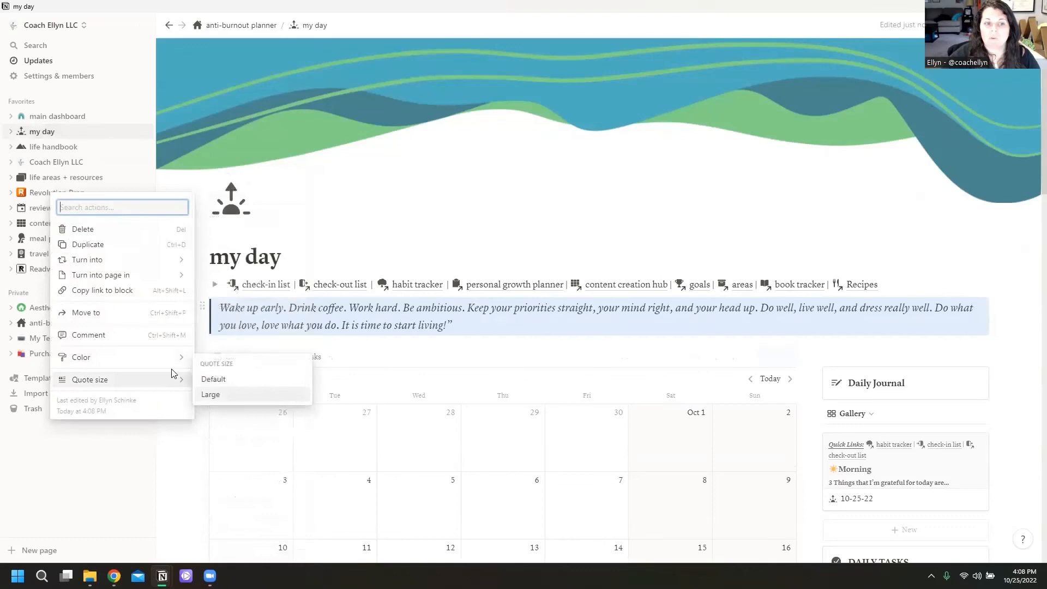
click(218, 379)
click(250, 320)
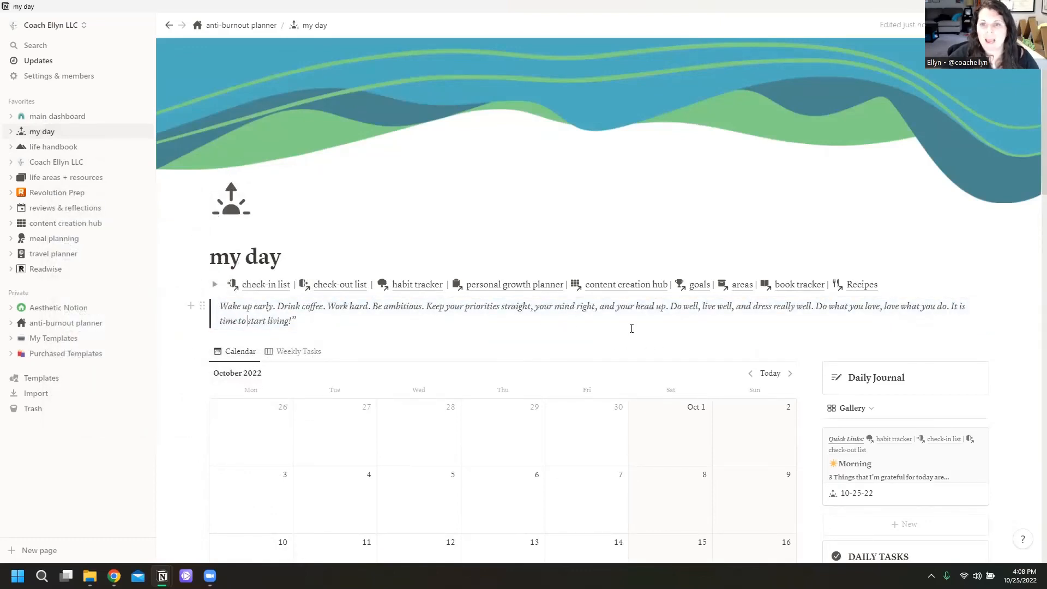
Step: Move the my day quote block into the column above Daily Journal and remove the empty line above it
scroll(753, 380, down, 6)
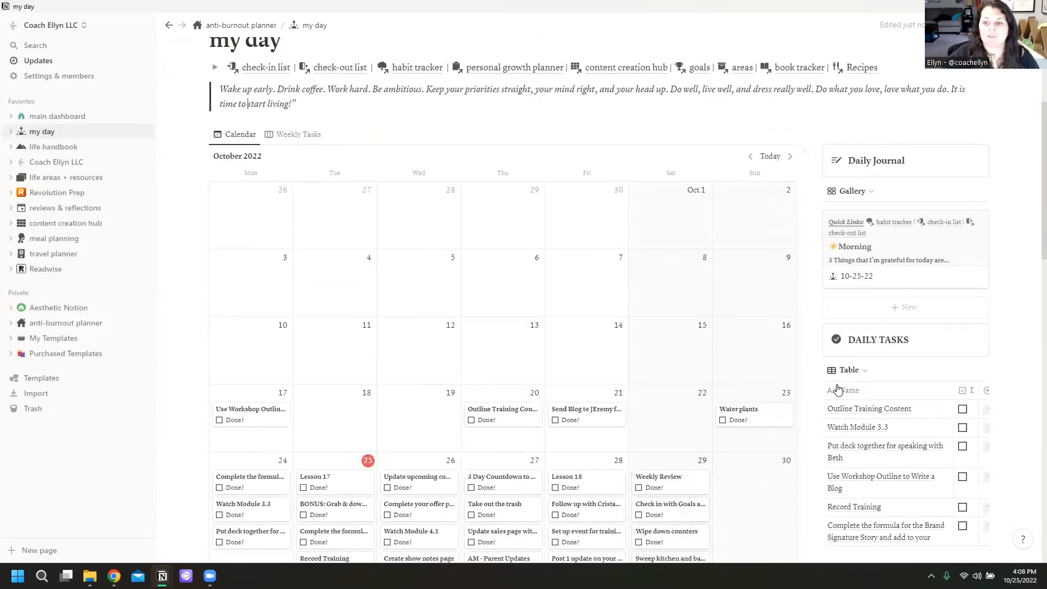
scroll(419, 335, up, 3)
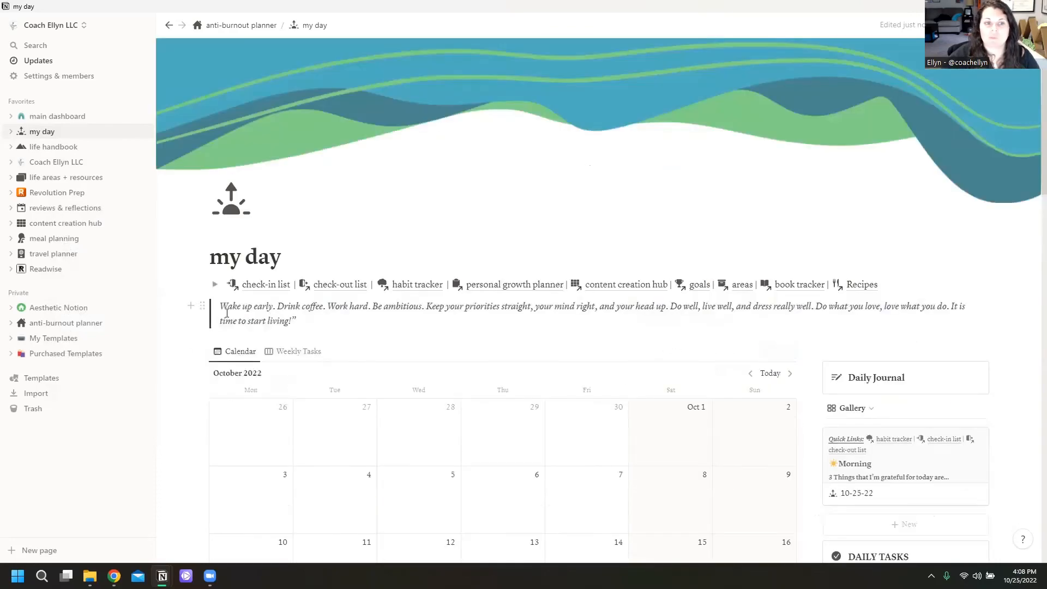
drag(204, 304, 835, 343)
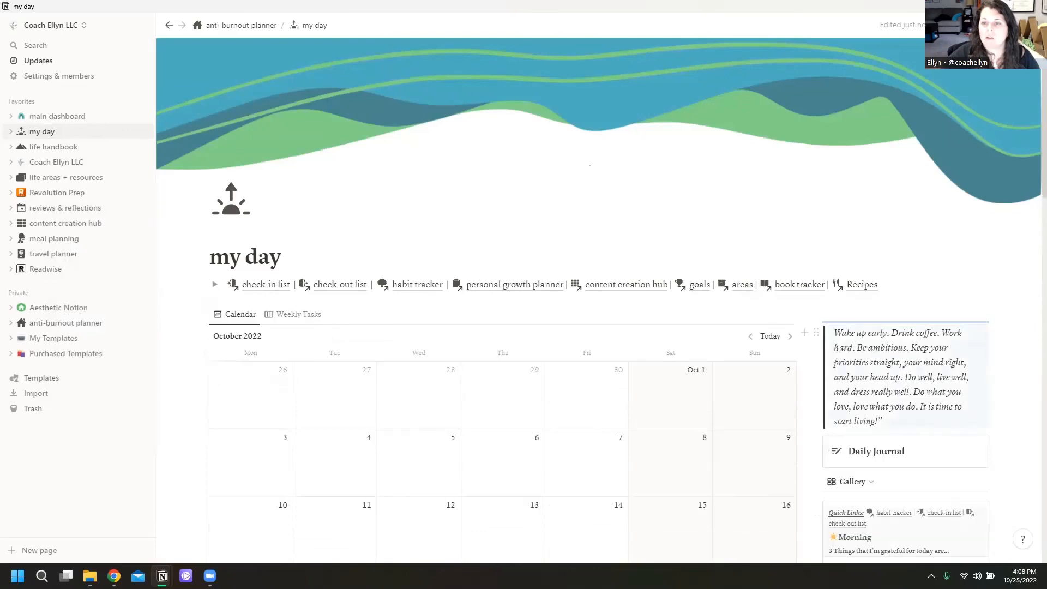
click(843, 313)
key(Delete)
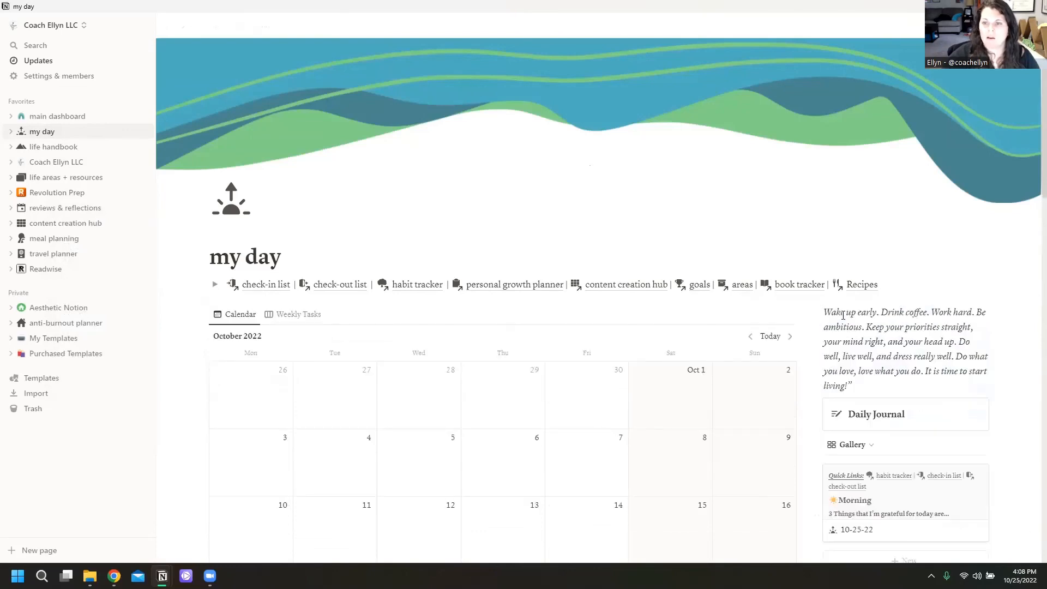
Step: Turn the plain quote text above Daily Journal back into a Quote block
click(818, 314)
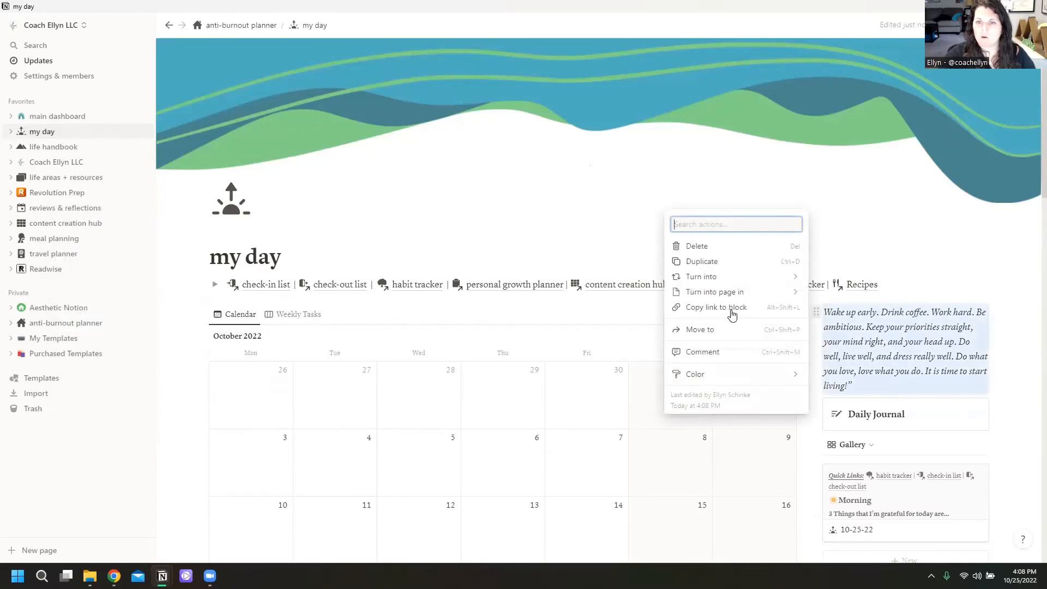
mouse_move(792, 276)
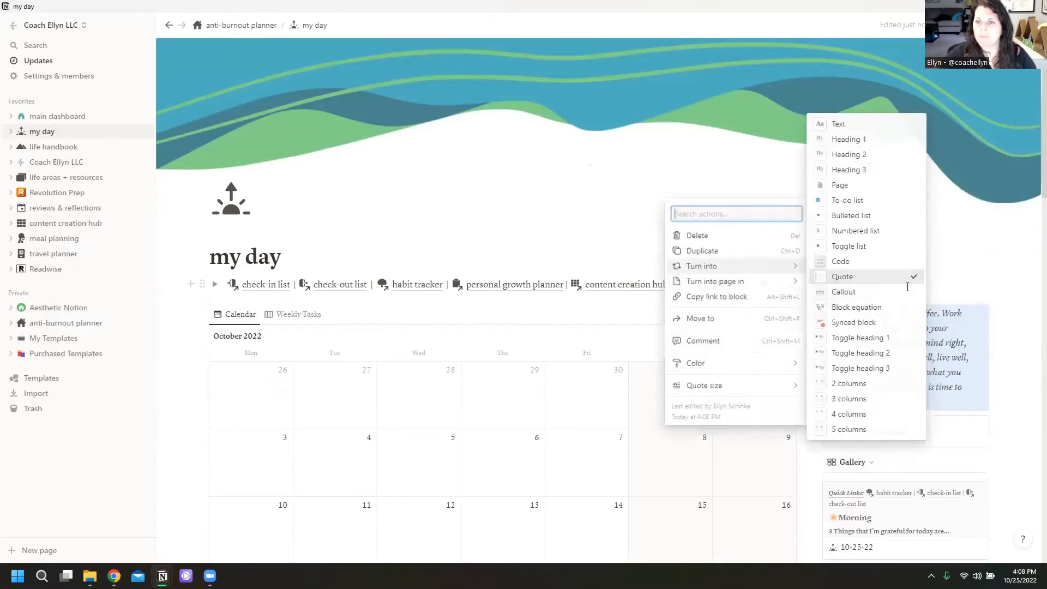
click(842, 276)
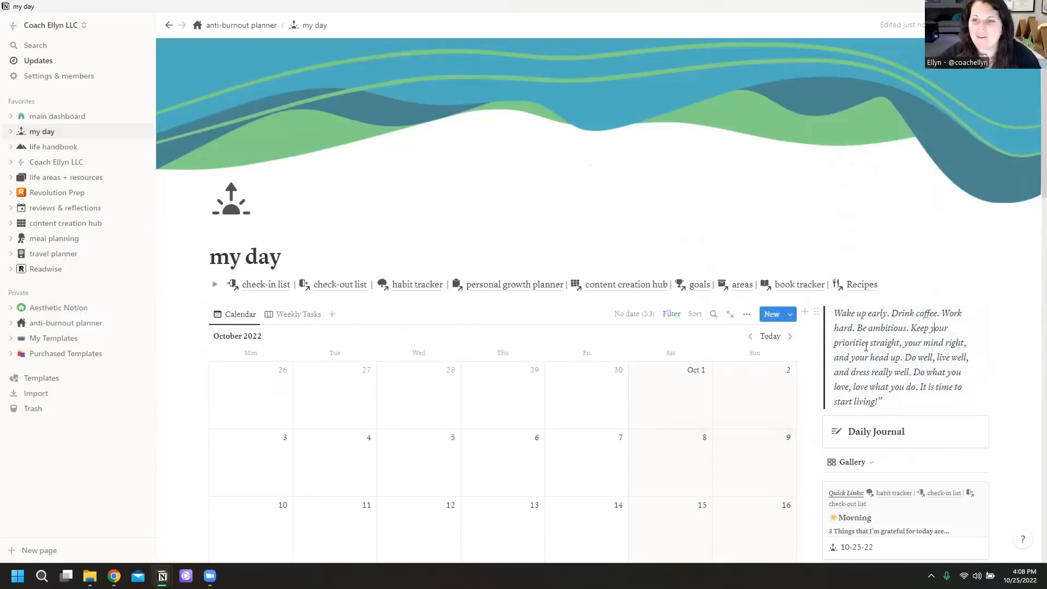
Step: Set the quote size of the block above Daily Journal to Large and review how it fits the column
scroll(866, 347, down, 3)
scroll(899, 278, up, 2)
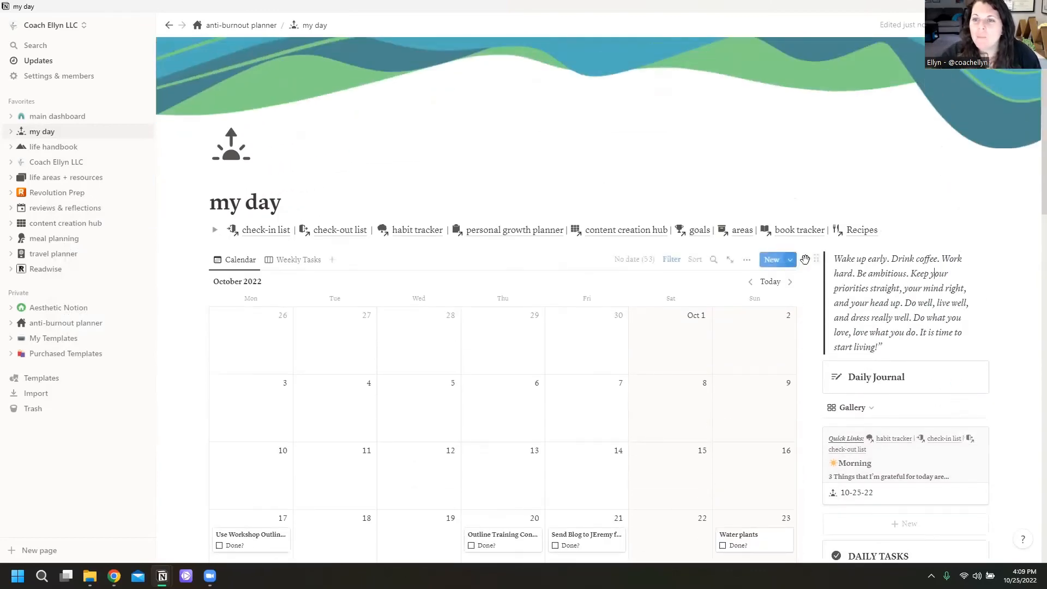
click(817, 257)
mouse_move(774, 337)
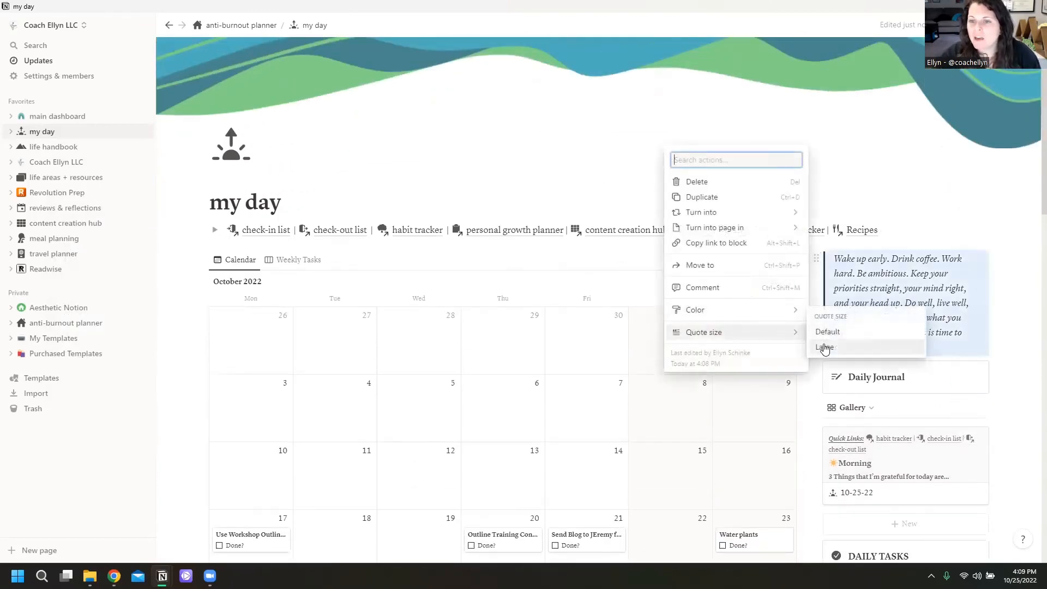
click(824, 346)
scroll(873, 349, down, 3)
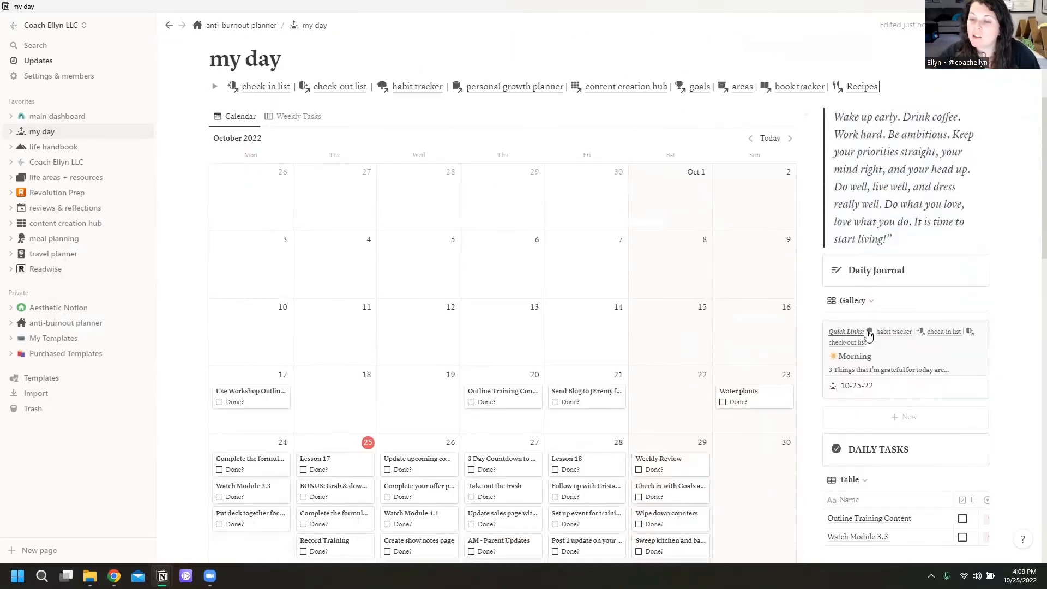
scroll(873, 349, up, 3)
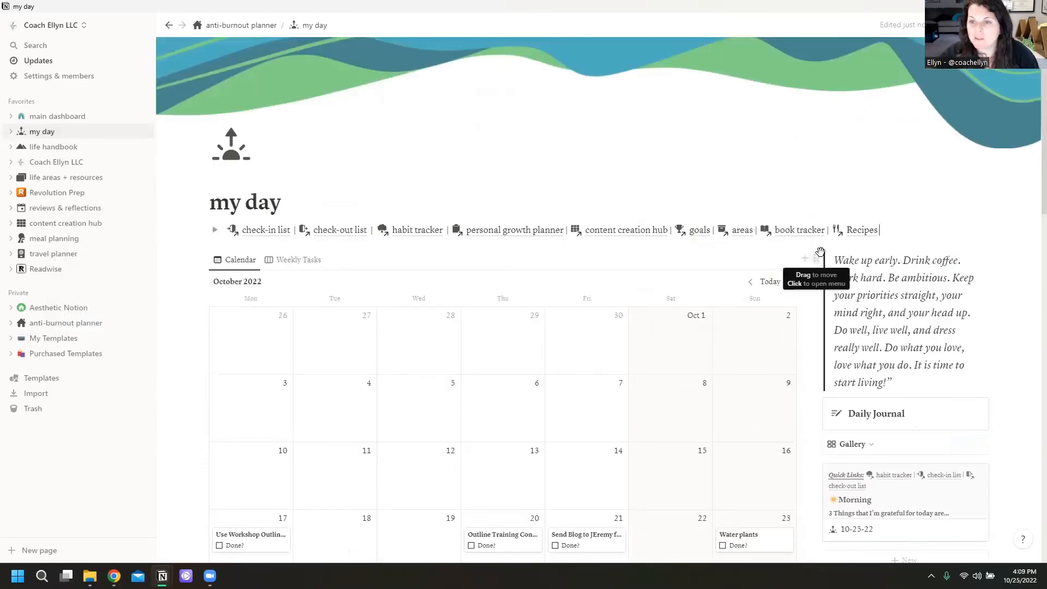
Step: Change the text color of the quote block above Daily Journal to Green, and try Blue instead
click(817, 258)
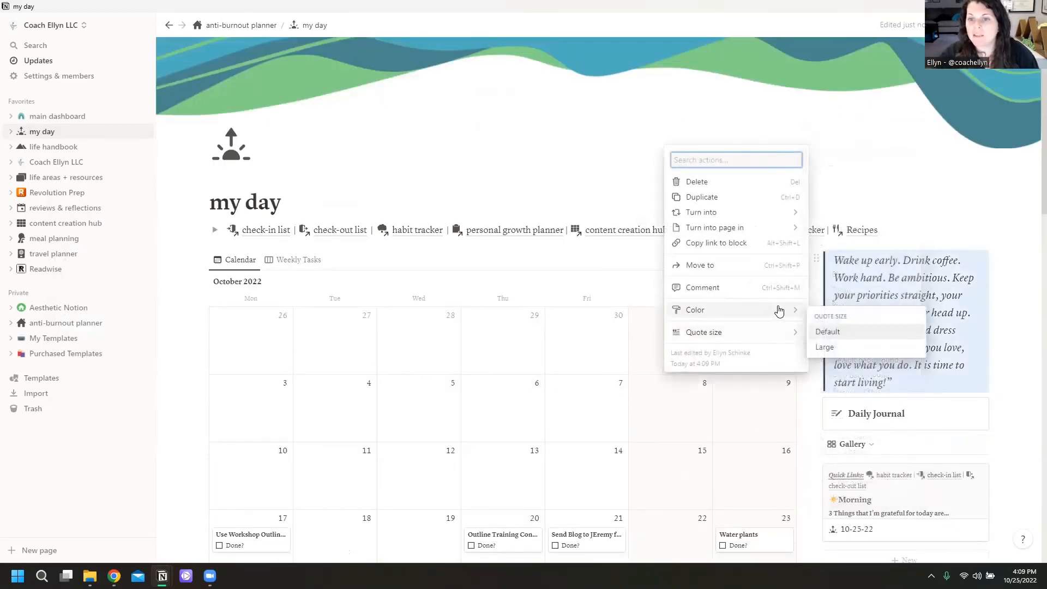
mouse_move(771, 309)
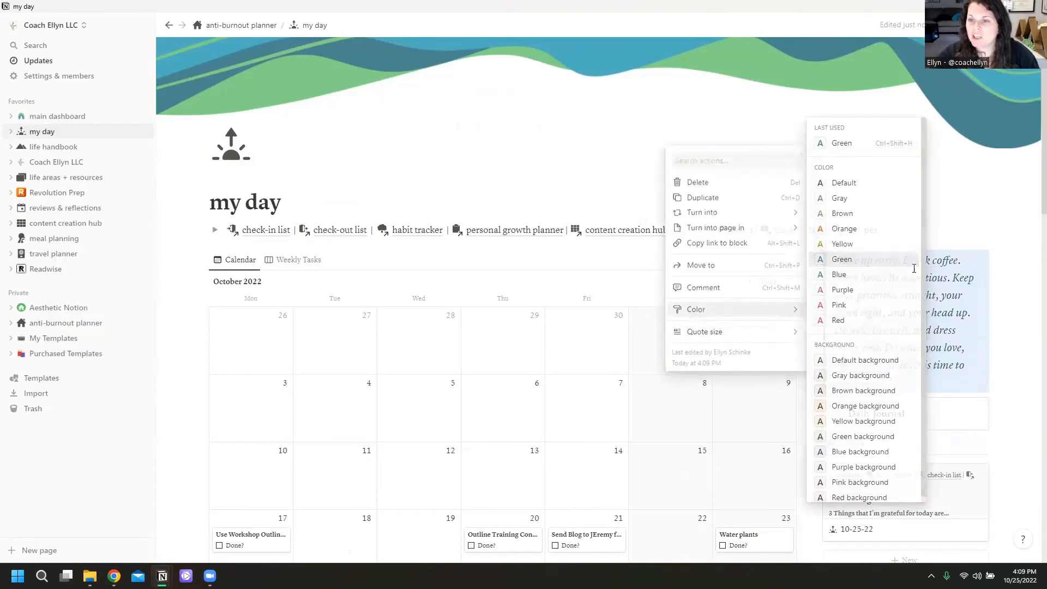
click(840, 270)
click(815, 256)
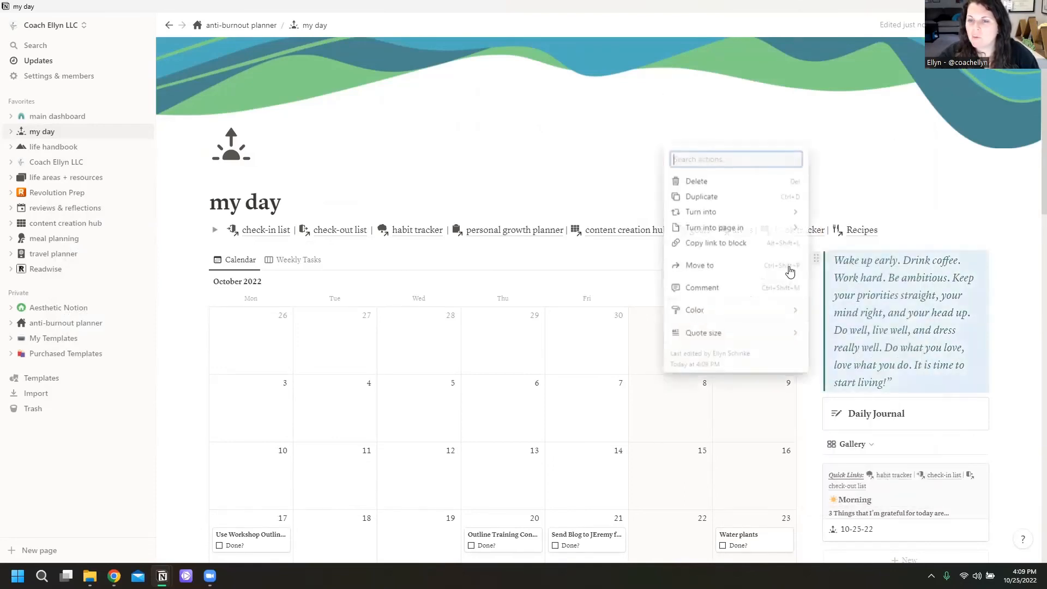
mouse_move(771, 310)
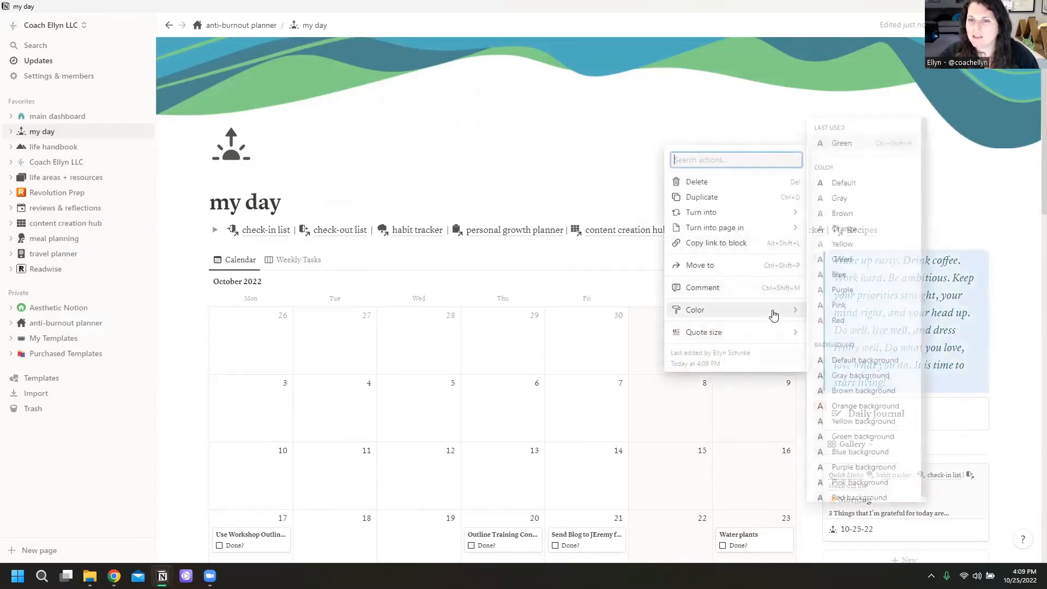
click(844, 275)
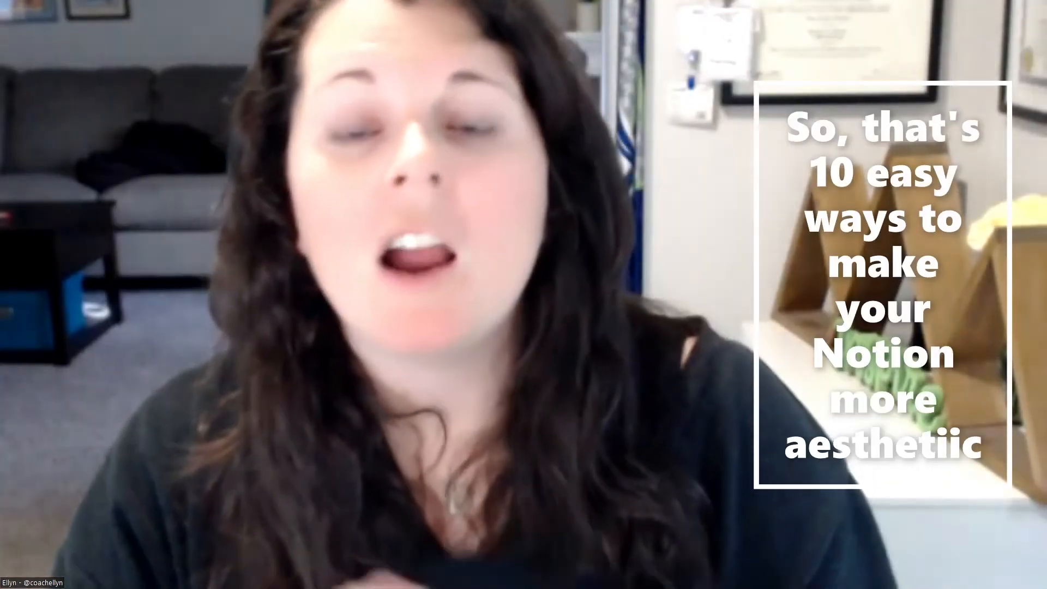